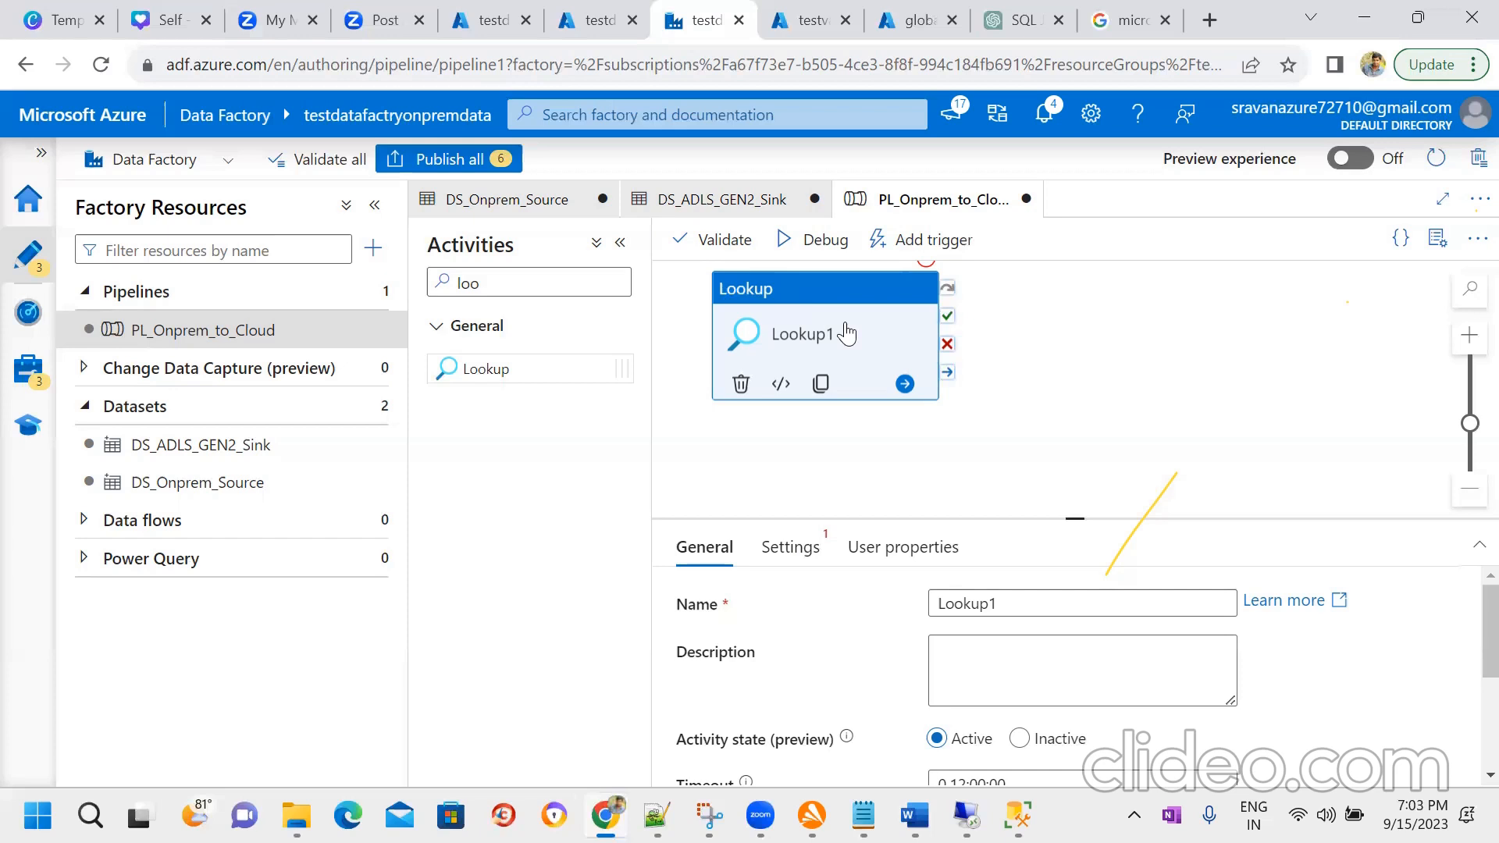
Step: Place the Lookup activity, Lookup1, on the PL_Onprem_to_Cloud pipeline canvas
{"action": "left_click", "coordinate": [712, 107]}
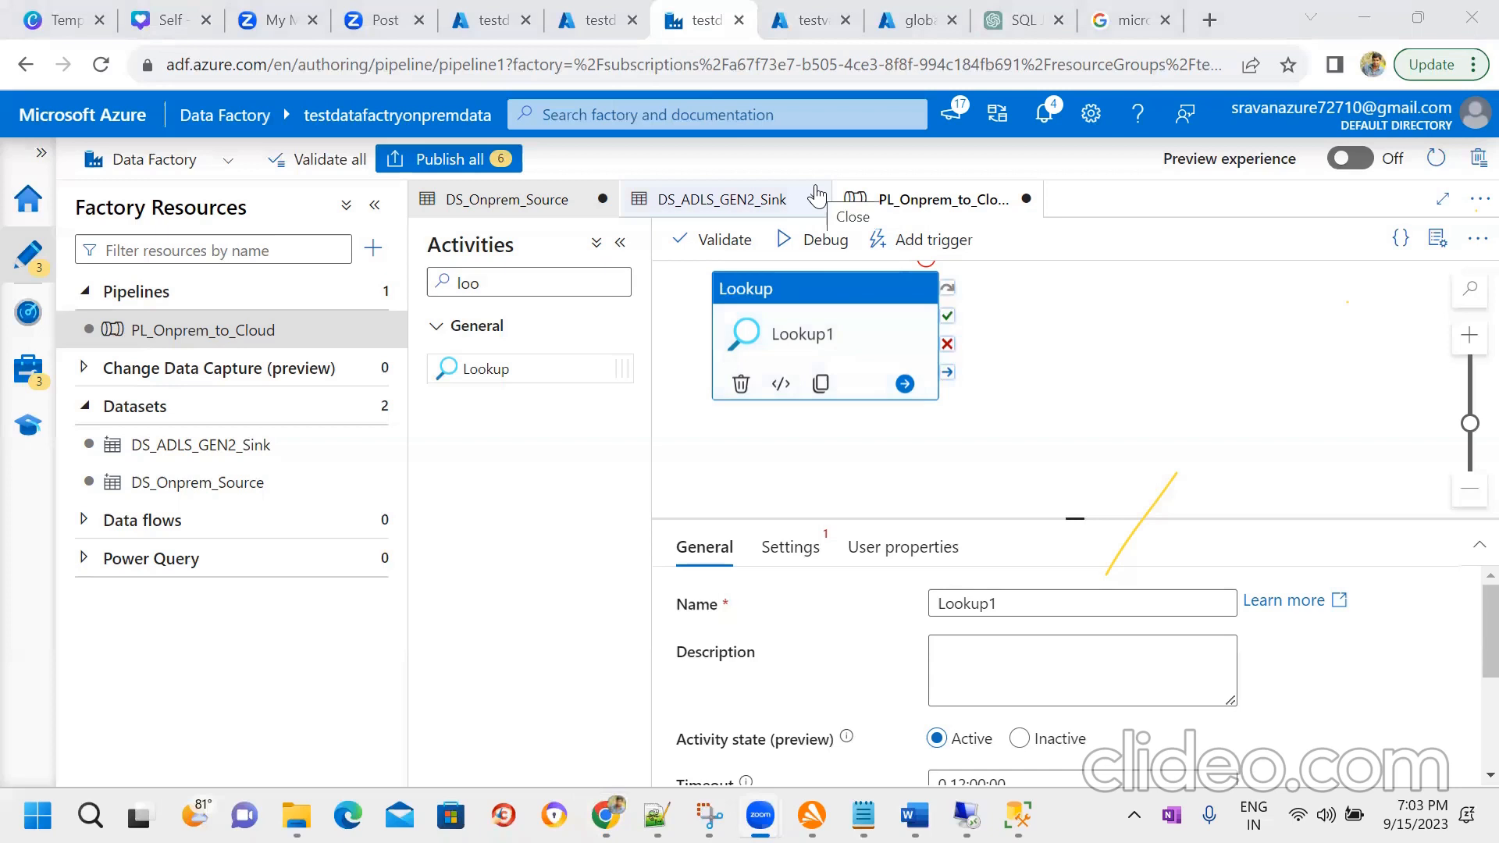
Step: Back in Data Factory, clear the 'loo' filter from the activity search box
{"action": "left_click", "coordinate": [872, 327]}
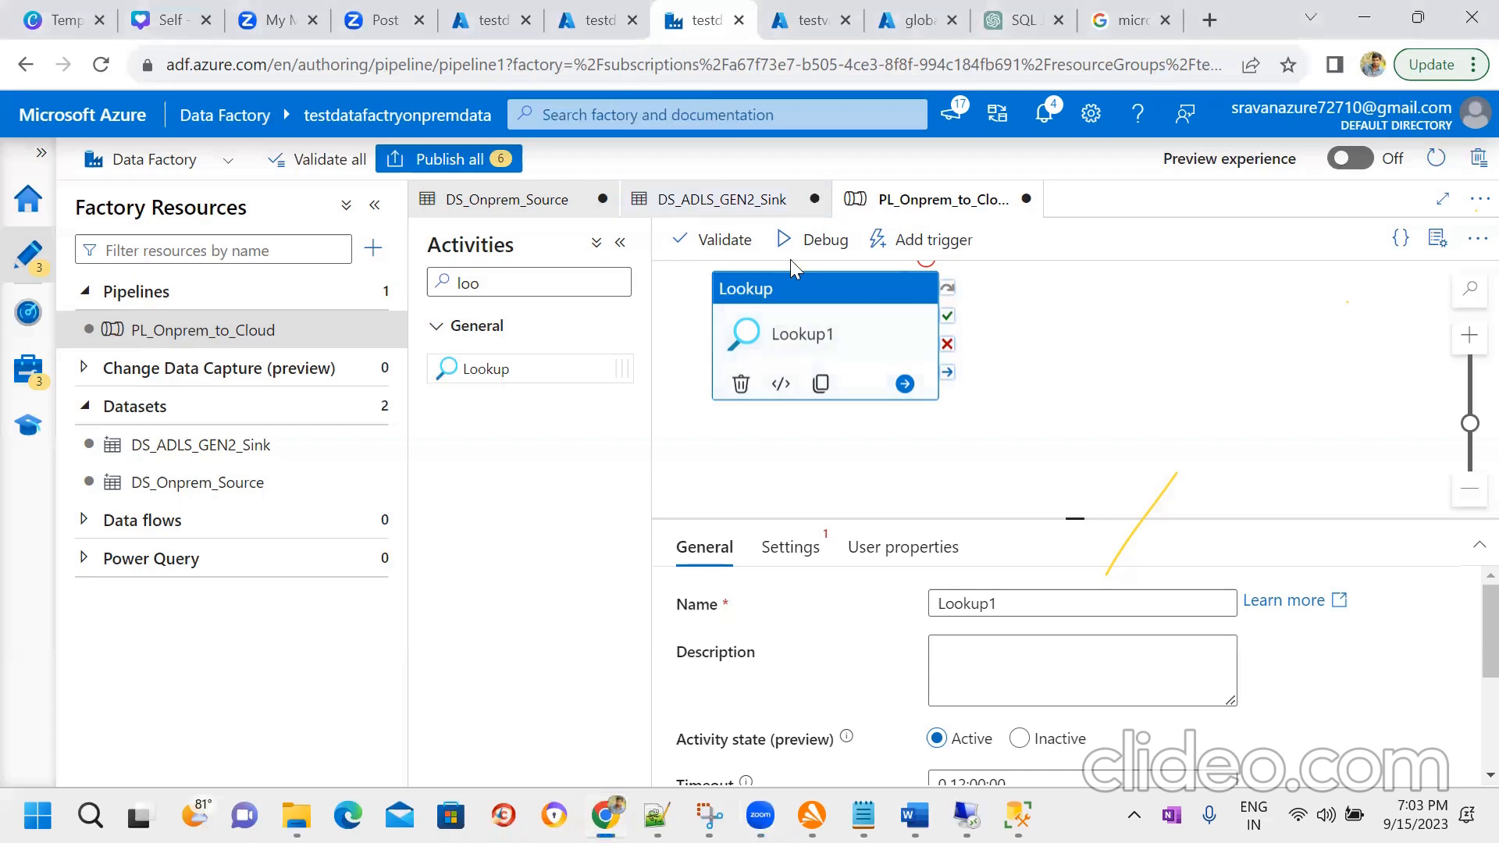
{"action": "left_click", "coordinate": [478, 284]}
{"action": "double_click", "coordinate": [485, 285]}
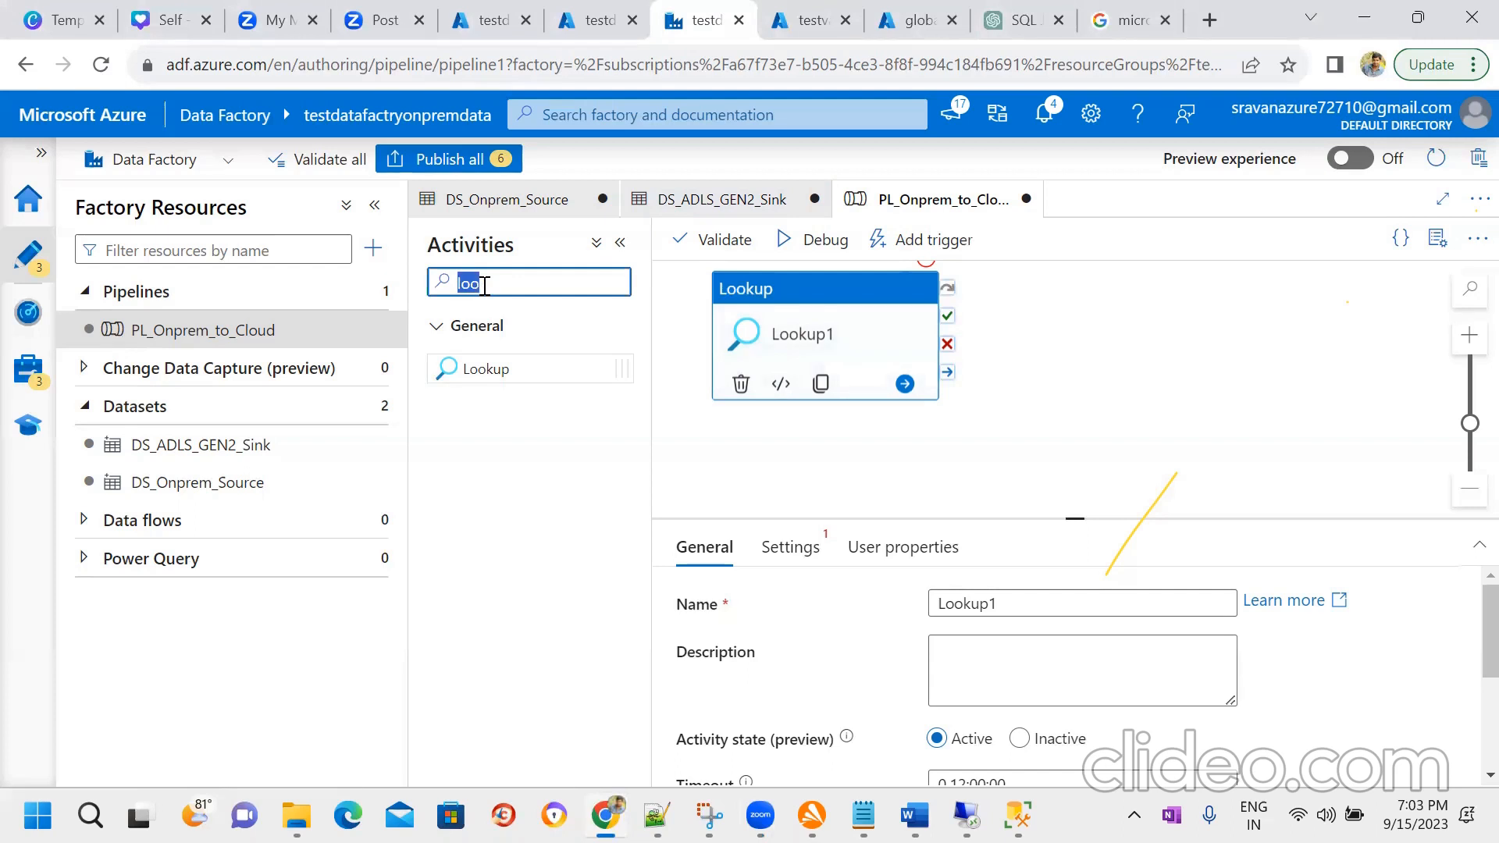
{"action": "key", "text": "BackSpace"}
Step: Select Lookup1 to show its general properties: name Lookup1, Active, no description
{"action": "left_click", "coordinate": [879, 339]}
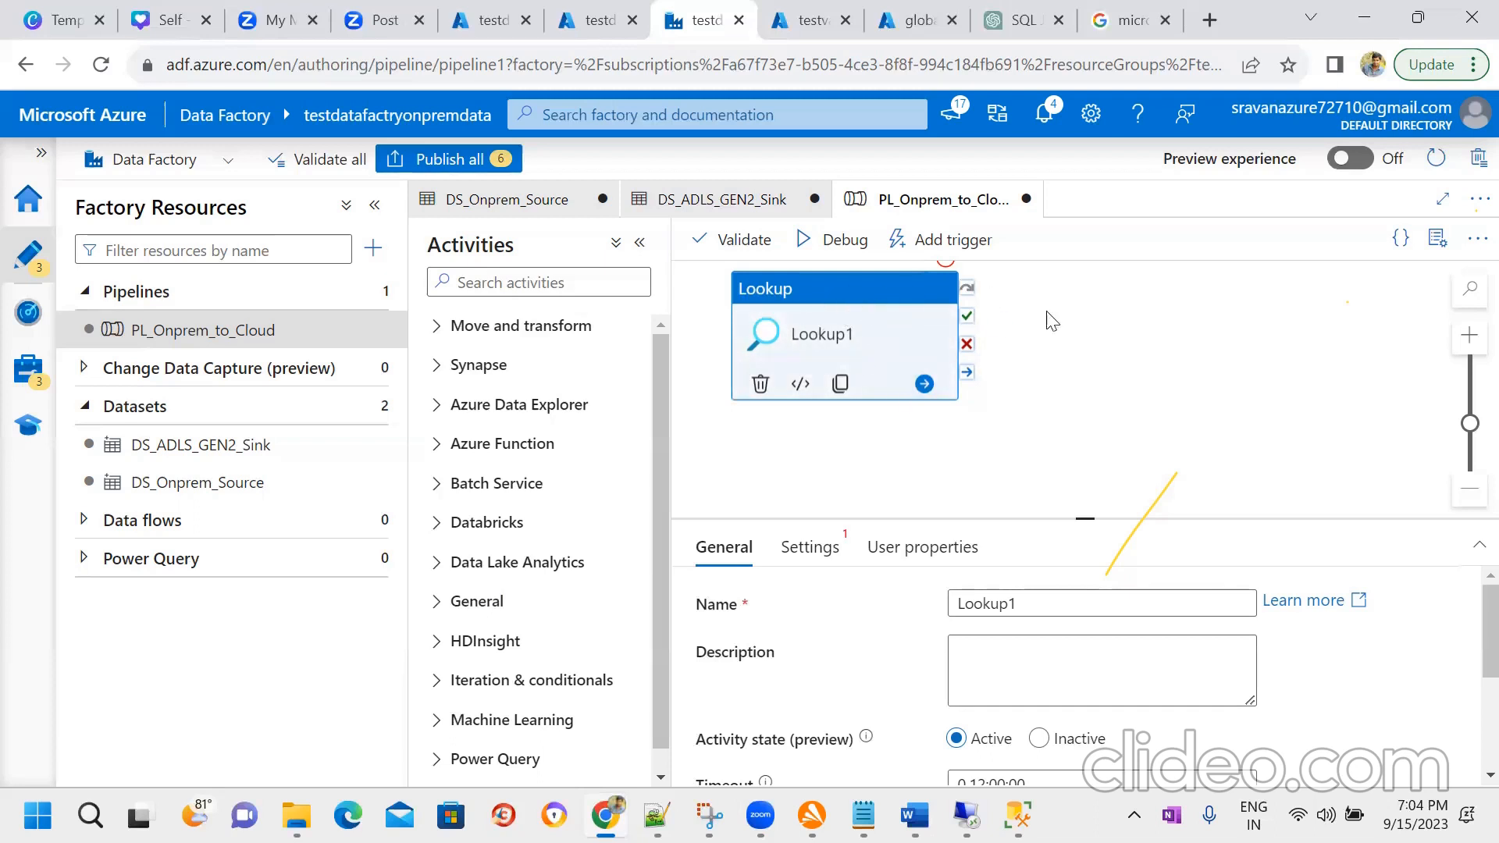
{"action": "left_click", "coordinate": [1149, 402]}
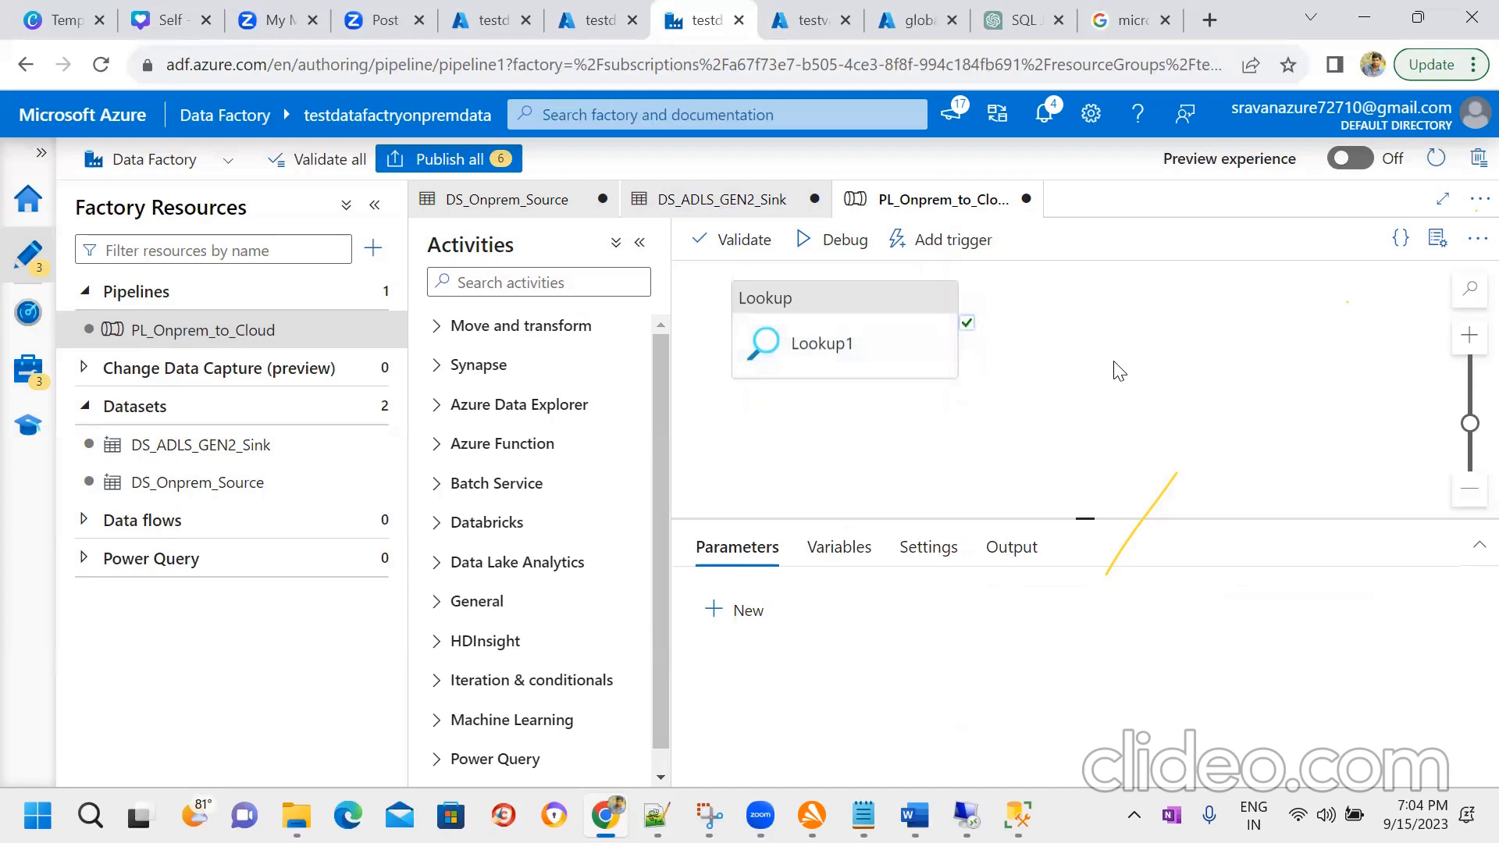
{"action": "left_click", "coordinate": [835, 301]}
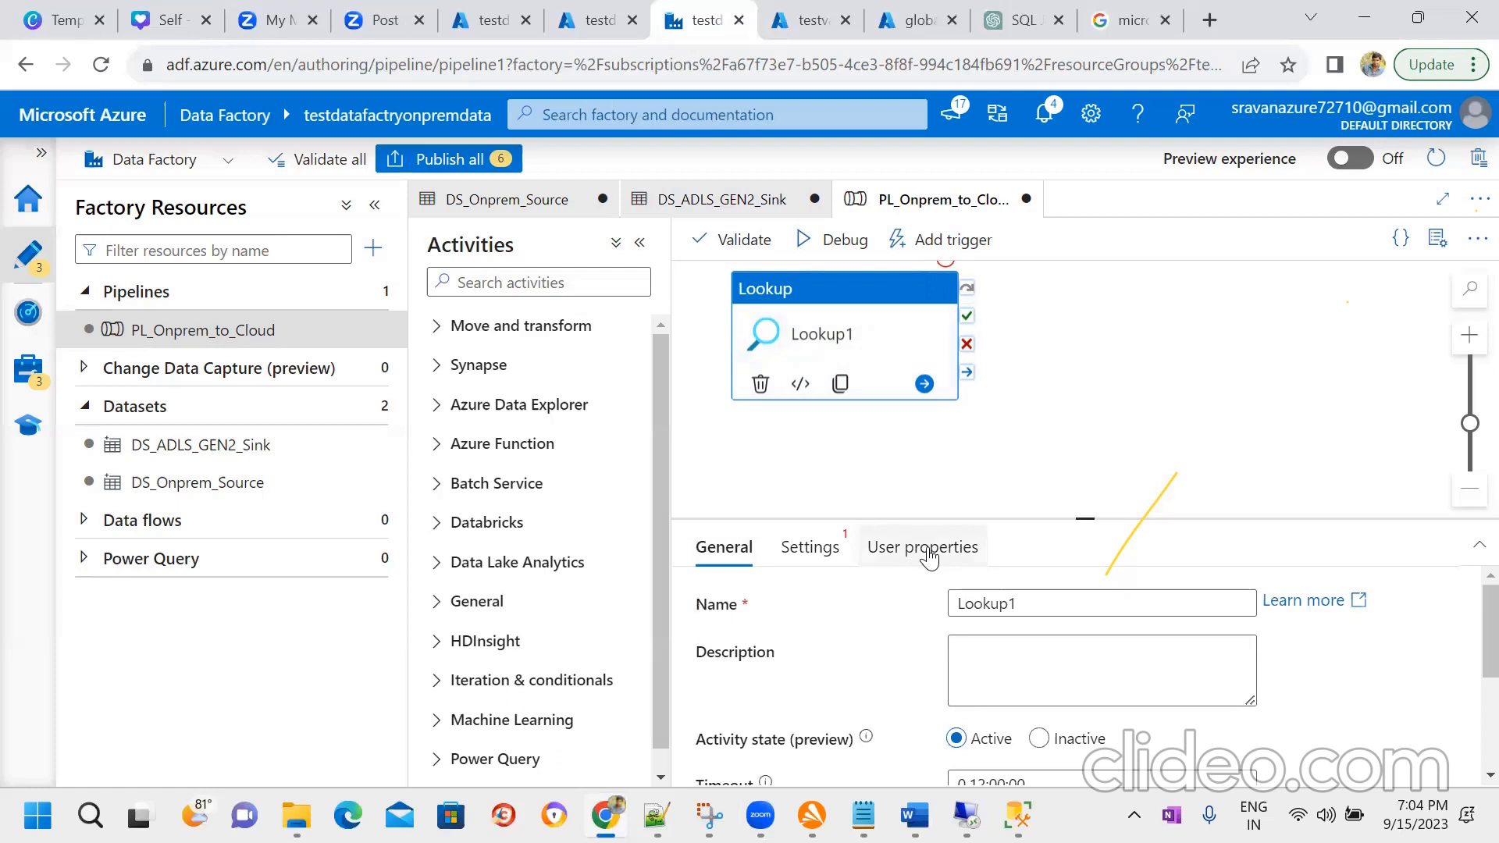
{"action": "left_click", "coordinate": [1066, 606]}
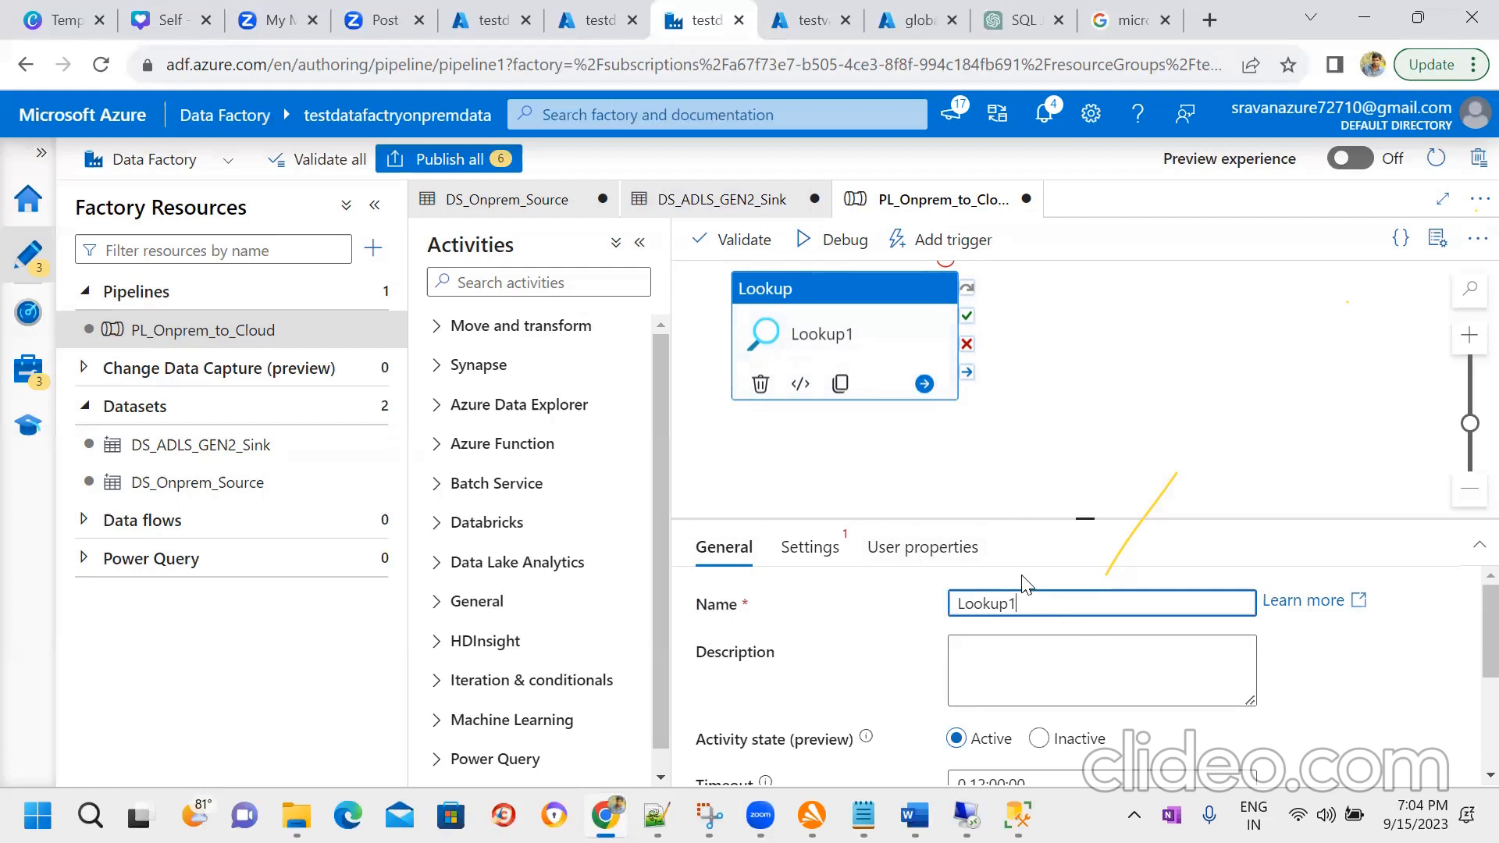
Step: Rename the activity to Lookup_Activity and enlarge the properties panel to see its settings
{"action": "key", "text": "BackSpace"}
{"action": "type", "text": "_Activity"}
{"action": "left_click", "coordinate": [1067, 423]}
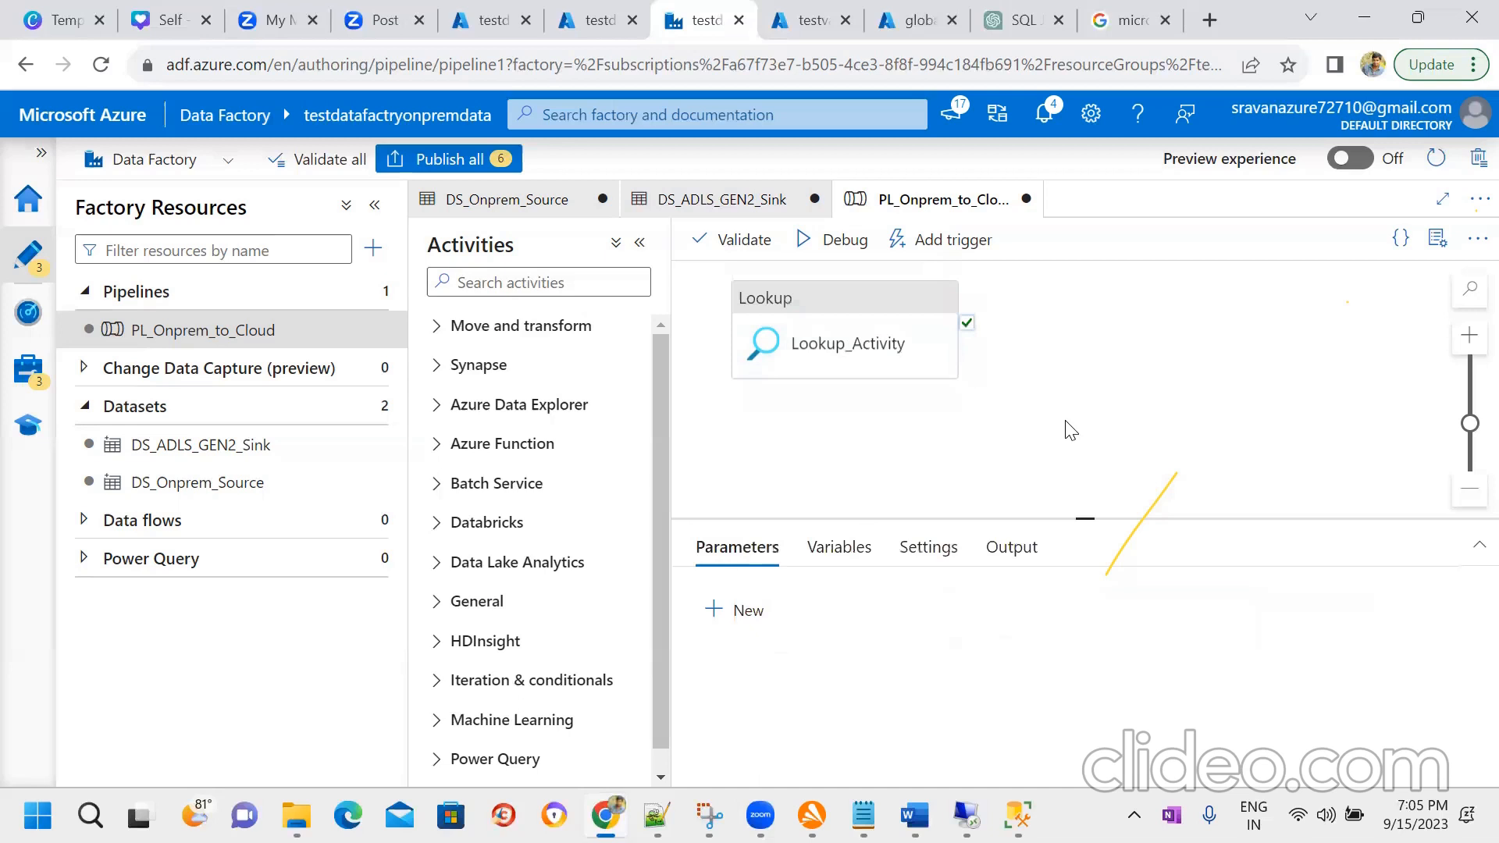
{"action": "left_click", "coordinate": [883, 341]}
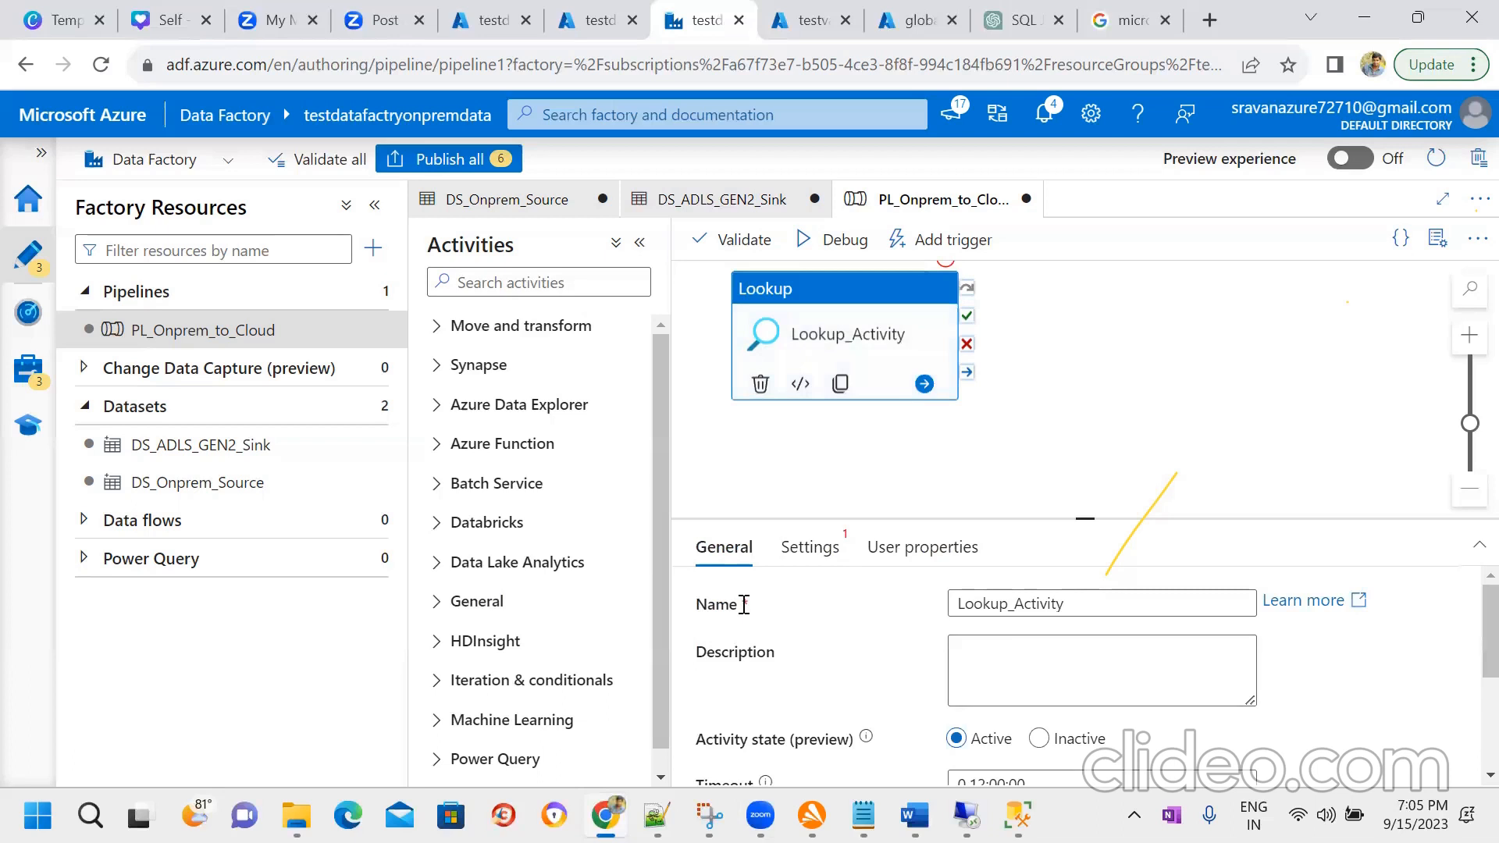
{"action": "left_click_drag", "start_coordinate": [744, 605], "coordinate": [768, 611]}
{"action": "left_click_drag", "start_coordinate": [1088, 520], "coordinate": [1093, 415]}
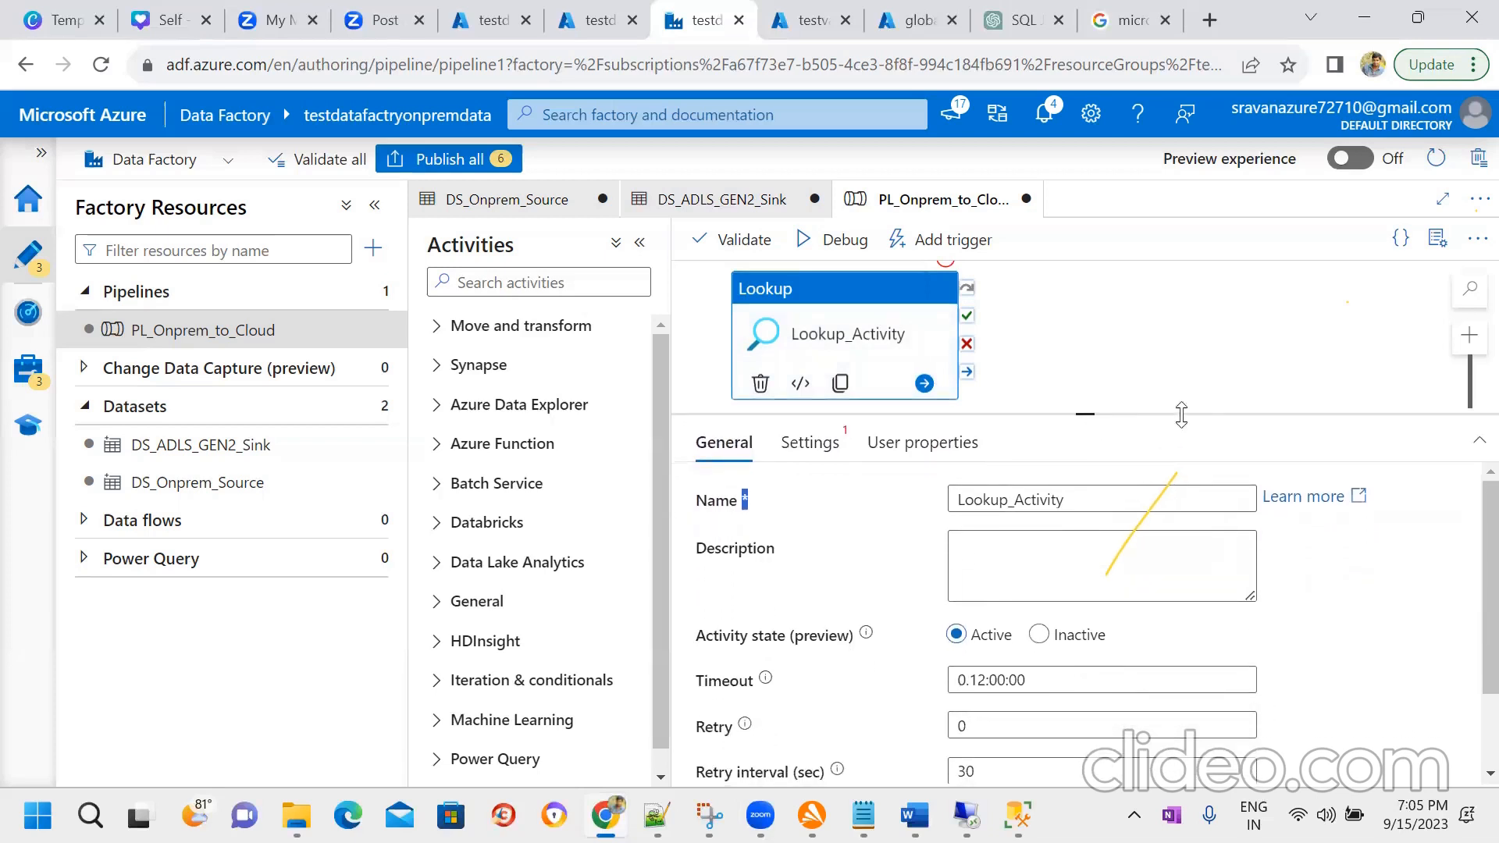
{"action": "scroll", "coordinate": [1467, 527], "scroll_direction": "down", "scroll_amount": 2}
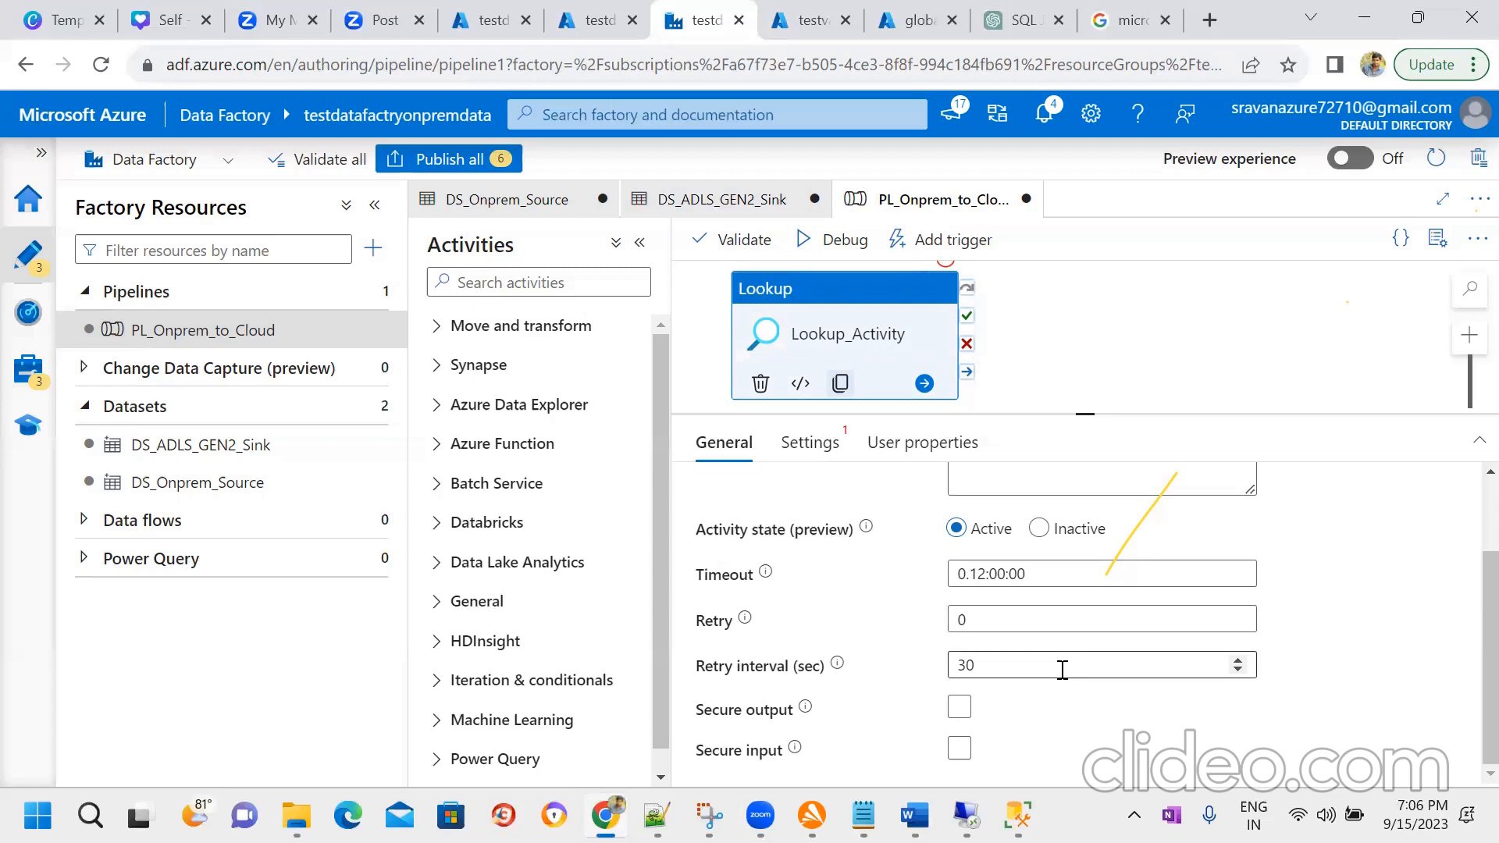
{"action": "scroll", "coordinate": [1489, 655], "scroll_direction": "up", "scroll_amount": 2}
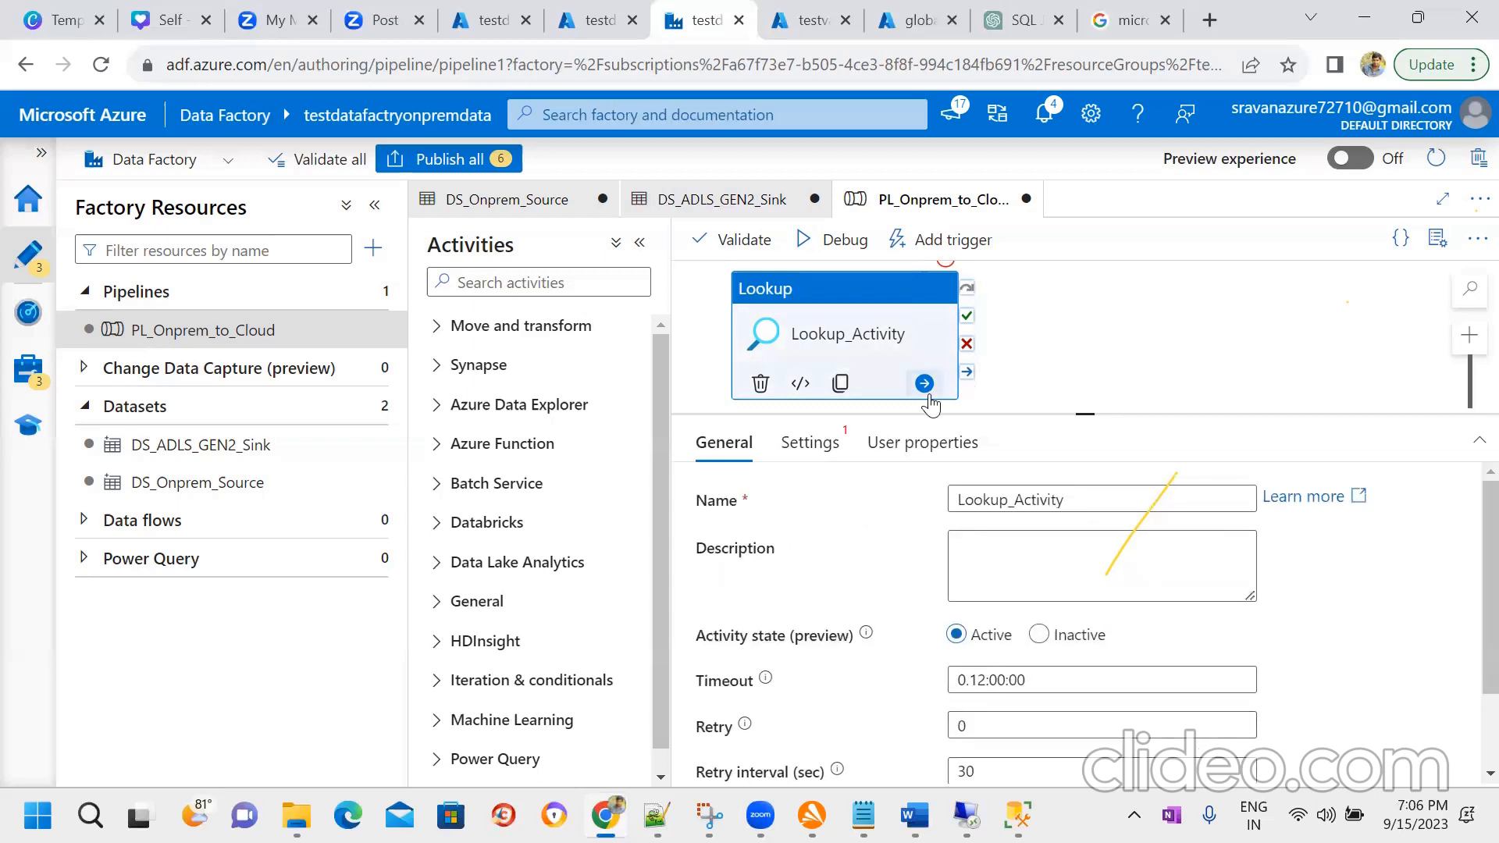
{"action": "left_click", "coordinate": [832, 443]}
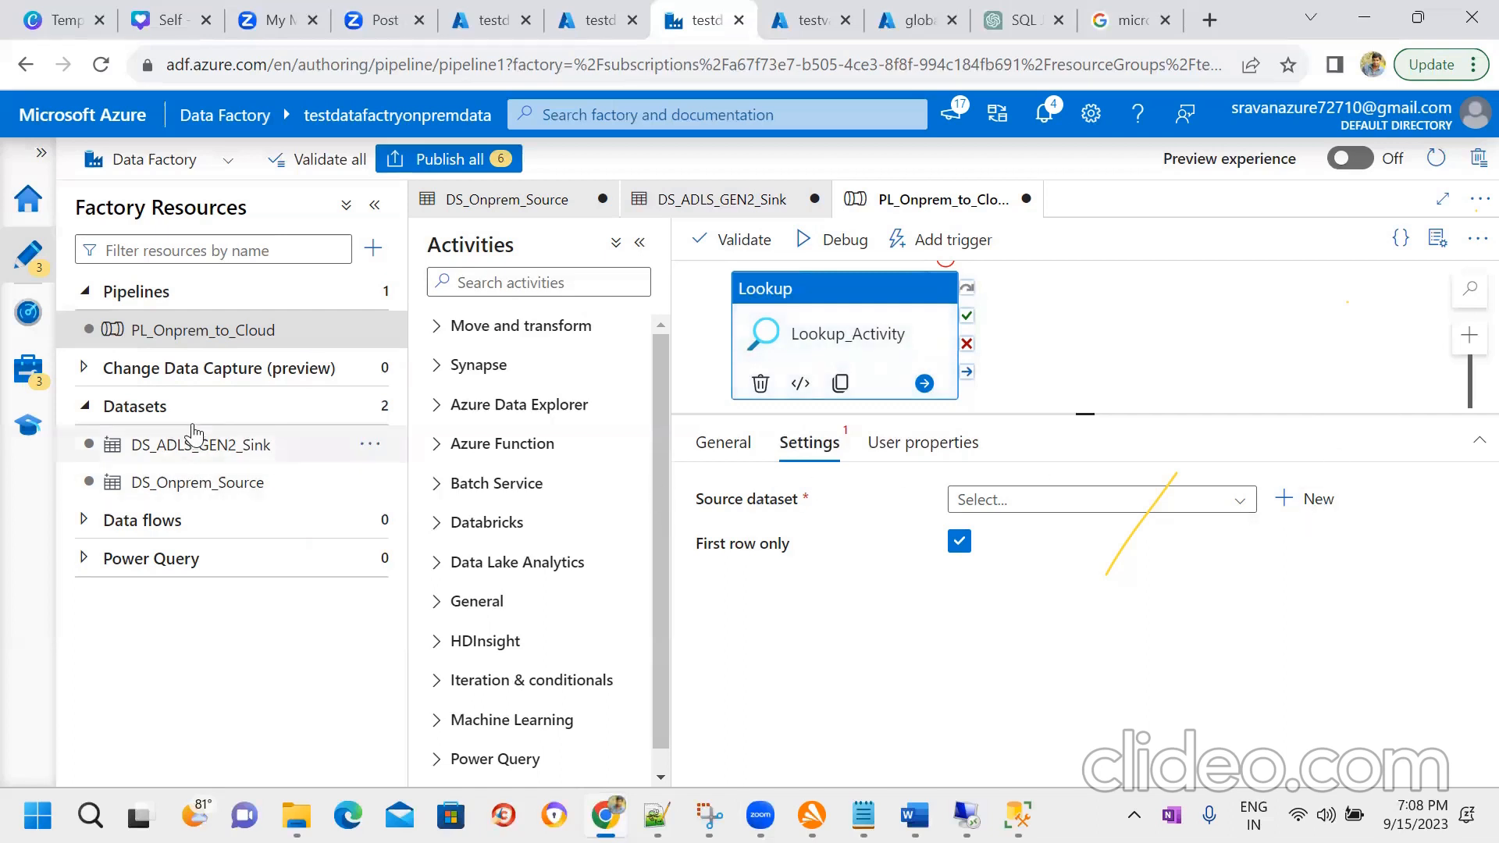
Step: Start creating a new source dataset from Lookup_Activity's Settings
{"action": "mouse_move", "coordinate": [359, 408]}
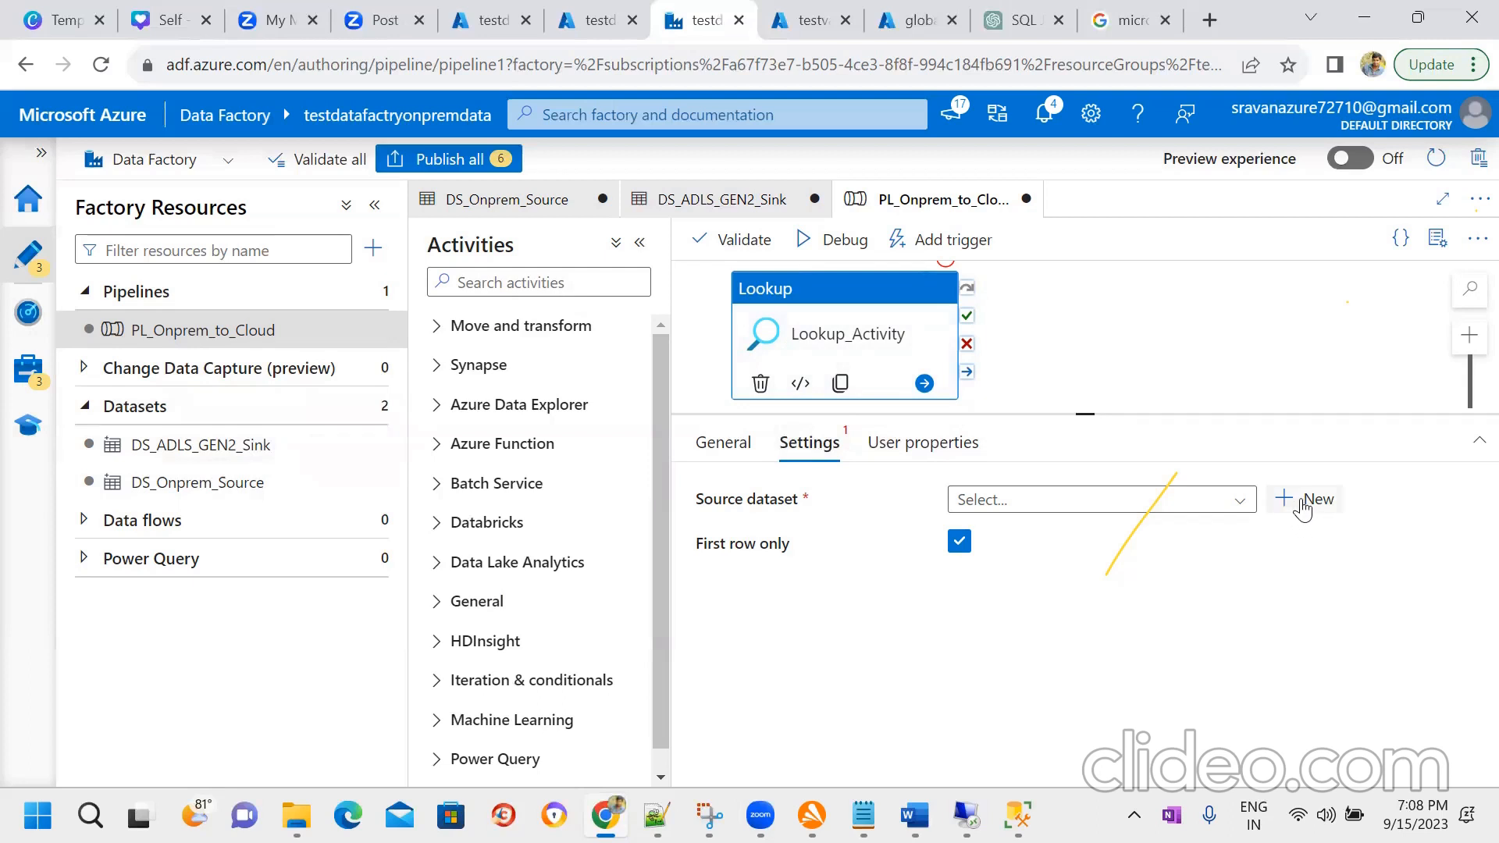
{"action": "left_click", "coordinate": [1302, 506]}
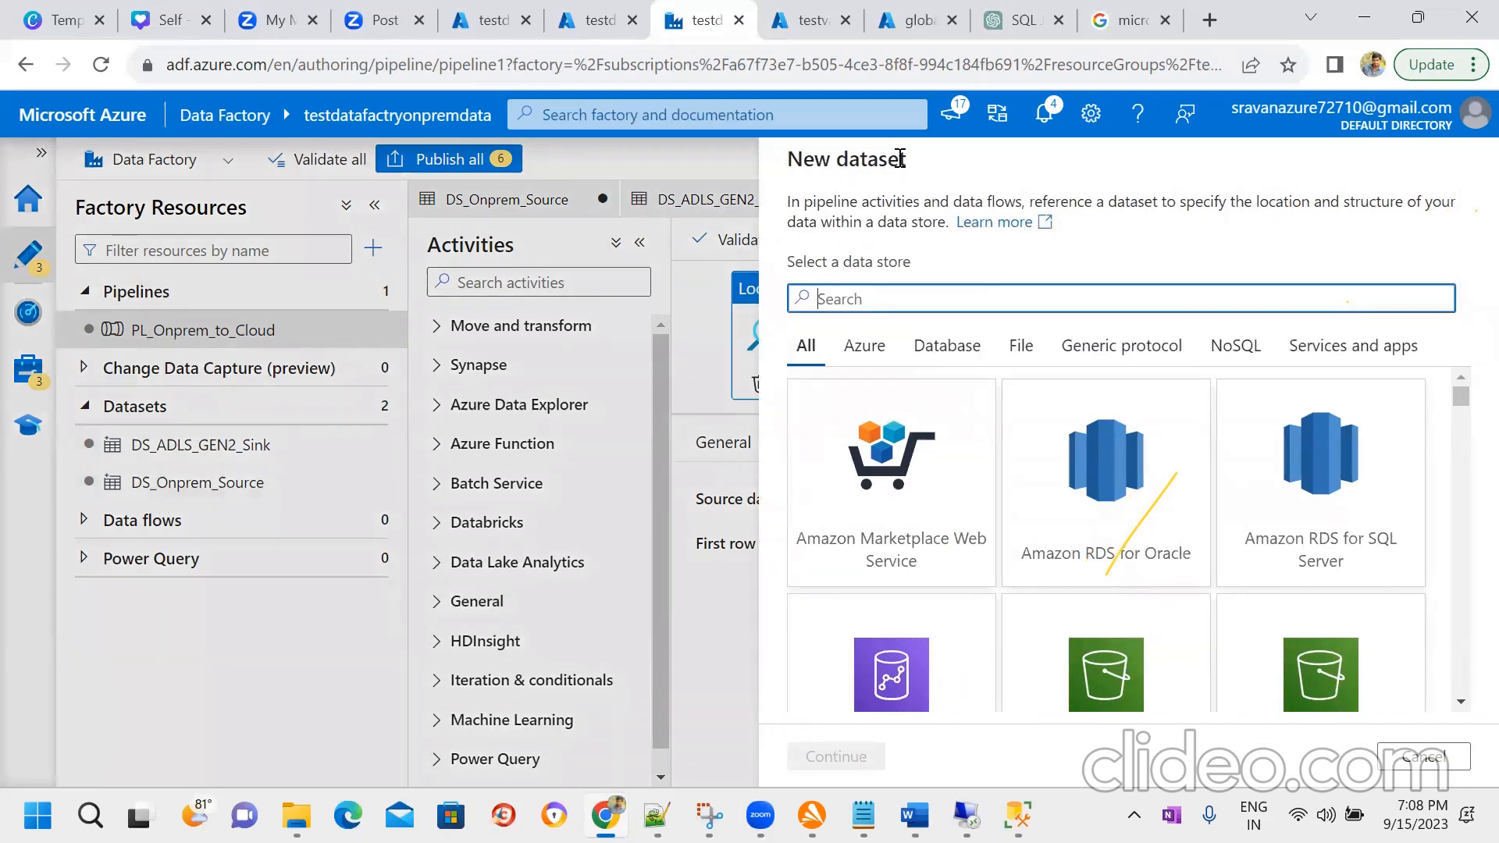
Step: Cancel two stray new-dataset attempts started from the factory's datasets list
{"action": "left_click_drag", "start_coordinate": [907, 160], "coordinate": [791, 160]}
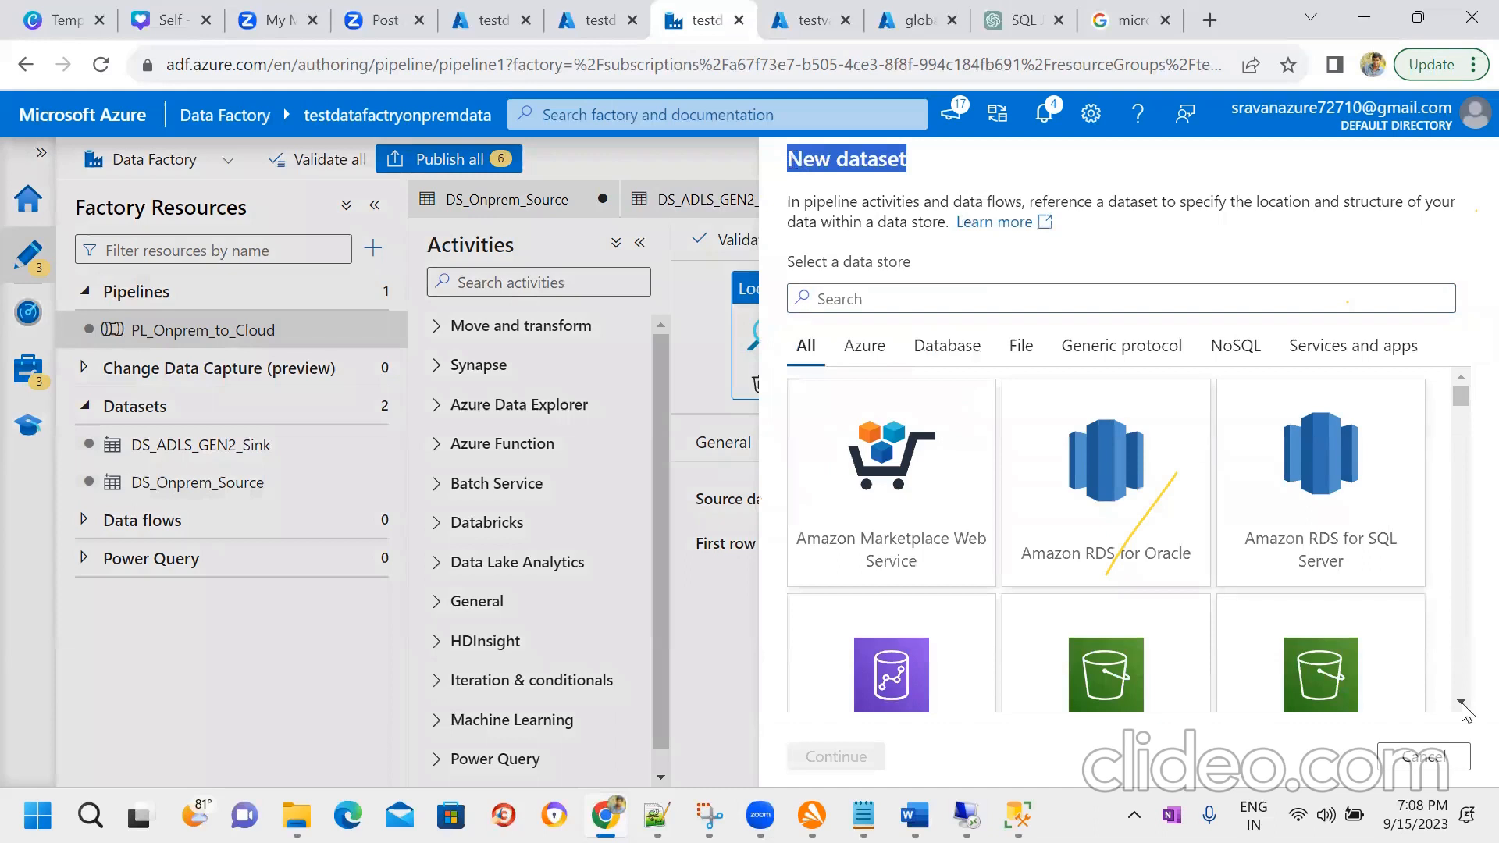
{"action": "left_click", "coordinate": [1423, 756]}
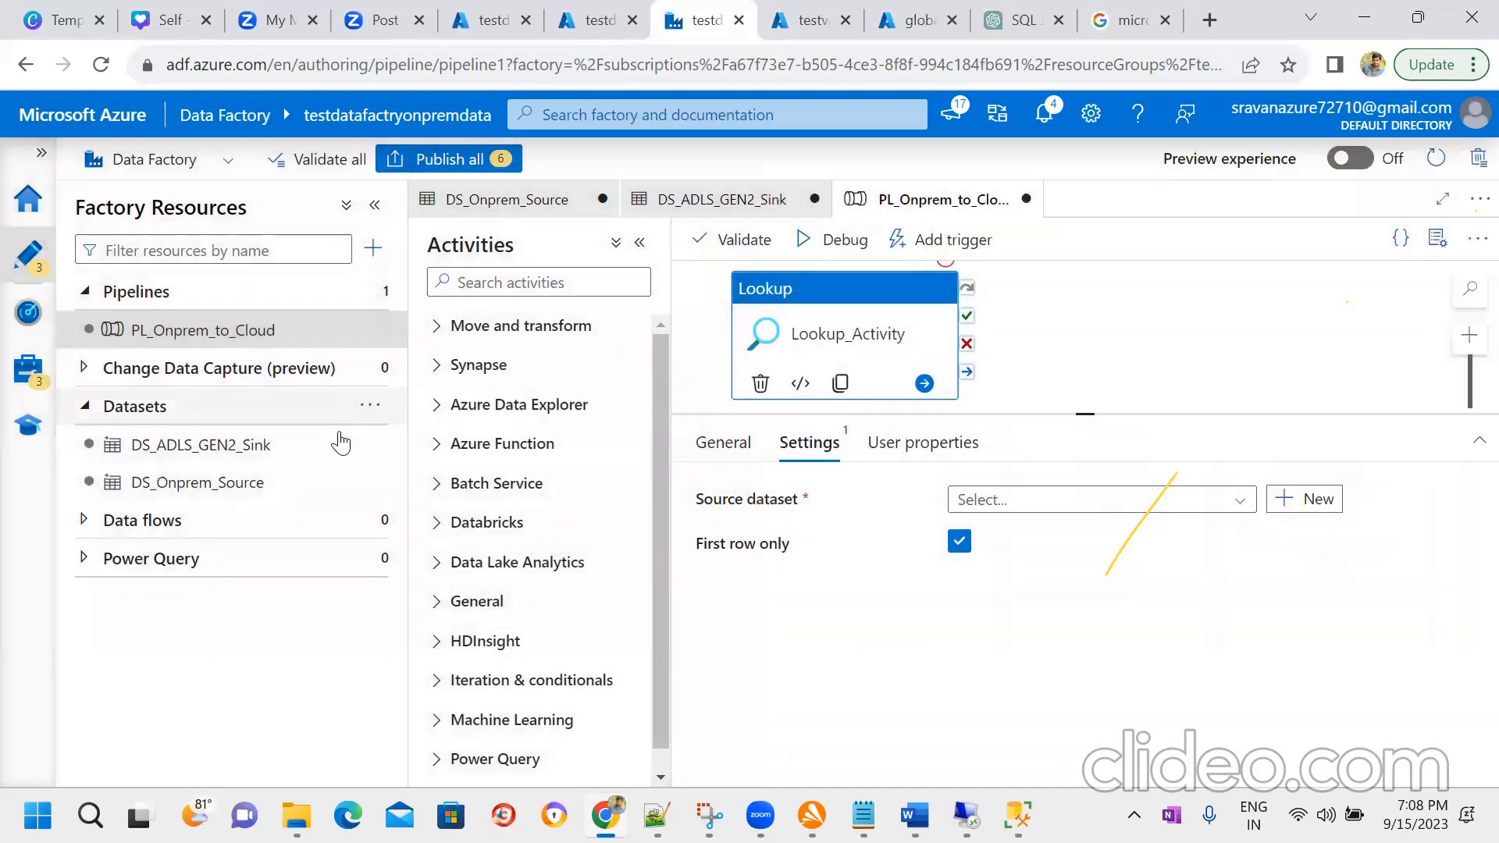
{"action": "left_click", "coordinate": [370, 406]}
{"action": "left_click", "coordinate": [436, 450]}
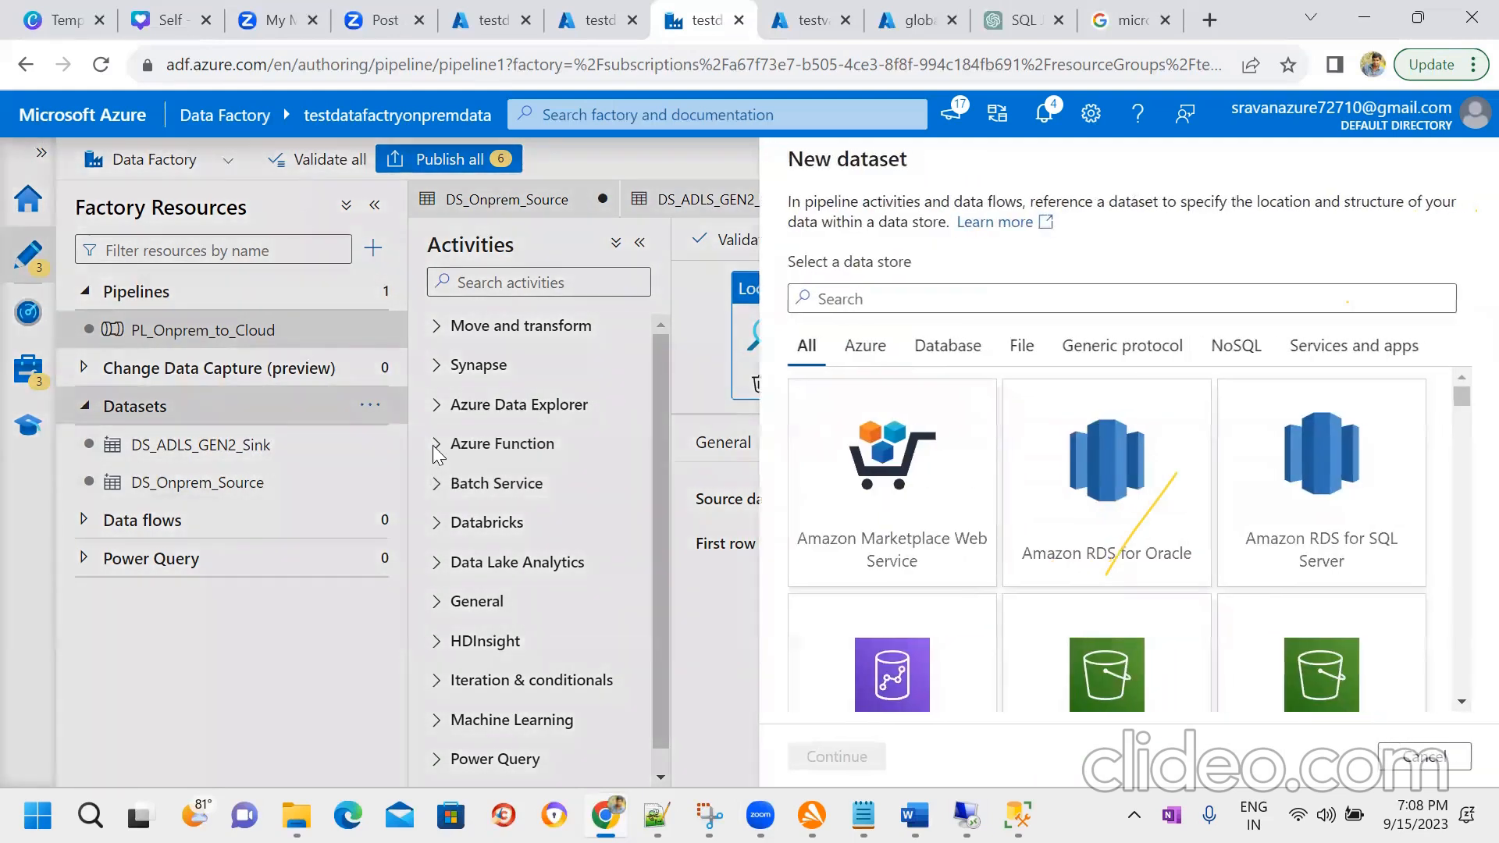
{"action": "left_click_drag", "start_coordinate": [907, 160], "coordinate": [787, 166]}
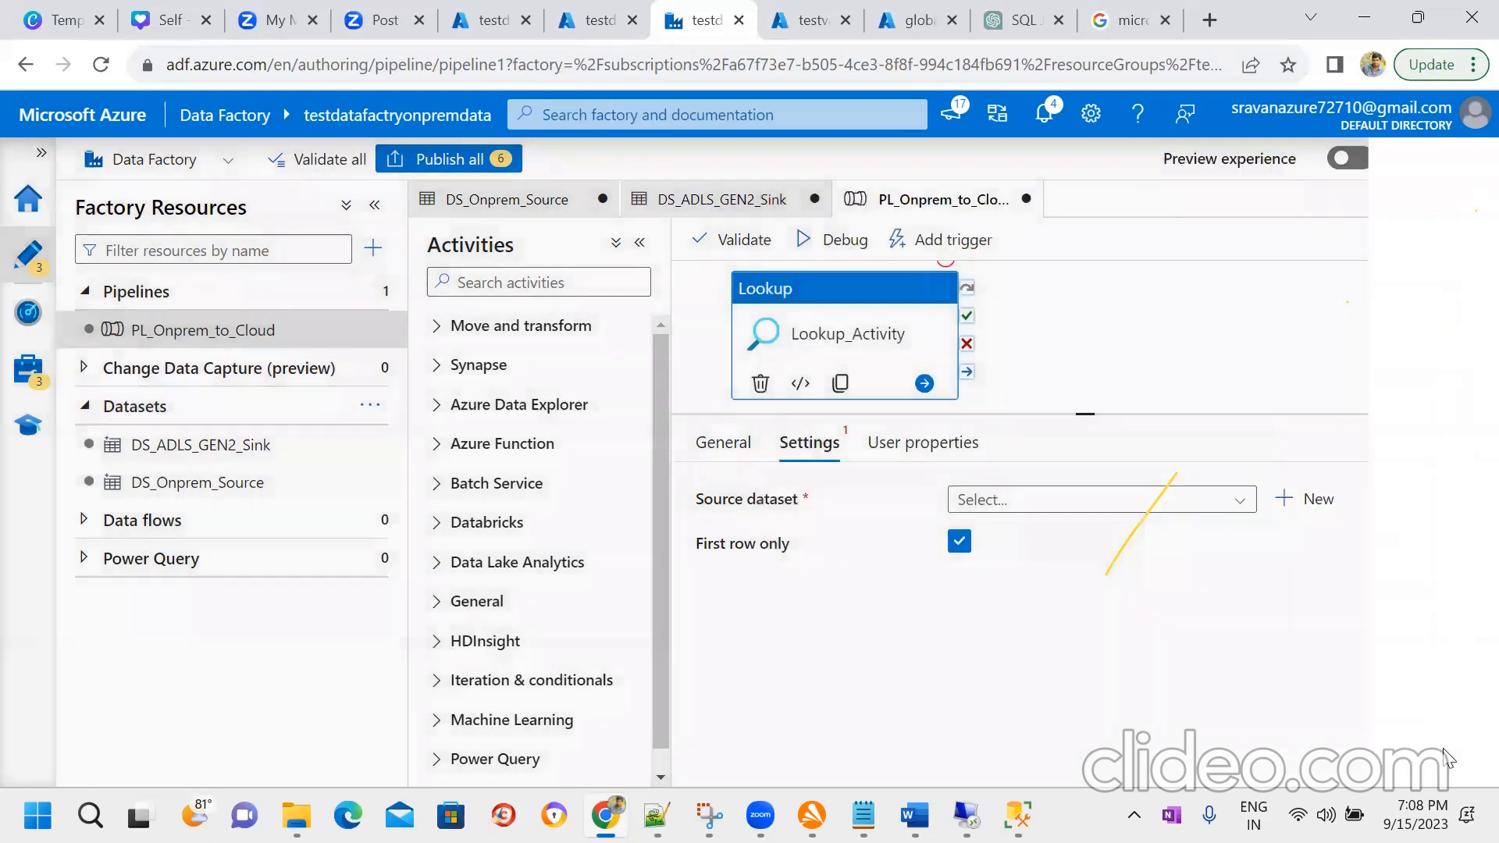
{"action": "left_click", "coordinate": [1424, 756]}
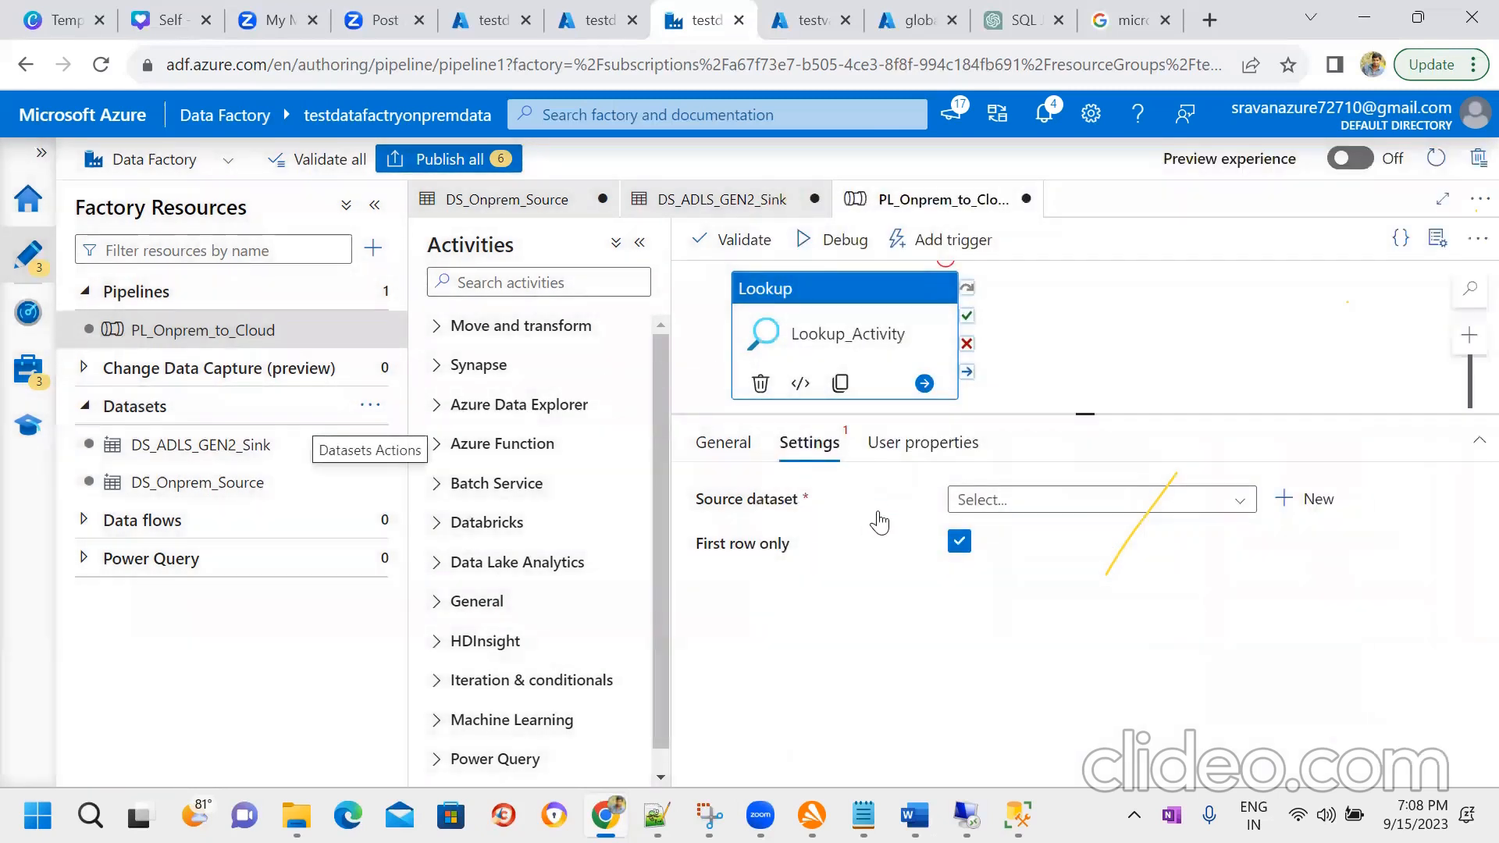
Step: Choose Azure SQL Database for a new source dataset, then switch to SSMS
{"action": "left_click", "coordinate": [1296, 499]}
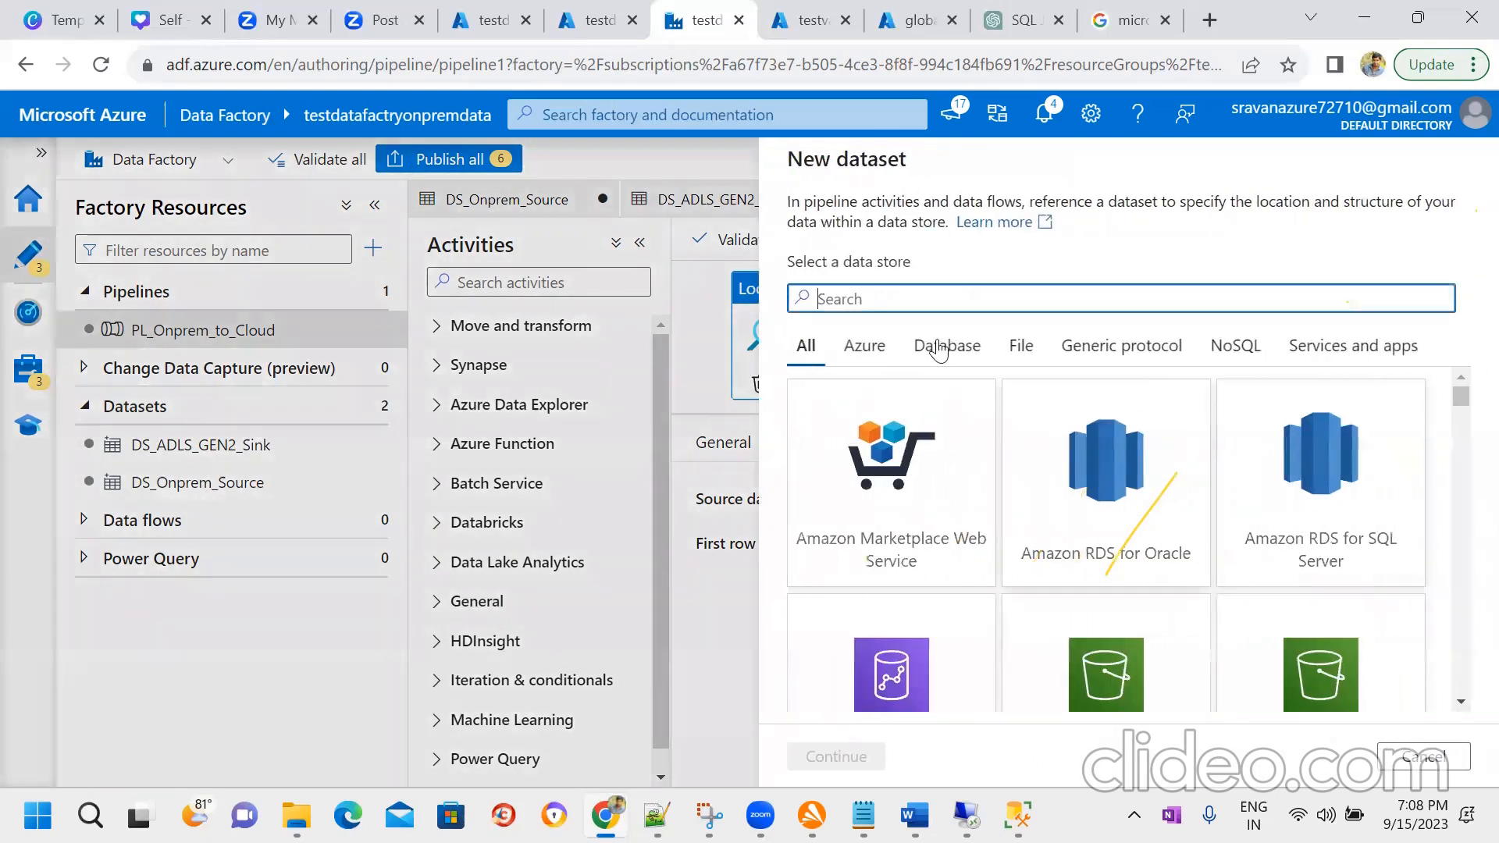
{"action": "type", "text": "azure sql"}
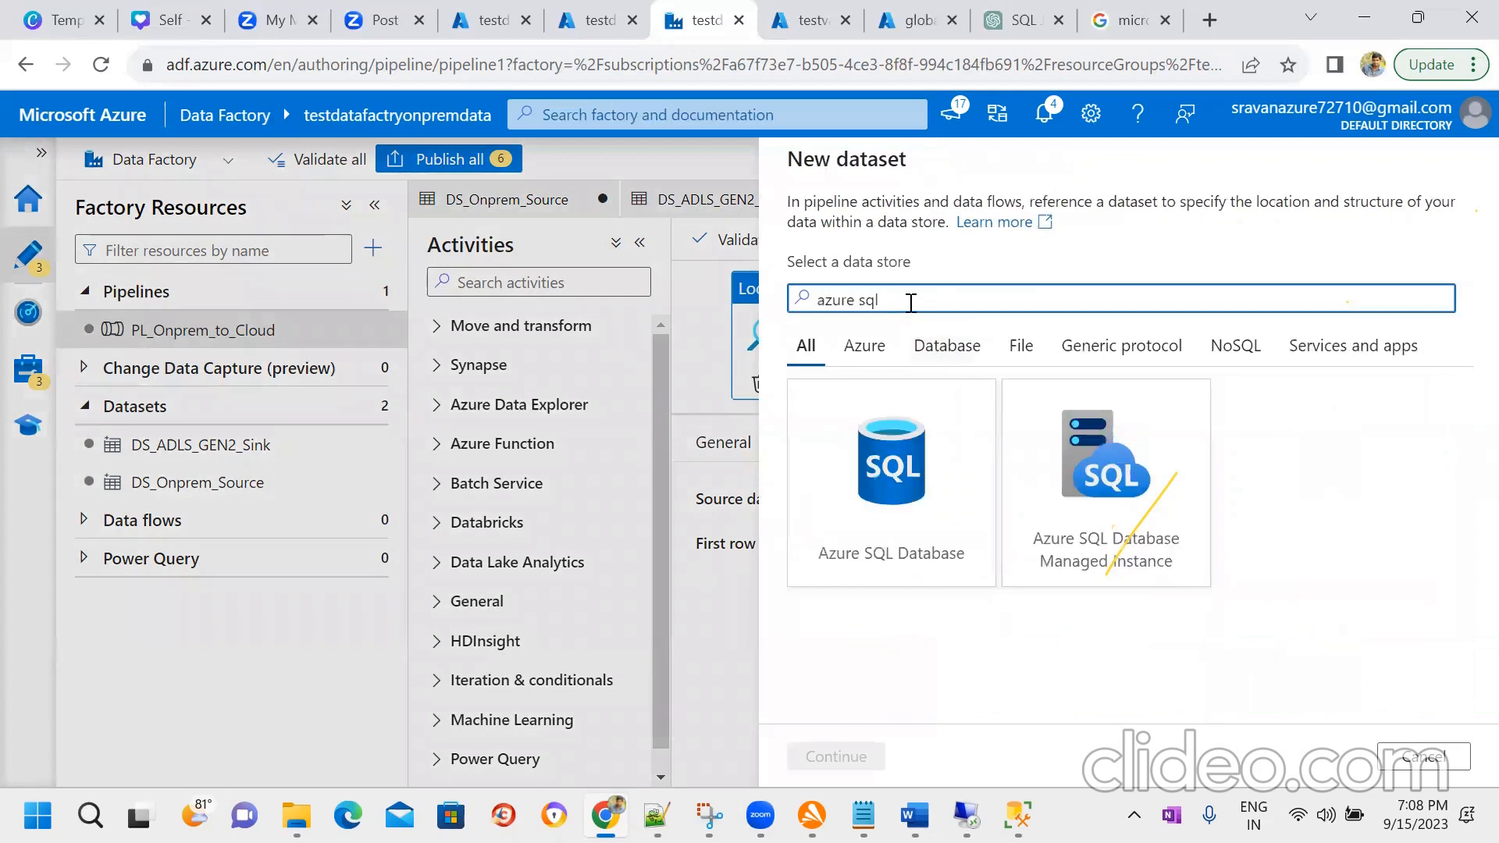
{"action": "left_click", "coordinate": [886, 503]}
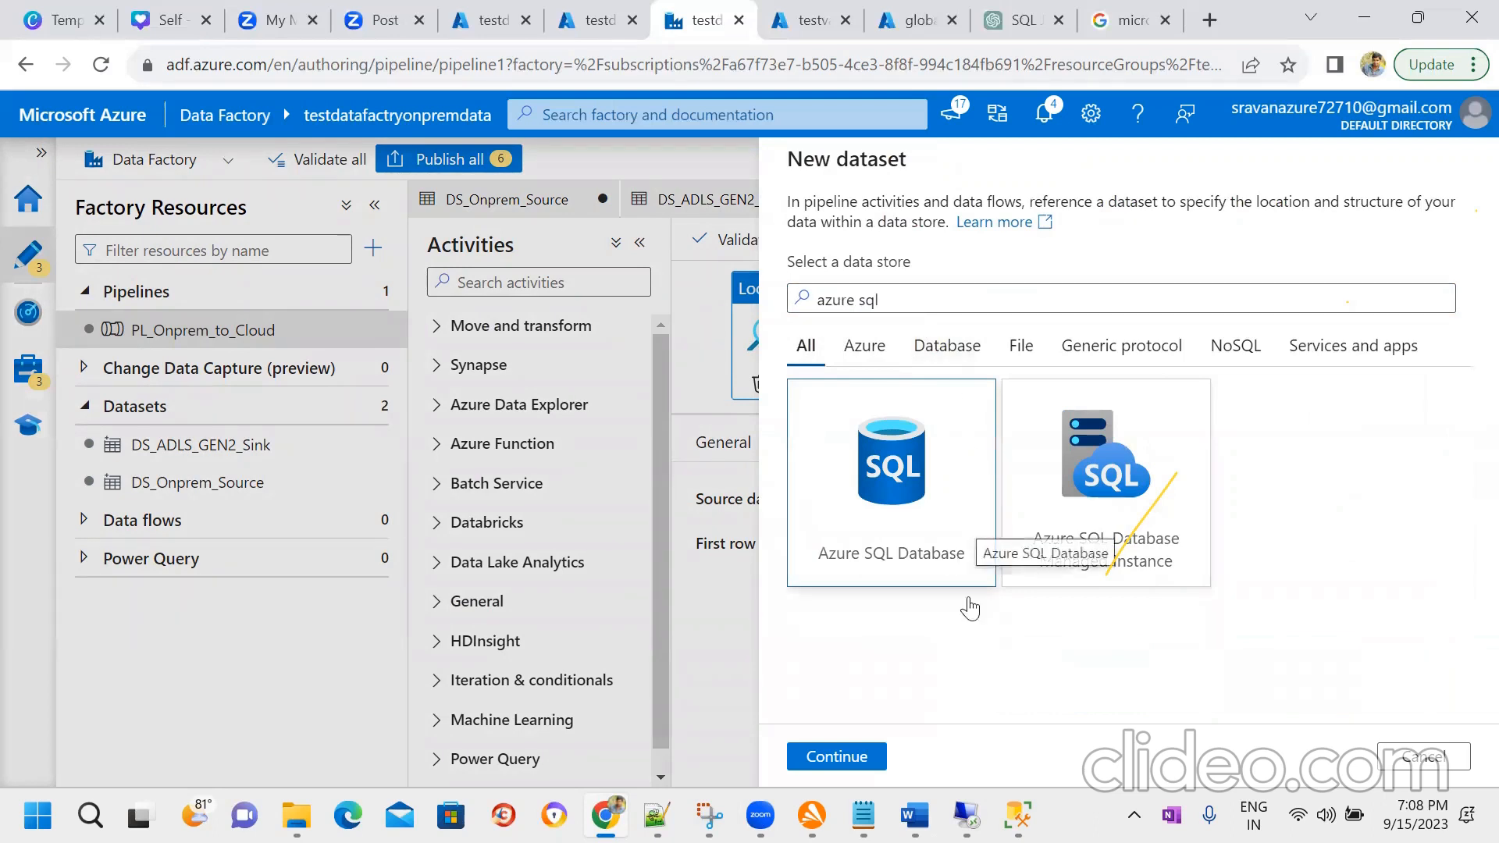
{"action": "left_click", "coordinate": [1019, 815]}
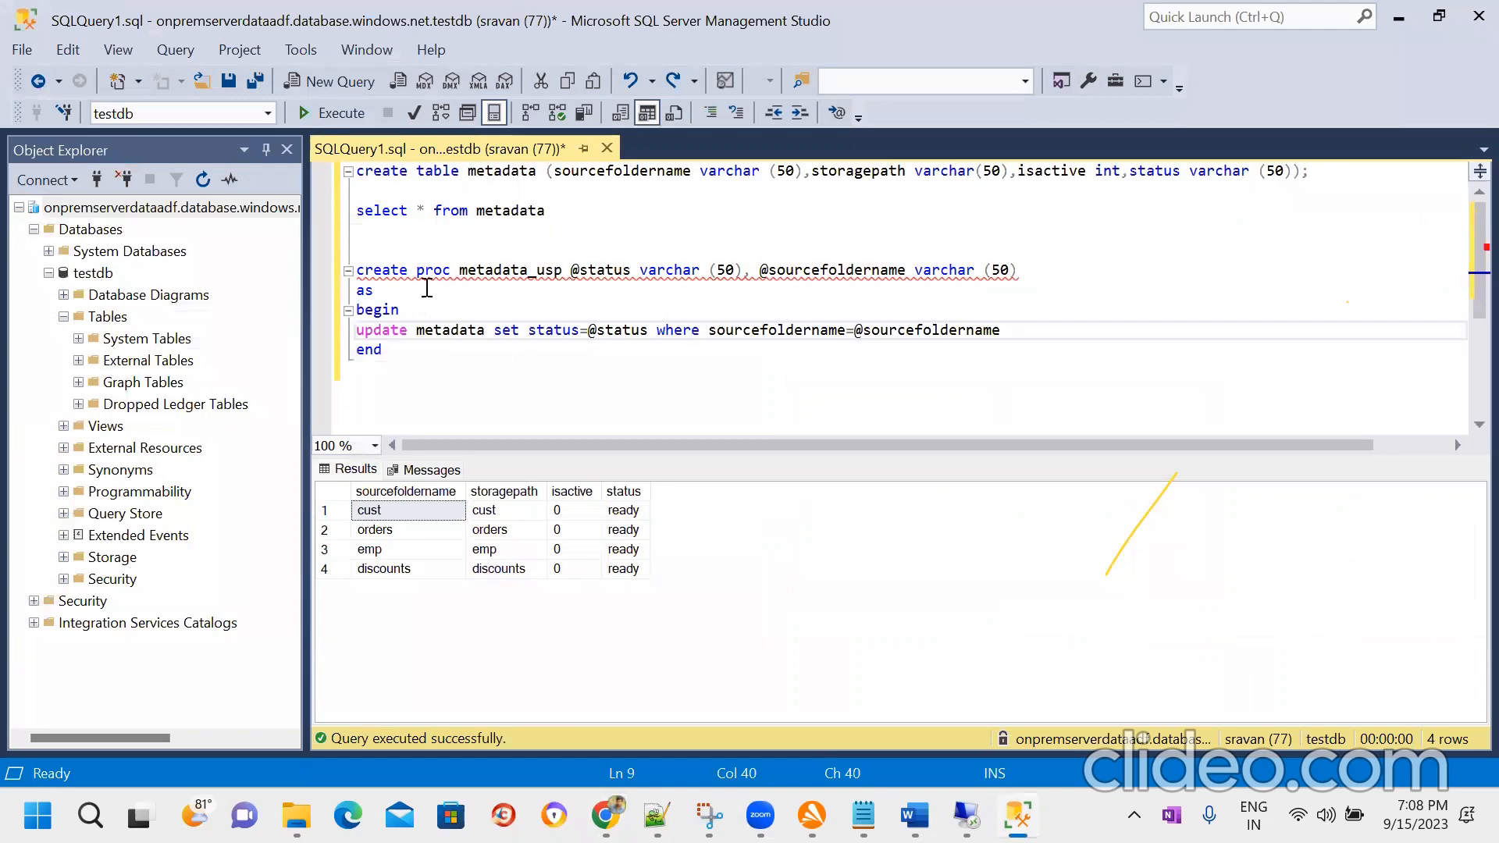
Step: Confirm the metadata rows cust, orders, emp and discounts all show status ready, then minimize SSMS
{"action": "left_click", "coordinate": [624, 569]}
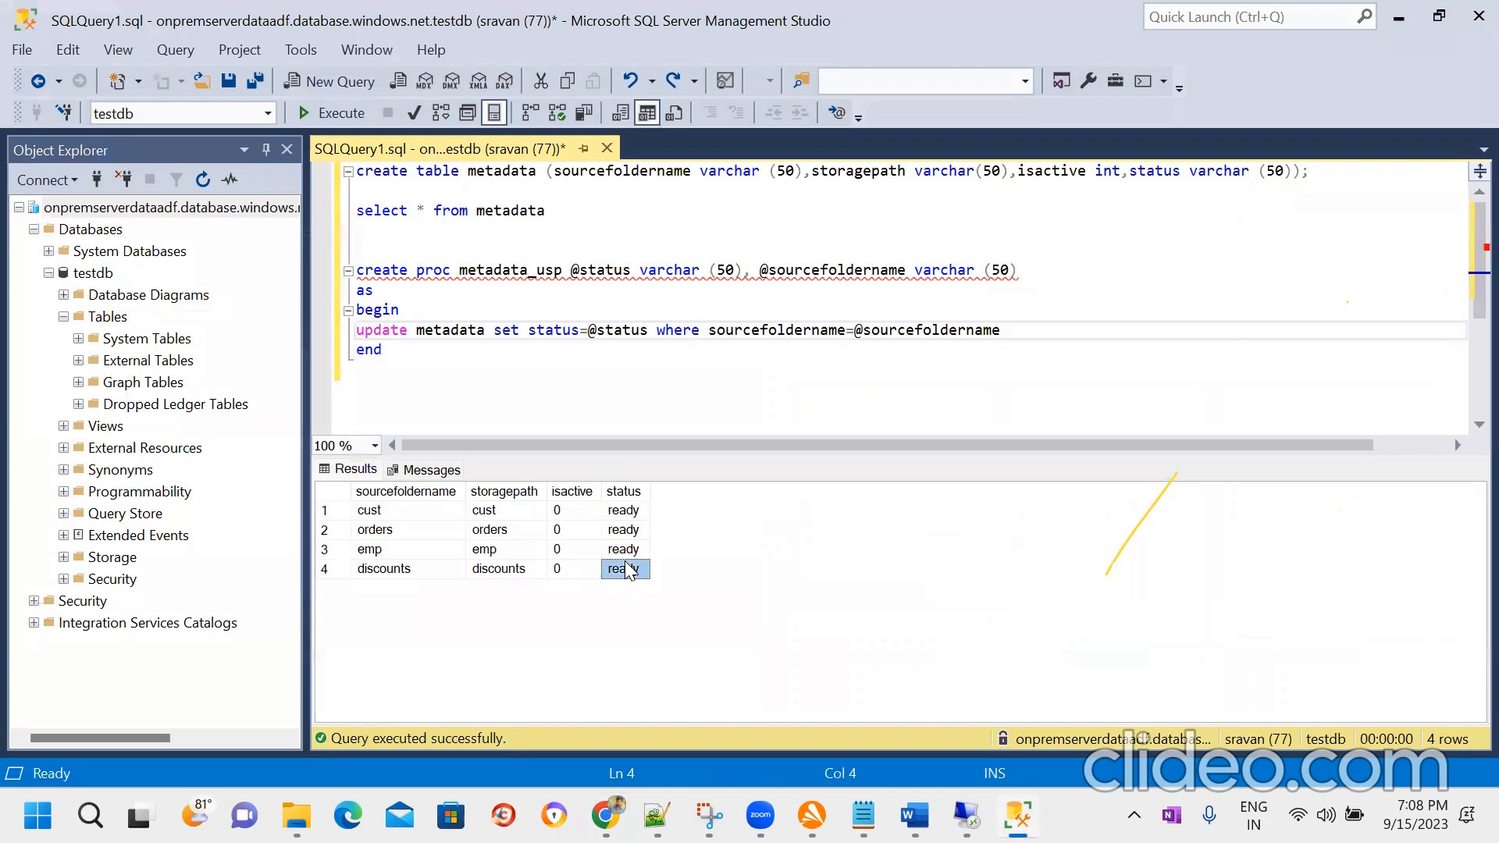
{"action": "left_click", "coordinate": [406, 492]}
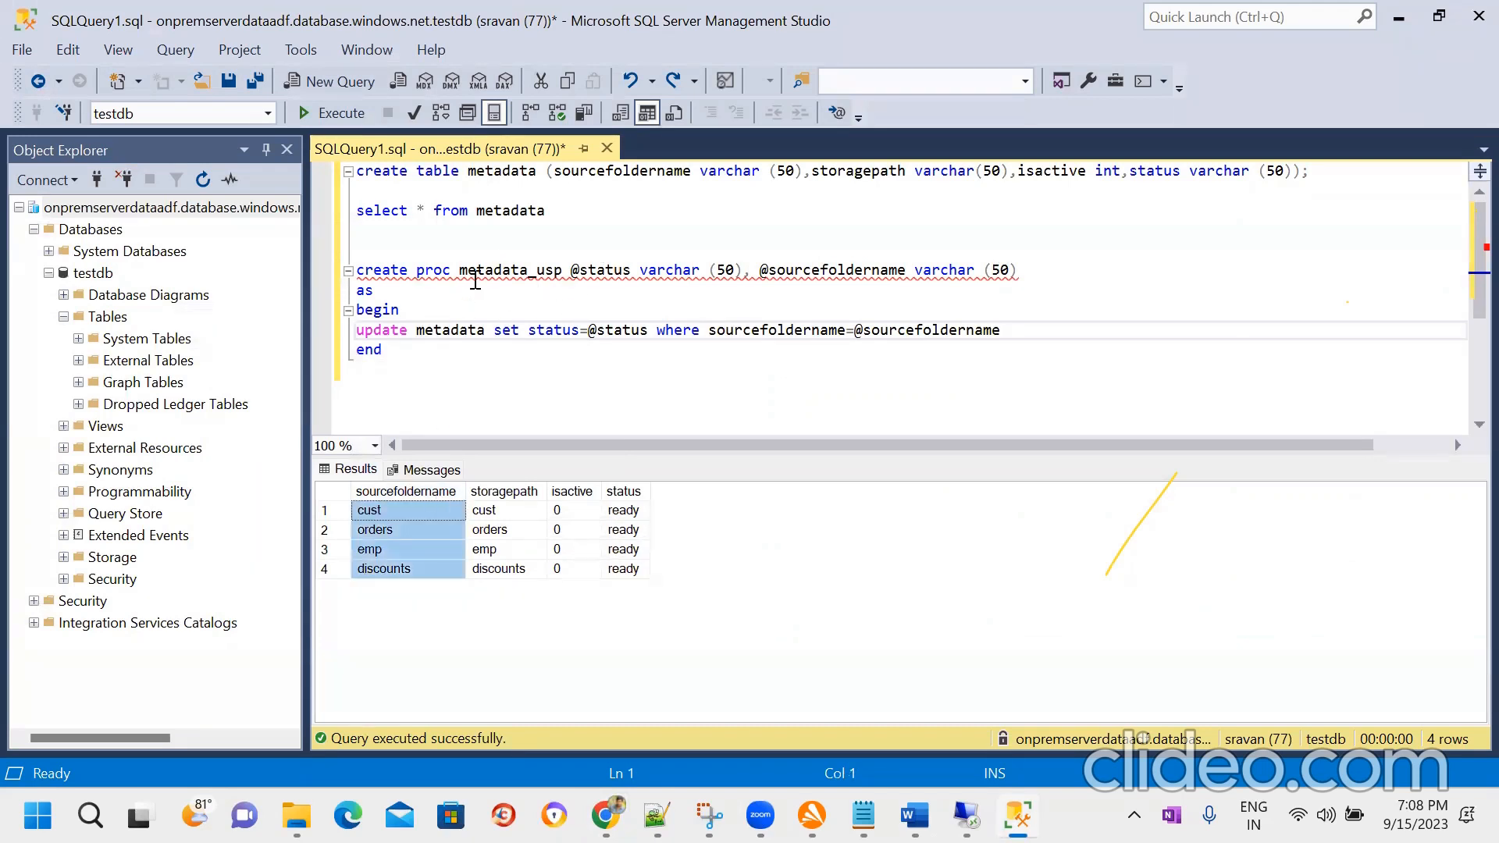
{"action": "mouse_move", "coordinate": [845, 271]}
{"action": "left_click", "coordinate": [1402, 17]}
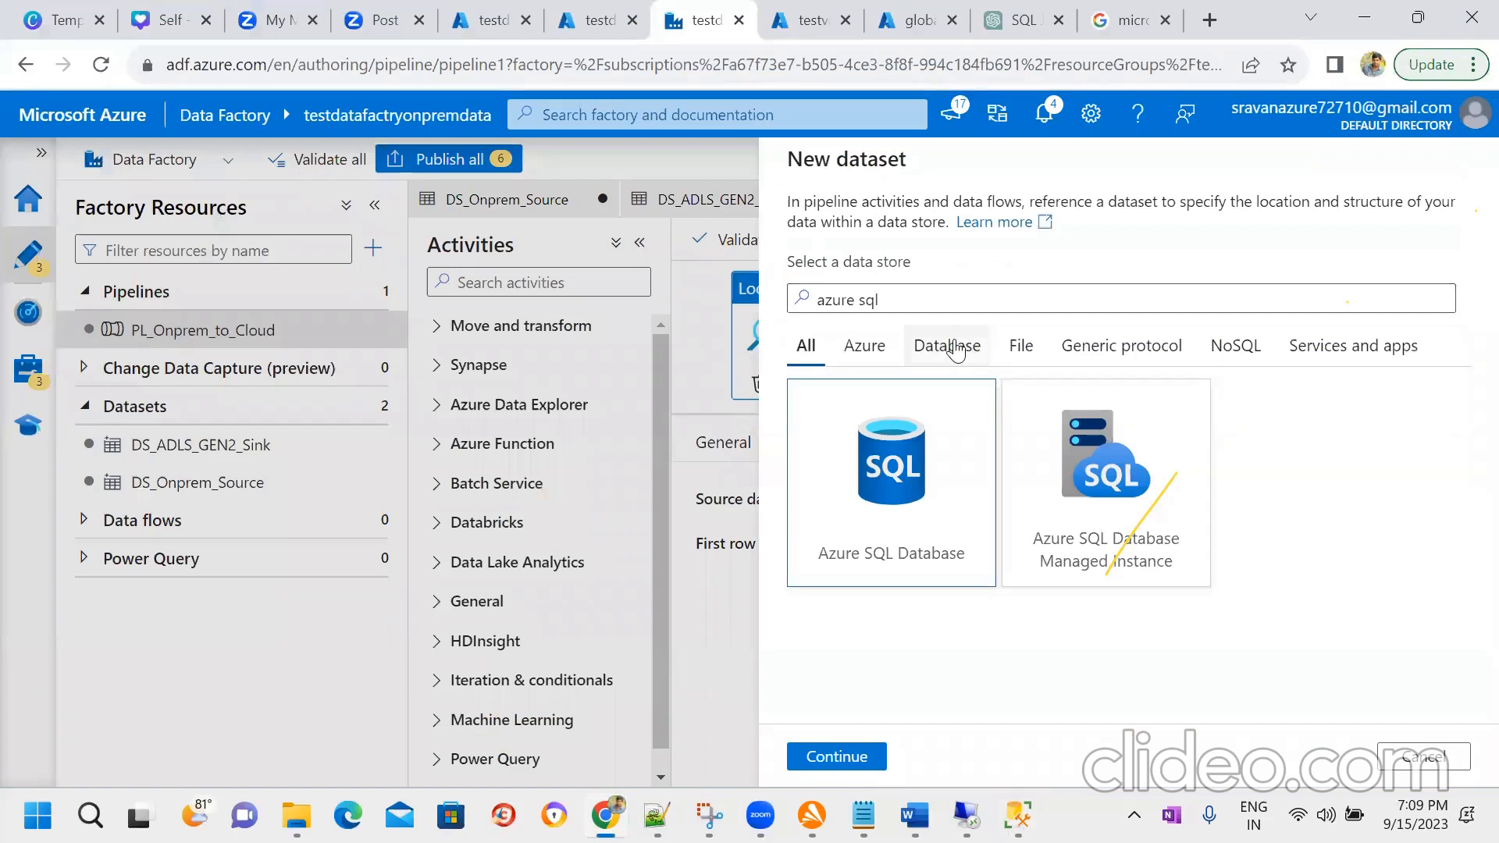
Step: Name the Azure SQL dataset DS_AzureSQL_Lookupactivity, find no linked service available, and cancel it
{"action": "double_click", "coordinate": [899, 507]}
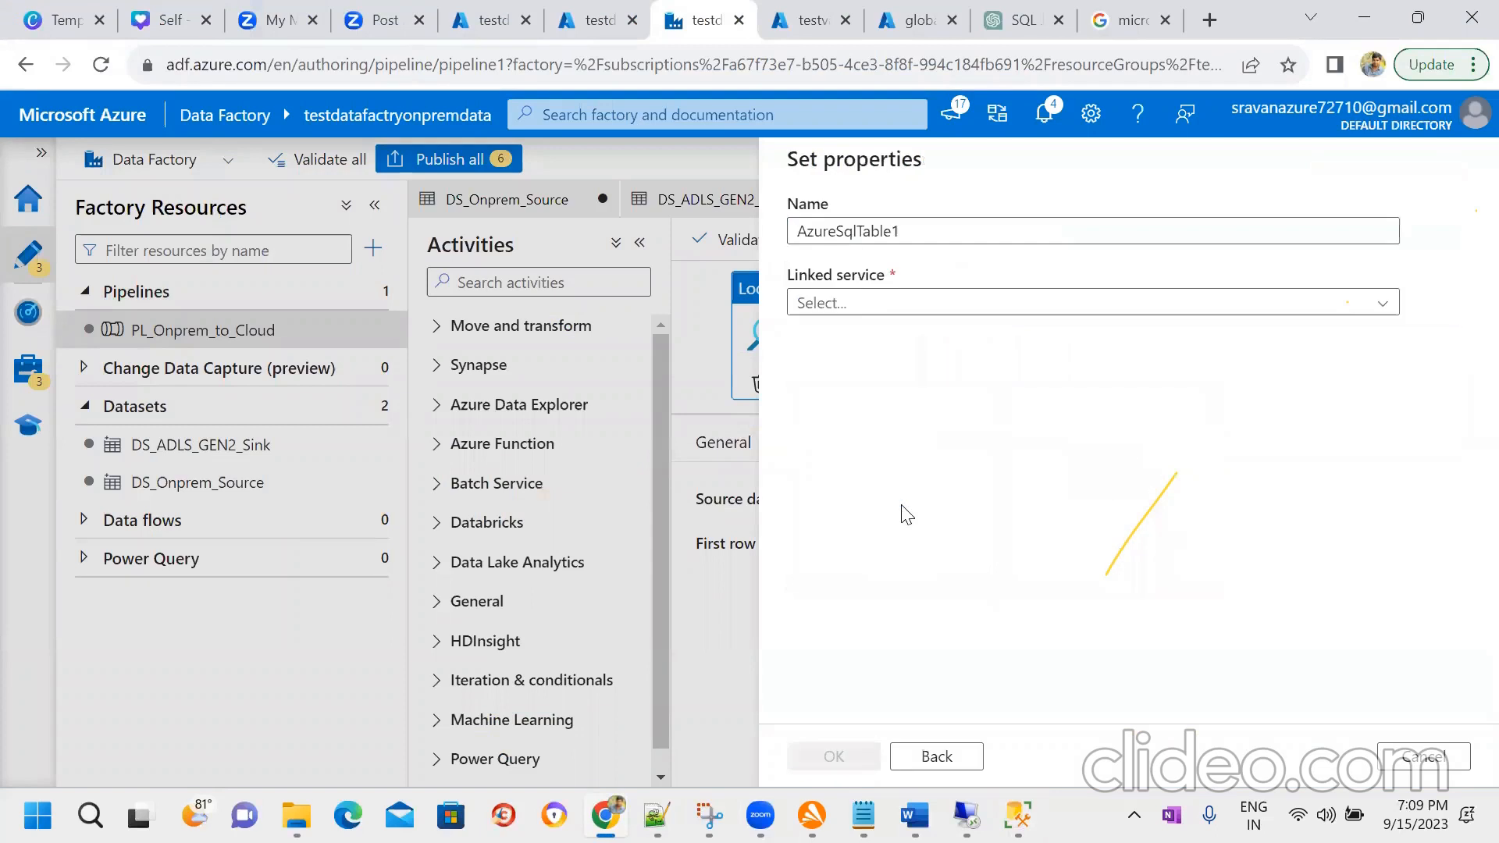
{"action": "left_click", "coordinate": [960, 228]}
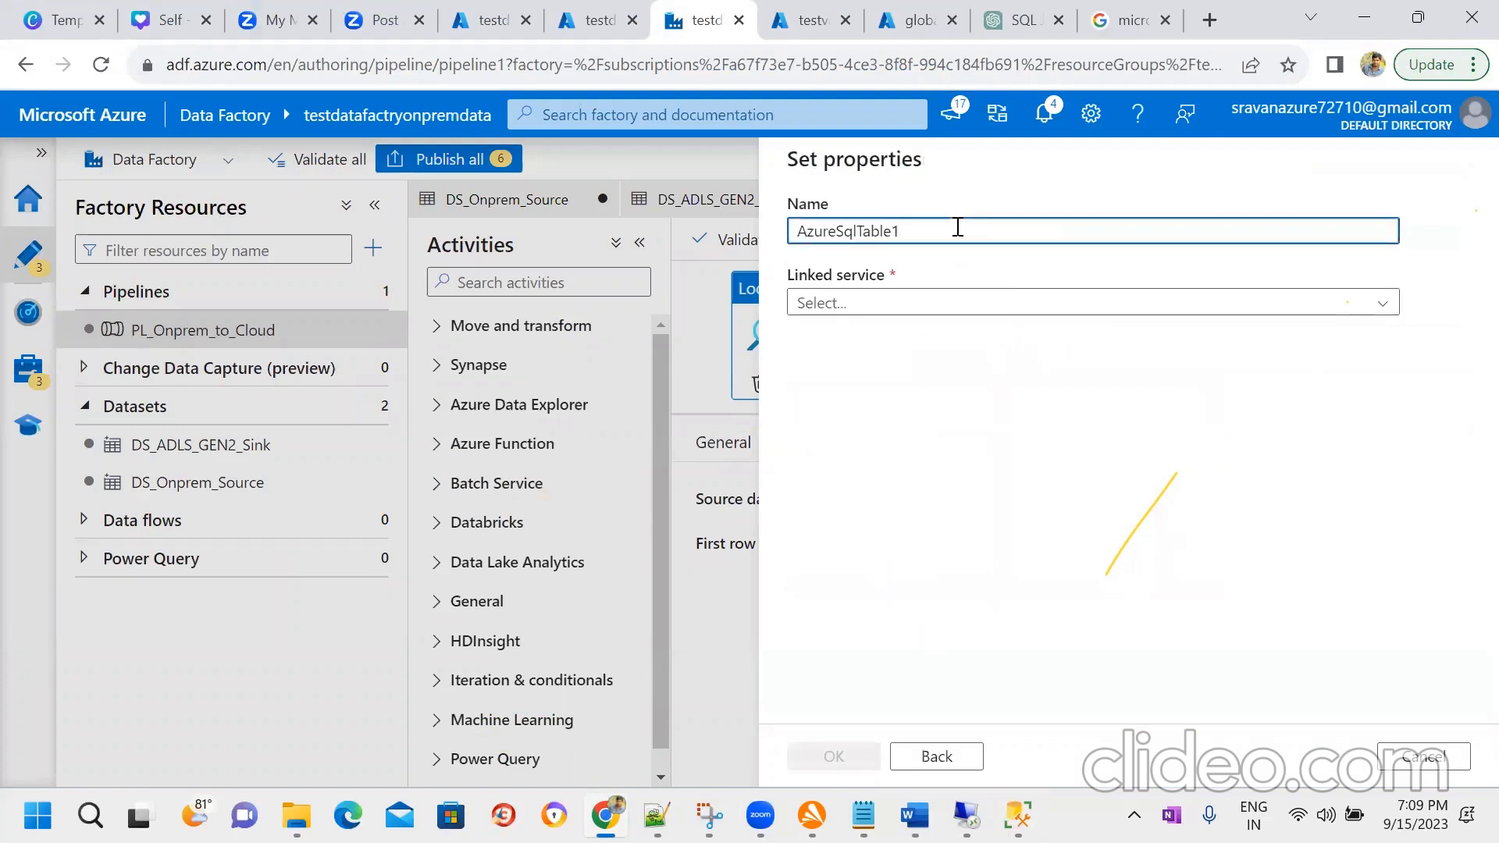
{"action": "key", "text": "ctrl+a"}
{"action": "key", "text": "BackSpace"}
{"action": "type", "text": "DS"}
{"action": "type", "text": "_Azure"}
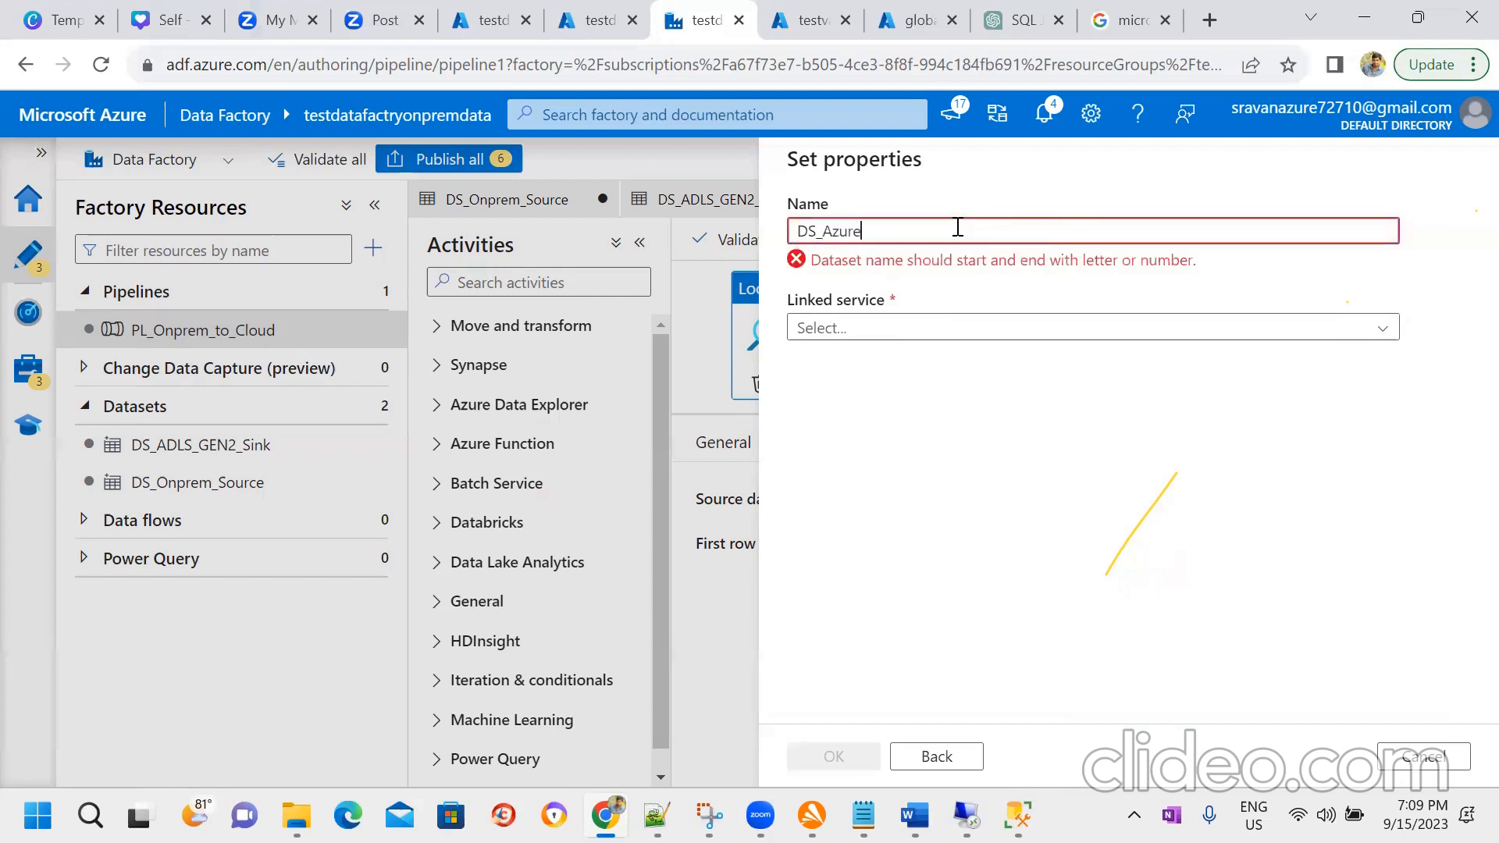
{"action": "type", "text": "SQL"}
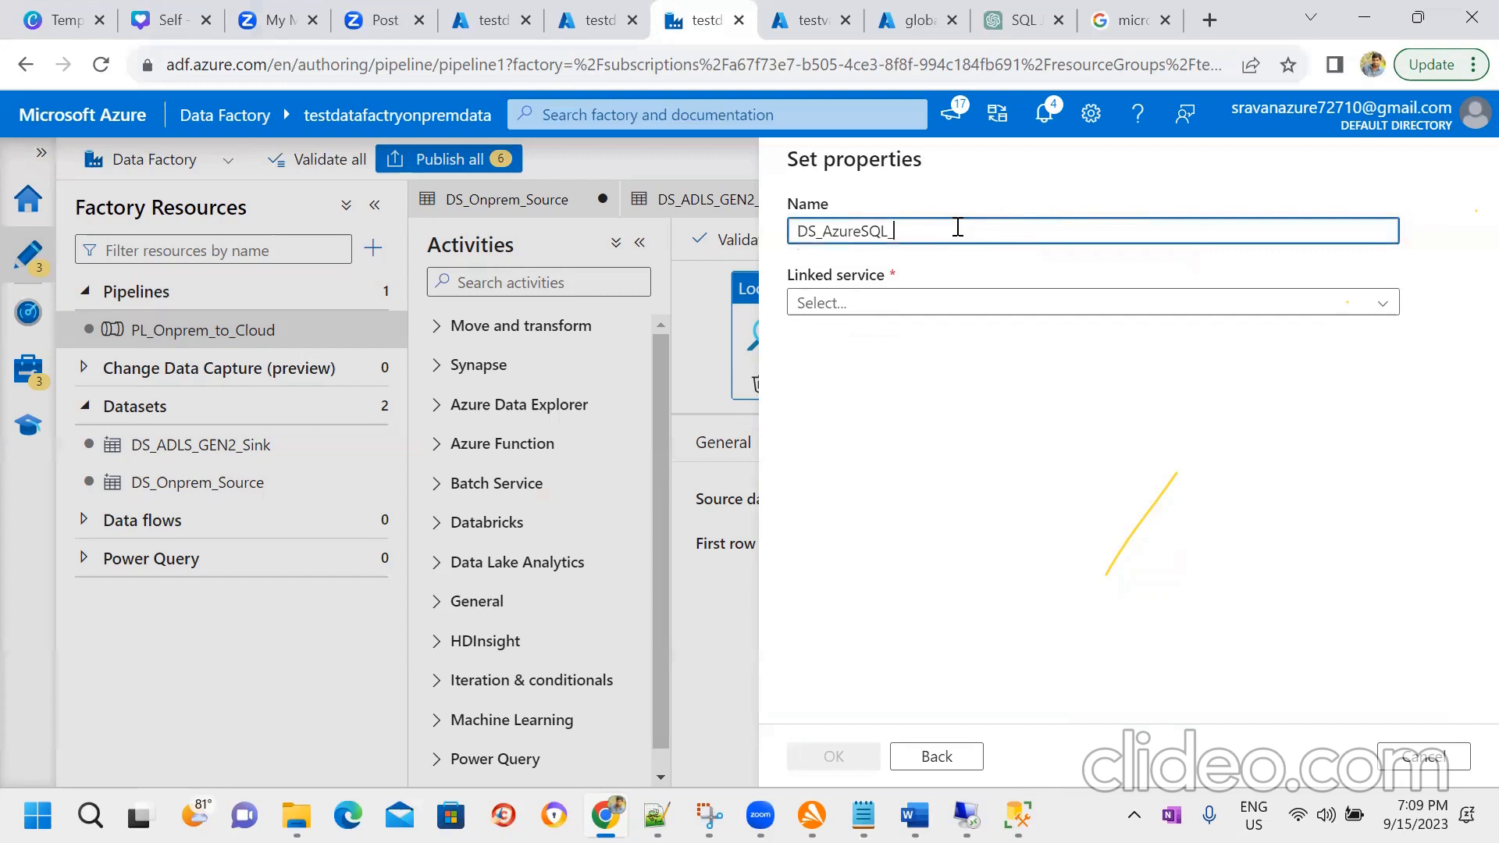
{"action": "type", "text": "_Lookupactivity"}
{"action": "left_click", "coordinate": [1169, 304]}
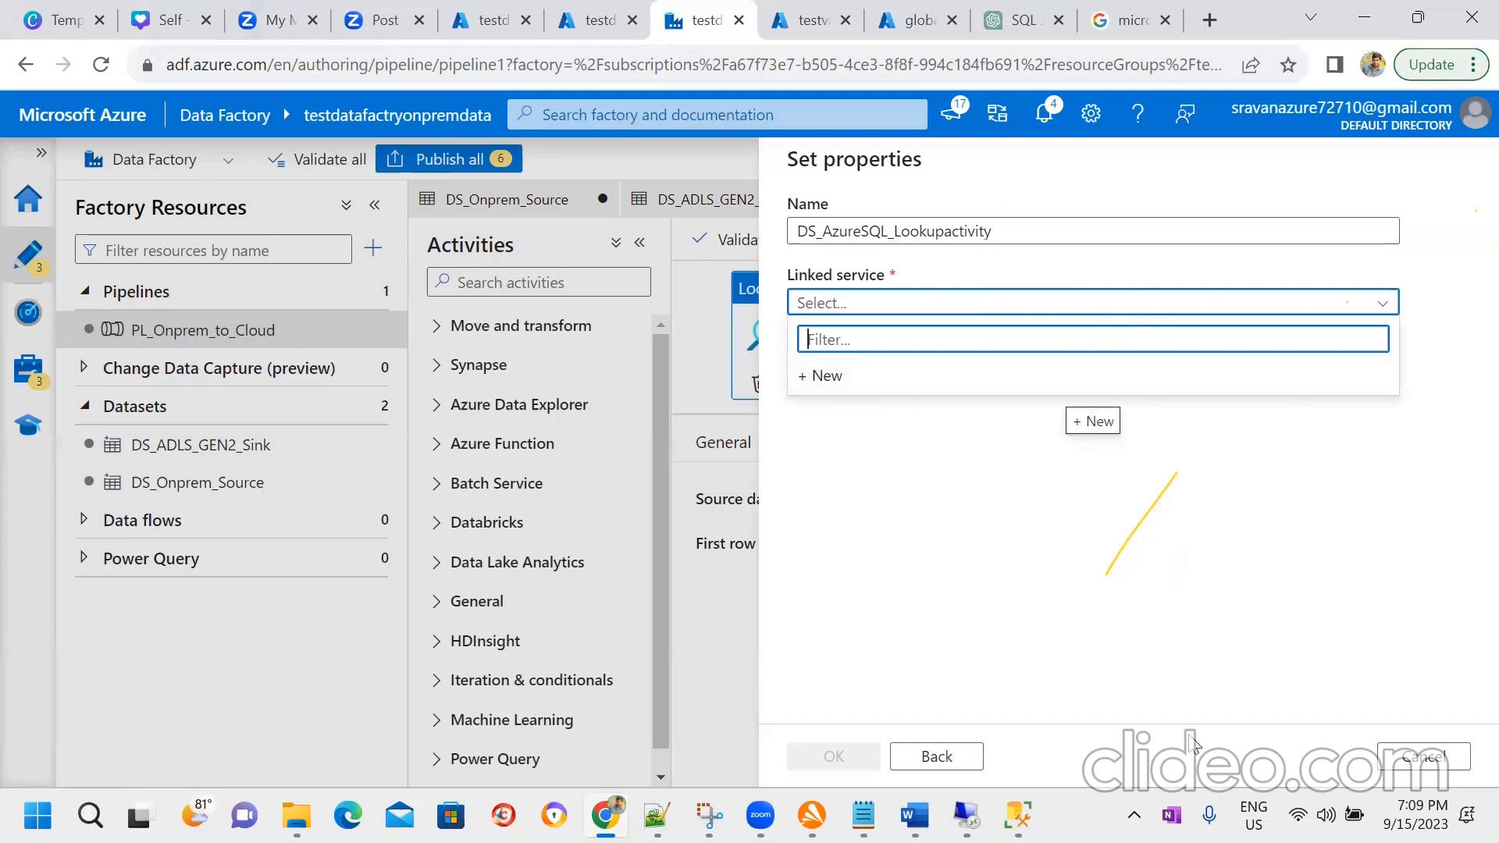
{"action": "left_click", "coordinate": [1426, 761]}
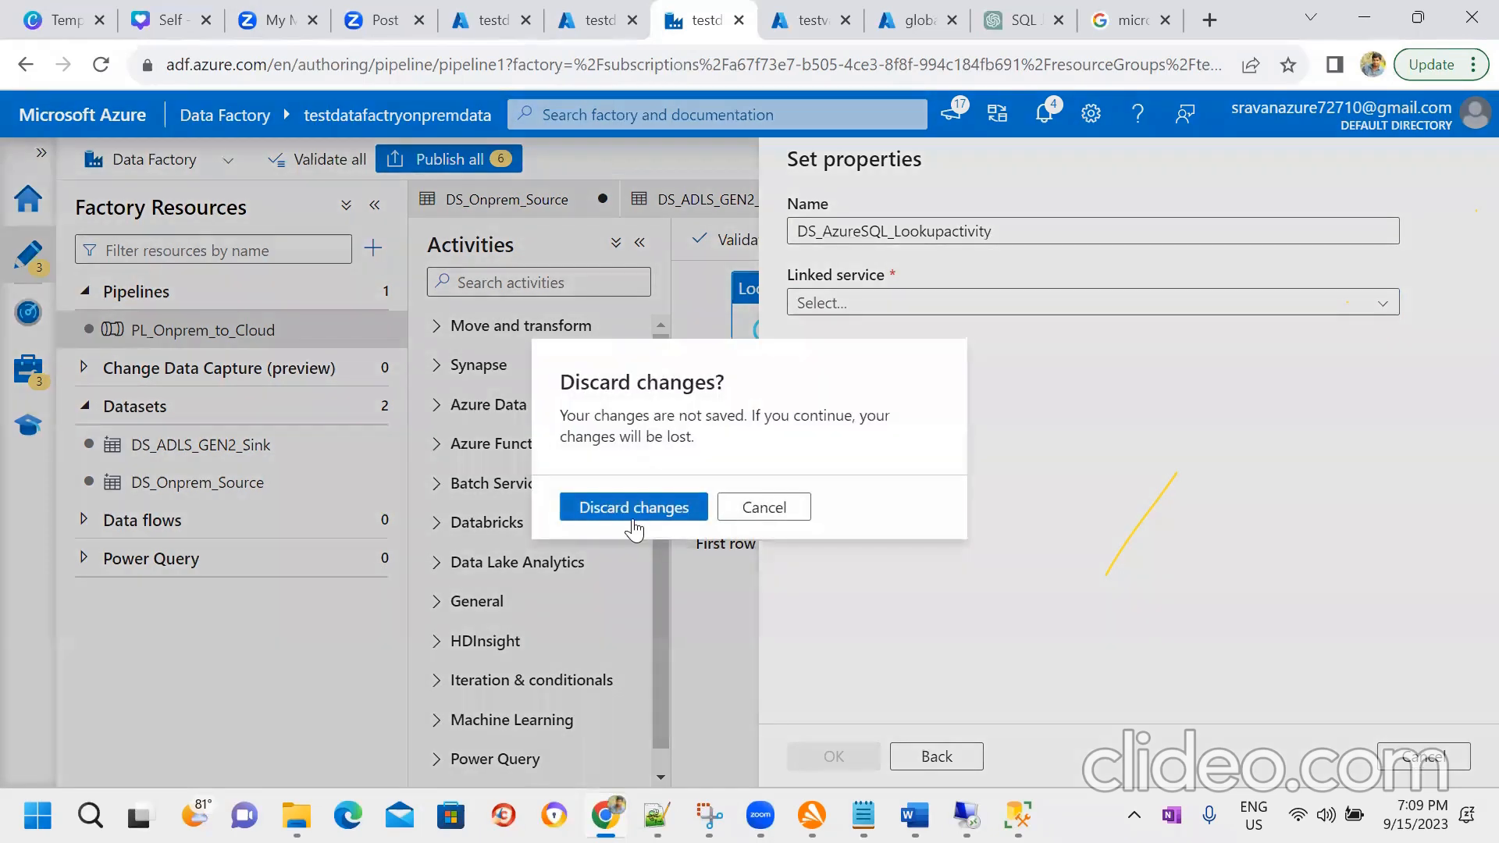
Step: Discard the dataset and start a new Azure SQL Database linked service under Manage
{"action": "left_click", "coordinate": [632, 509]}
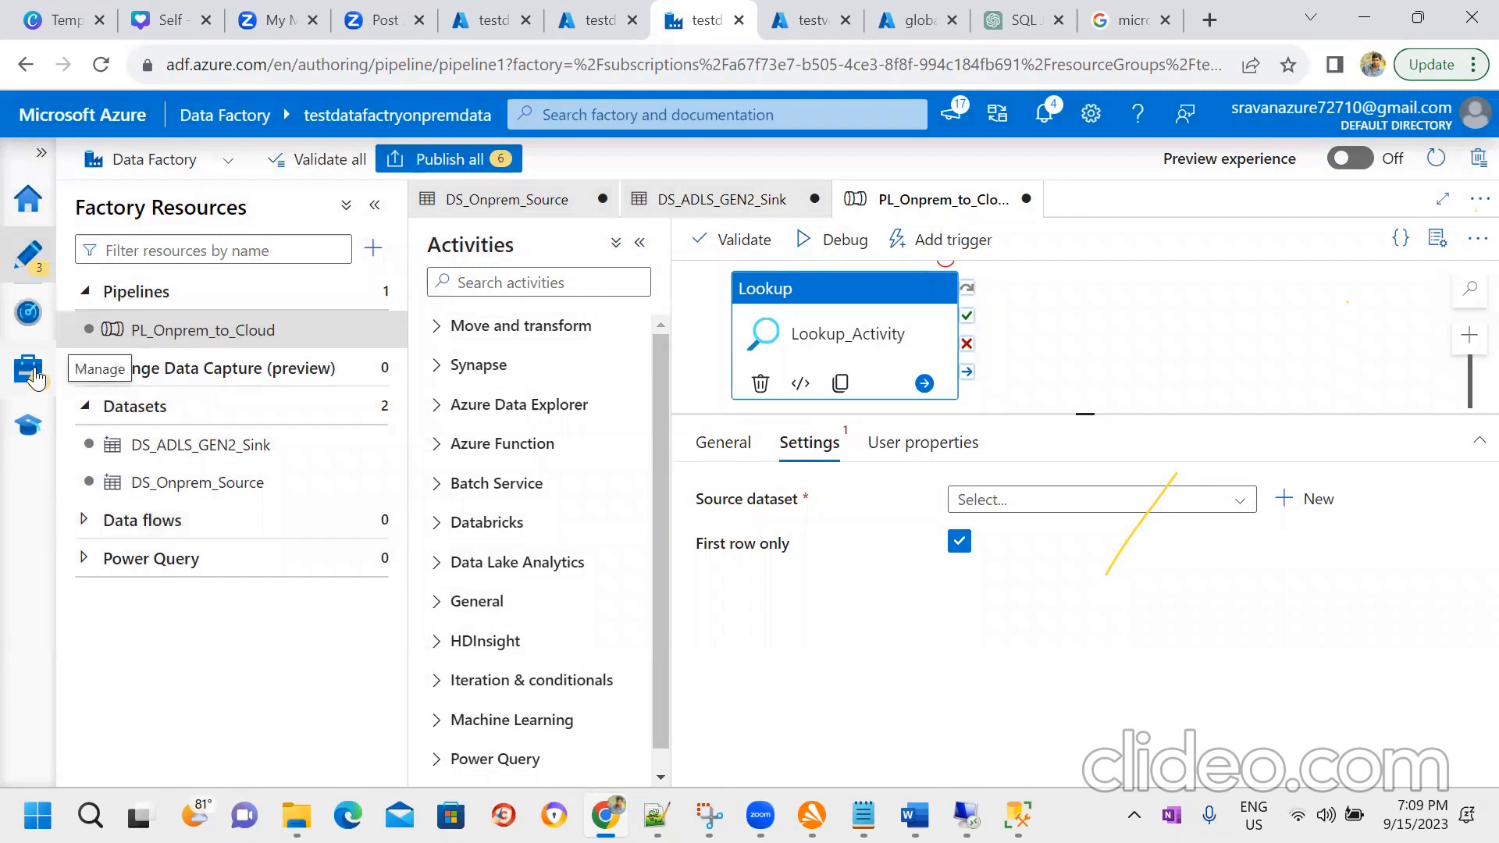
{"action": "left_click", "coordinate": [29, 370]}
{"action": "left_click", "coordinate": [395, 290]}
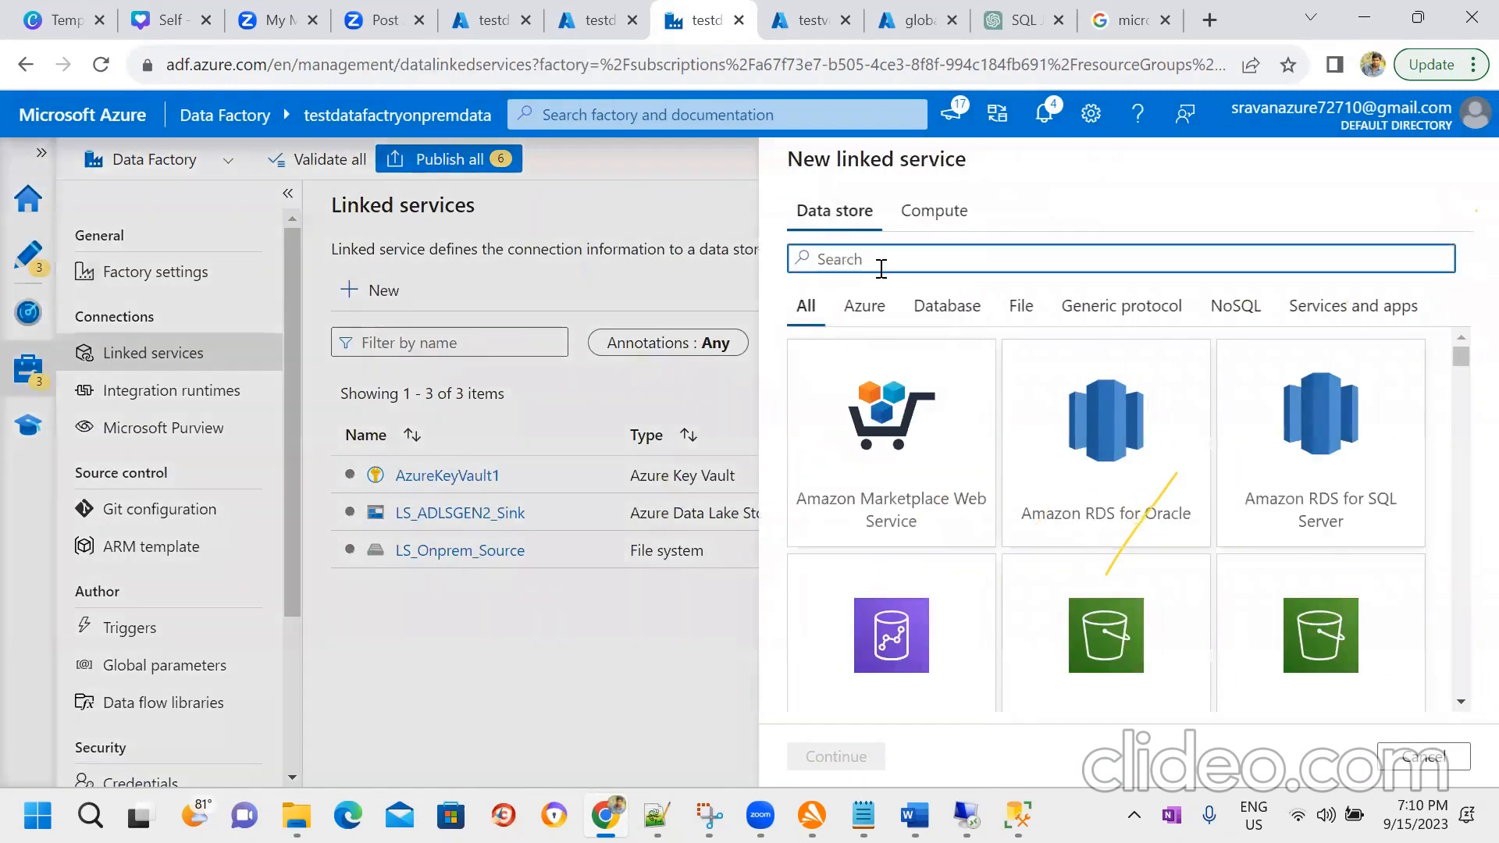
{"action": "type", "text": "azure sql"}
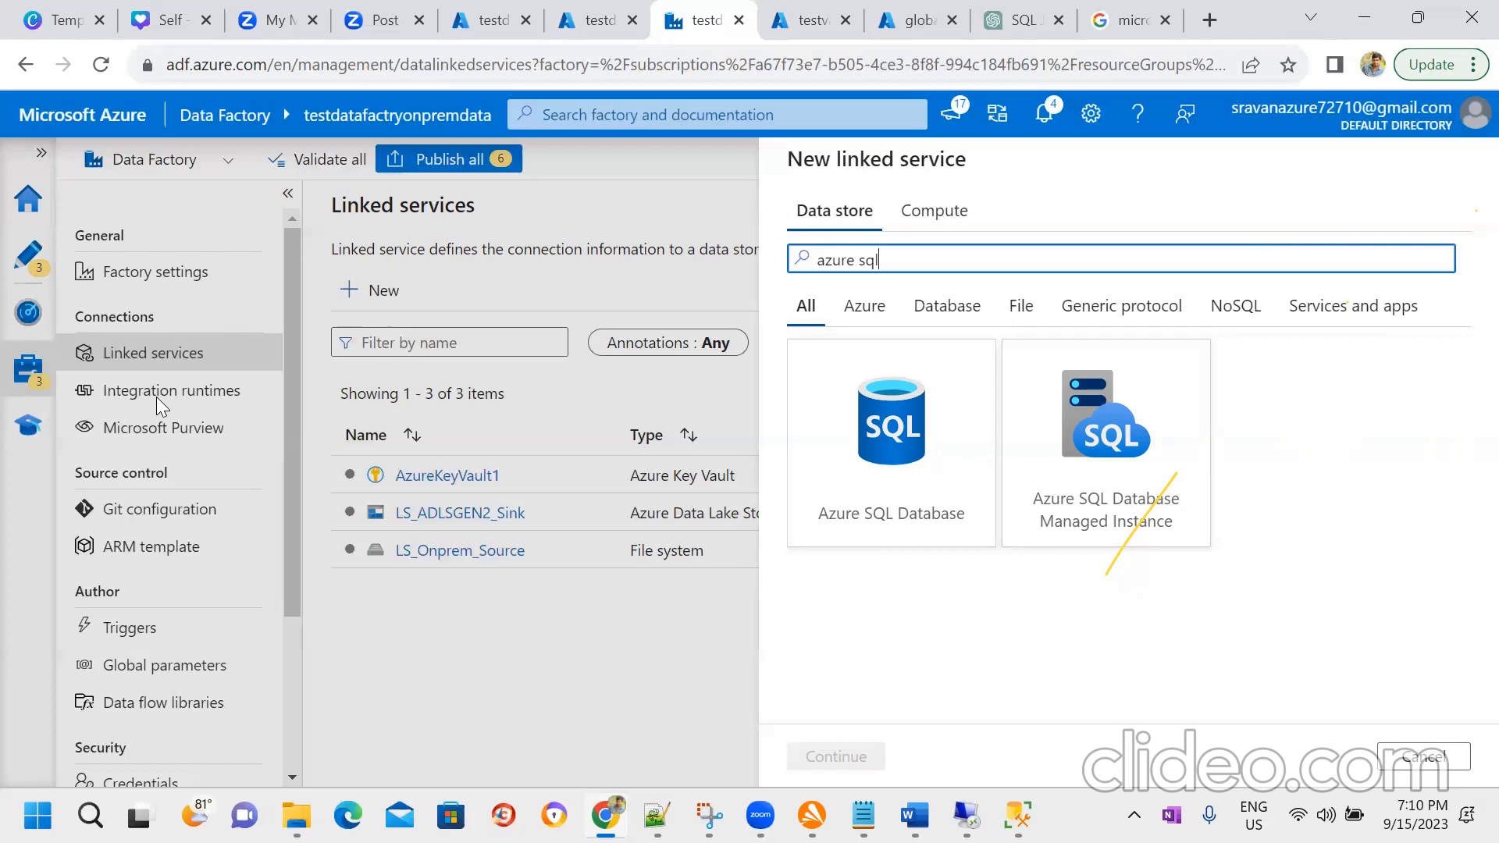
{"action": "left_click", "coordinate": [891, 452]}
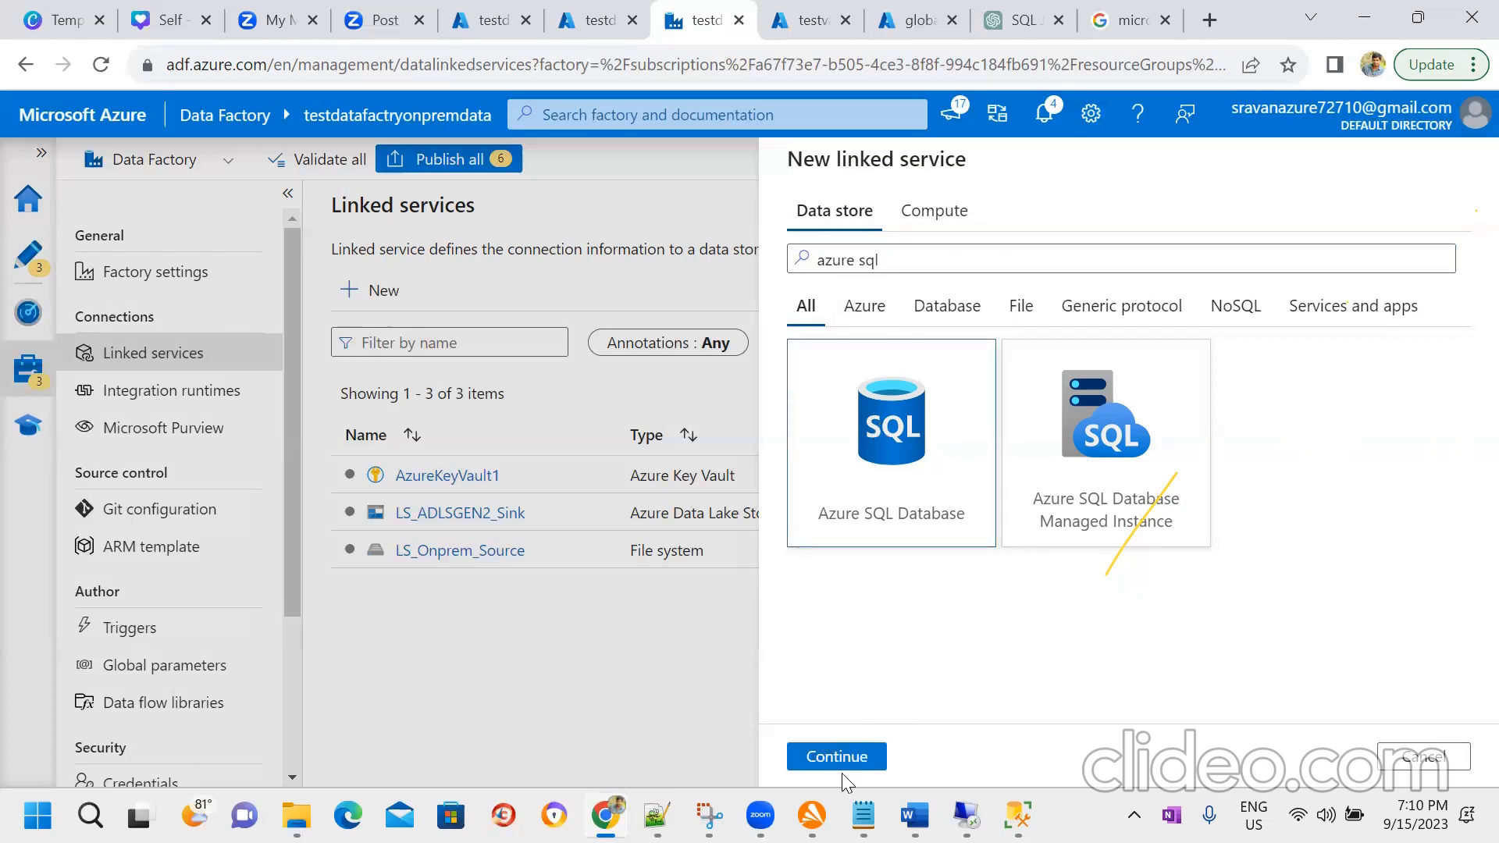
{"action": "left_click", "coordinate": [837, 757]}
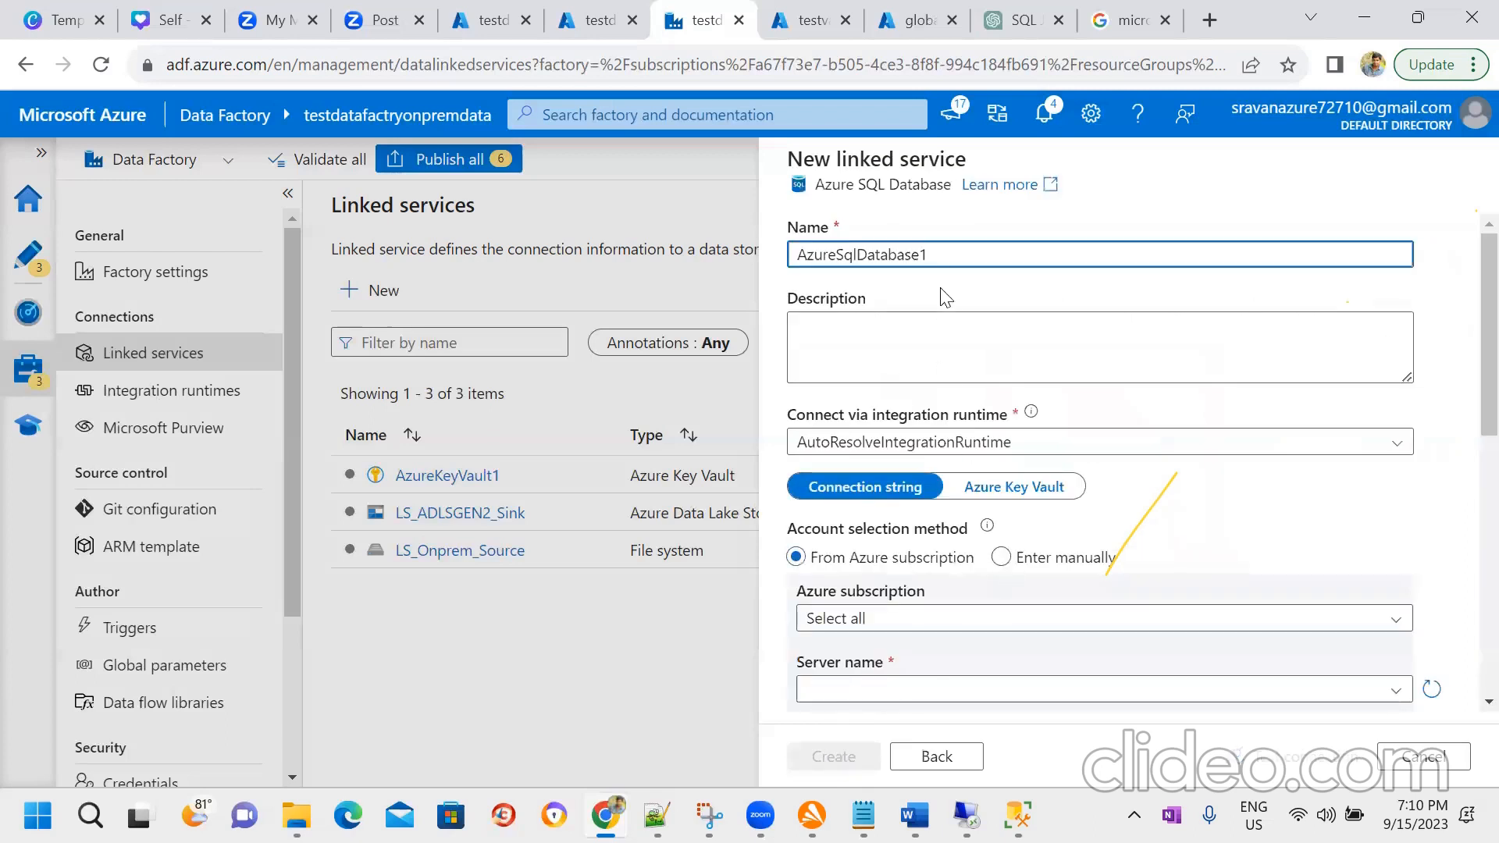
Step: Name the linked service LS_Azure_SQL on the SelfIR runtime, then go to the testdb portal page
{"action": "double_click", "coordinate": [943, 257]}
{"action": "key", "text": "BackSpace"}
{"action": "type", "text": "L"}
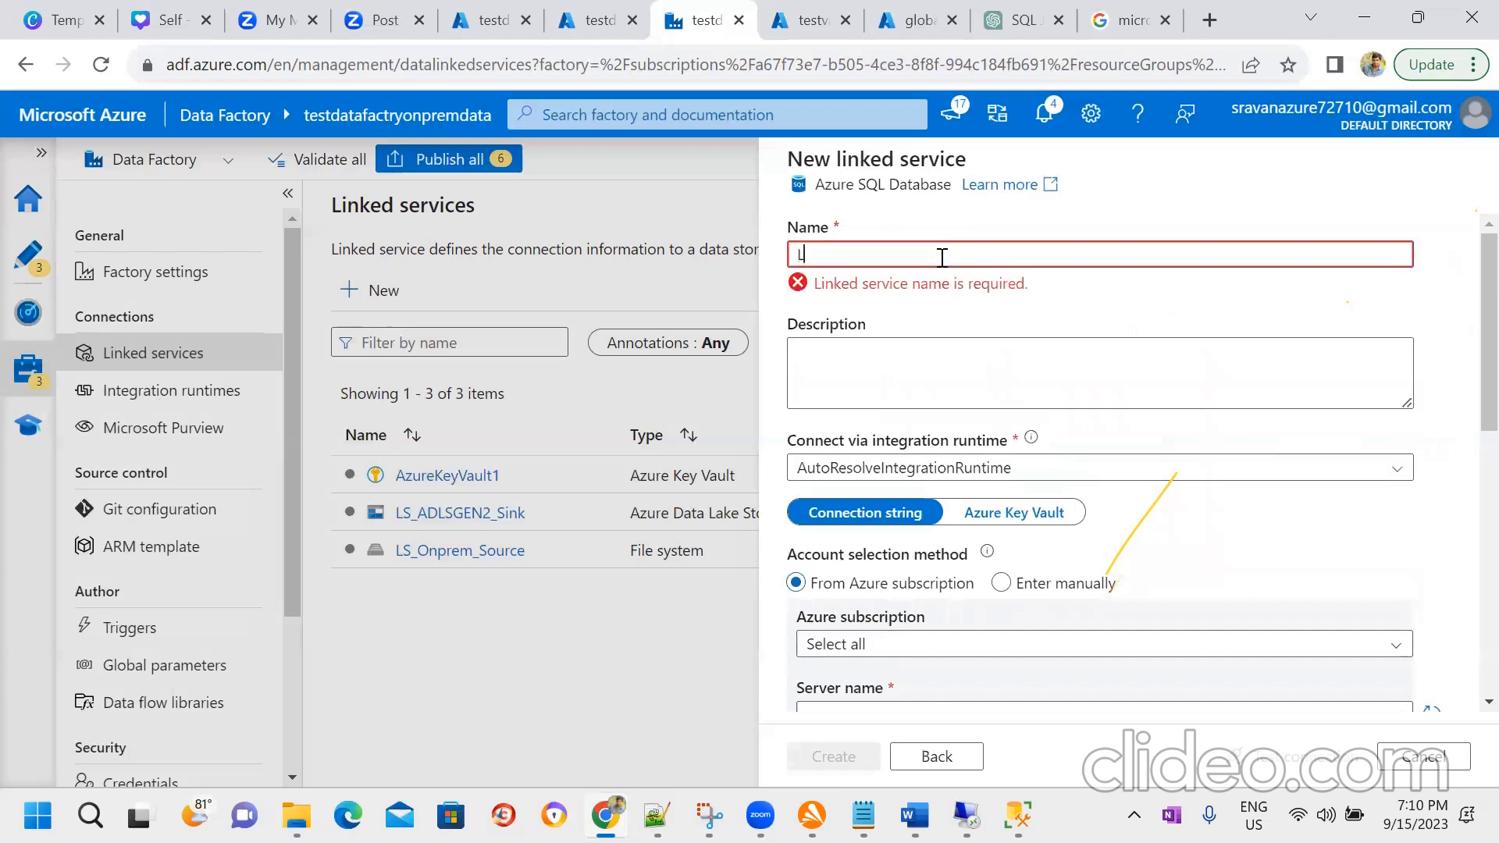
{"action": "type", "text": "S_Azu"}
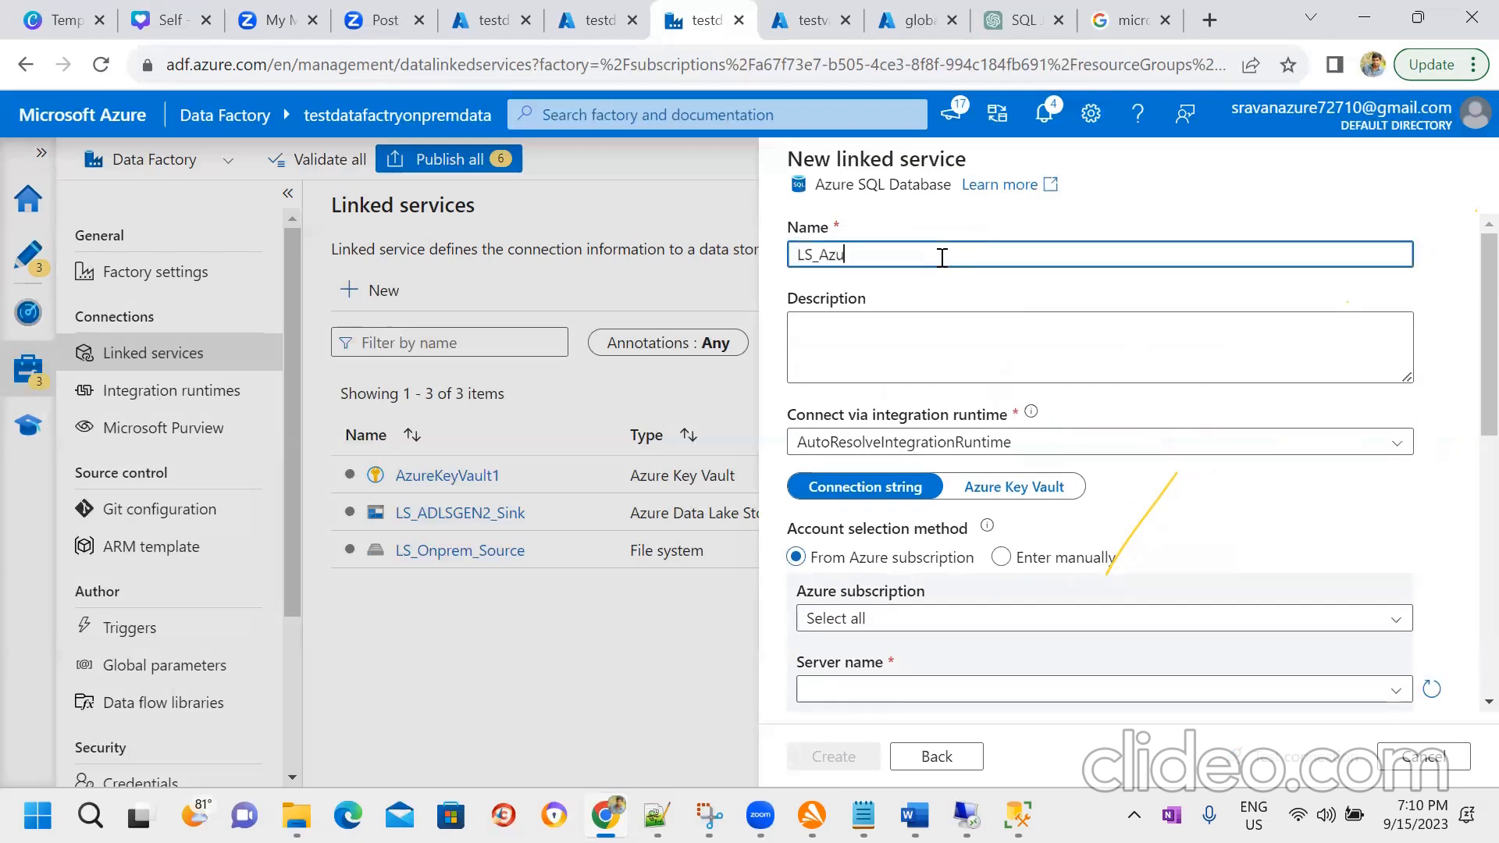
{"action": "type", "text": "re_SQL"}
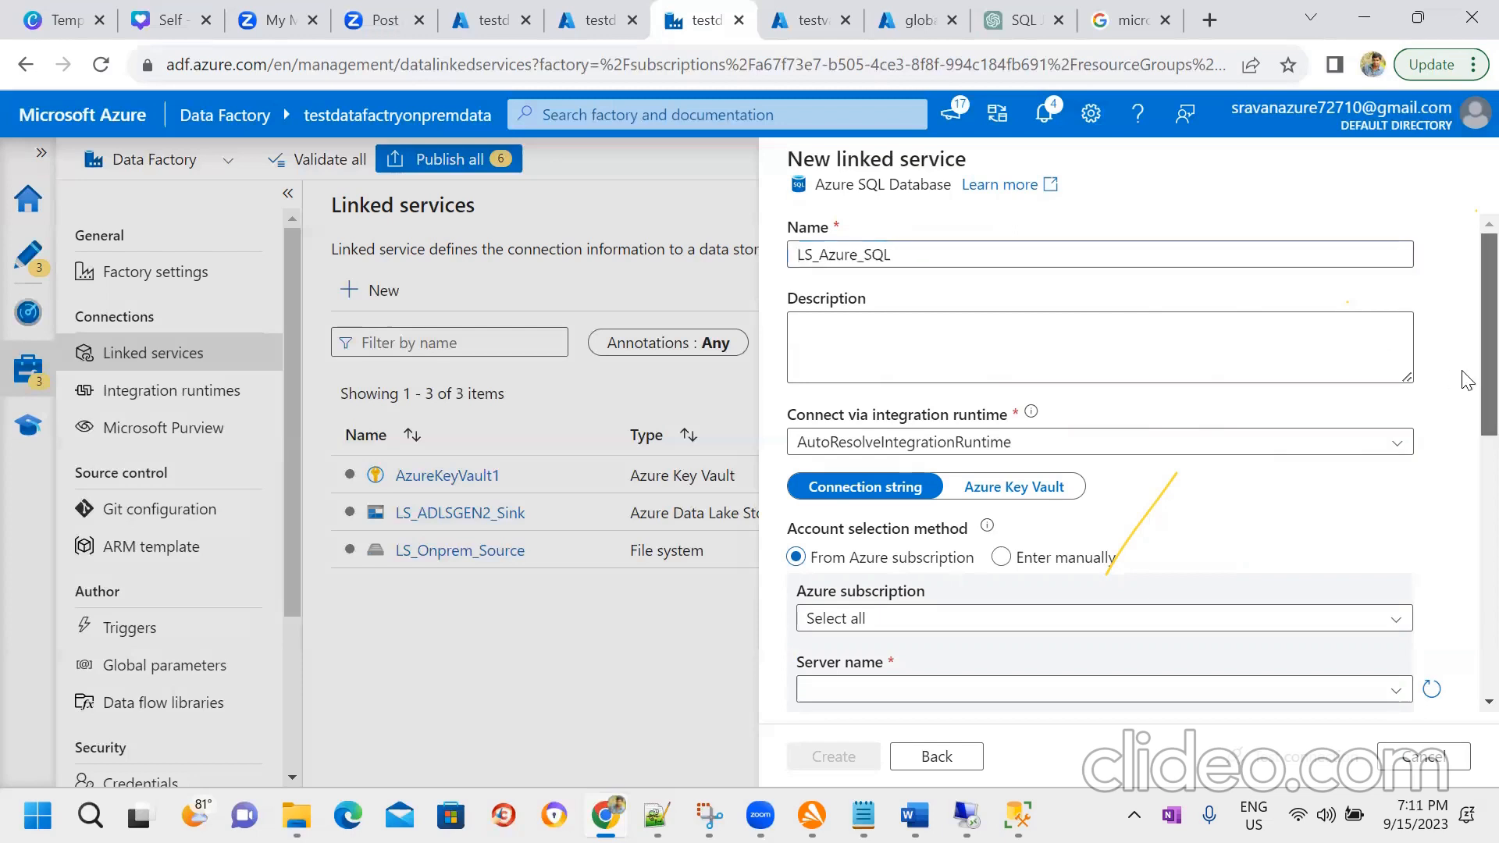
{"action": "scroll", "coordinate": [1466, 380], "scroll_direction": "down", "scroll_amount": 1}
{"action": "left_click", "coordinate": [1341, 344]}
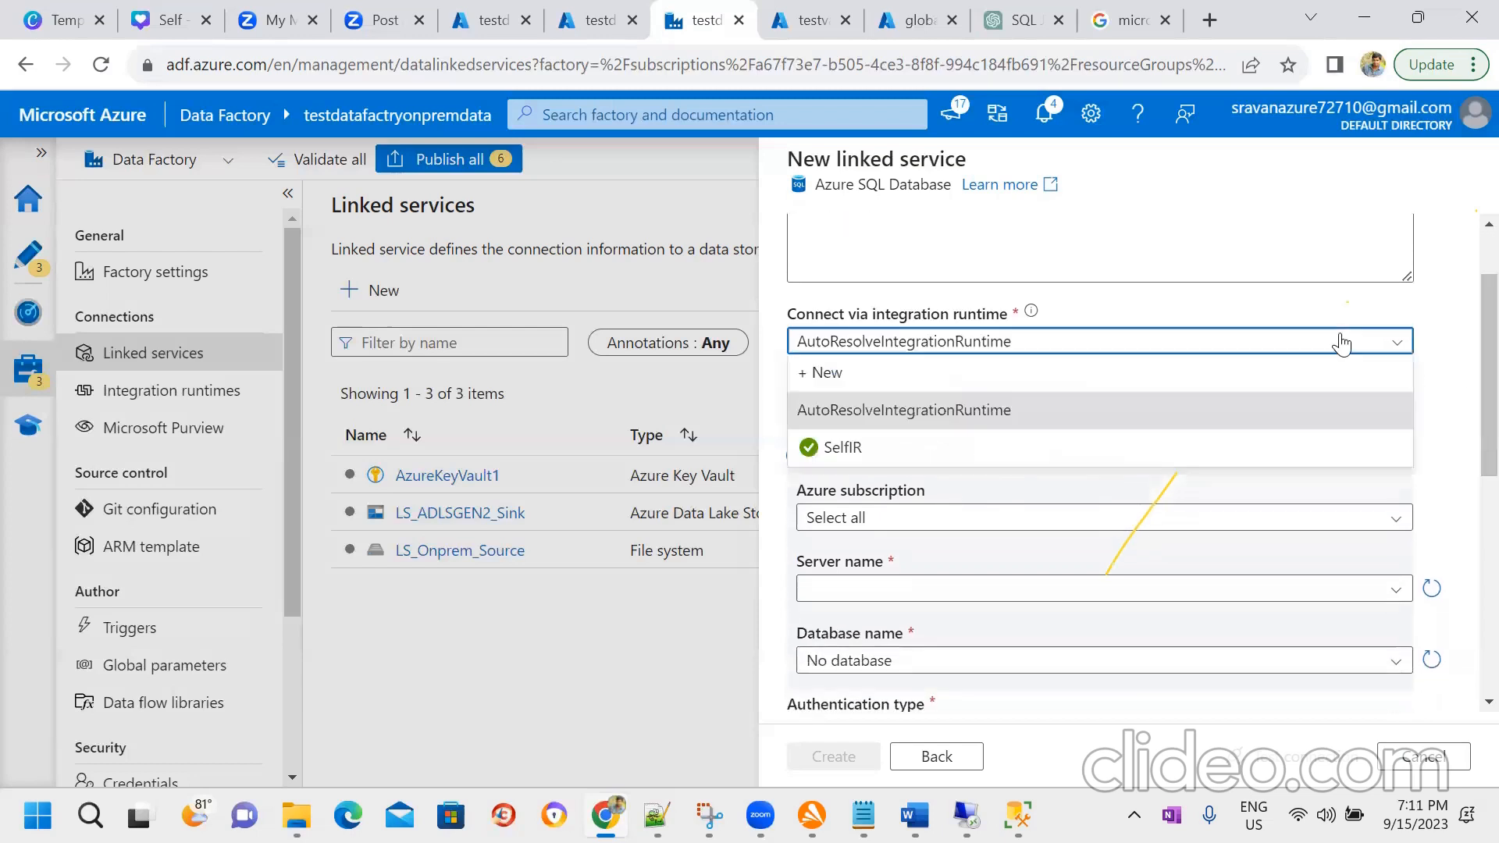
{"action": "left_click", "coordinate": [970, 447]}
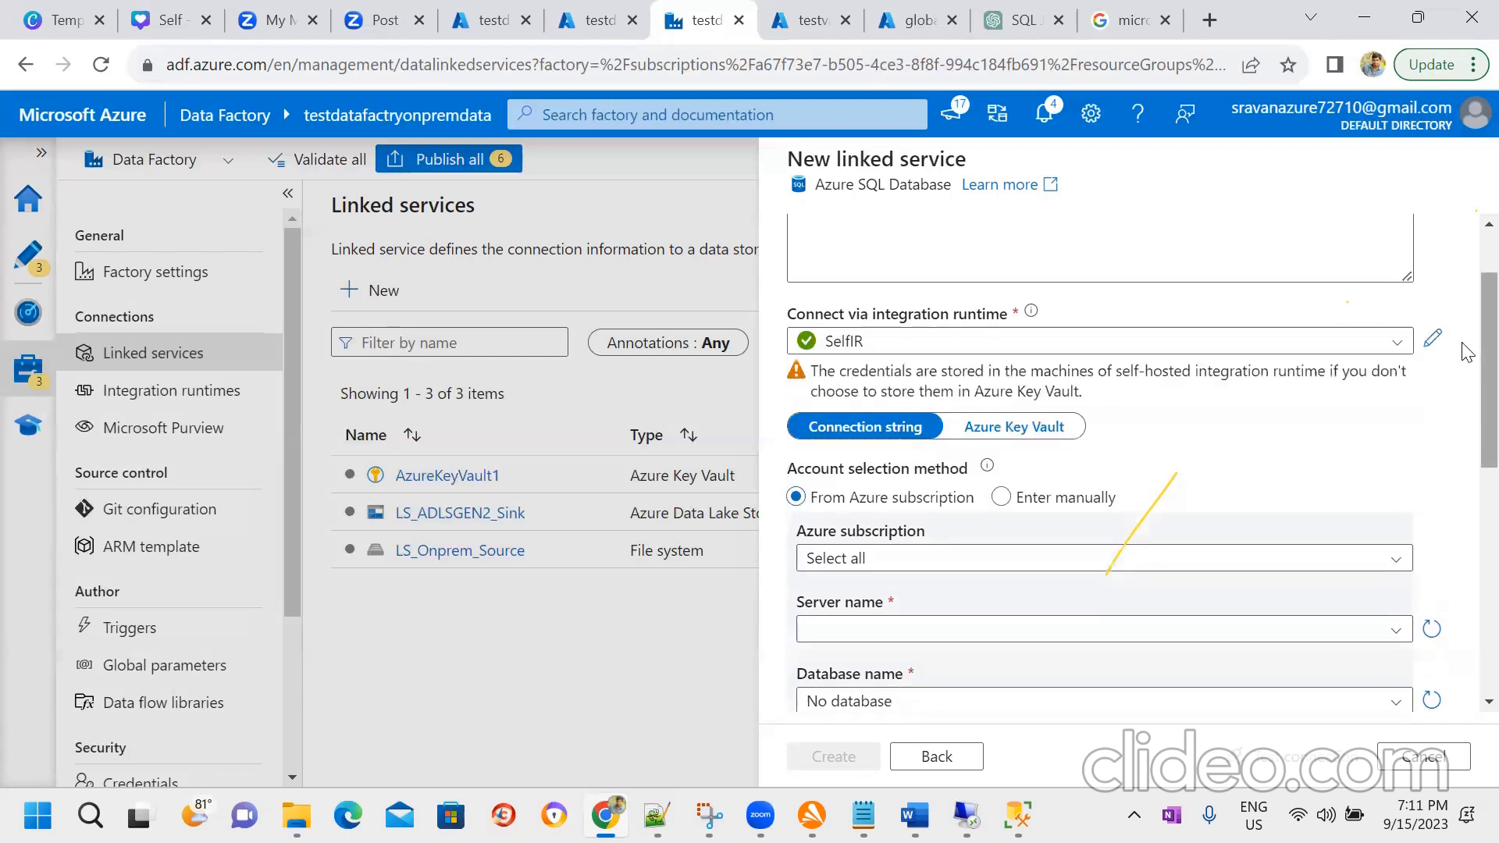
{"action": "scroll", "coordinate": [1466, 370], "scroll_direction": "down", "scroll_amount": 2}
{"action": "scroll", "coordinate": [1467, 371], "scroll_direction": "up", "scroll_amount": 3}
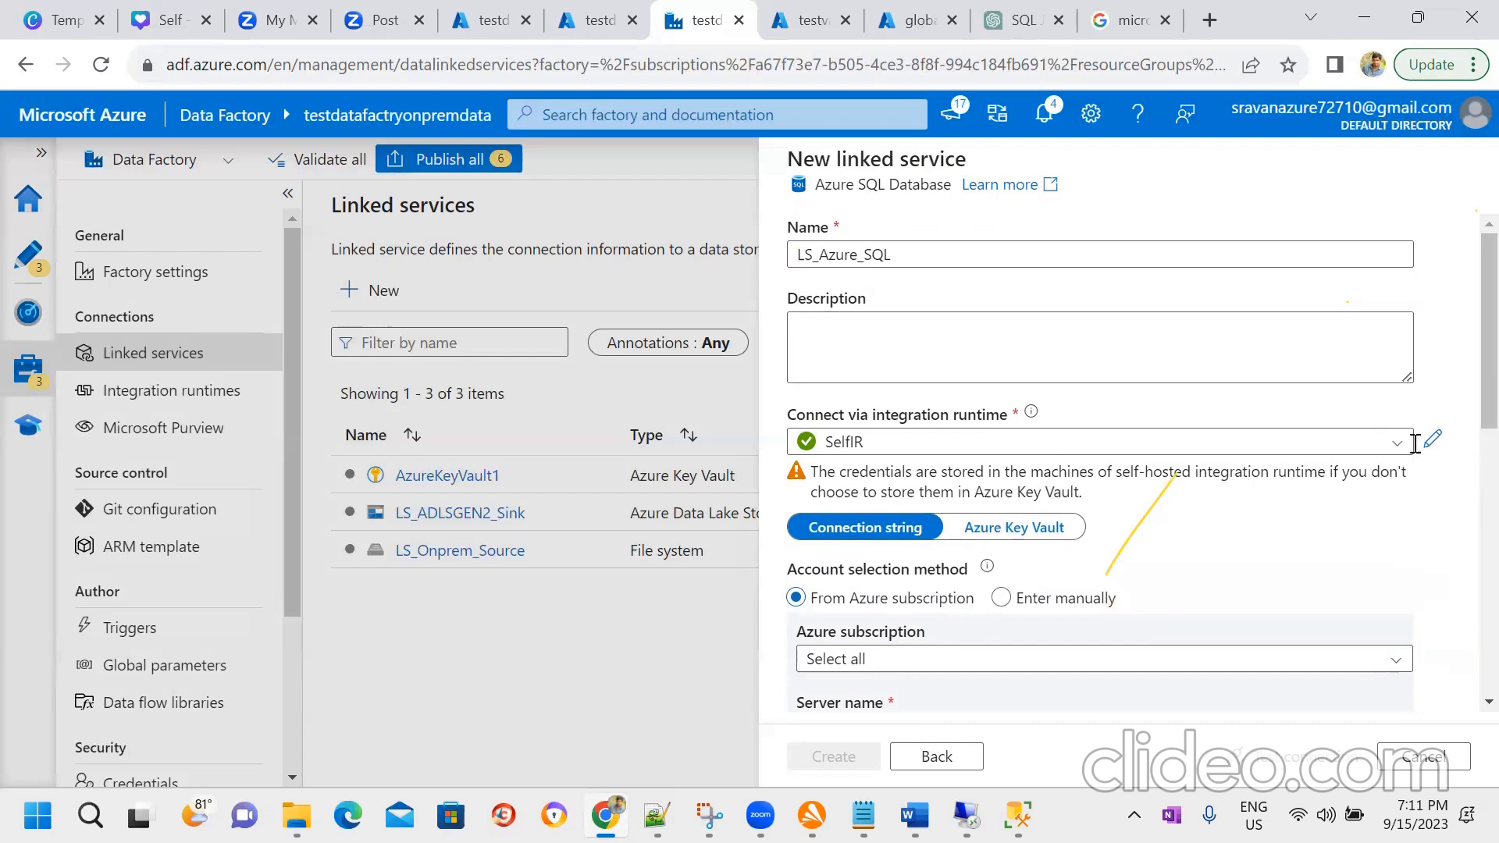
{"action": "scroll", "coordinate": [1466, 439], "scroll_direction": "down", "scroll_amount": 1}
{"action": "left_click_drag", "start_coordinate": [1463, 430], "coordinate": [1462, 439]}
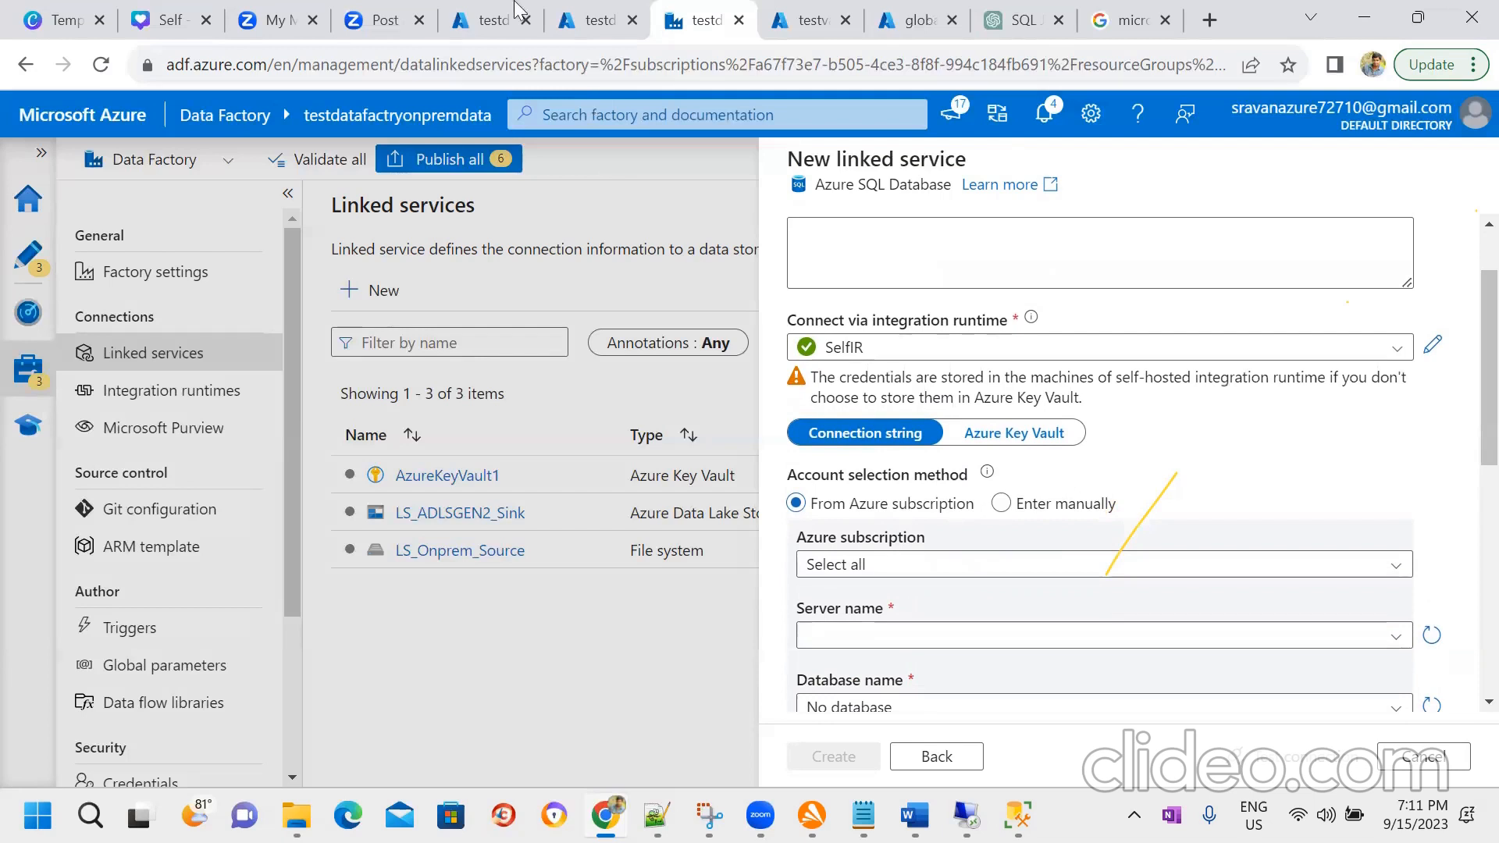
{"action": "left_click", "coordinate": [482, 20]}
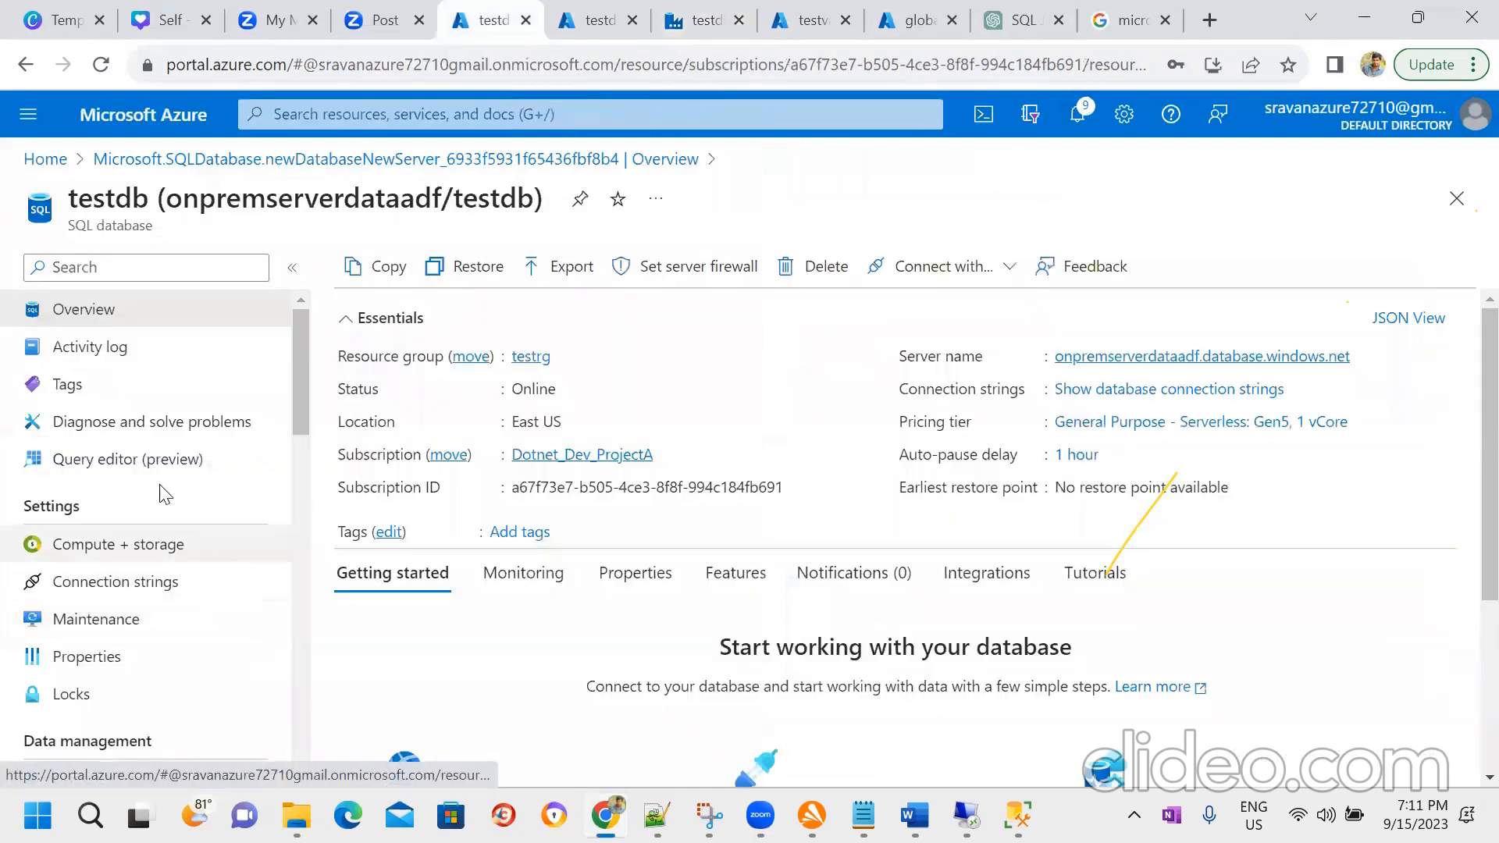
Step: Copy testdb's ADO.NET SQL-authentication connection string and paste it into Notepad++
{"action": "left_click", "coordinate": [117, 585]}
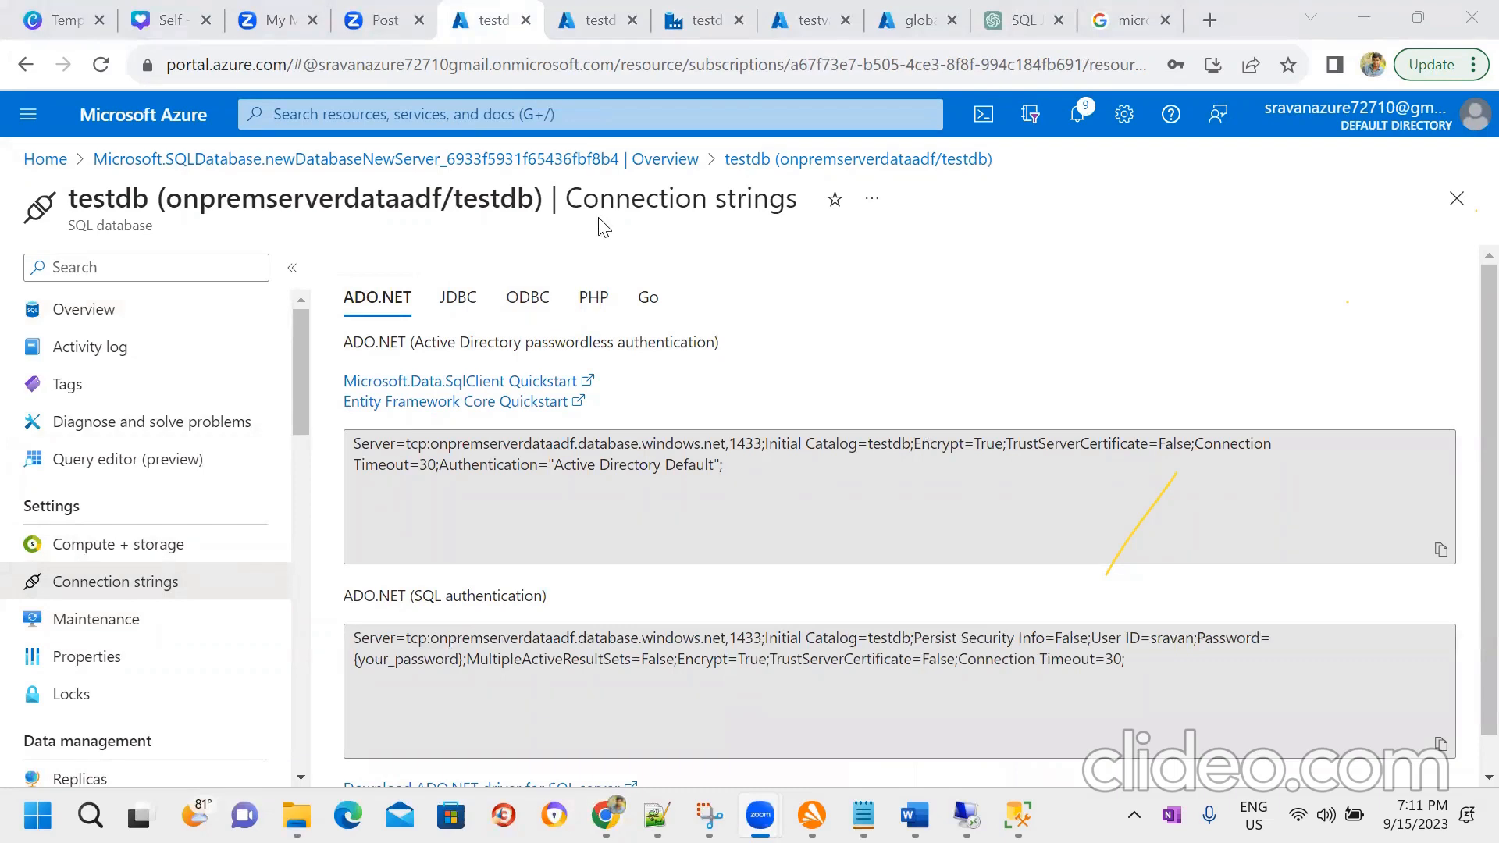
{"action": "left_click", "coordinate": [570, 195]}
{"action": "left_click_drag", "start_coordinate": [571, 195], "coordinate": [812, 211]}
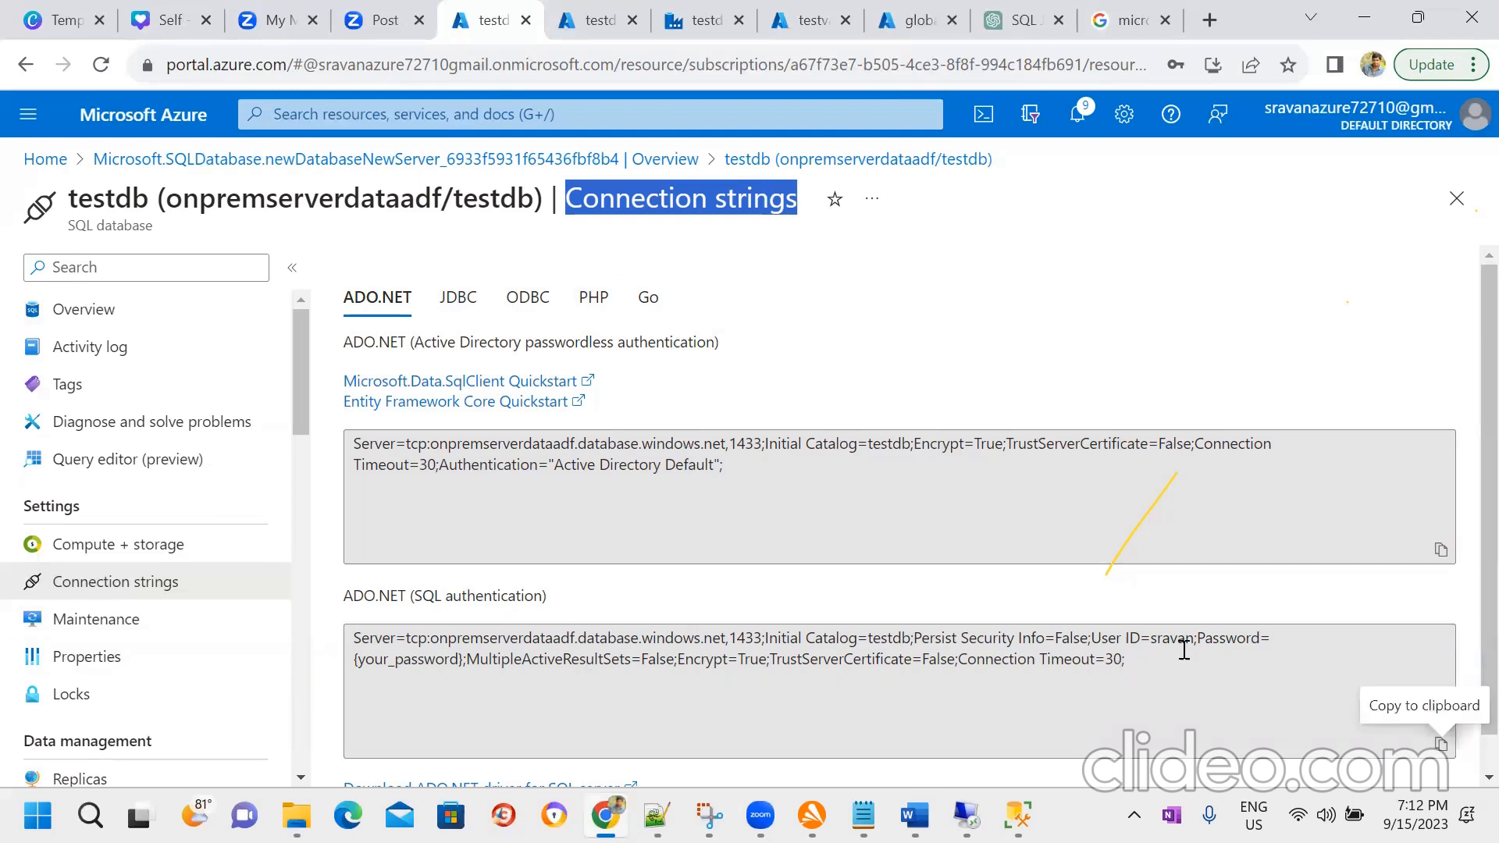
{"action": "left_click_drag", "start_coordinate": [1169, 656], "coordinate": [670, 606]}
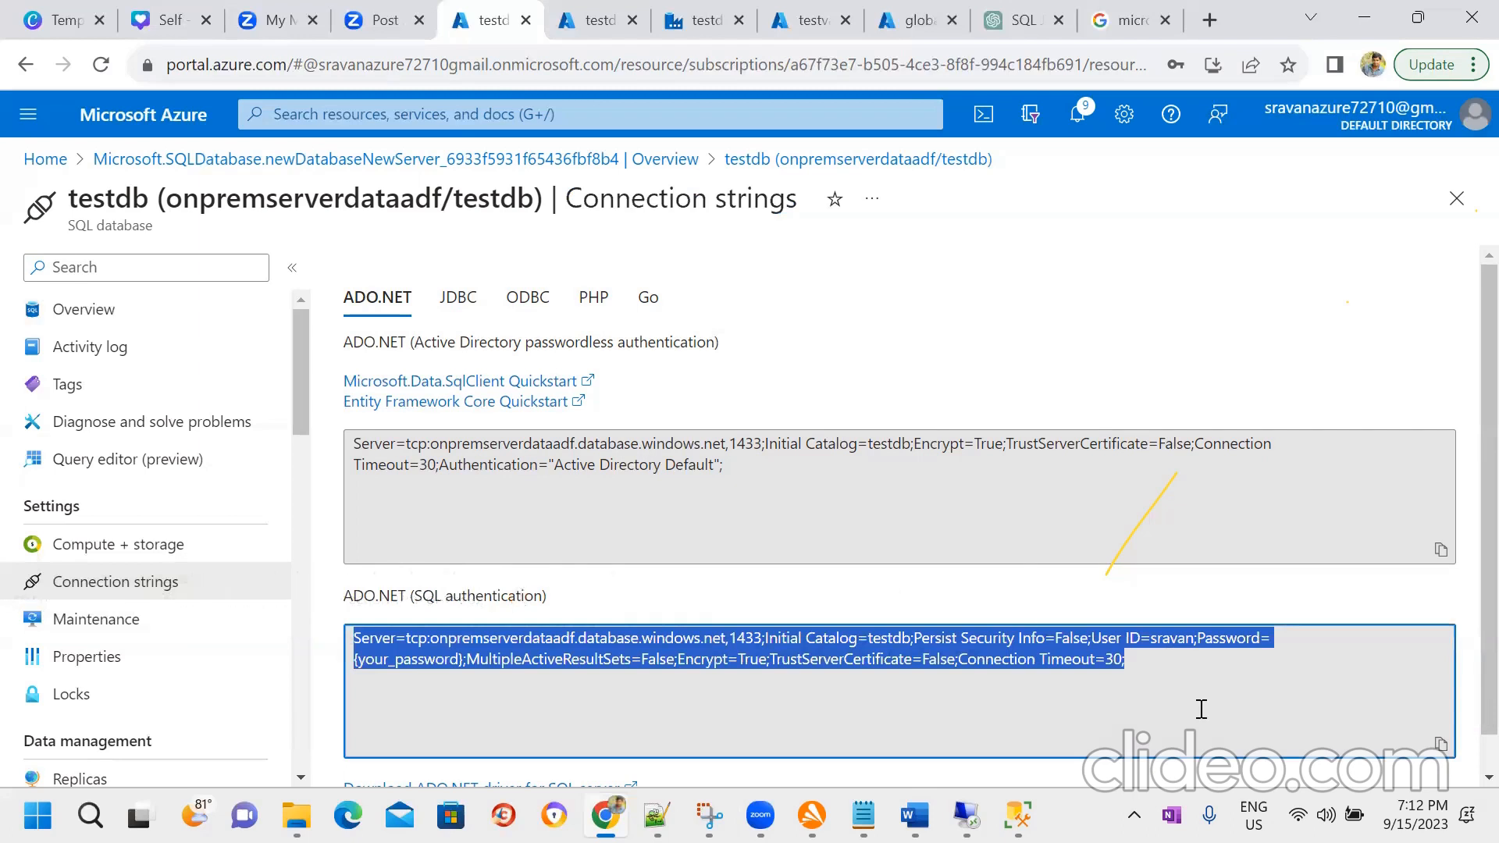
{"action": "left_click", "coordinate": [1441, 744]}
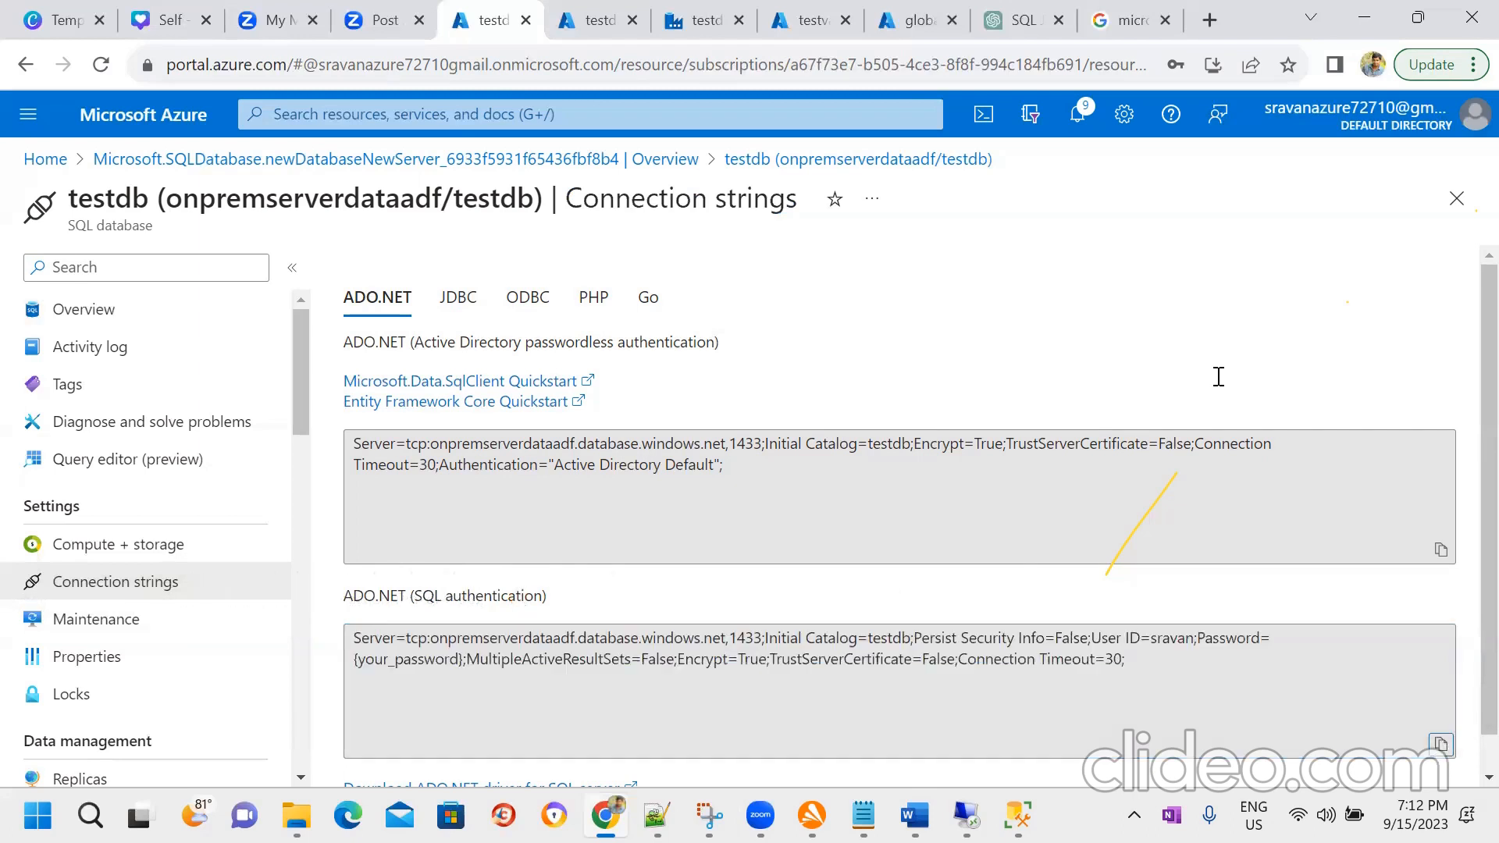
{"action": "left_click", "coordinate": [658, 816]}
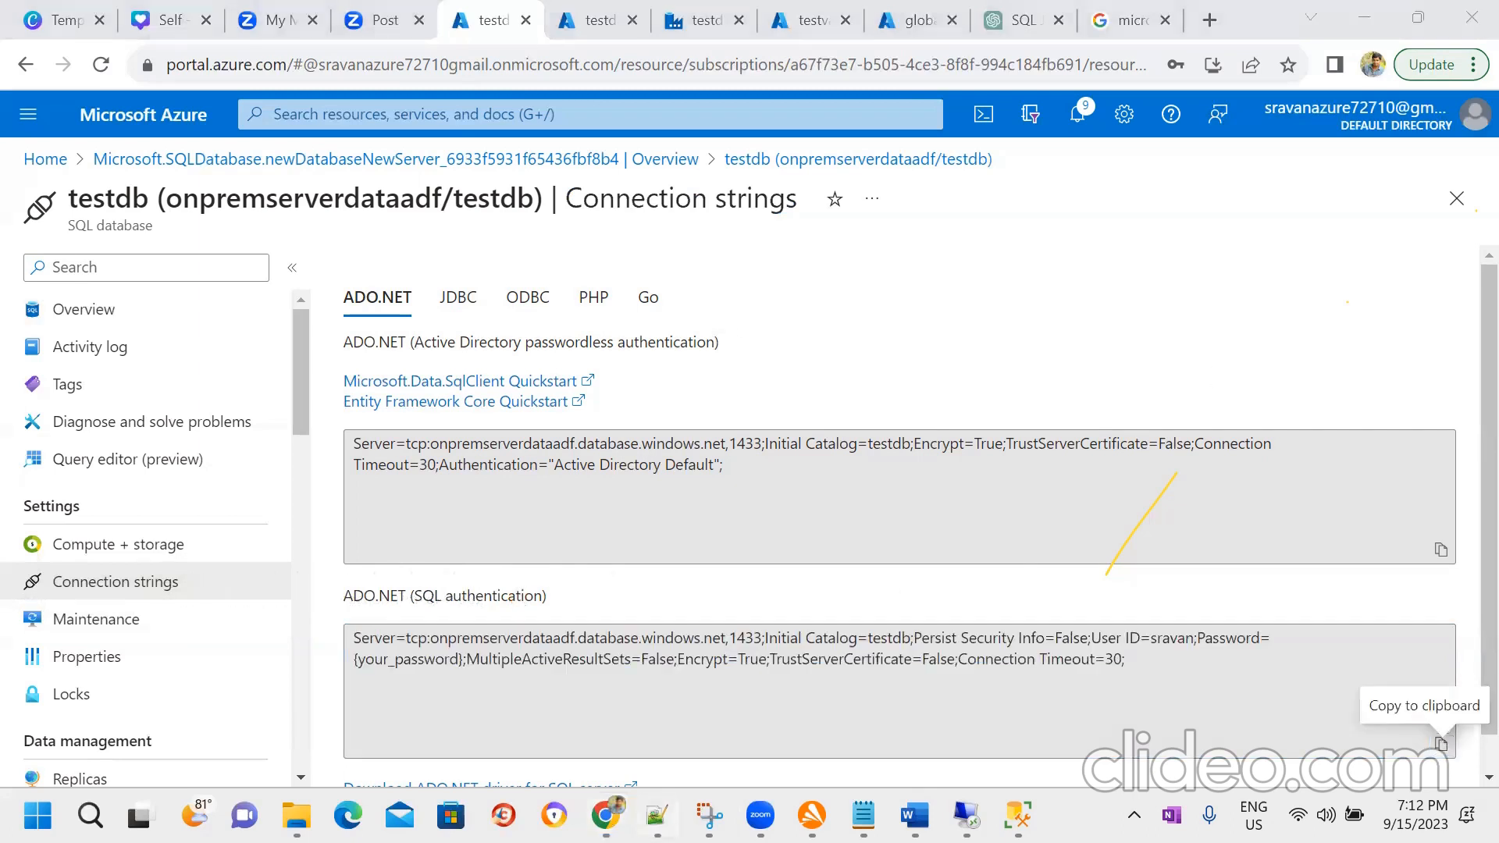
{"action": "key", "text": "ctrl+v"}
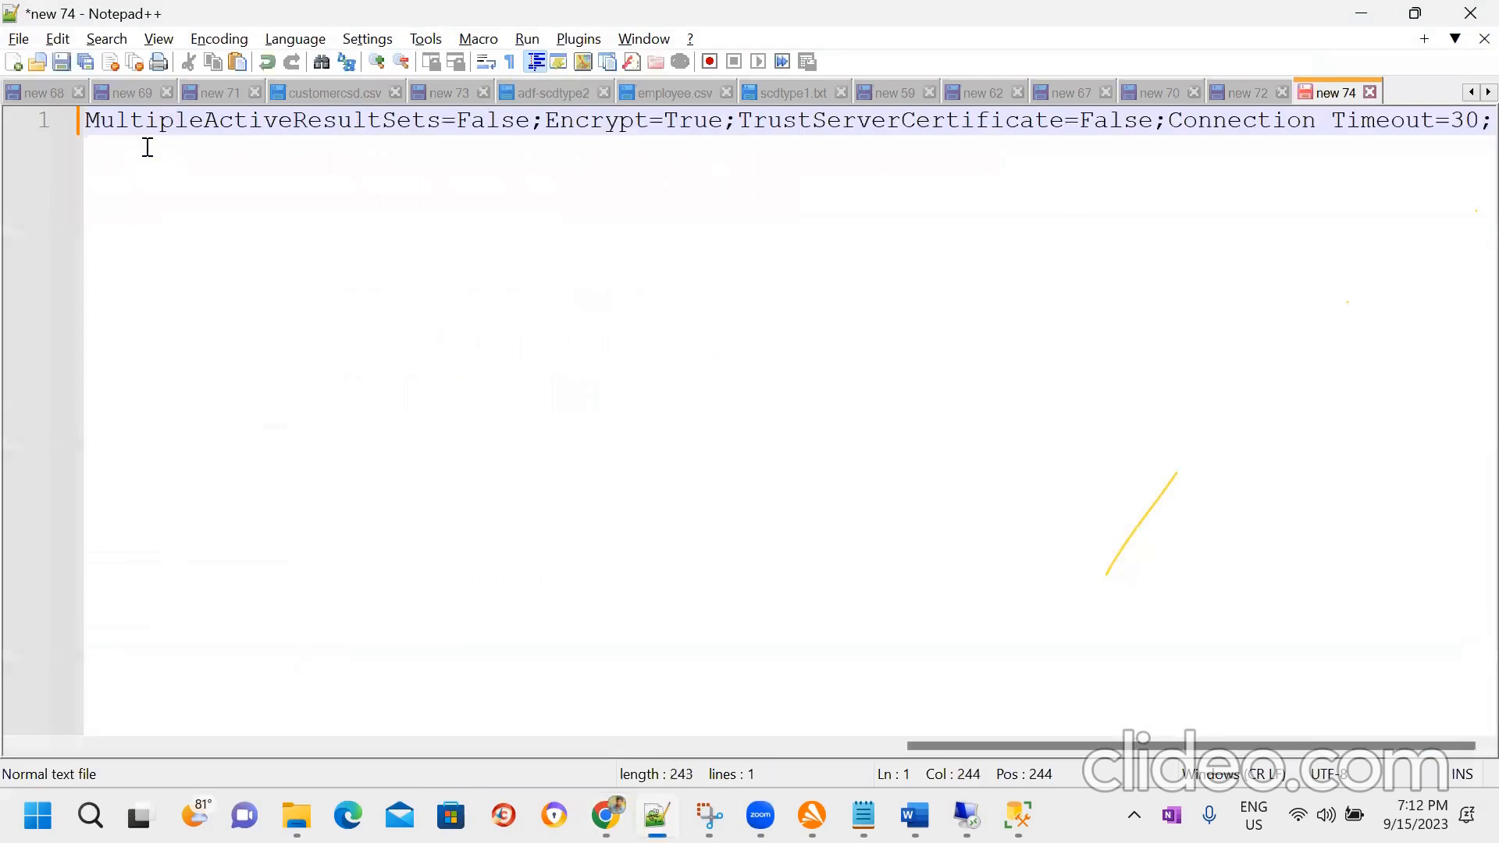
Step: Review the pasted string, then return to the portal and highlight the Server part
{"action": "key", "text": "Left"}
{"action": "key", "text": "Left"}
{"action": "key", "text": "Left"}
{"action": "key", "text": "Left"}
{"action": "key", "text": "Left"}
{"action": "key", "text": "Left"}
{"action": "key", "text": "Left"}
{"action": "key", "text": "Left"}
{"action": "key", "text": "Left"}
{"action": "key", "text": "Left"}
{"action": "key", "text": "Left"}
{"action": "key", "text": "Left"}
{"action": "key", "text": "Left"}
{"action": "key", "text": "Left"}
{"action": "key", "text": "Left"}
{"action": "key", "text": "Left"}
{"action": "key", "text": "Left"}
{"action": "key", "text": "Left"}
{"action": "key", "text": "Left"}
{"action": "key", "text": "Left"}
{"action": "key", "text": "Left"}
{"action": "key", "text": "Left"}
{"action": "key", "text": "Left"}
{"action": "key", "text": "Left"}
{"action": "key", "text": "Left"}
{"action": "key", "text": "Left"}
{"action": "key", "text": "Left"}
{"action": "key", "text": "Left"}
{"action": "key", "text": "Left"}
{"action": "key", "text": "Left"}
{"action": "key", "text": "Left"}
{"action": "key", "text": "Left"}
{"action": "key", "text": "Left"}
{"action": "key", "text": "Left"}
{"action": "key", "text": "Left"}
{"action": "key", "text": "Left"}
{"action": "key", "text": "Left"}
{"action": "key", "text": "Left"}
{"action": "key", "text": "Left"}
{"action": "key", "text": "Left"}
{"action": "key", "text": "Left"}
{"action": "key", "text": "Left"}
{"action": "key", "text": "Left"}
{"action": "key", "text": "Left"}
{"action": "key", "text": "Left"}
{"action": "key", "text": "Left"}
{"action": "key", "text": "Left"}
{"action": "key", "text": "Left"}
{"action": "key", "text": "Left"}
{"action": "key", "text": "Left"}
{"action": "key", "text": "Left"}
{"action": "key", "text": "Left"}
{"action": "key", "text": "Left"}
{"action": "key", "text": "Left"}
{"action": "key", "text": "Left"}
{"action": "key", "text": "Left"}
{"action": "key", "text": "Left"}
{"action": "key", "text": "Left"}
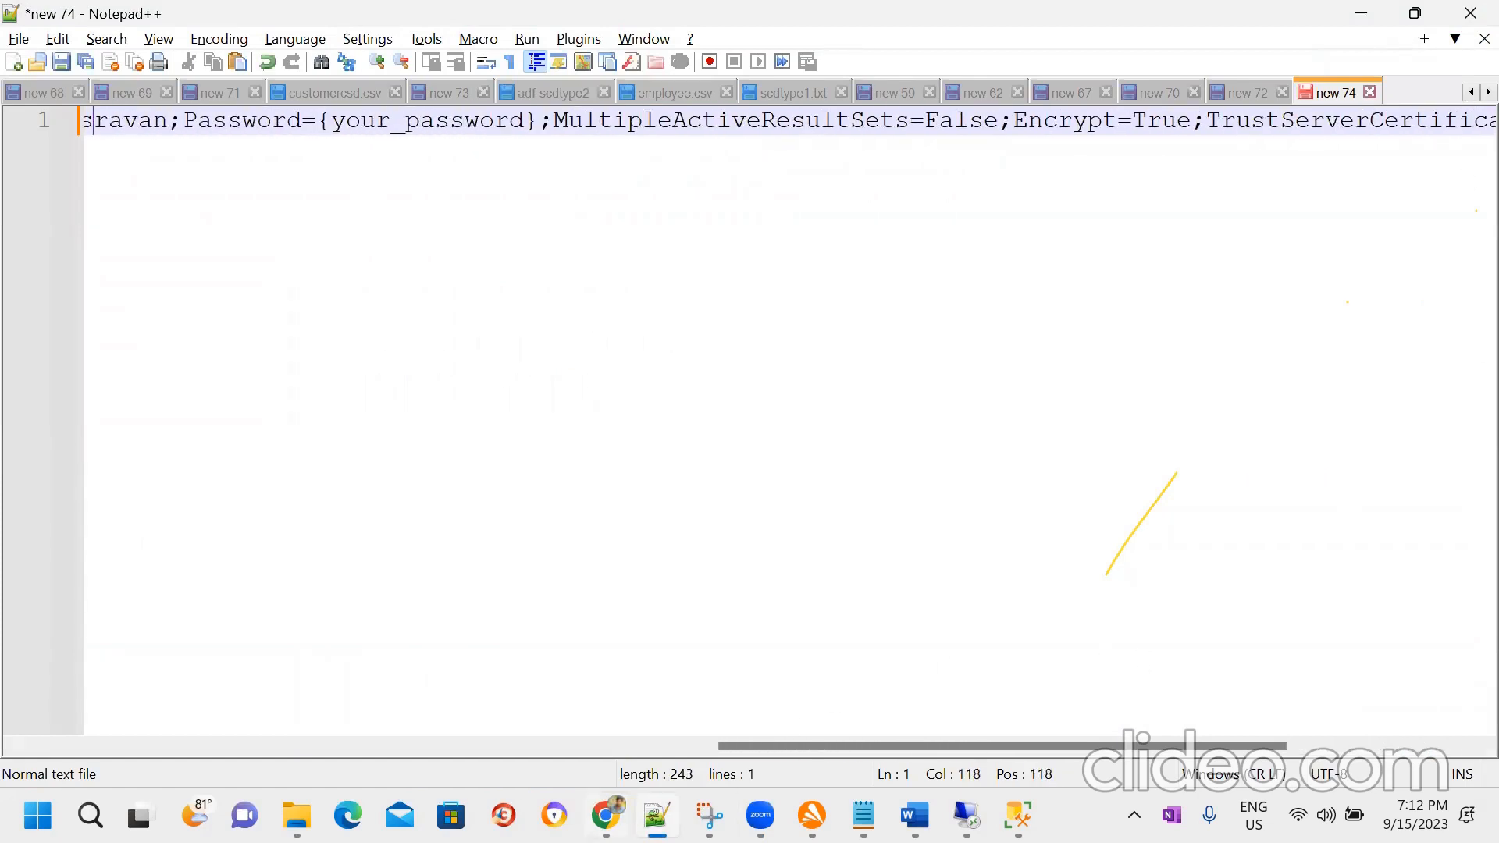
{"action": "left_click", "coordinate": [606, 815]}
{"action": "double_click", "coordinate": [367, 638]}
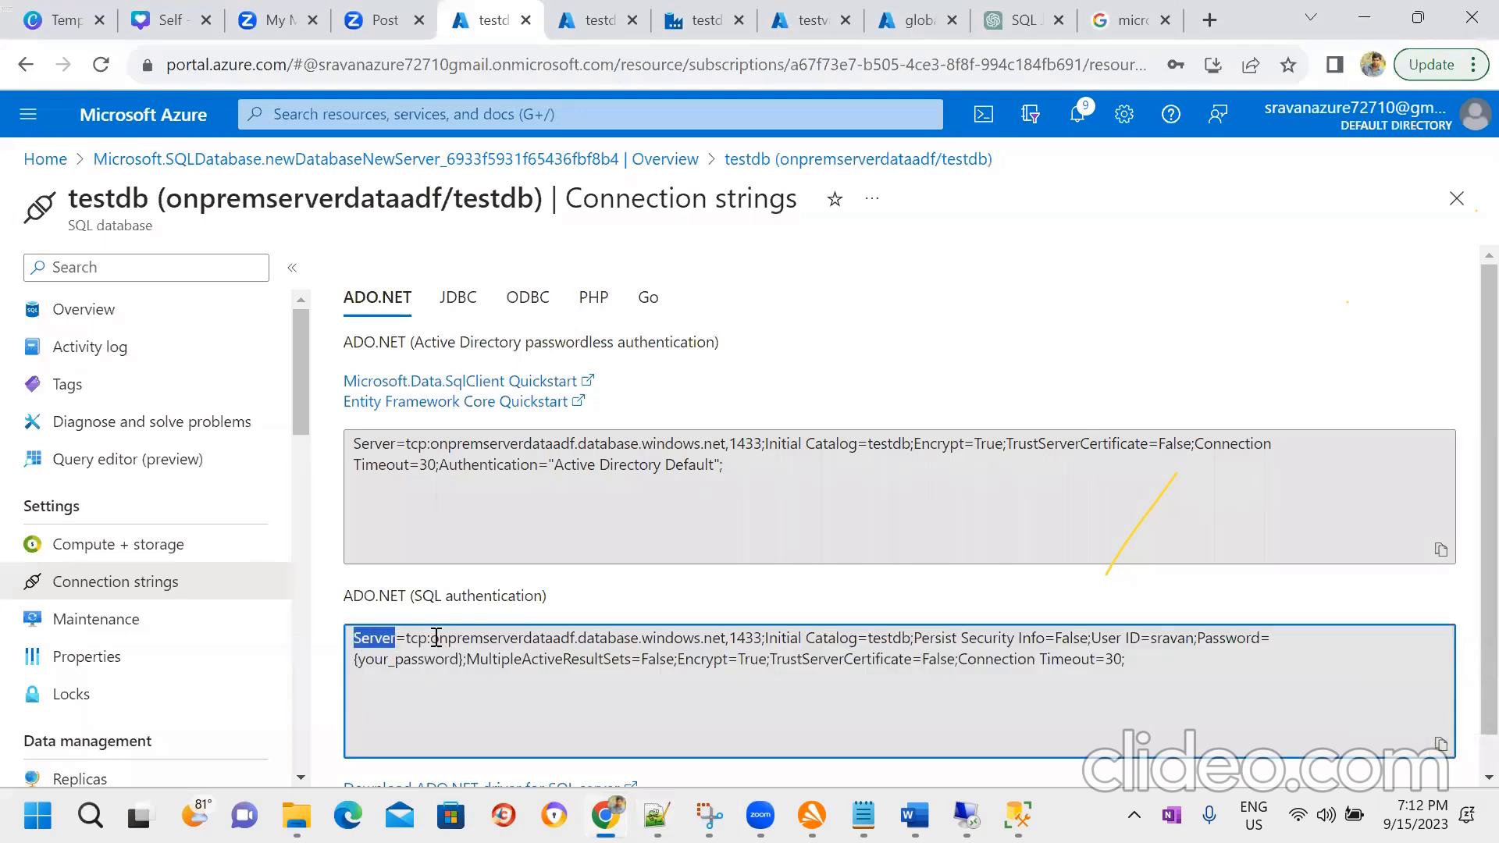
Step: Check the testdb connection string's server name, port 1433 and database testdb against SSMS
{"action": "left_click_drag", "start_coordinate": [431, 639], "coordinate": [579, 642]}
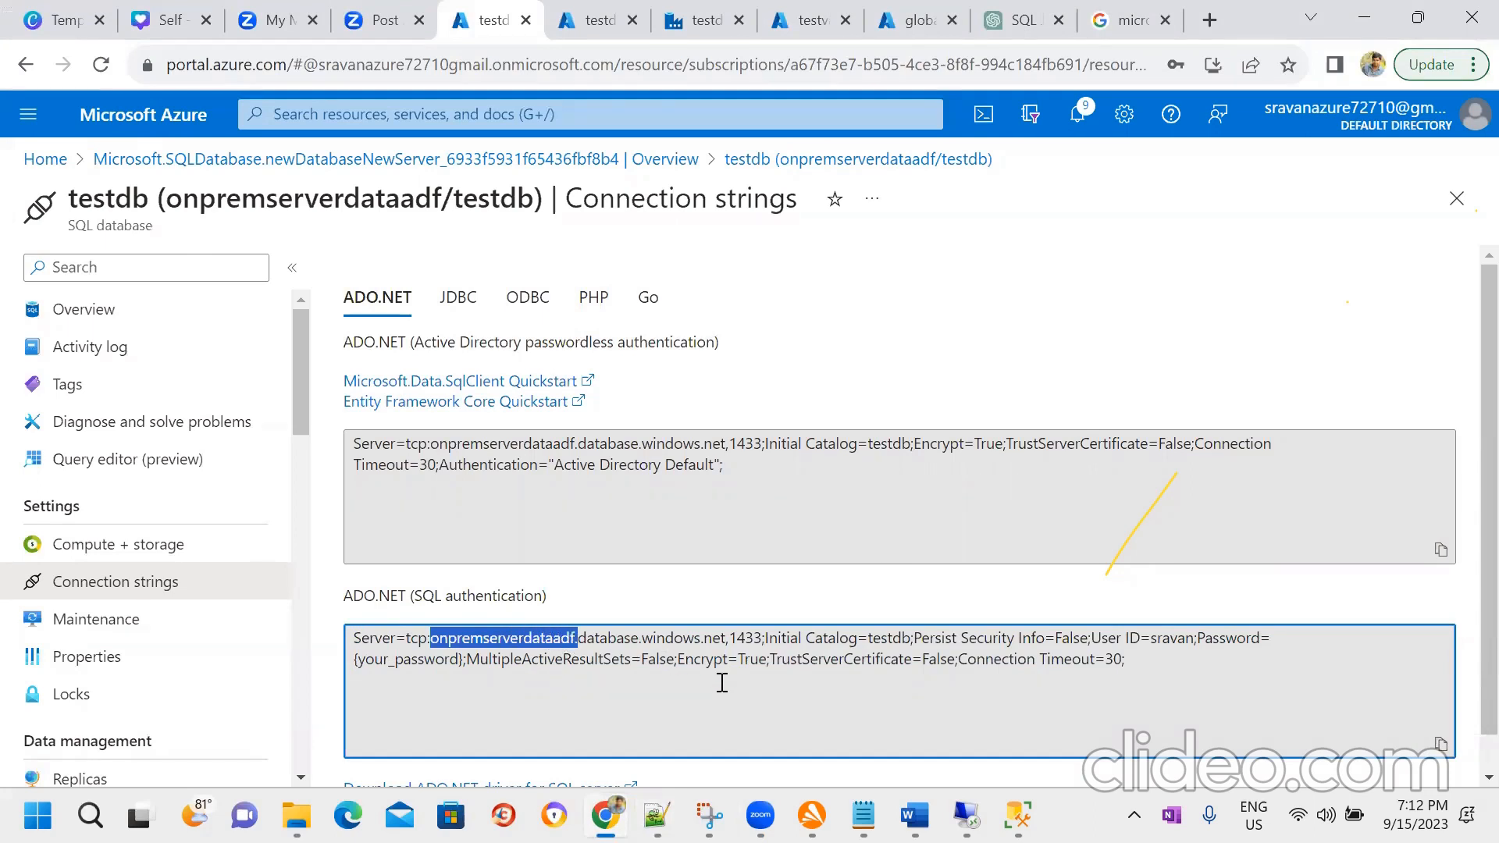
{"action": "left_click", "coordinate": [723, 678]}
{"action": "left_click_drag", "start_coordinate": [730, 638], "coordinate": [765, 641]}
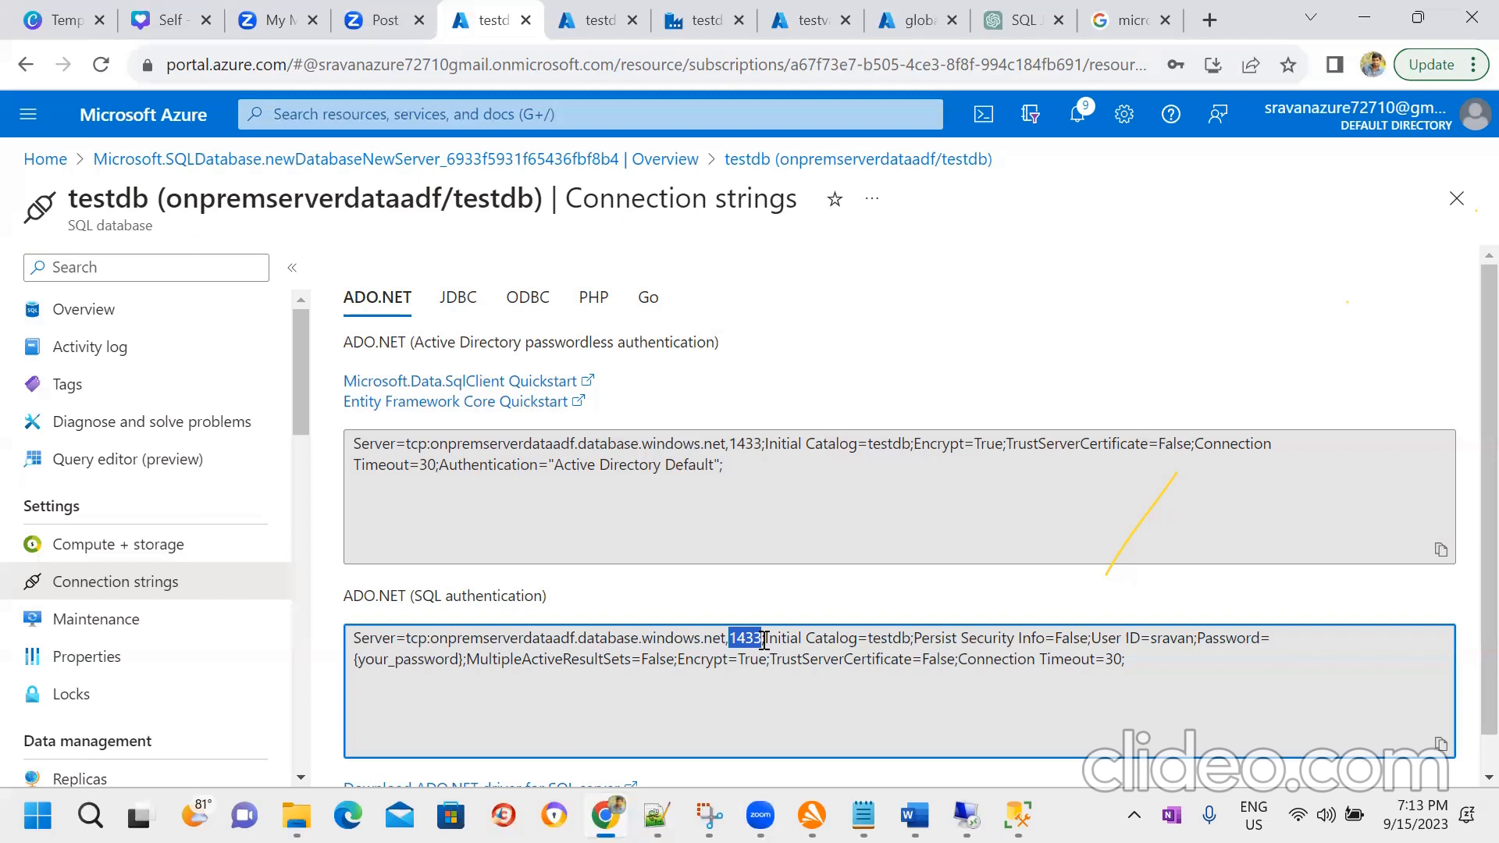
{"action": "double_click", "coordinate": [885, 638]}
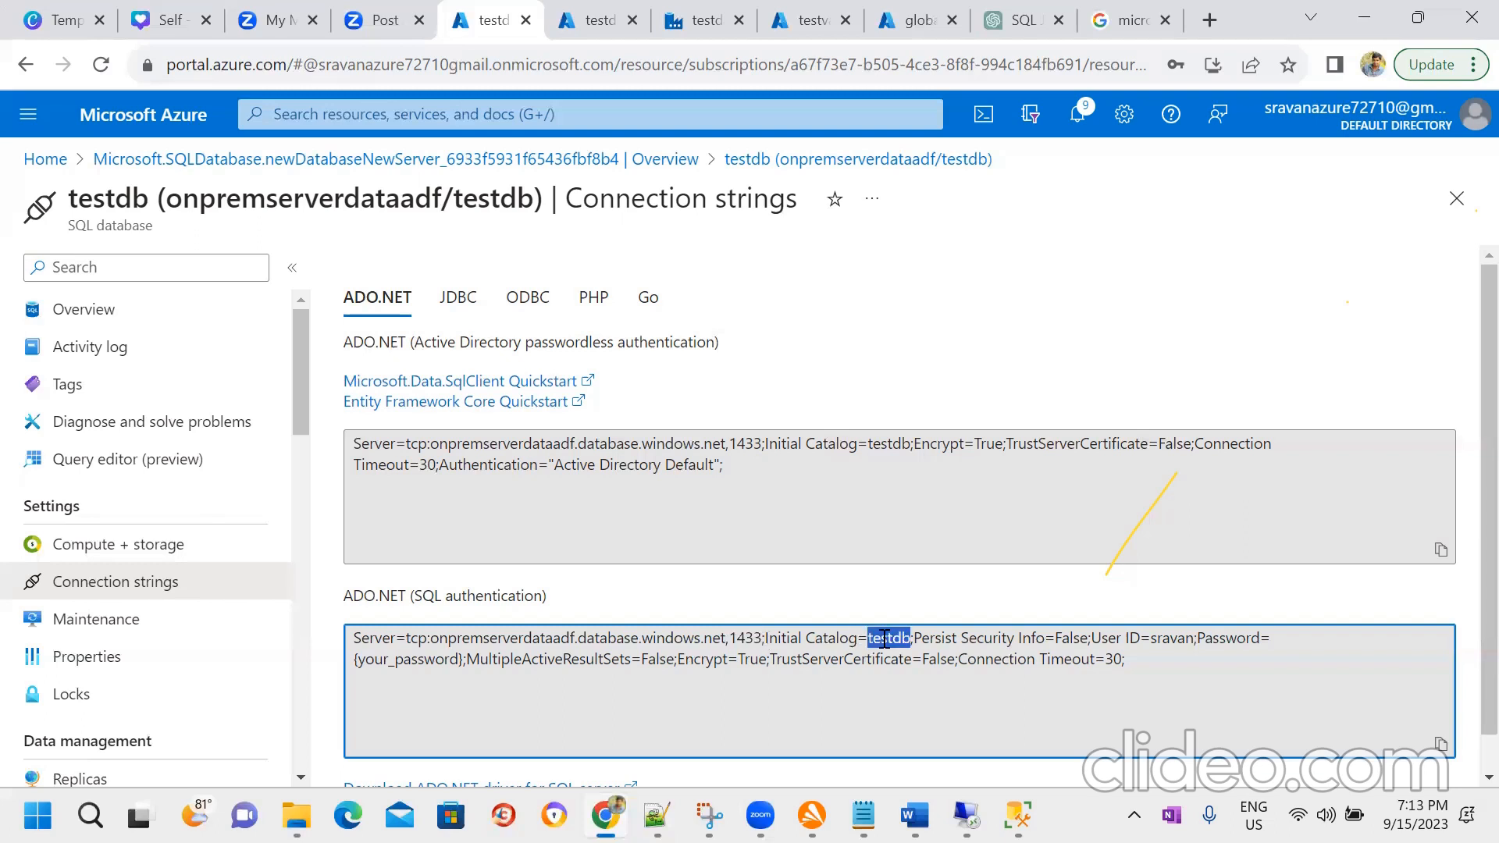
{"action": "key", "text": "alt+Tab"}
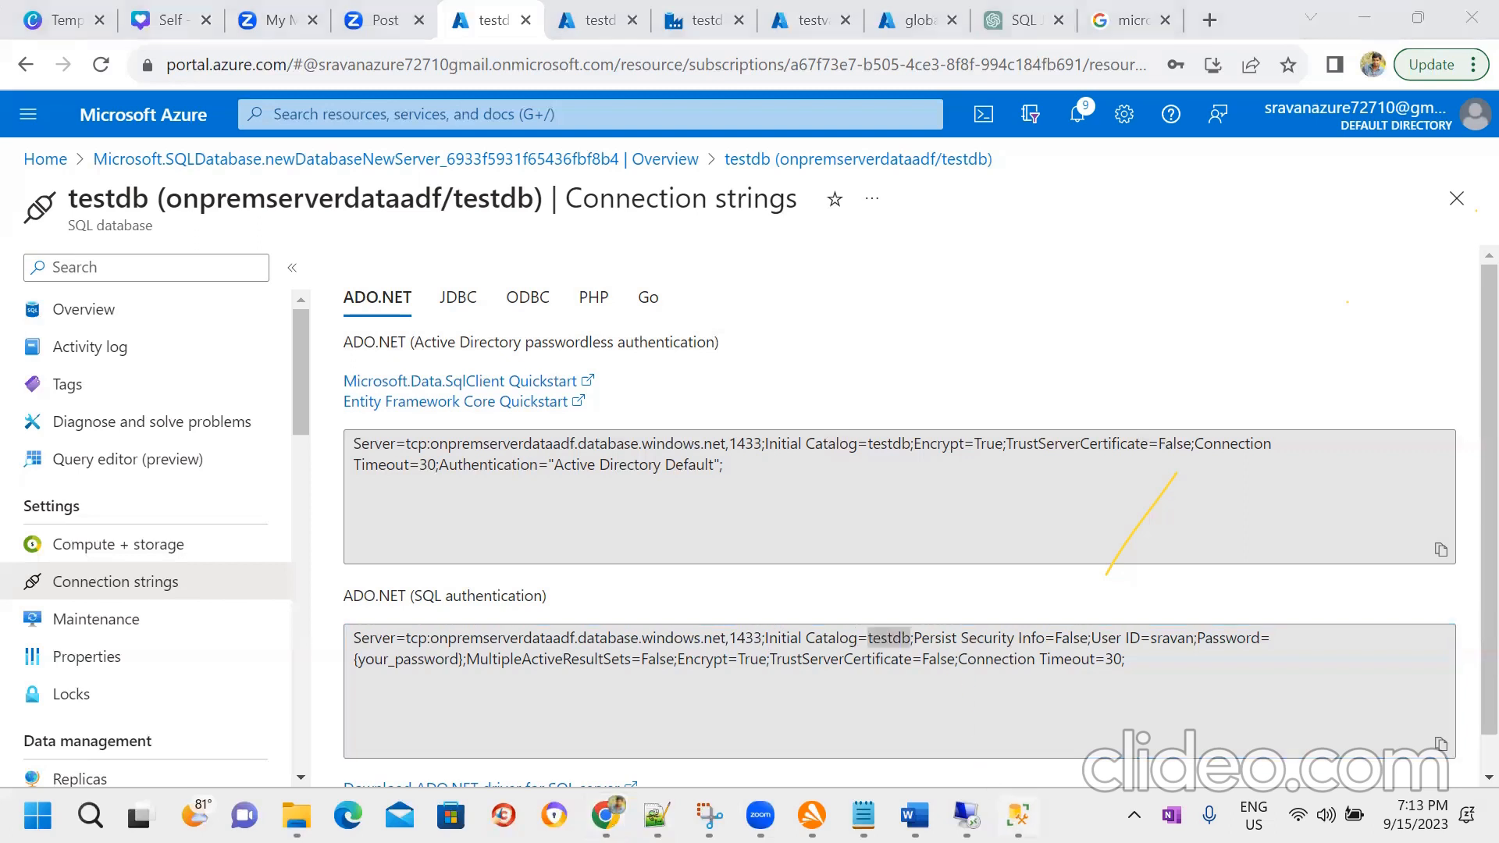
{"action": "double_click", "coordinate": [143, 116]}
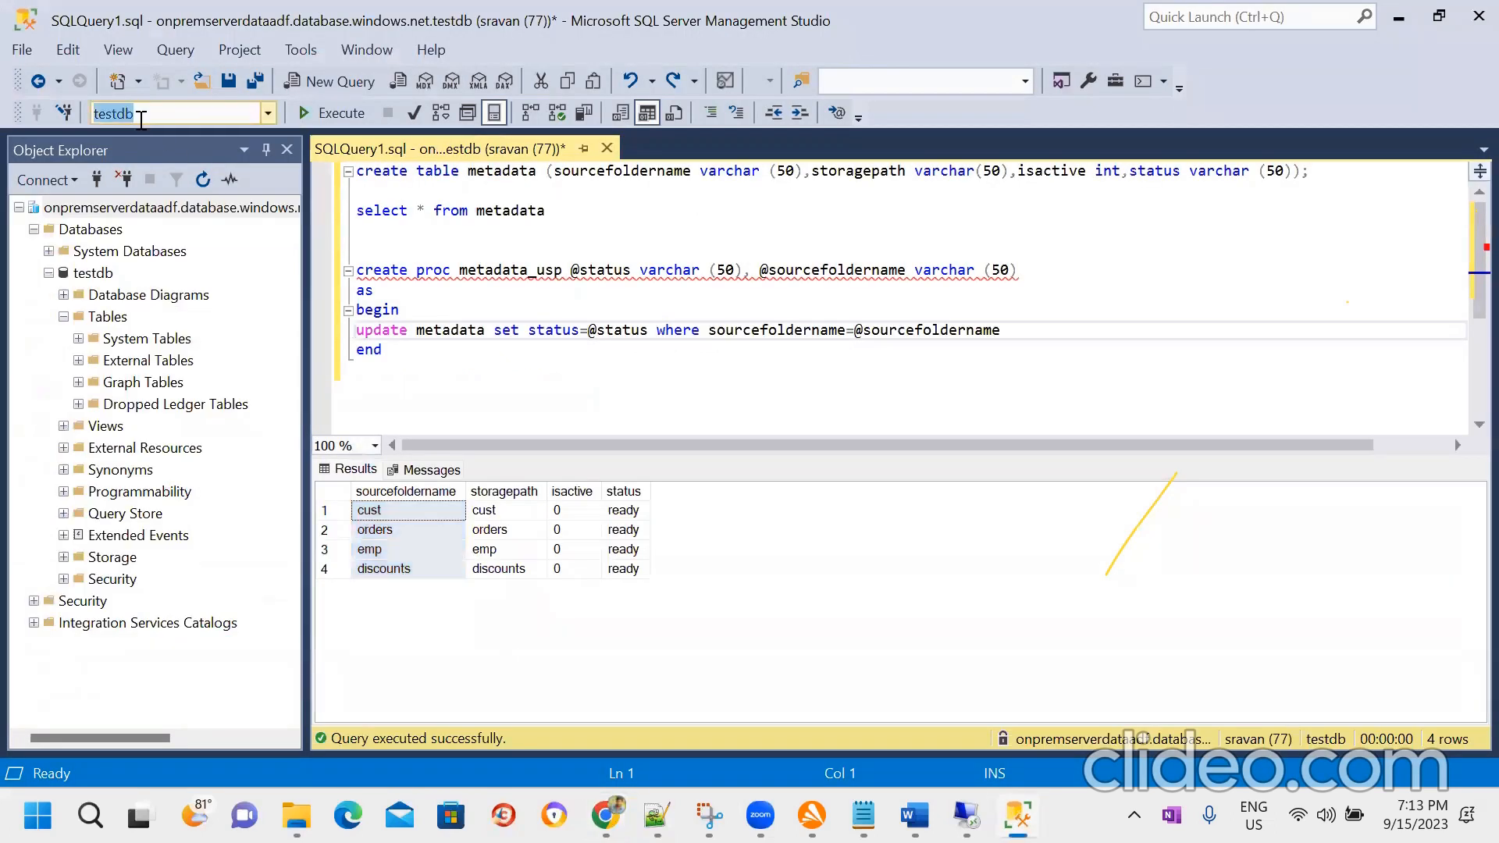
Step: Check the user ID and password placeholder in the ADO.NET connection string
{"action": "left_click", "coordinate": [1404, 22]}
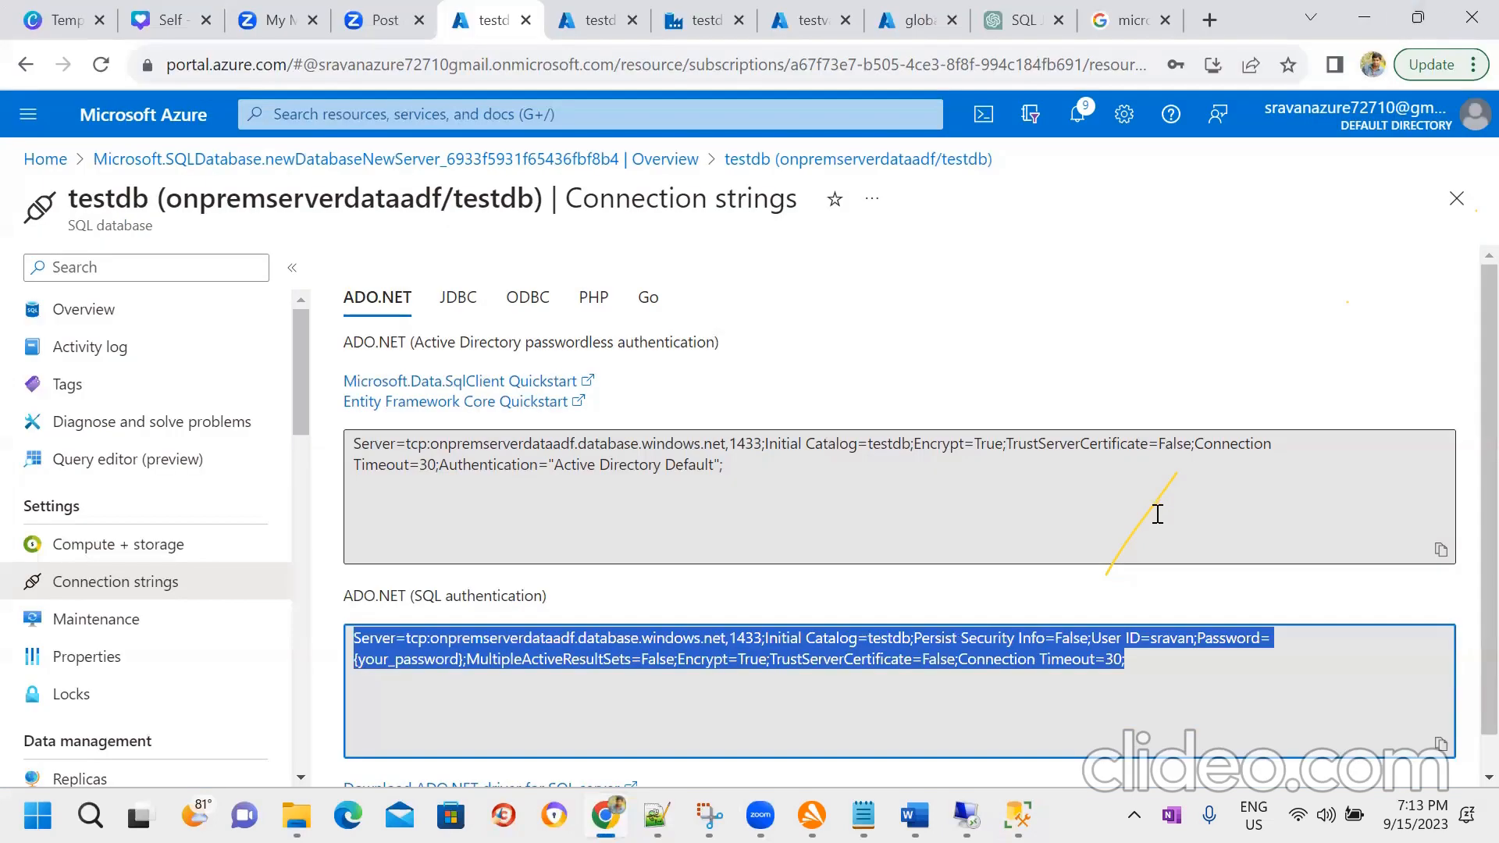
{"action": "left_click", "coordinate": [1144, 666]}
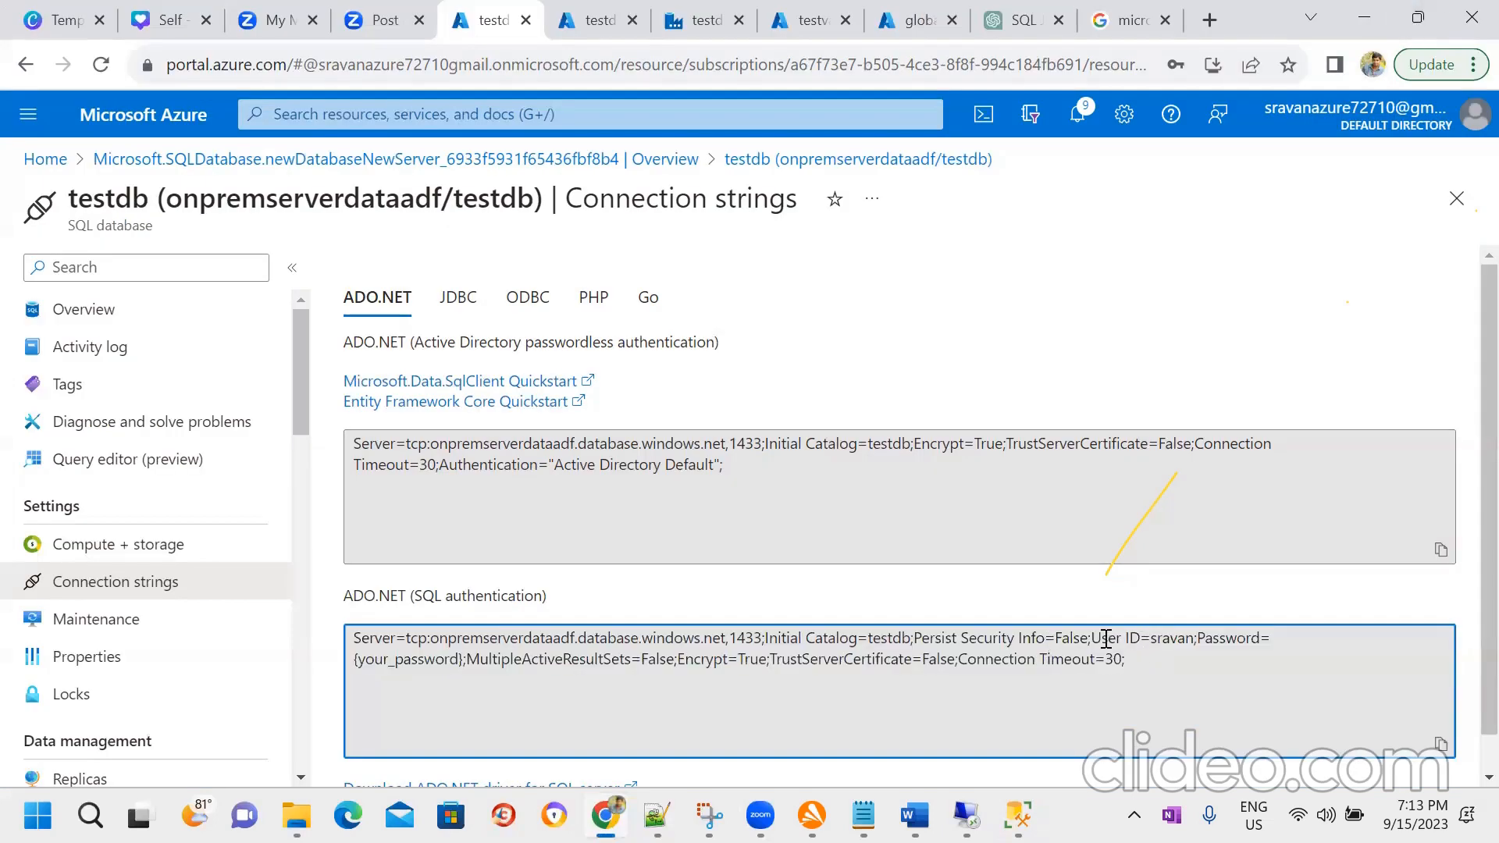
{"action": "left_click_drag", "start_coordinate": [1091, 638], "coordinate": [1195, 642]}
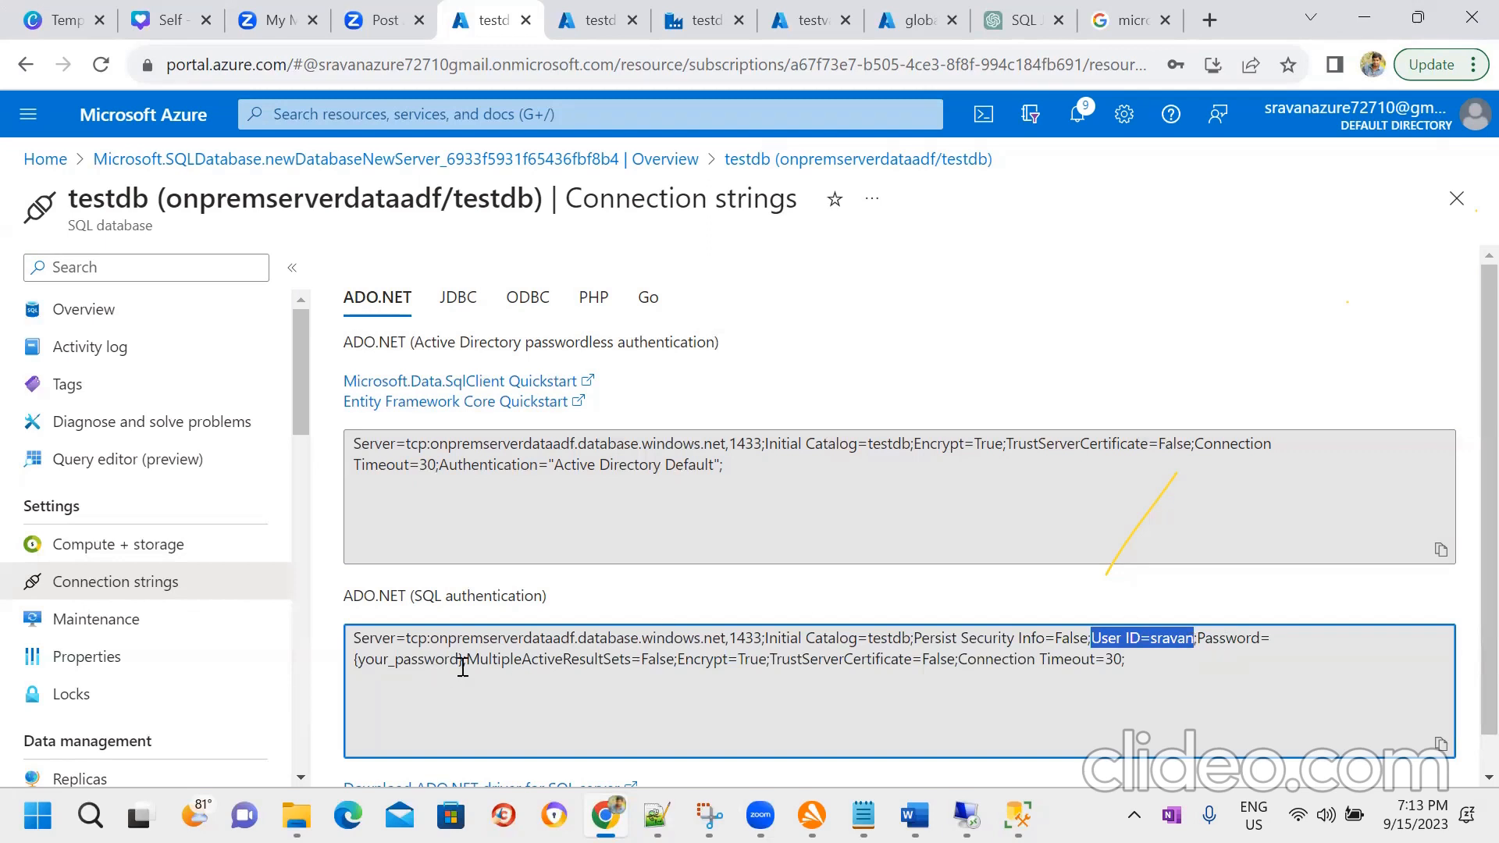
{"action": "left_click_drag", "start_coordinate": [464, 662], "coordinate": [352, 659]}
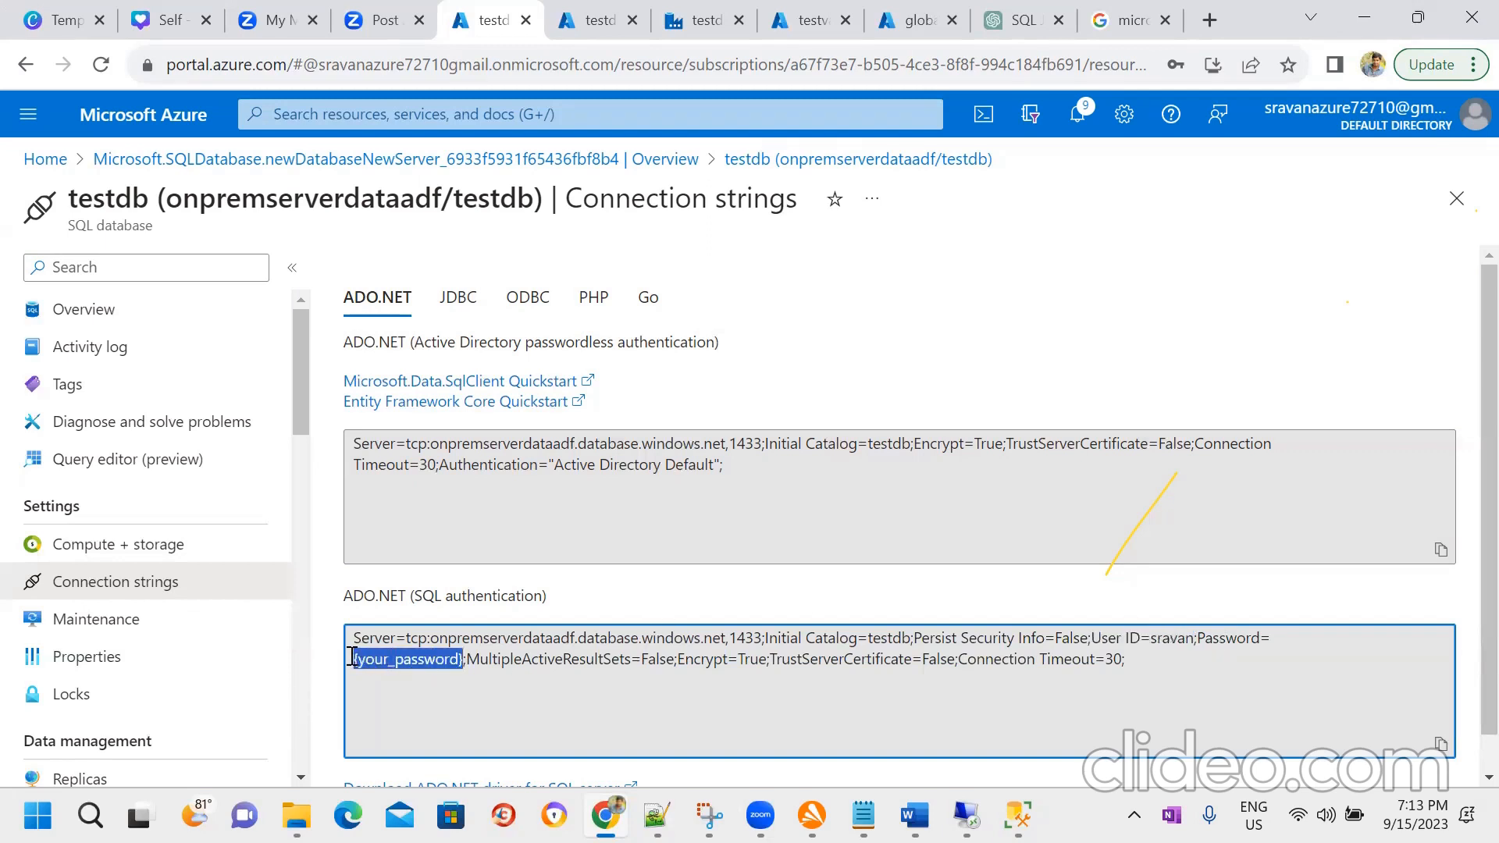
{"action": "left_click", "coordinate": [549, 682]}
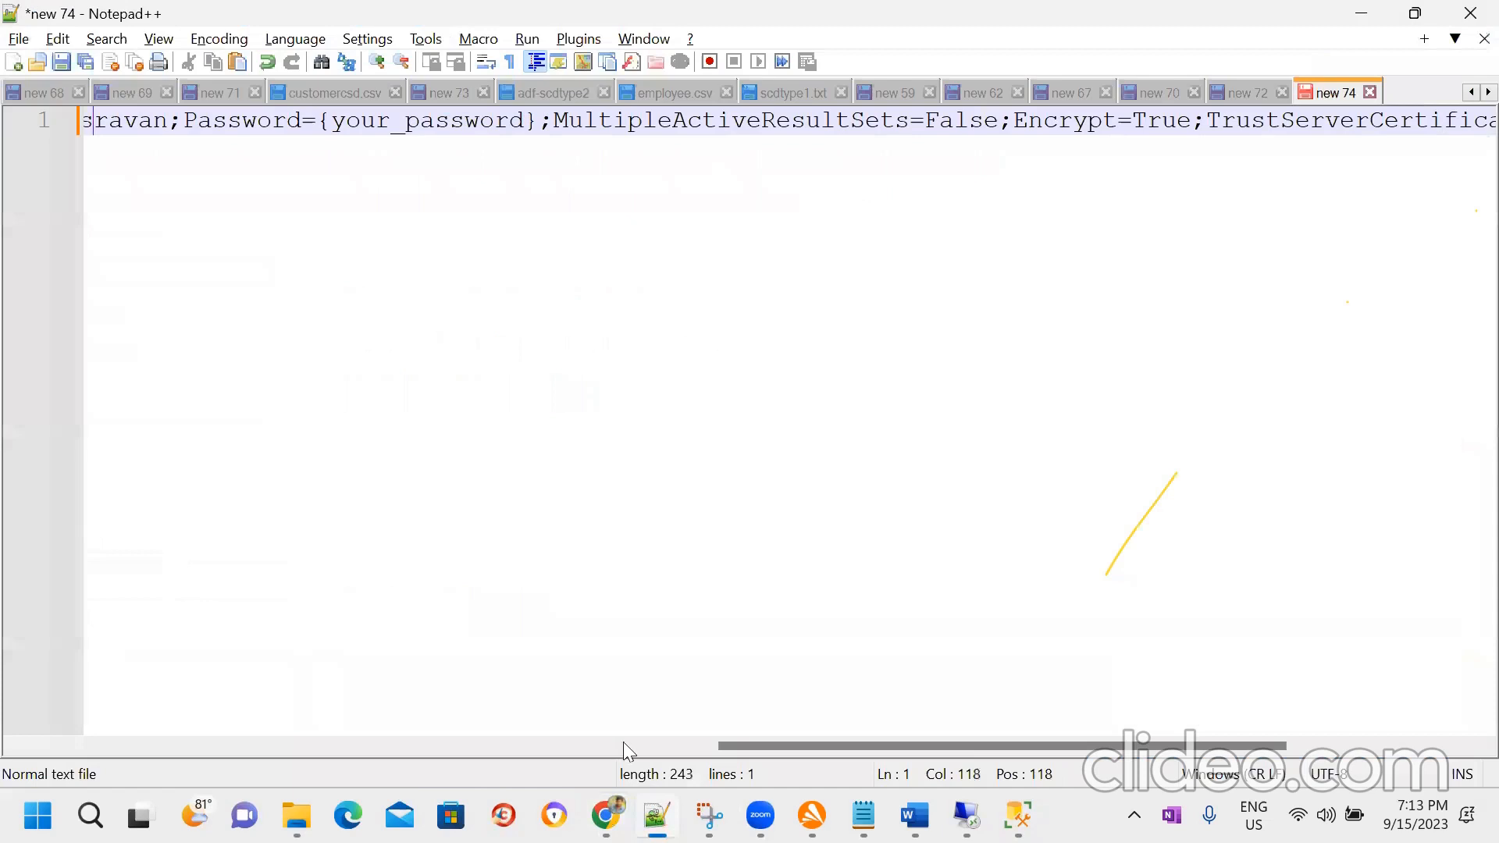
{"action": "key", "text": "End"}
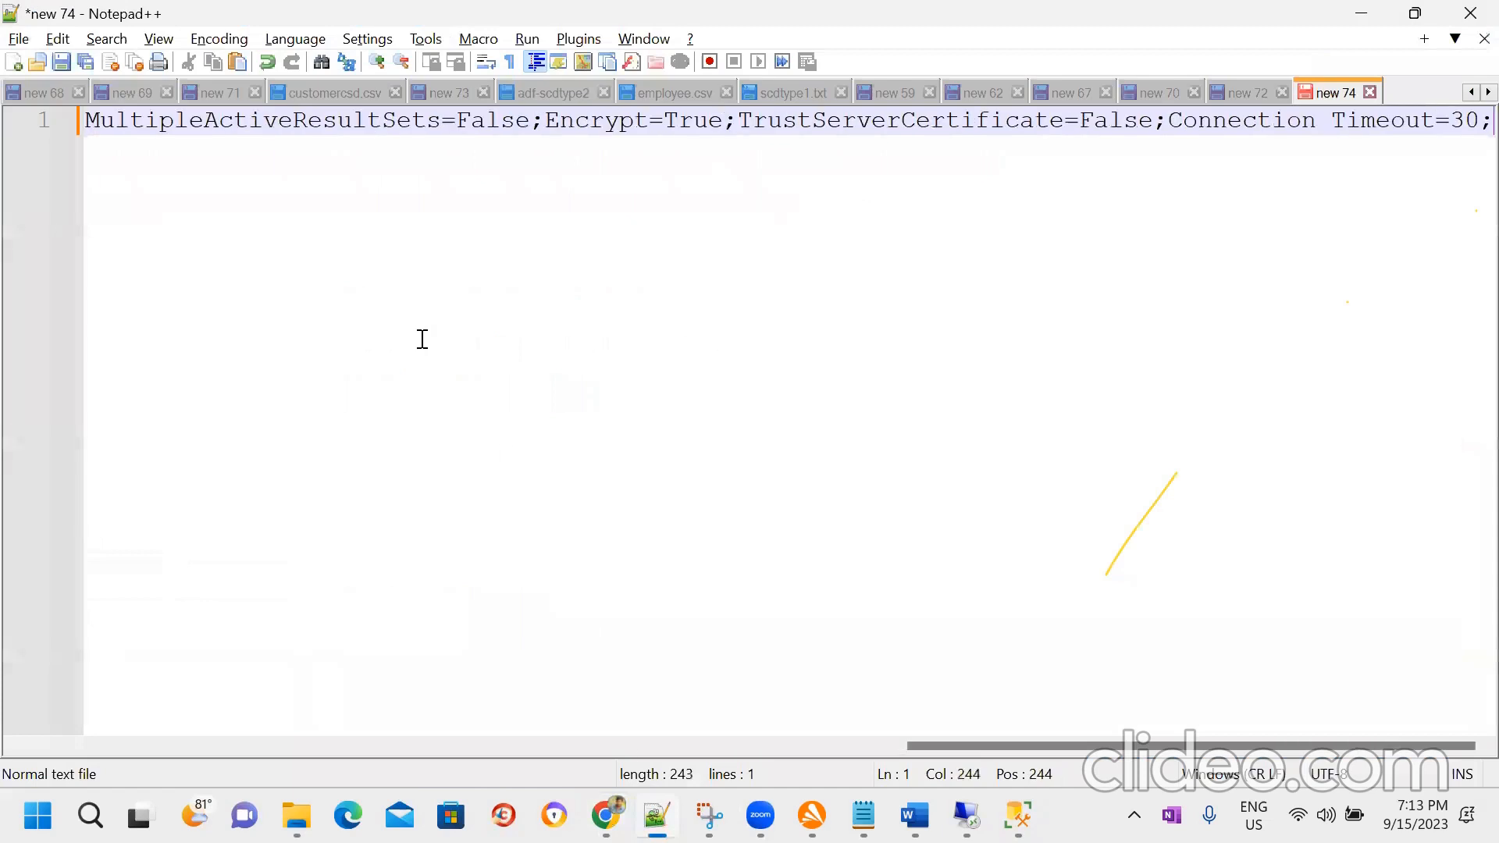
Step: Locate the {your_password} placeholder after Password= in the Notepad++ connection string
{"action": "left_click_drag", "start_coordinate": [990, 746], "coordinate": [537, 671]}
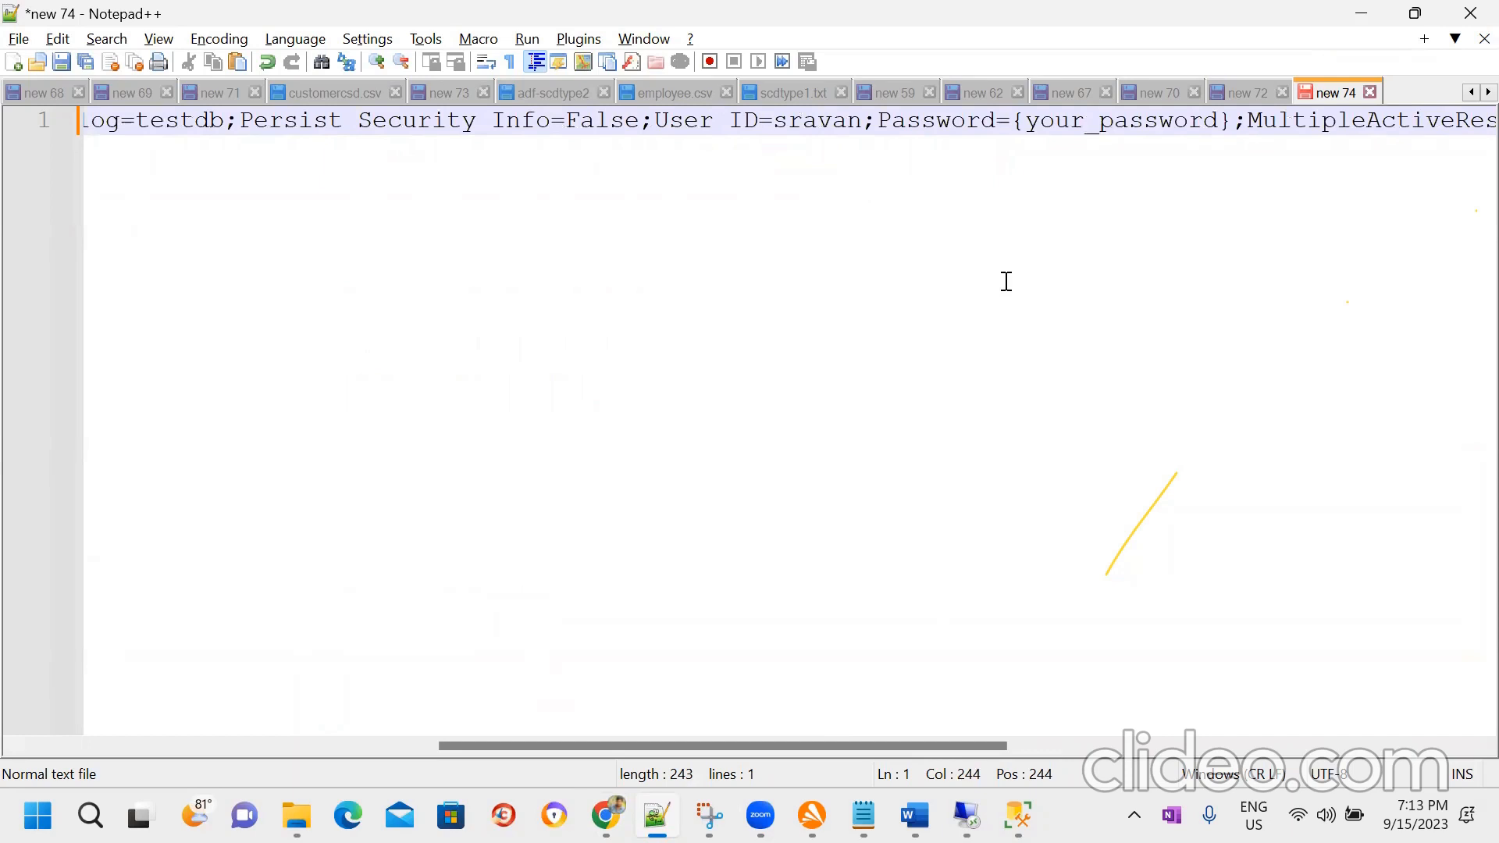
{"action": "left_click_drag", "start_coordinate": [828, 742], "coordinate": [942, 745]}
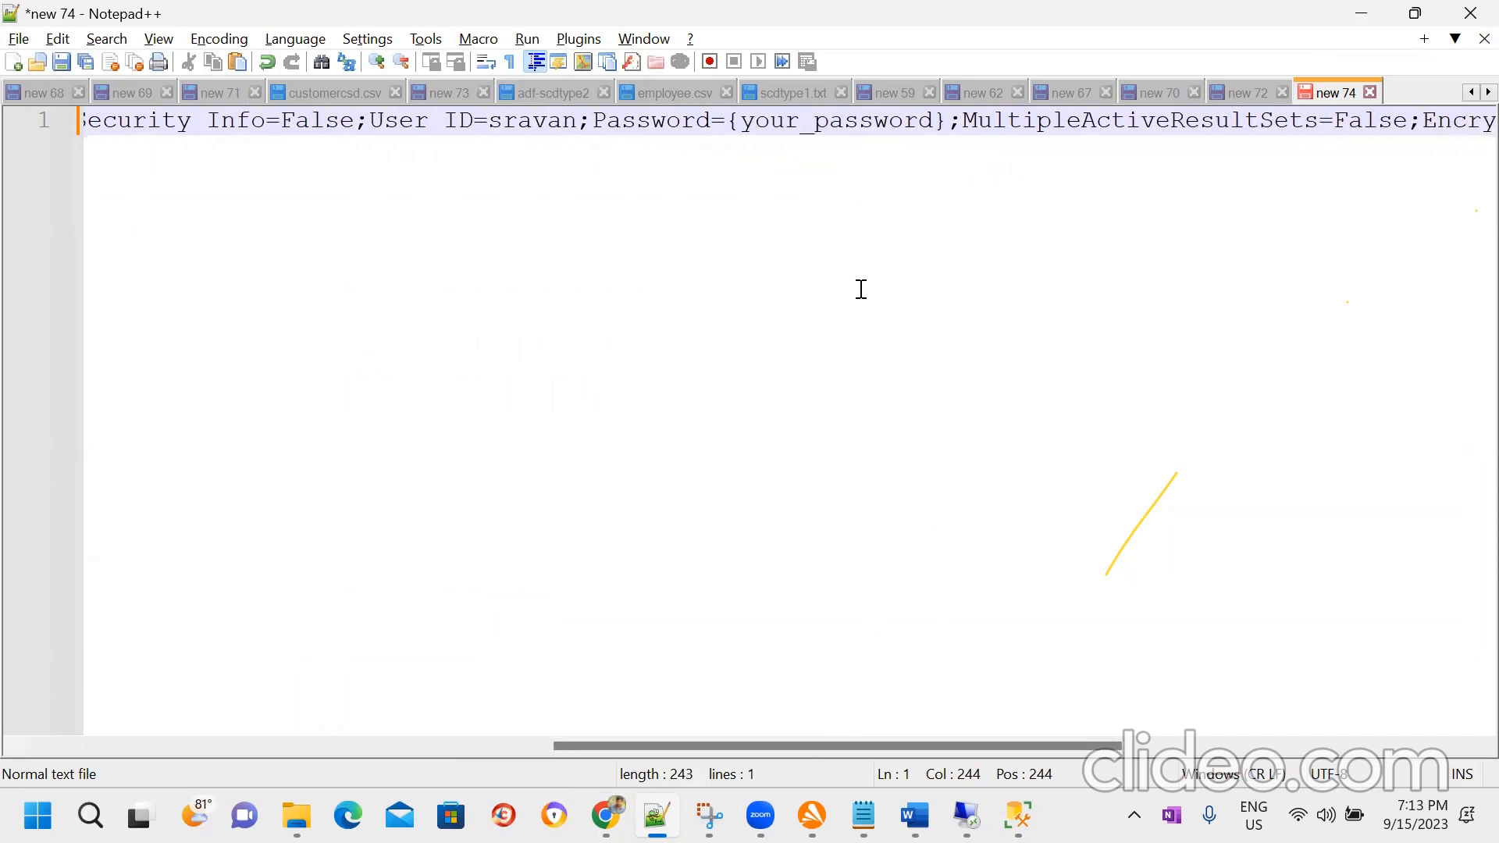
{"action": "scroll", "coordinate": [861, 289], "scroll_direction": "right", "scroll_amount": 10}
{"action": "left_click", "coordinate": [1111, 125]}
{"action": "key", "text": "Left"}
{"action": "key", "text": "Left"}
{"action": "key", "text": "Left"}
{"action": "key", "text": "Left"}
{"action": "key", "text": "Left"}
{"action": "key", "text": "Left"}
{"action": "key", "text": "Left"}
{"action": "key", "text": "Left"}
{"action": "key", "text": "Left"}
{"action": "key", "text": "Left"}
{"action": "key", "text": "Left"}
{"action": "key", "text": "Left"}
{"action": "key", "text": "Left"}
{"action": "key", "text": "Left"}
{"action": "key", "text": "Left"}
{"action": "key", "text": "Left"}
{"action": "key", "text": "Left"}
{"action": "key", "text": "Left"}
{"action": "key", "text": "Left"}
{"action": "key", "text": "Left"}
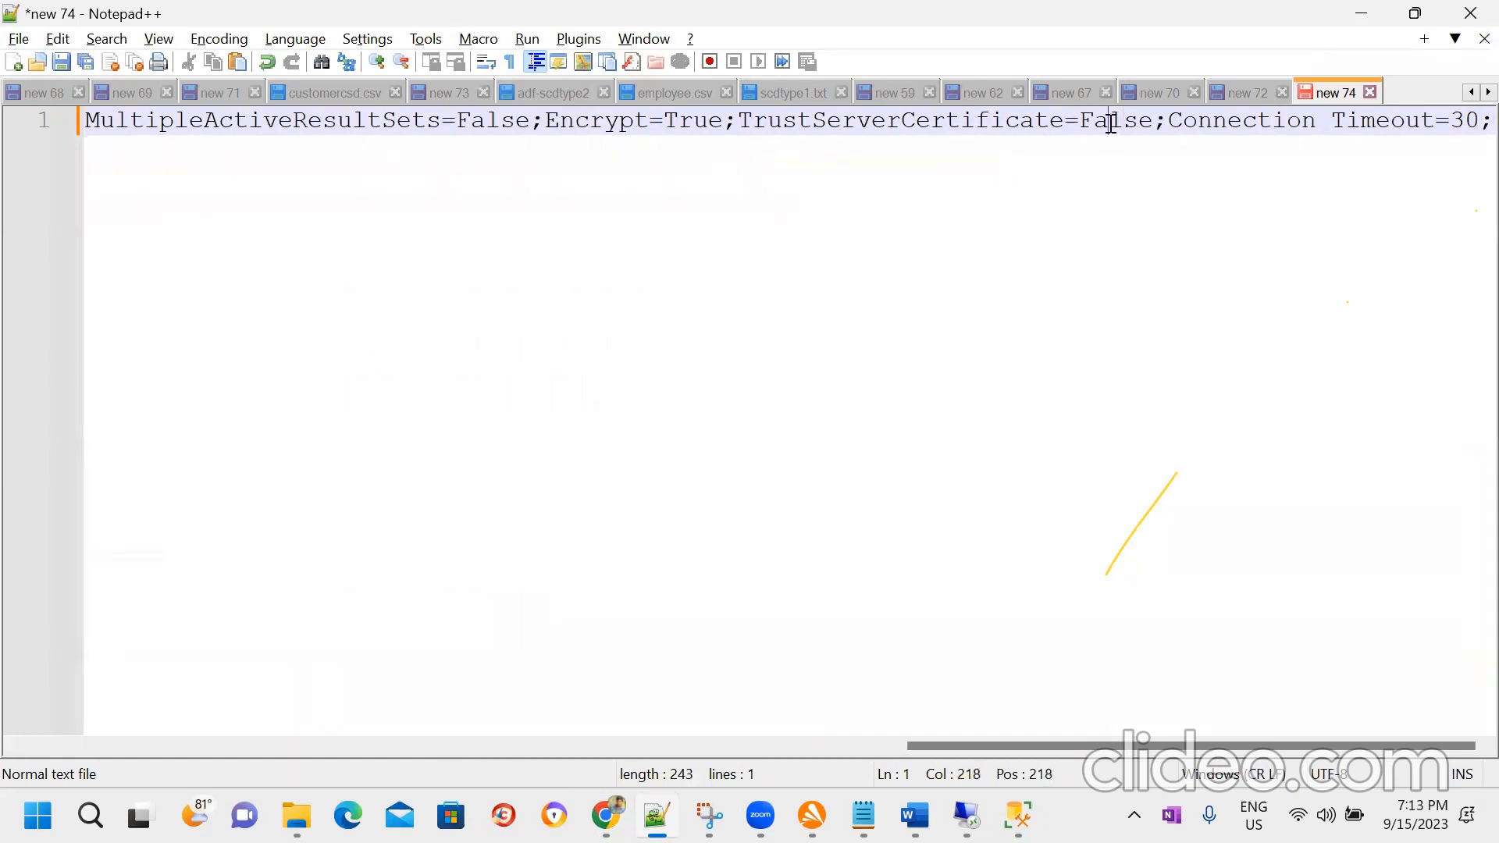
{"action": "key", "text": "Left"}
{"action": "key", "text": "Left"}
{"action": "key", "text": "Left"}
{"action": "key", "text": "Left"}
{"action": "key", "text": "Left"}
{"action": "key", "text": "Left"}
{"action": "key", "text": "Left"}
{"action": "key", "text": "Left"}
{"action": "key", "text": "Left"}
{"action": "key", "text": "Left"}
{"action": "key", "text": "Left"}
{"action": "key", "text": "Left"}
{"action": "key", "text": "Left"}
{"action": "key", "text": "Left"}
{"action": "key", "text": "Left"}
{"action": "key", "text": "Left"}
{"action": "key", "text": "Left"}
{"action": "key", "text": "Left"}
{"action": "key", "text": "Left"}
{"action": "key", "text": "Left"}
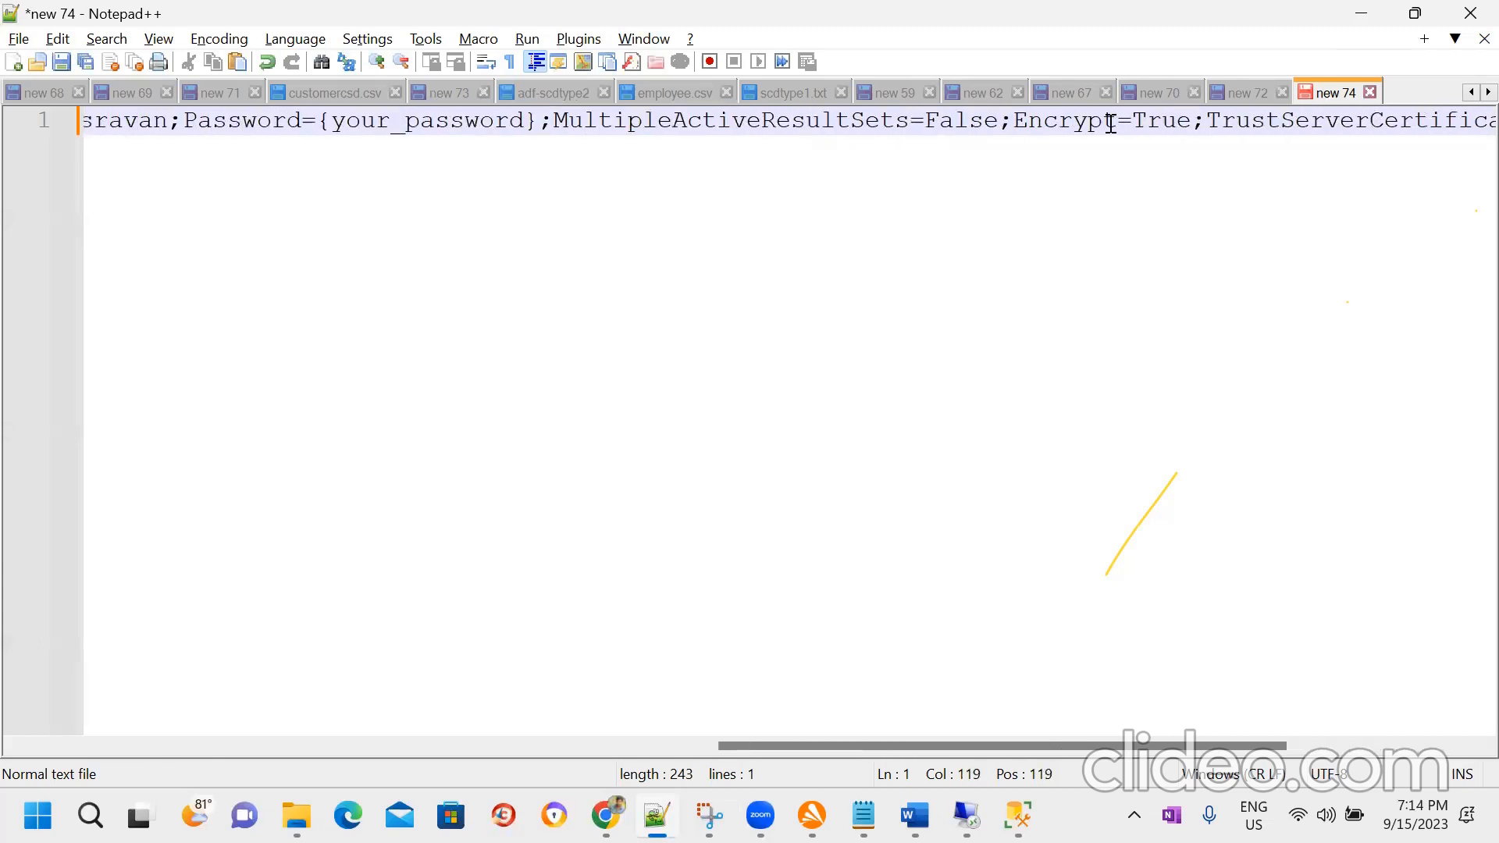
{"action": "left_click", "coordinate": [538, 123]}
Step: Replace the placeholder with the actual database password and select the whole string
{"action": "key", "text": "BackSpace"}
{"action": "key", "text": "BackSpace"}
{"action": "key", "text": "BackSpace"}
{"action": "key", "text": "BackSpace"}
{"action": "key", "text": "BackSpace"}
{"action": "key", "text": "BackSpace"}
{"action": "key", "text": "BackSpace"}
{"action": "key", "text": "BackSpace"}
{"action": "key", "text": "BackSpace"}
{"action": "key", "text": "BackSpace"}
{"action": "key", "text": "BackSpace"}
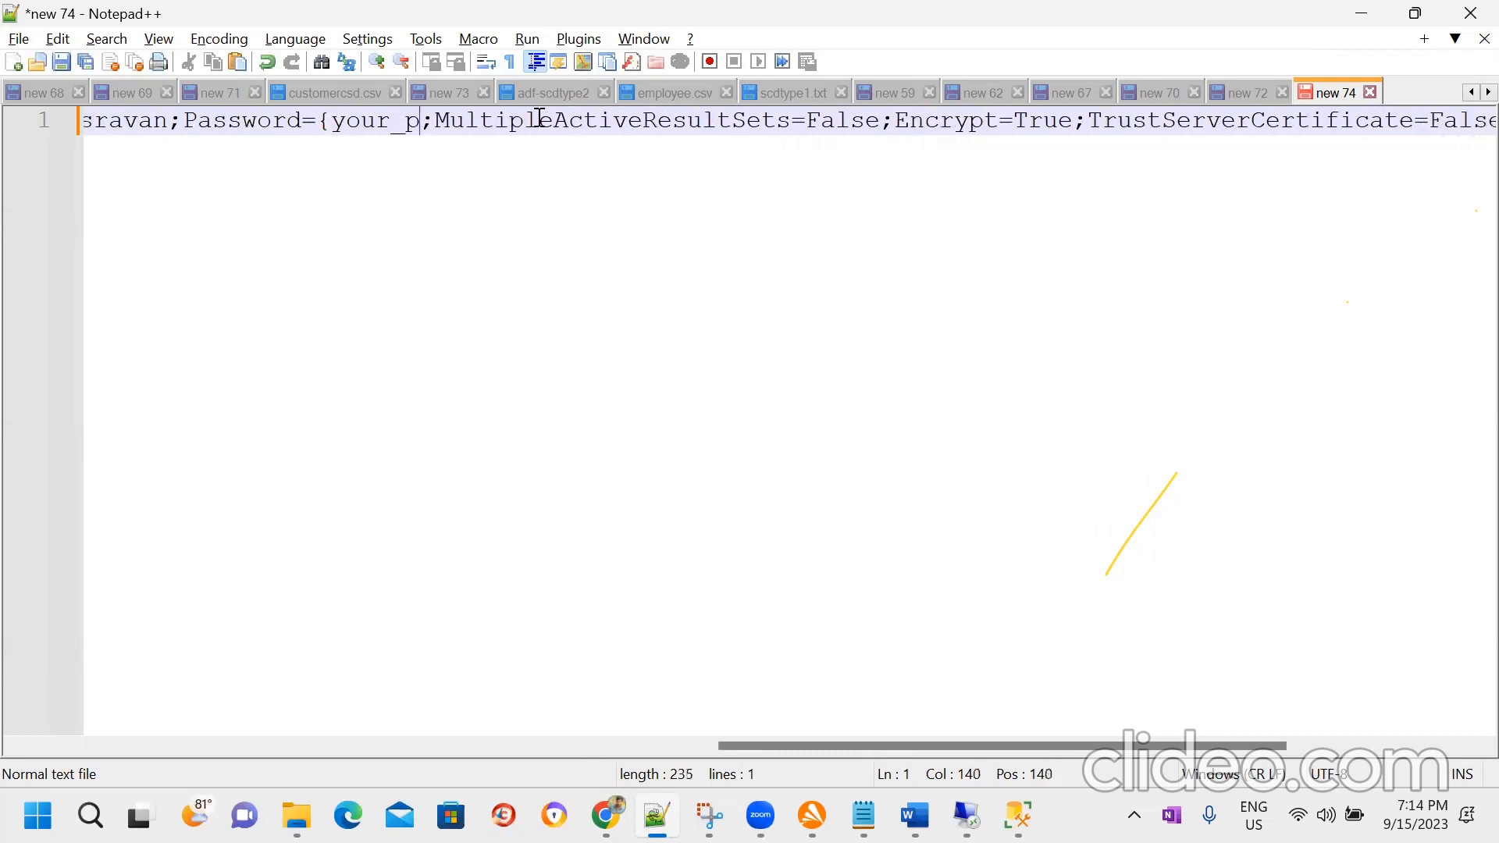
{"action": "key", "text": "BackSpace"}
{"action": "key", "text": "BackSpace"}
{"action": "key", "text": "BackSpace"}
{"action": "key", "text": "BackSpace"}
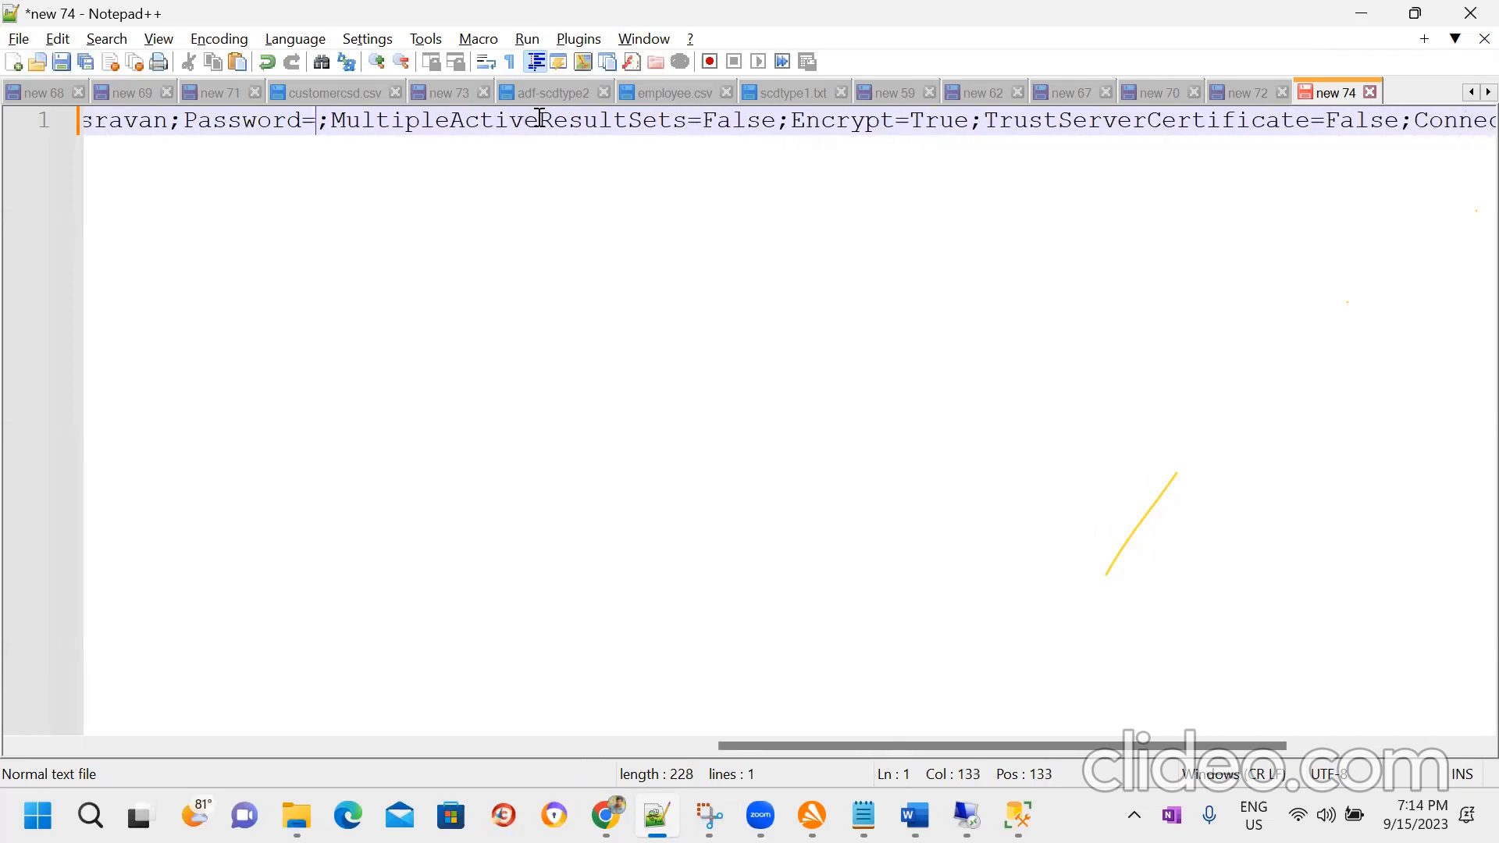
{"action": "key", "text": "ctrl+a"}
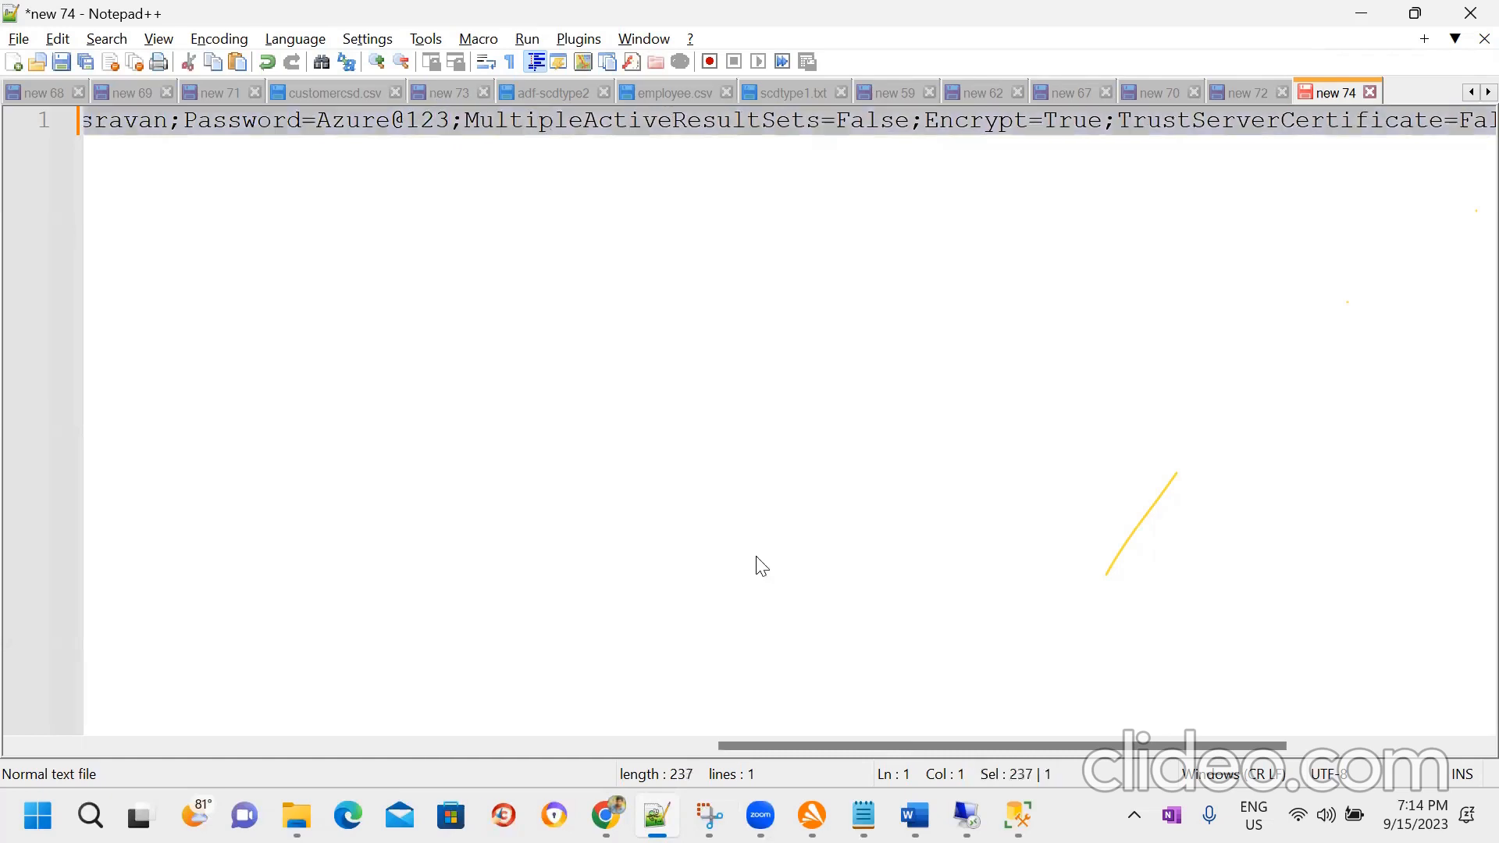
{"action": "left_click", "coordinate": [606, 815]}
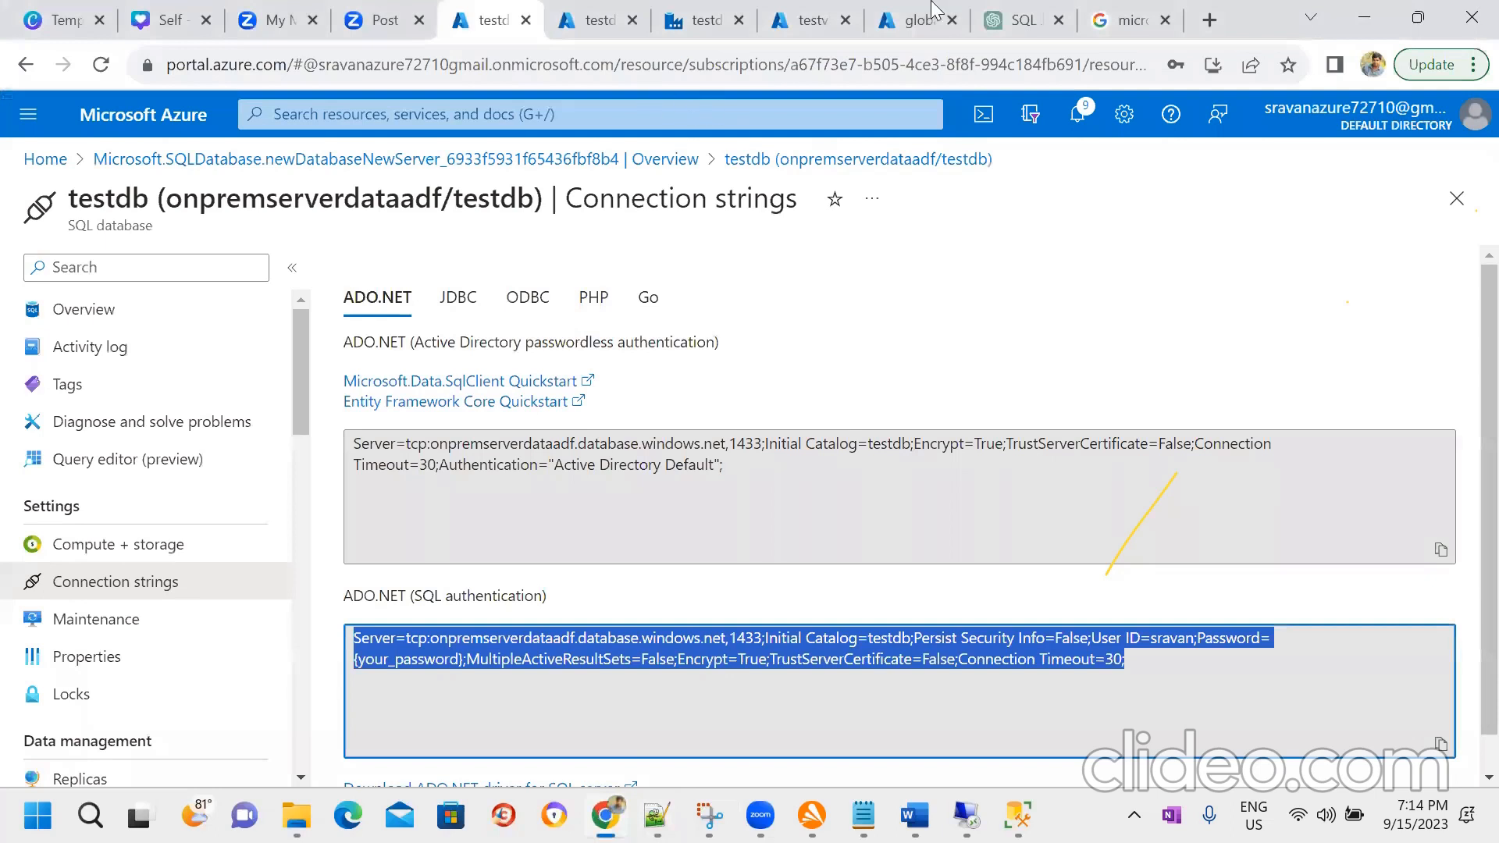
{"action": "left_click", "coordinate": [812, 20]}
Step: Create key vault secret azuresqlconnectionstring with the pasted connection string as its value
{"action": "left_click", "coordinate": [690, 226]}
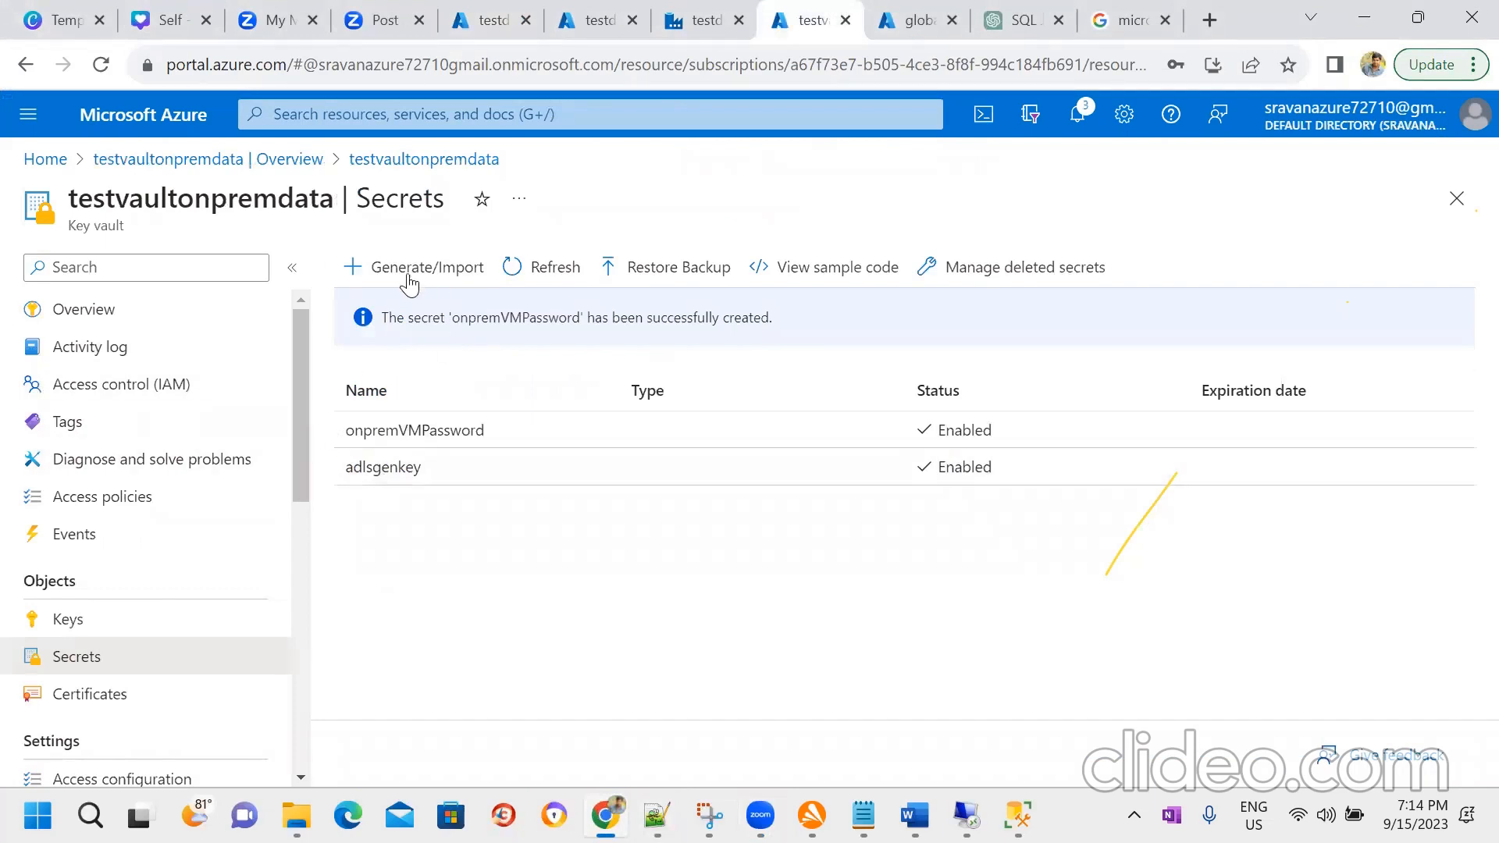
{"action": "left_click", "coordinate": [412, 267]}
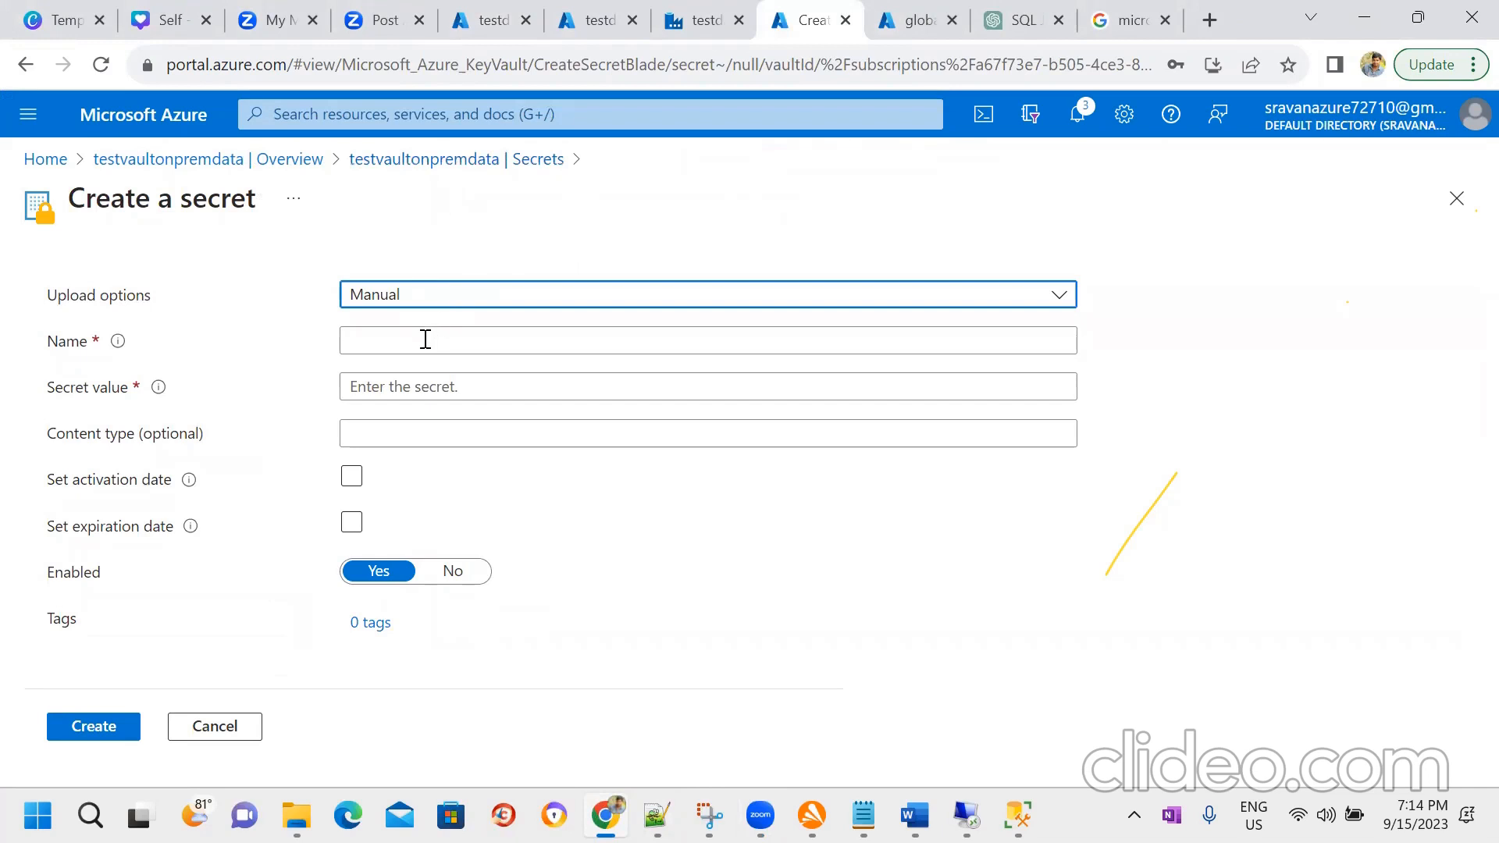
{"action": "left_click", "coordinate": [412, 352]}
{"action": "type", "text": "s"}
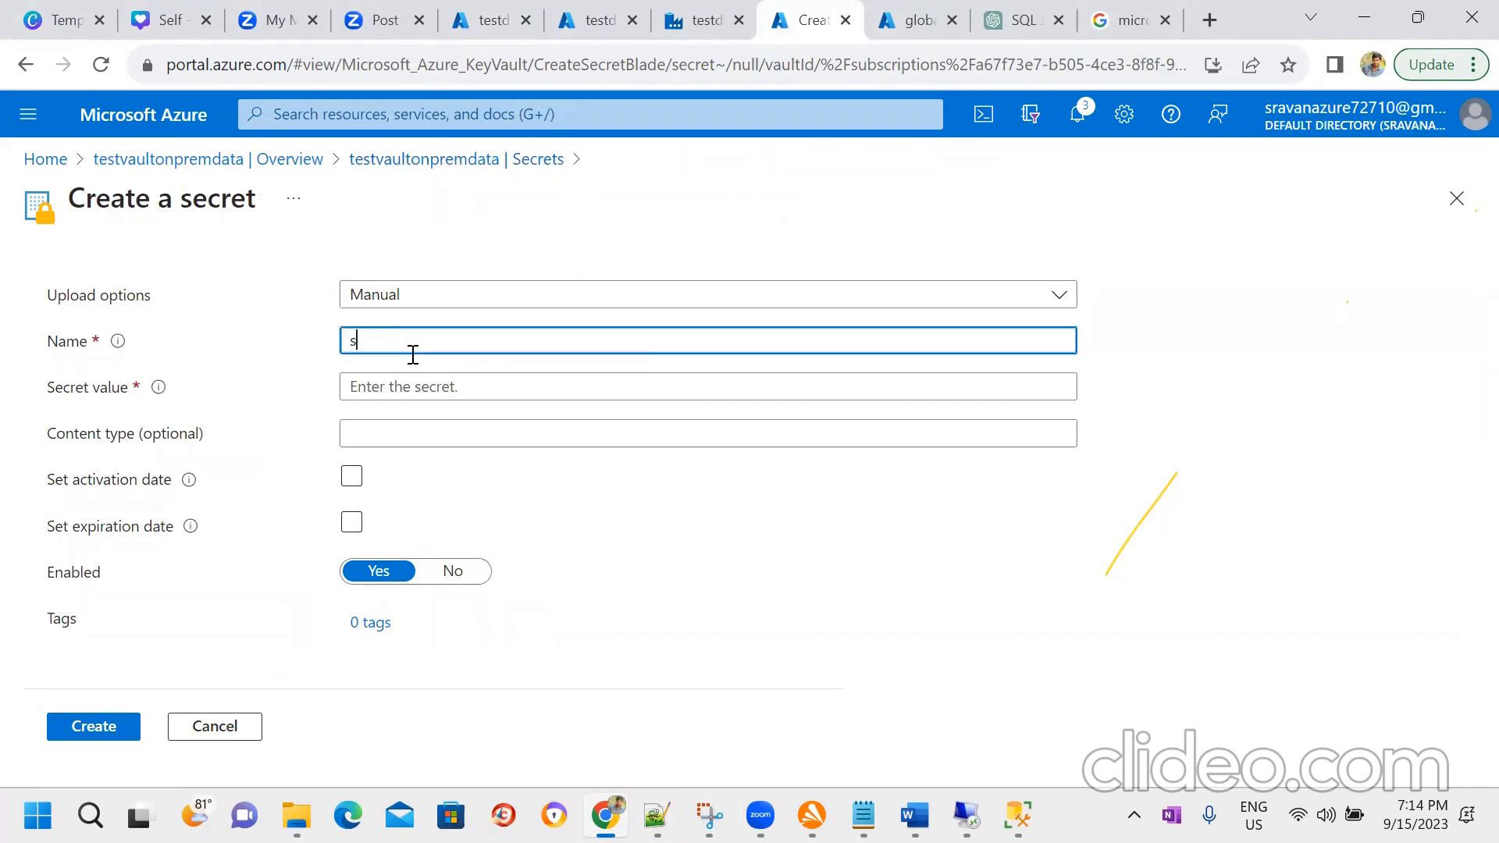
{"action": "type", "text": "azuresqlconnection"}
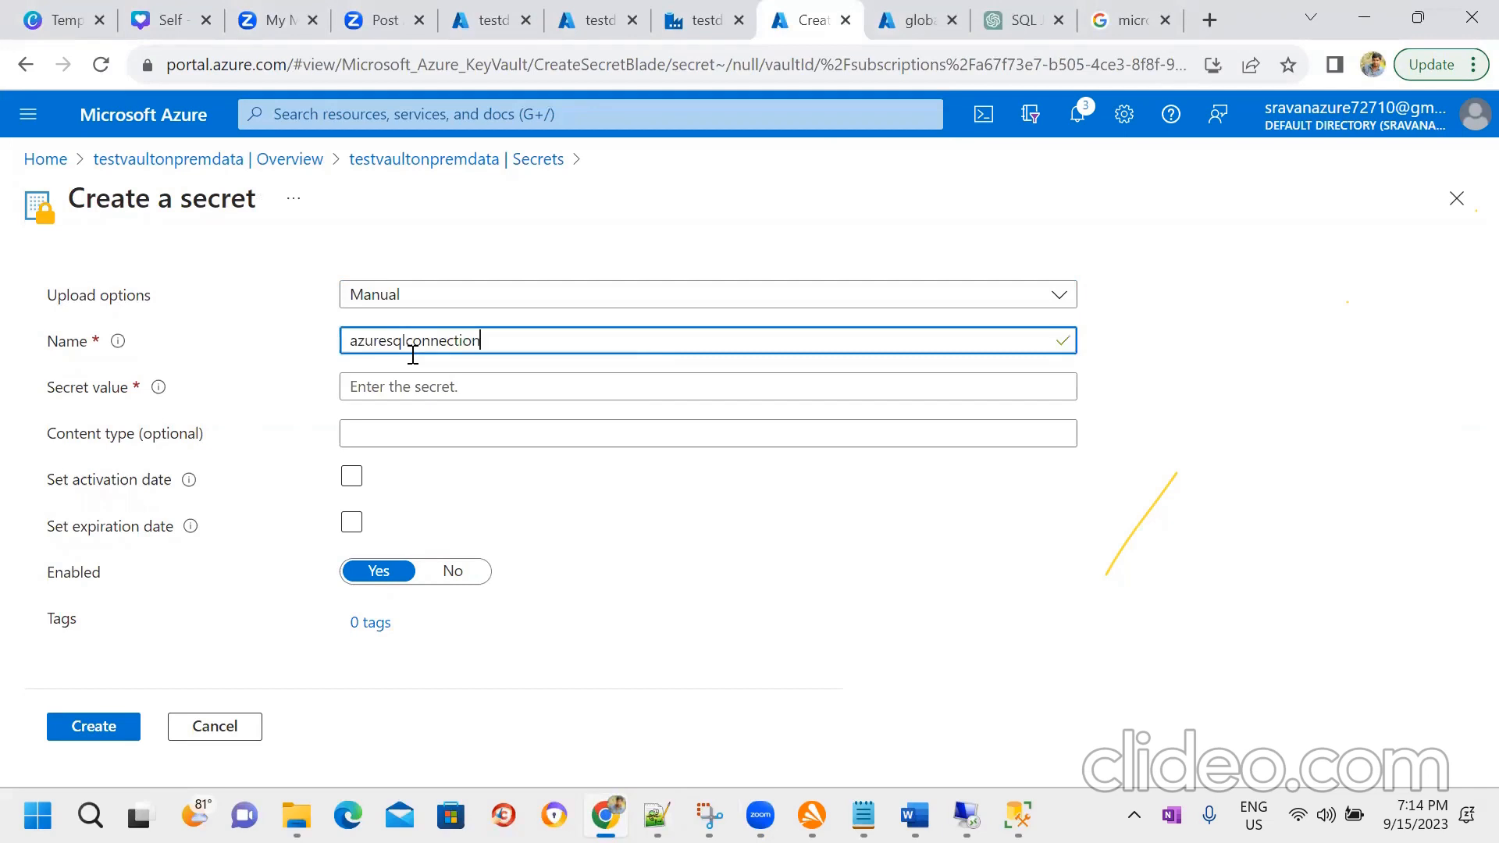
{"action": "type", "text": "string"}
{"action": "left_click", "coordinate": [436, 391]}
{"action": "key", "text": "ctrl+v"}
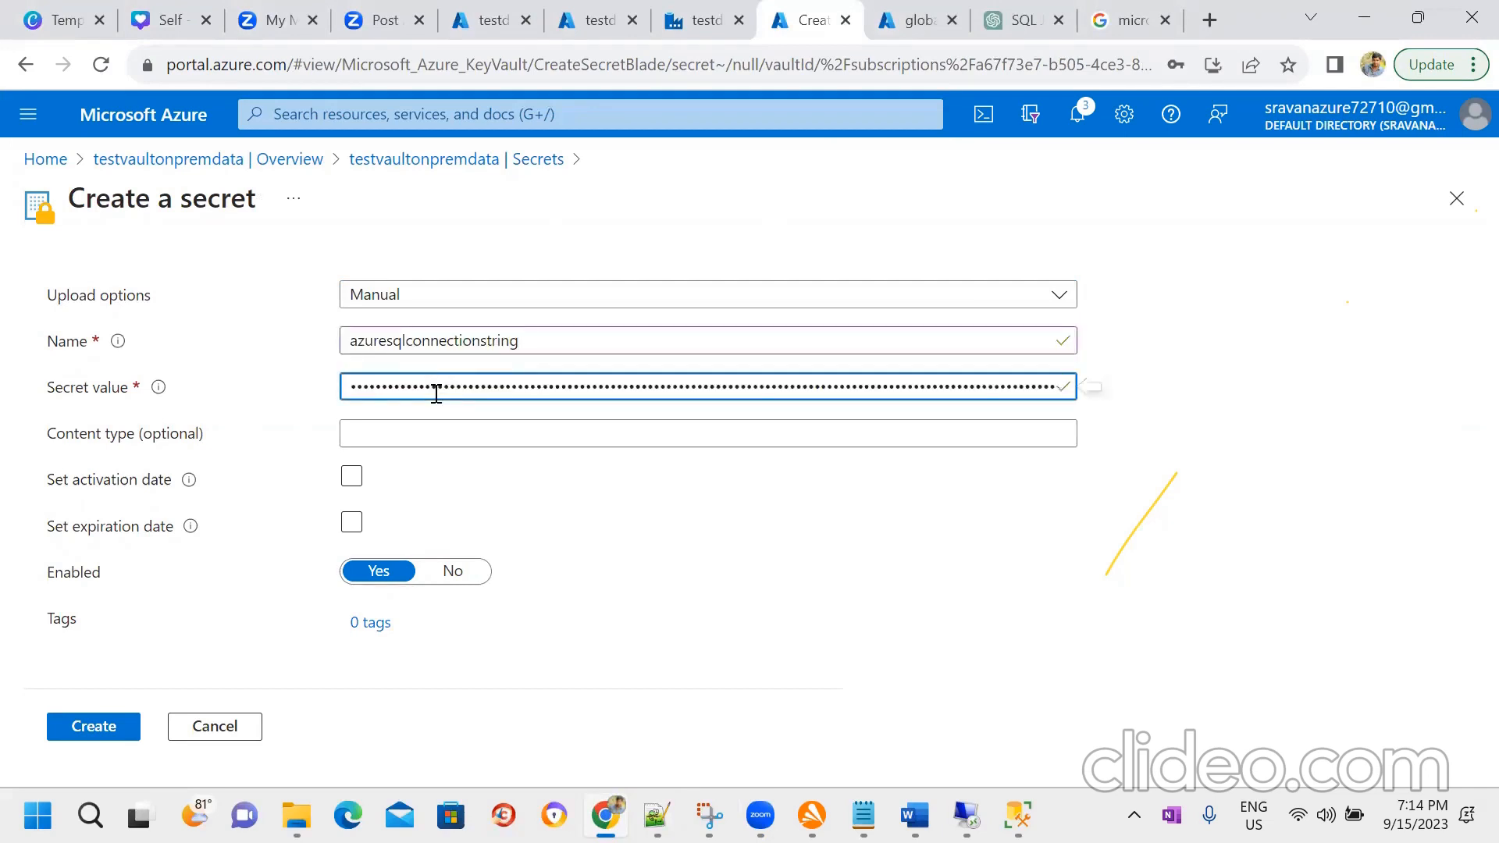
{"action": "left_click", "coordinate": [94, 729]}
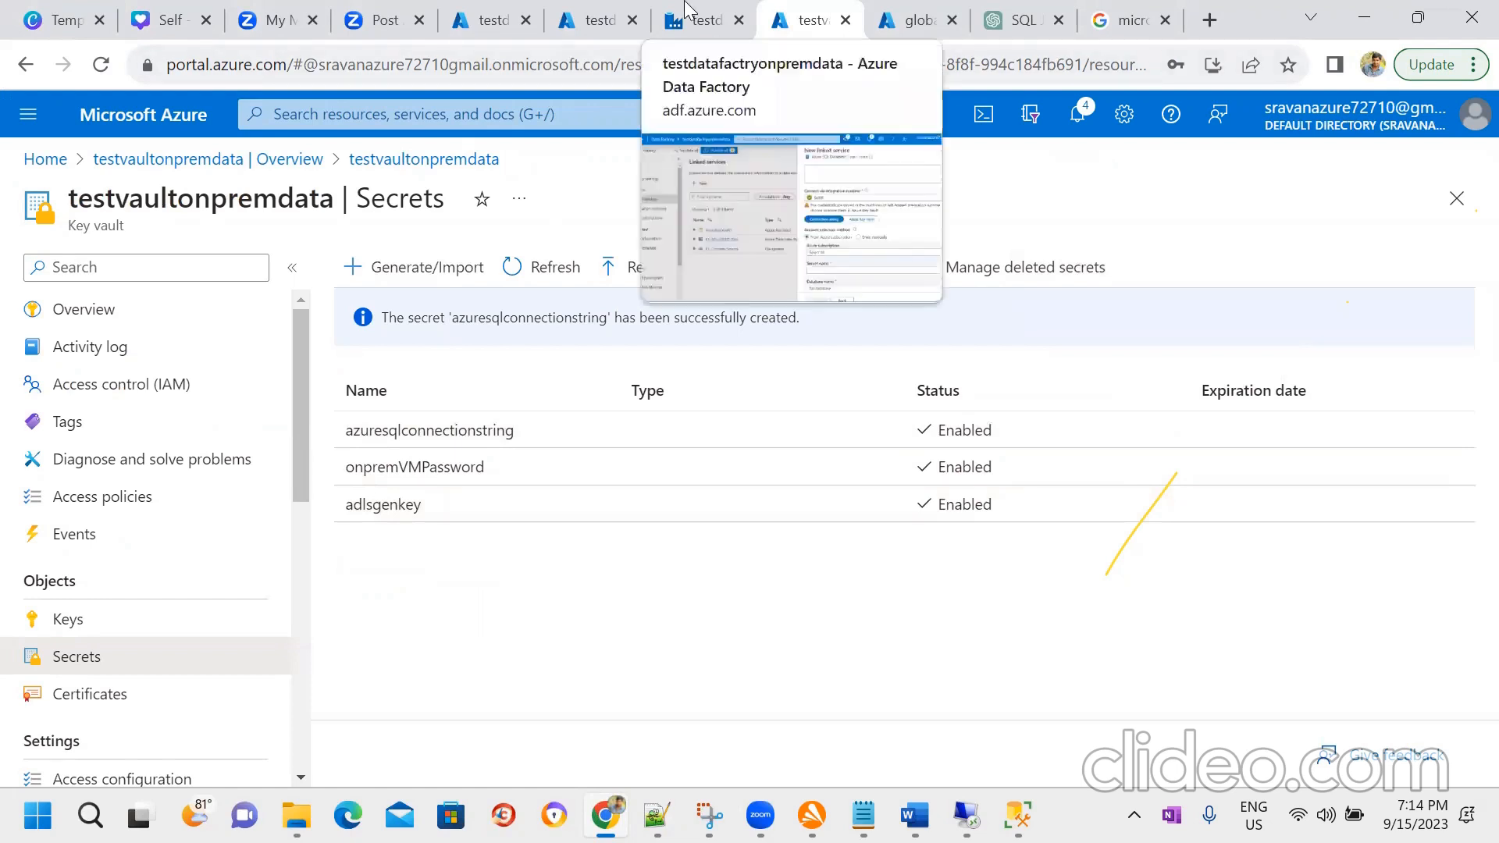
Step: Return to the Data Factory tab with the unfinished Azure SQL linked service form
{"action": "left_click", "coordinate": [687, 14]}
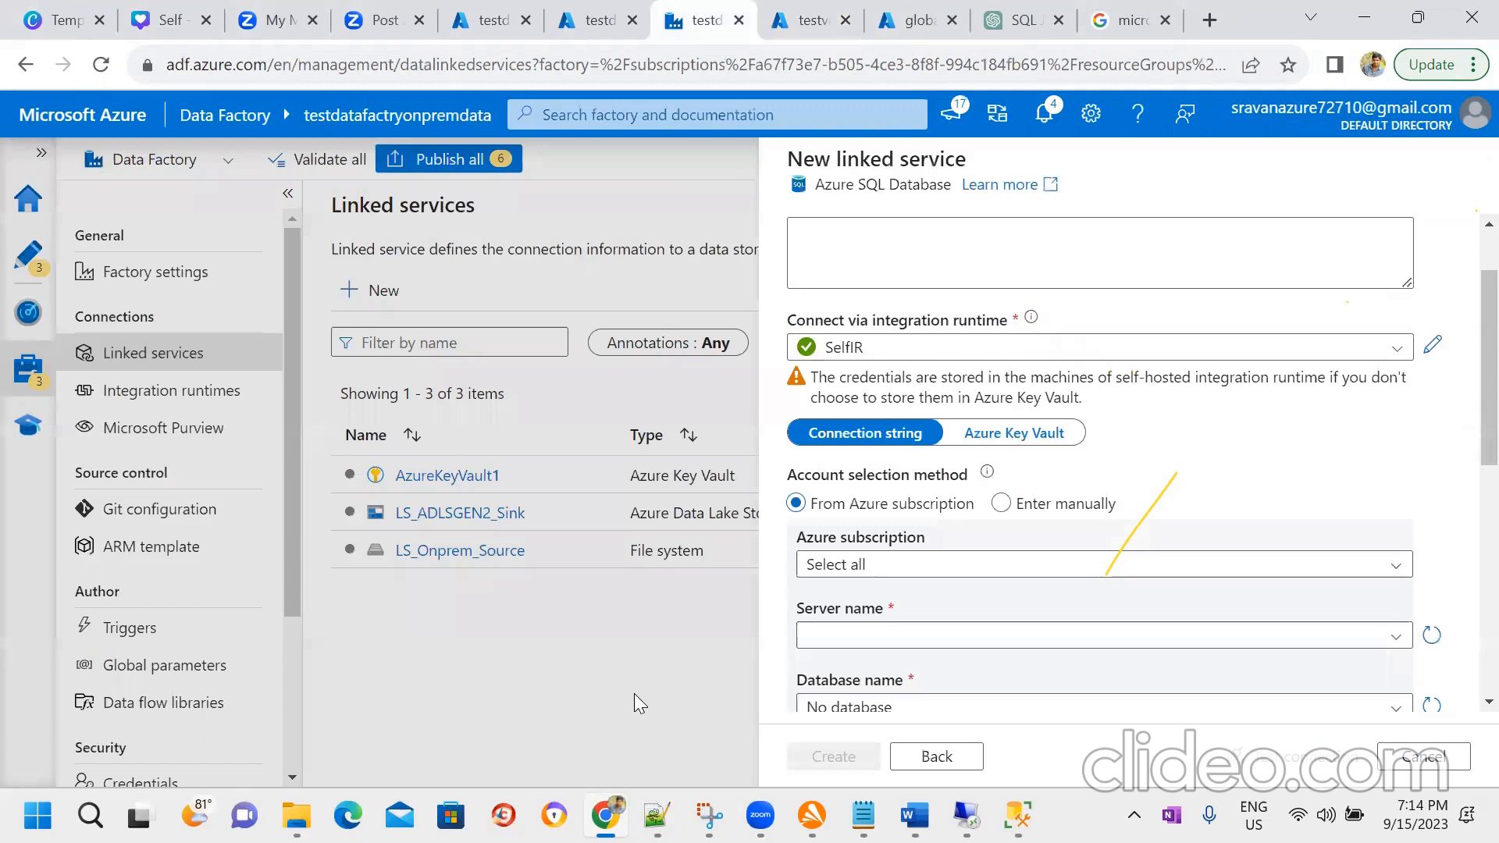
Step: Use Azure Key Vault AzureKeyVault1 with secret azuresqlconnectionstring for the linked service connection
{"action": "left_click", "coordinate": [1041, 432]}
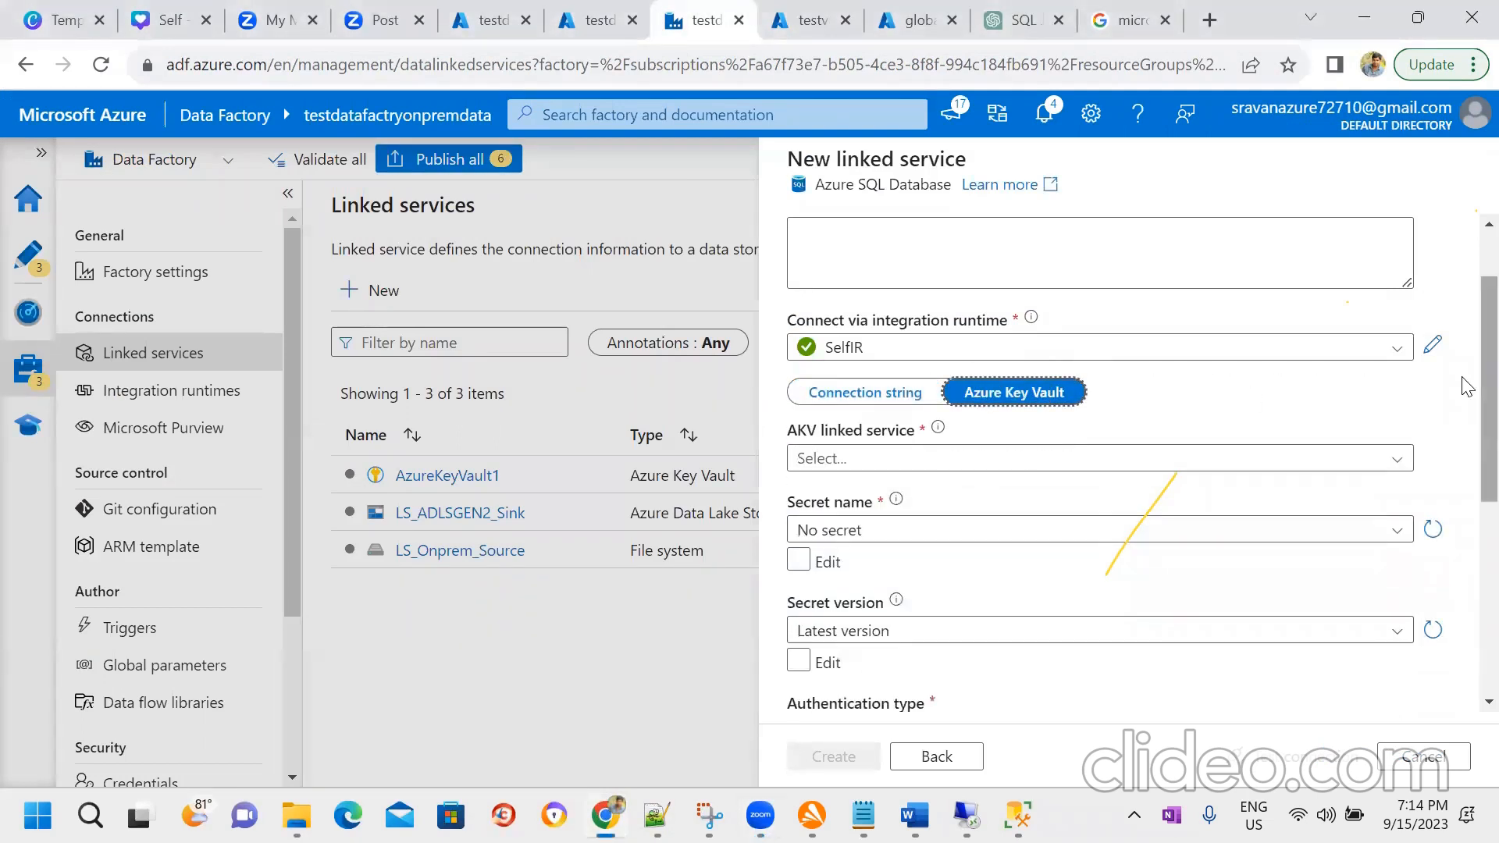
{"action": "scroll", "coordinate": [1466, 386], "scroll_direction": "down", "scroll_amount": 2}
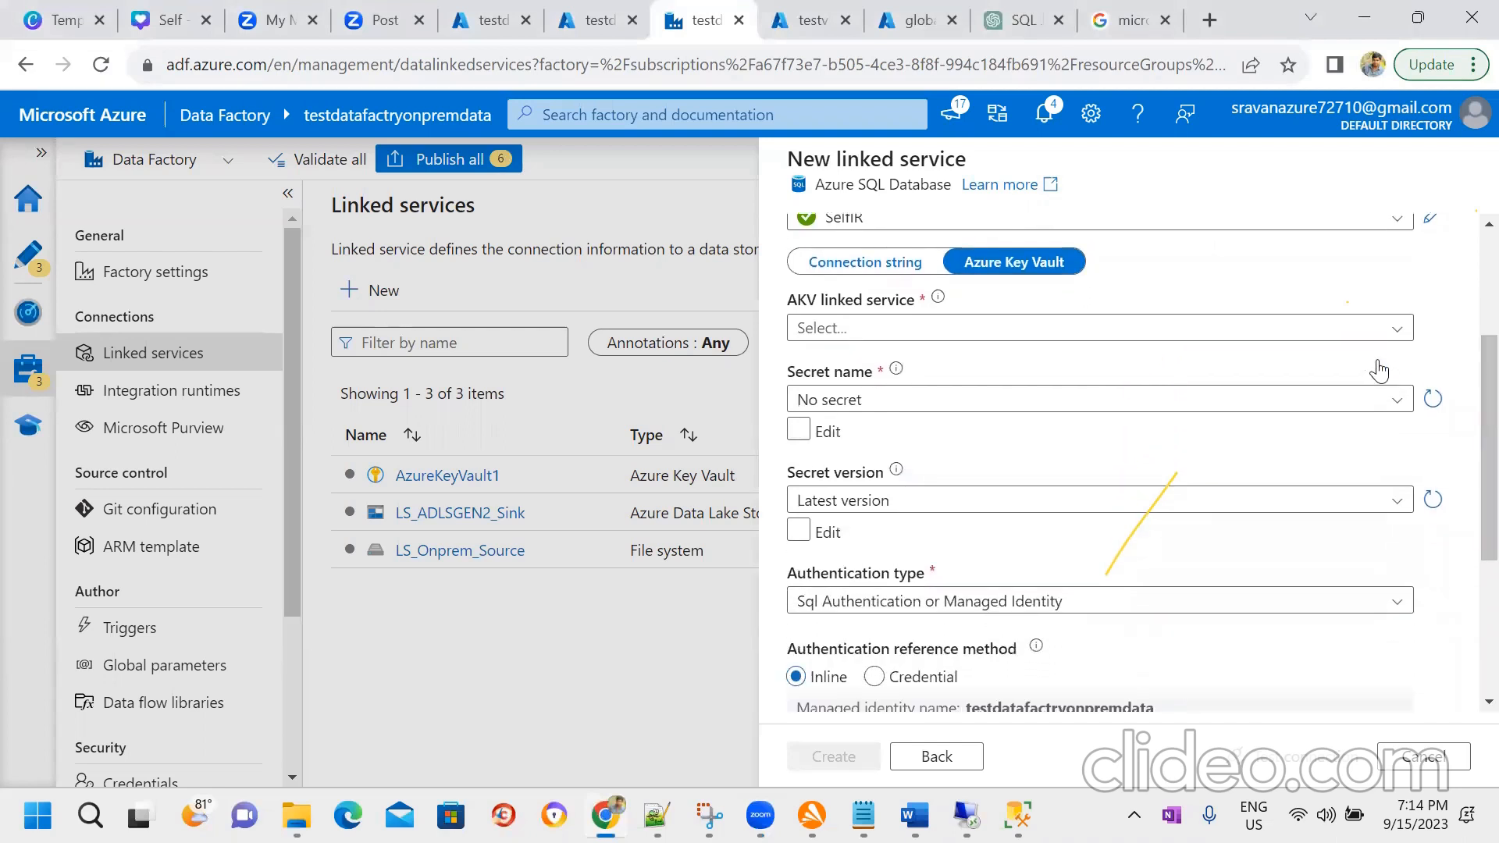
{"action": "left_click", "coordinate": [1362, 342]}
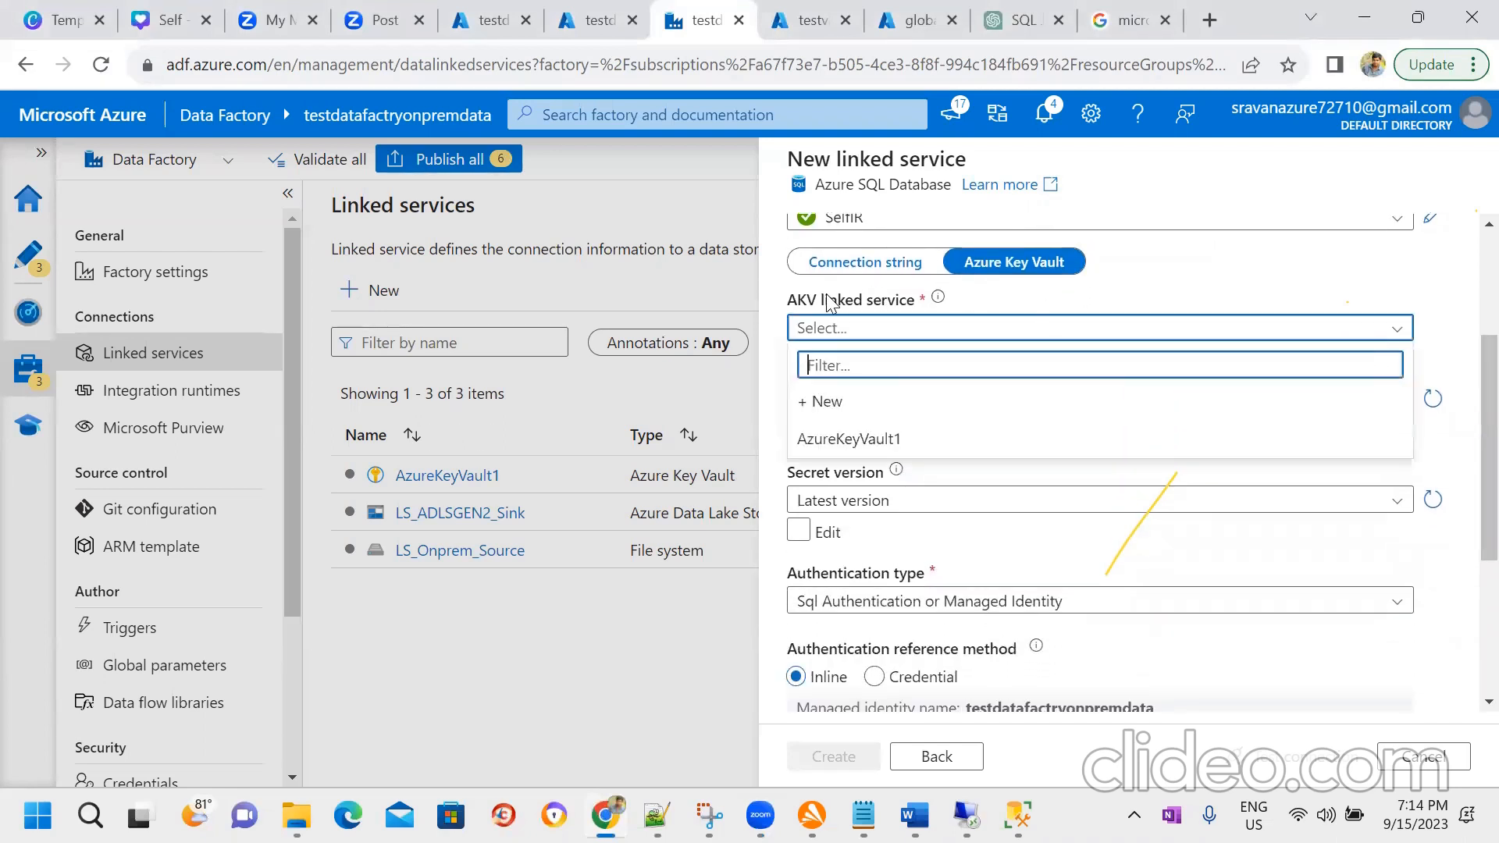
{"action": "left_click", "coordinate": [876, 438]}
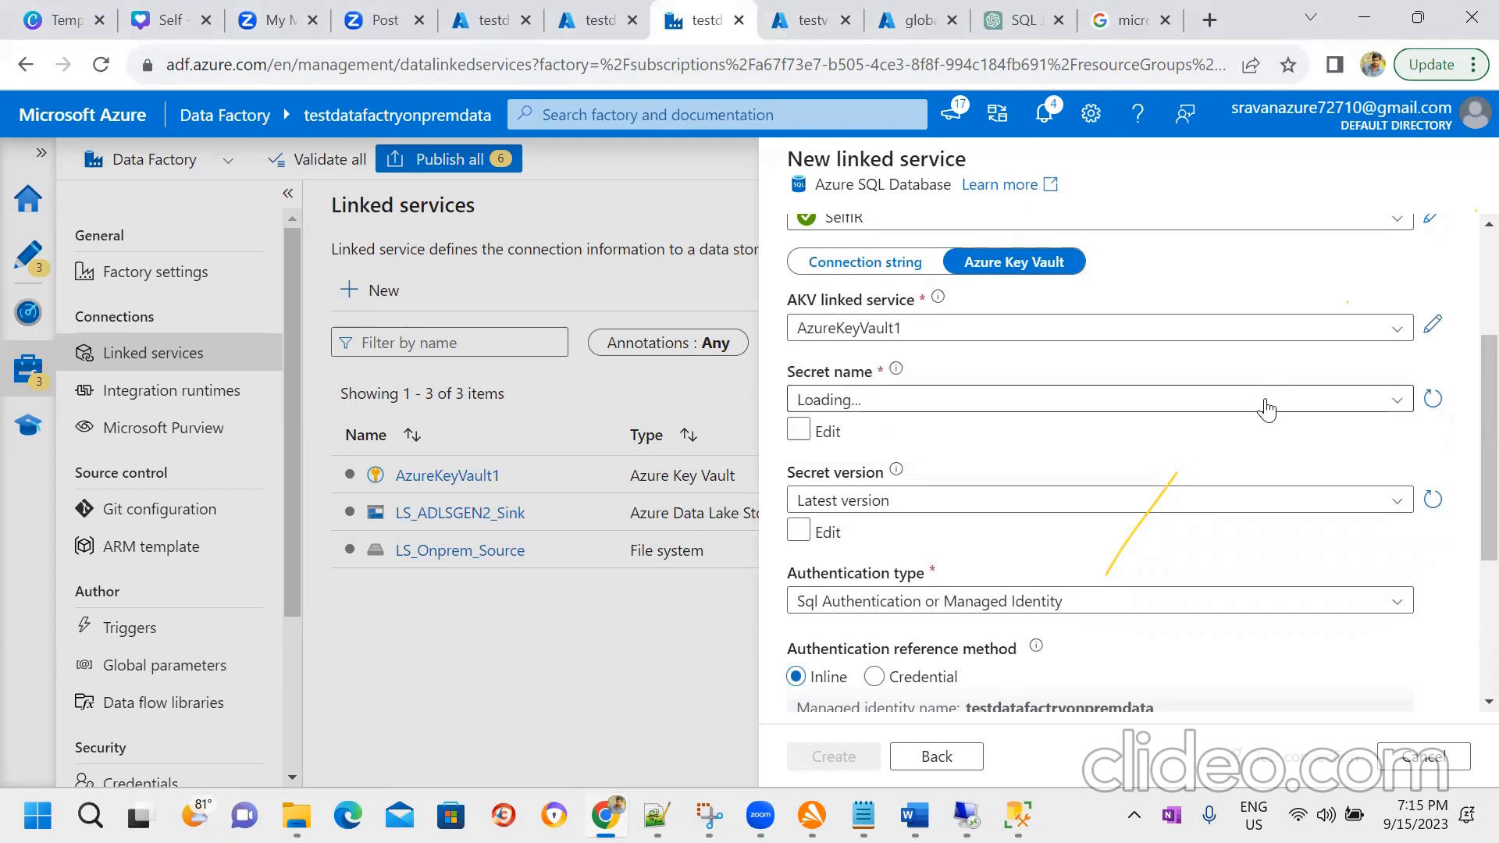
{"action": "left_click", "coordinate": [1435, 401]}
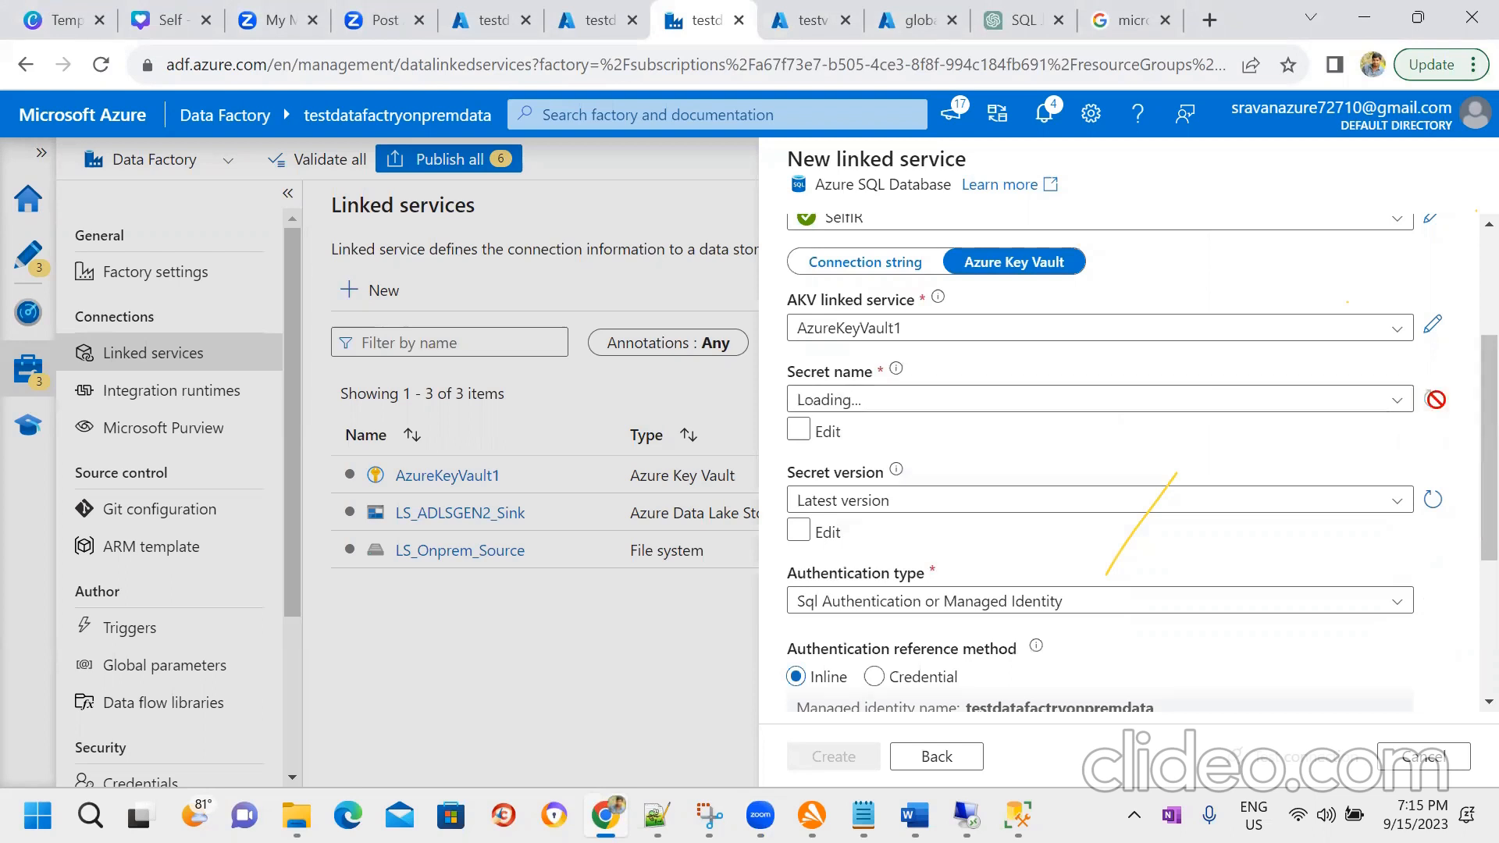
{"action": "left_click", "coordinate": [1397, 399]}
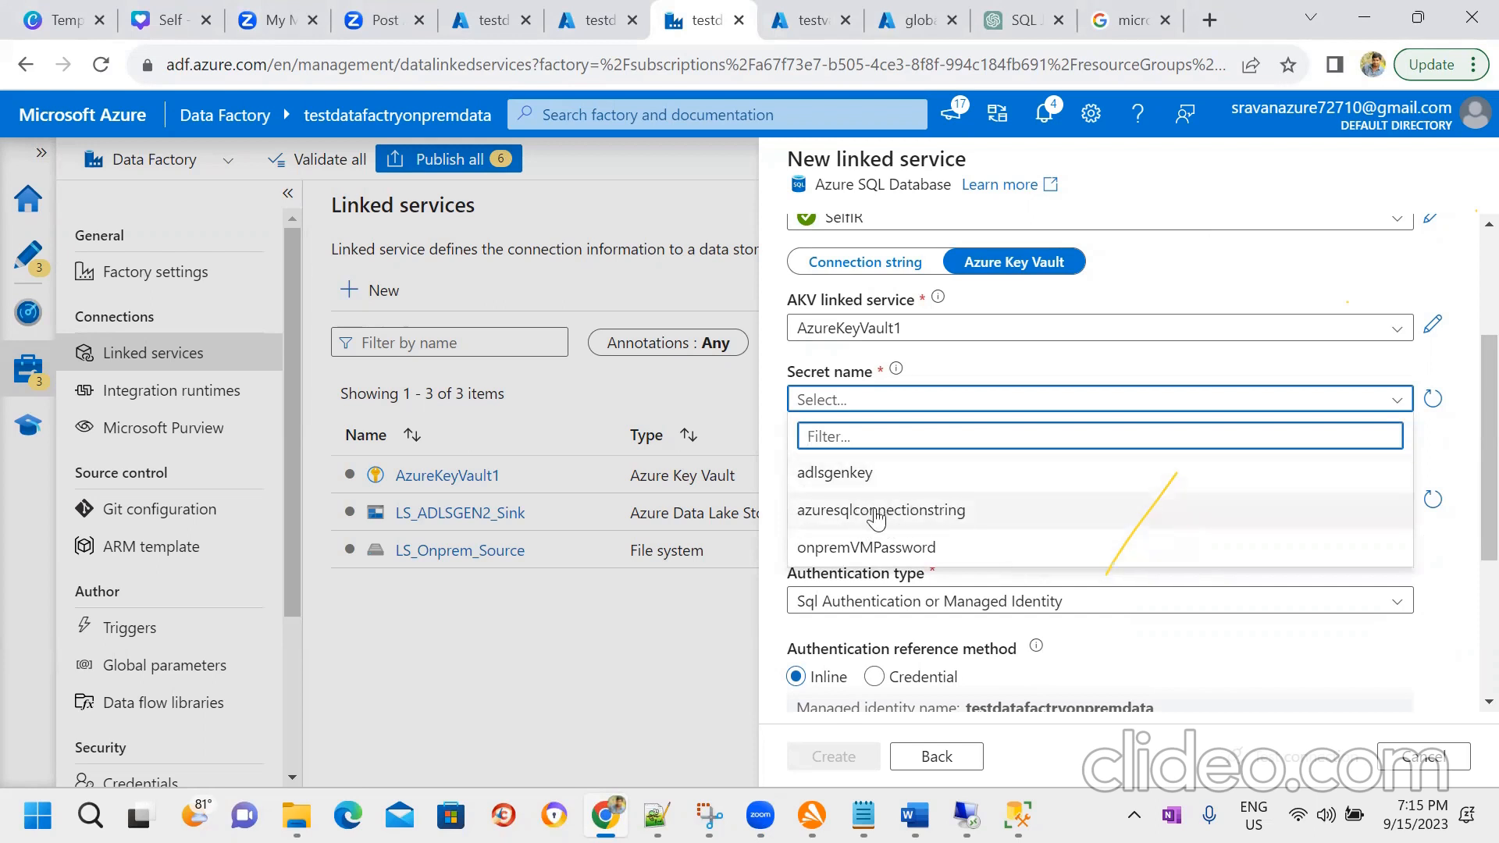
{"action": "left_click", "coordinate": [926, 512]}
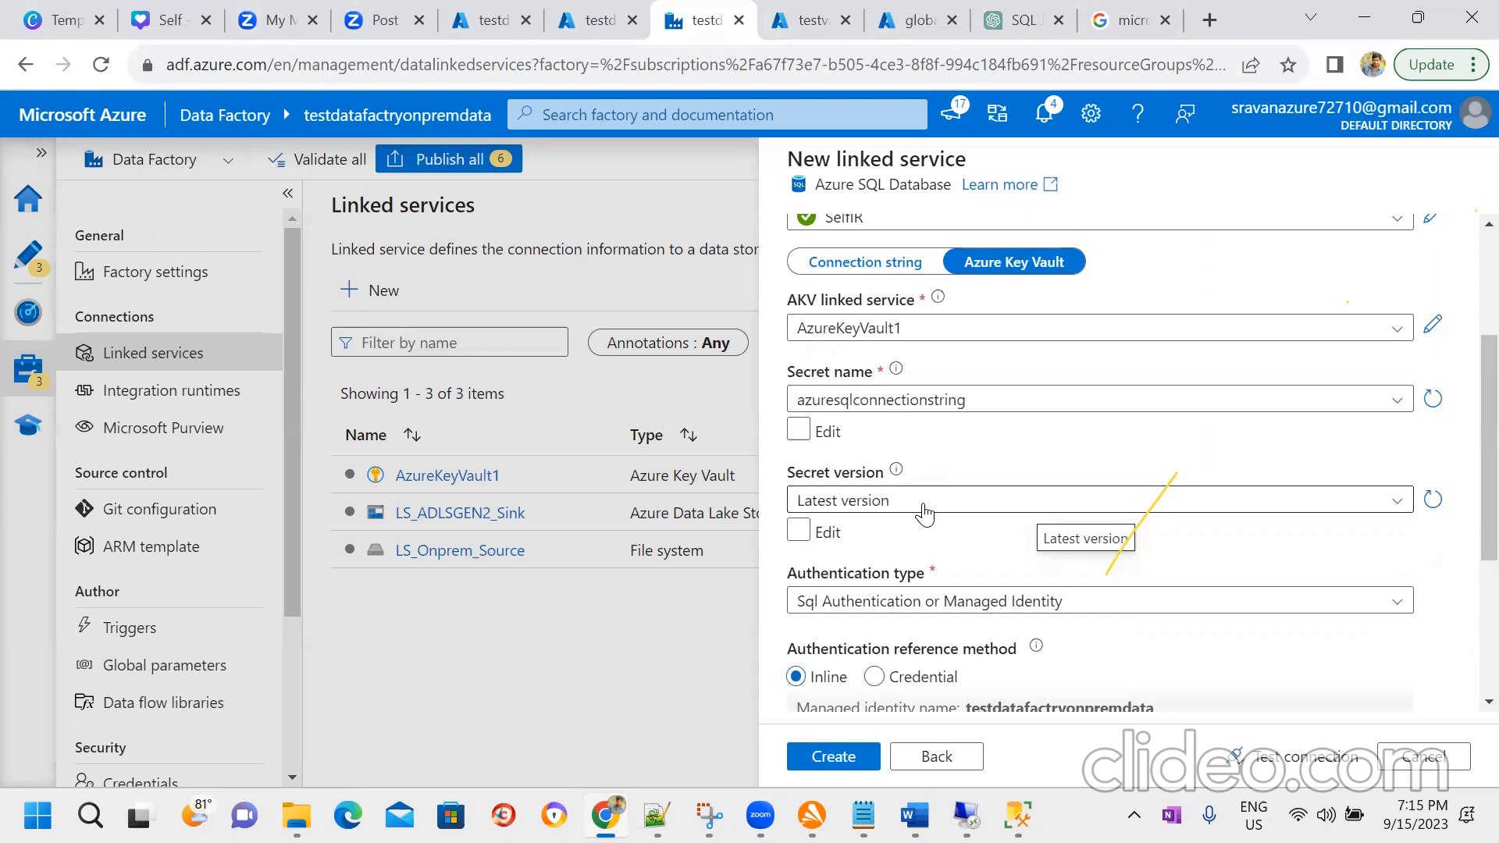
{"action": "scroll", "coordinate": [1466, 516], "scroll_direction": "down", "scroll_amount": 3}
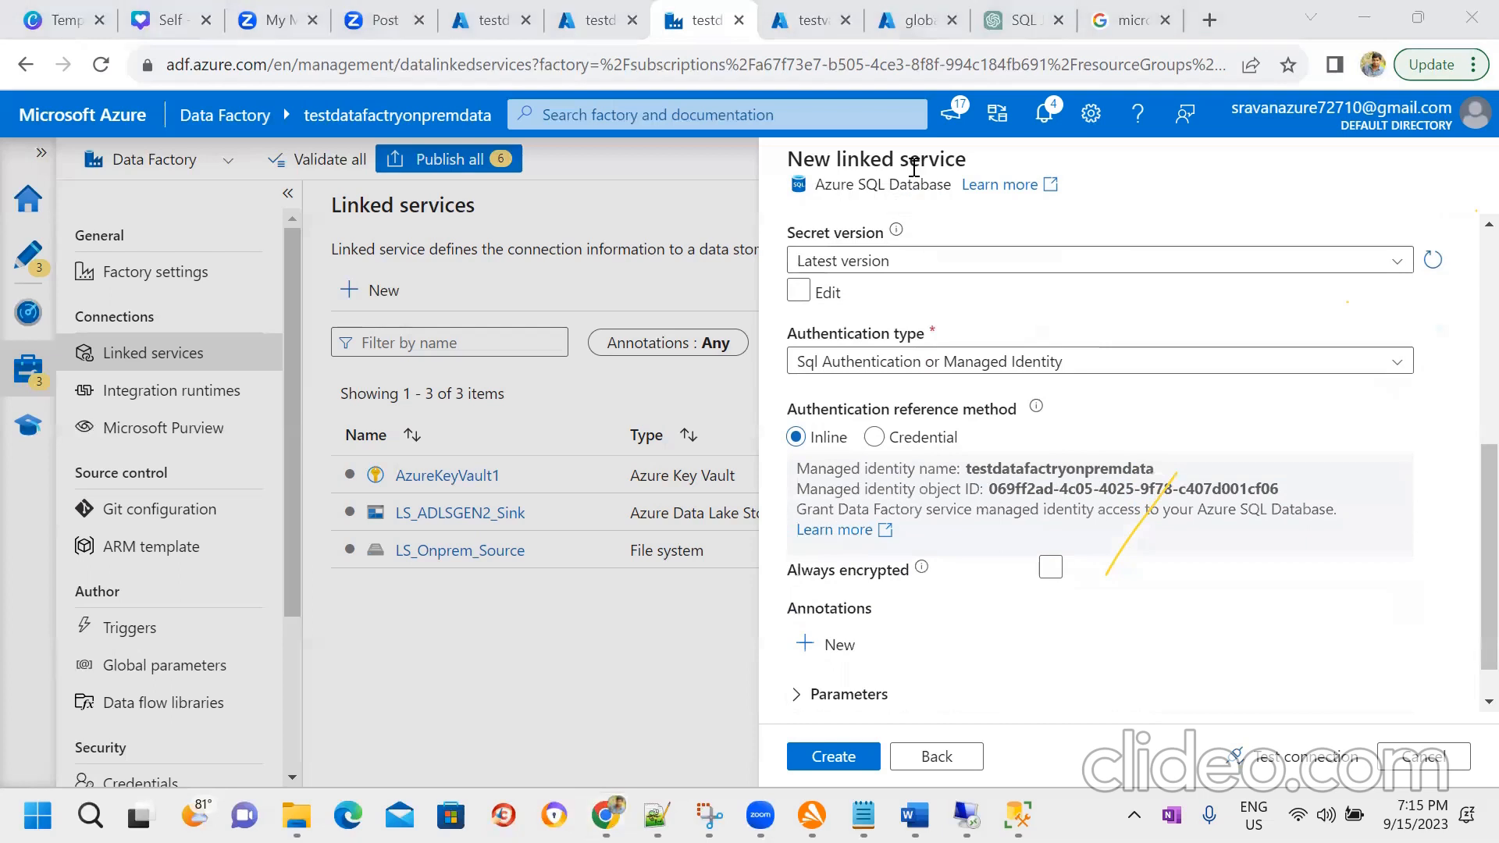
Step: Keep Sql Authentication or Managed Identity, test the connection, and create LS_Azure_SQL
{"action": "left_click", "coordinate": [1355, 368]}
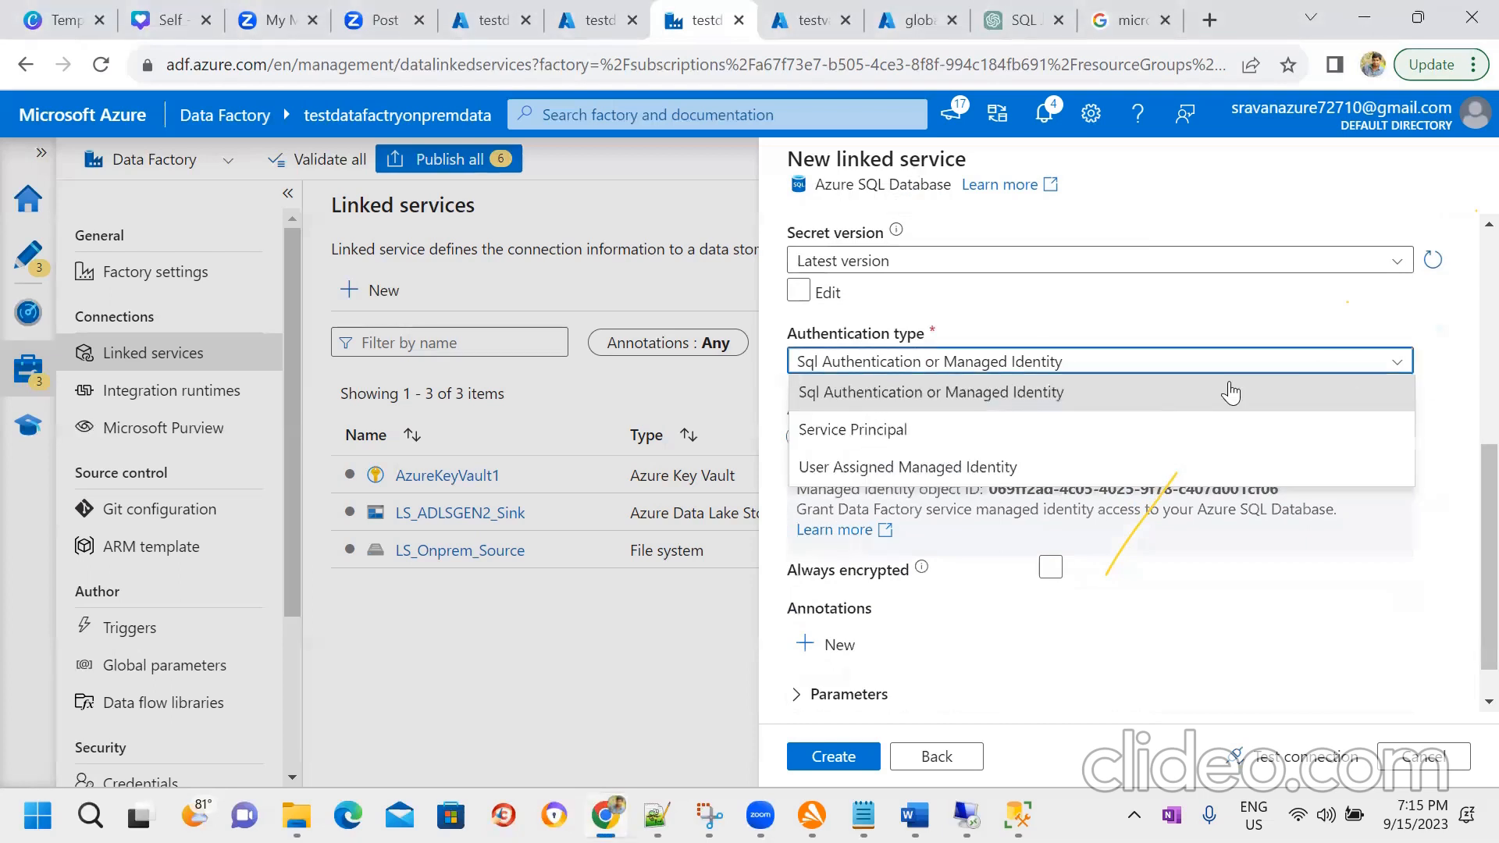
{"action": "left_click", "coordinate": [1064, 393]}
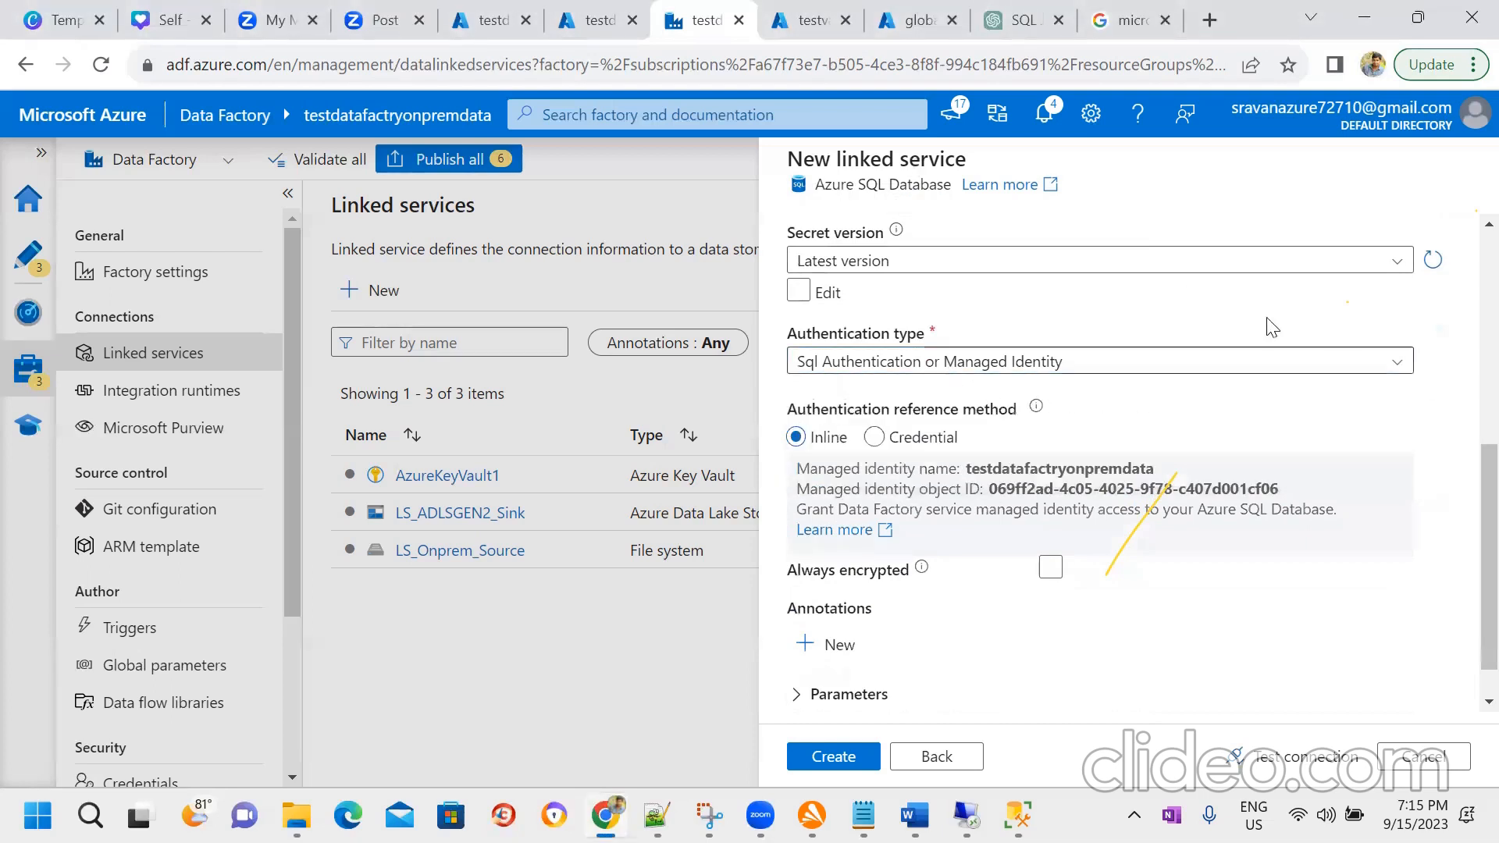
{"action": "left_click", "coordinate": [1296, 761]}
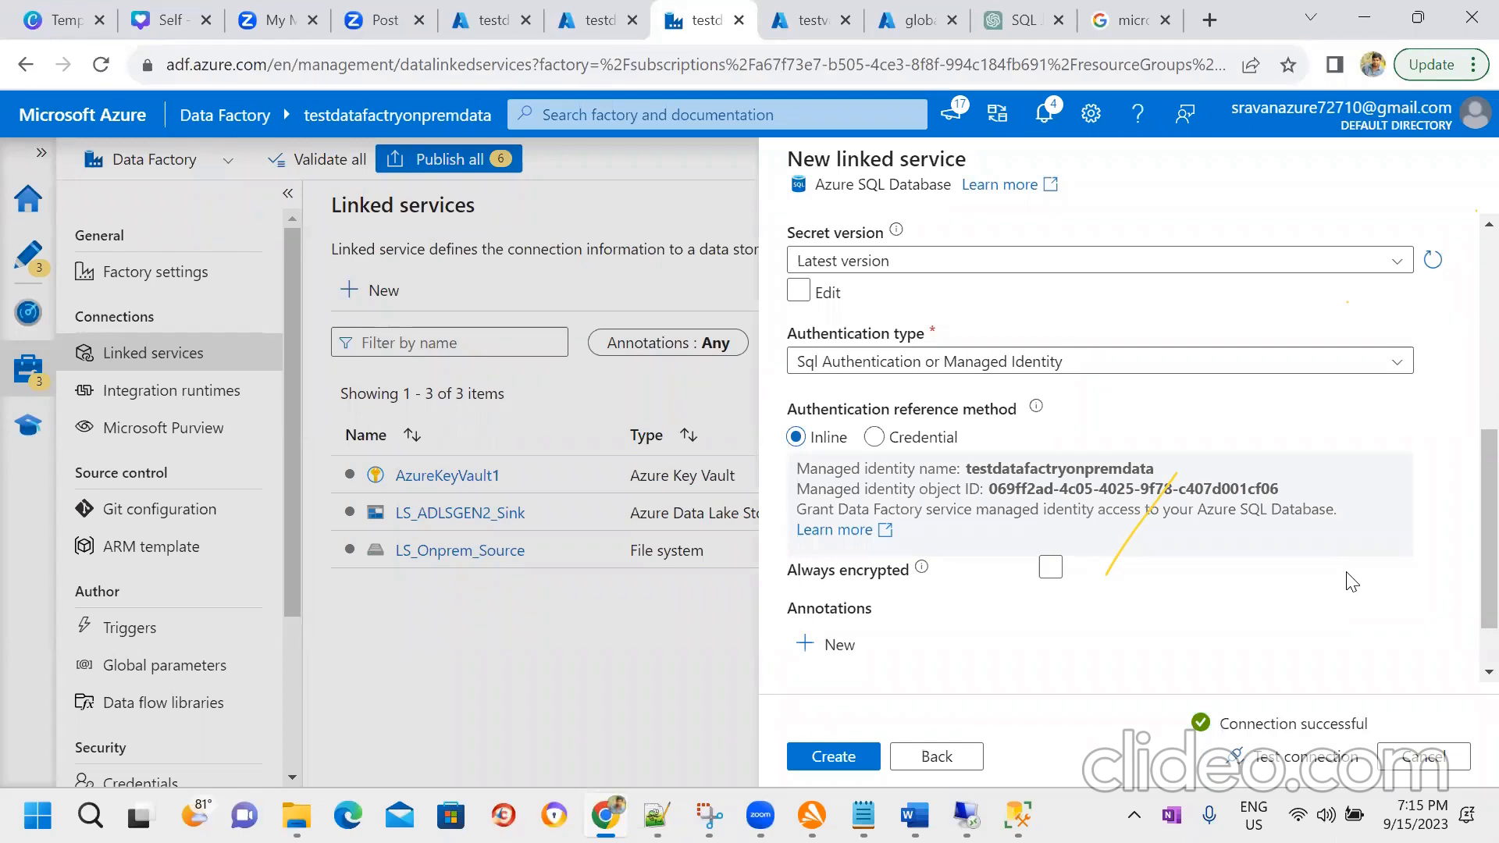
{"action": "left_click", "coordinate": [859, 755]}
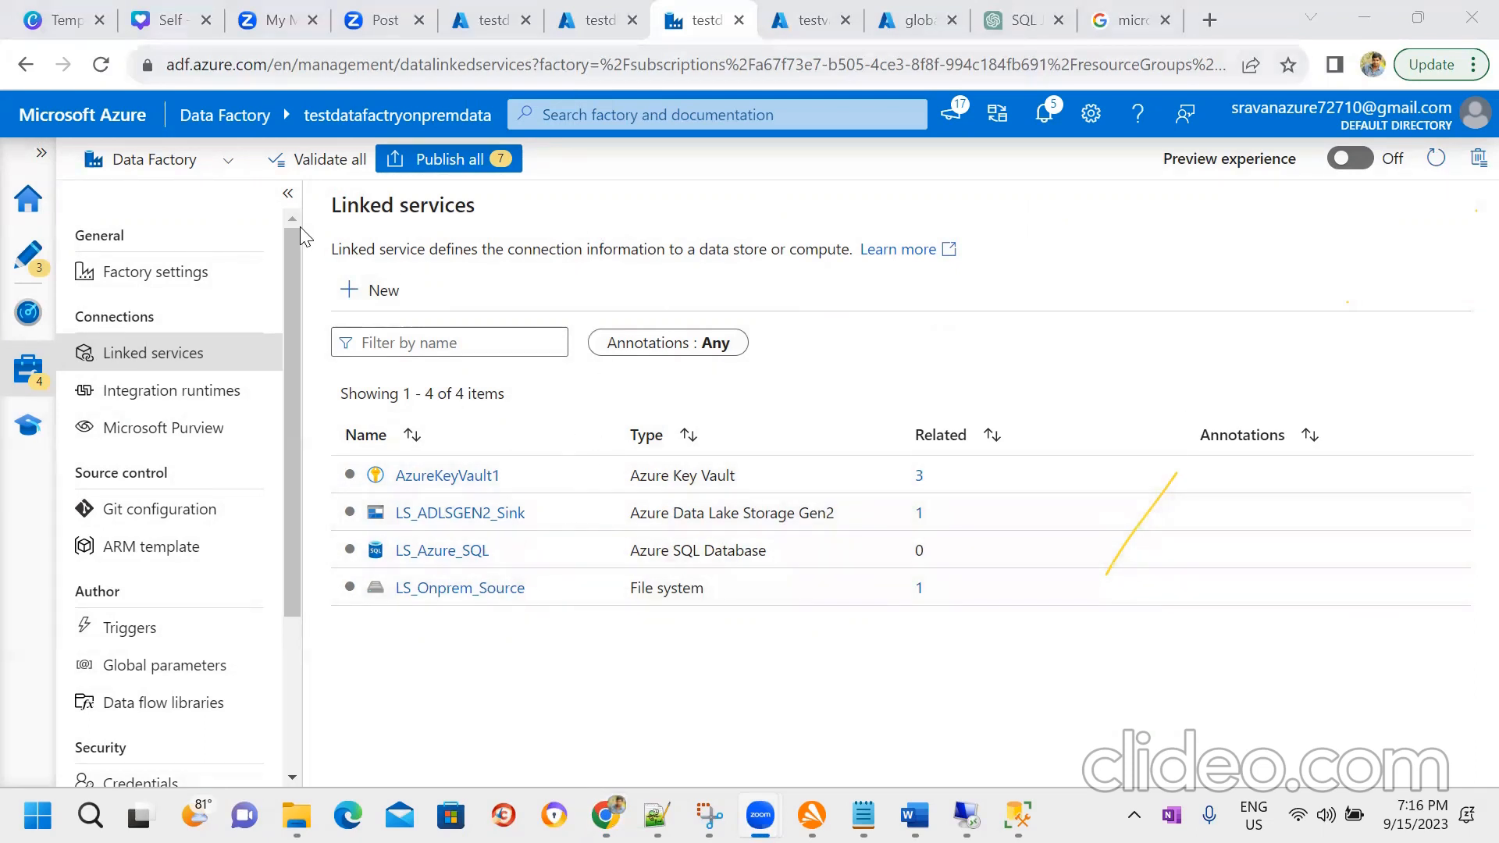
Step: Start a new dataset from Author, searching 'azure sql' and choosing Azure SQL Database
{"action": "left_click", "coordinate": [28, 268]}
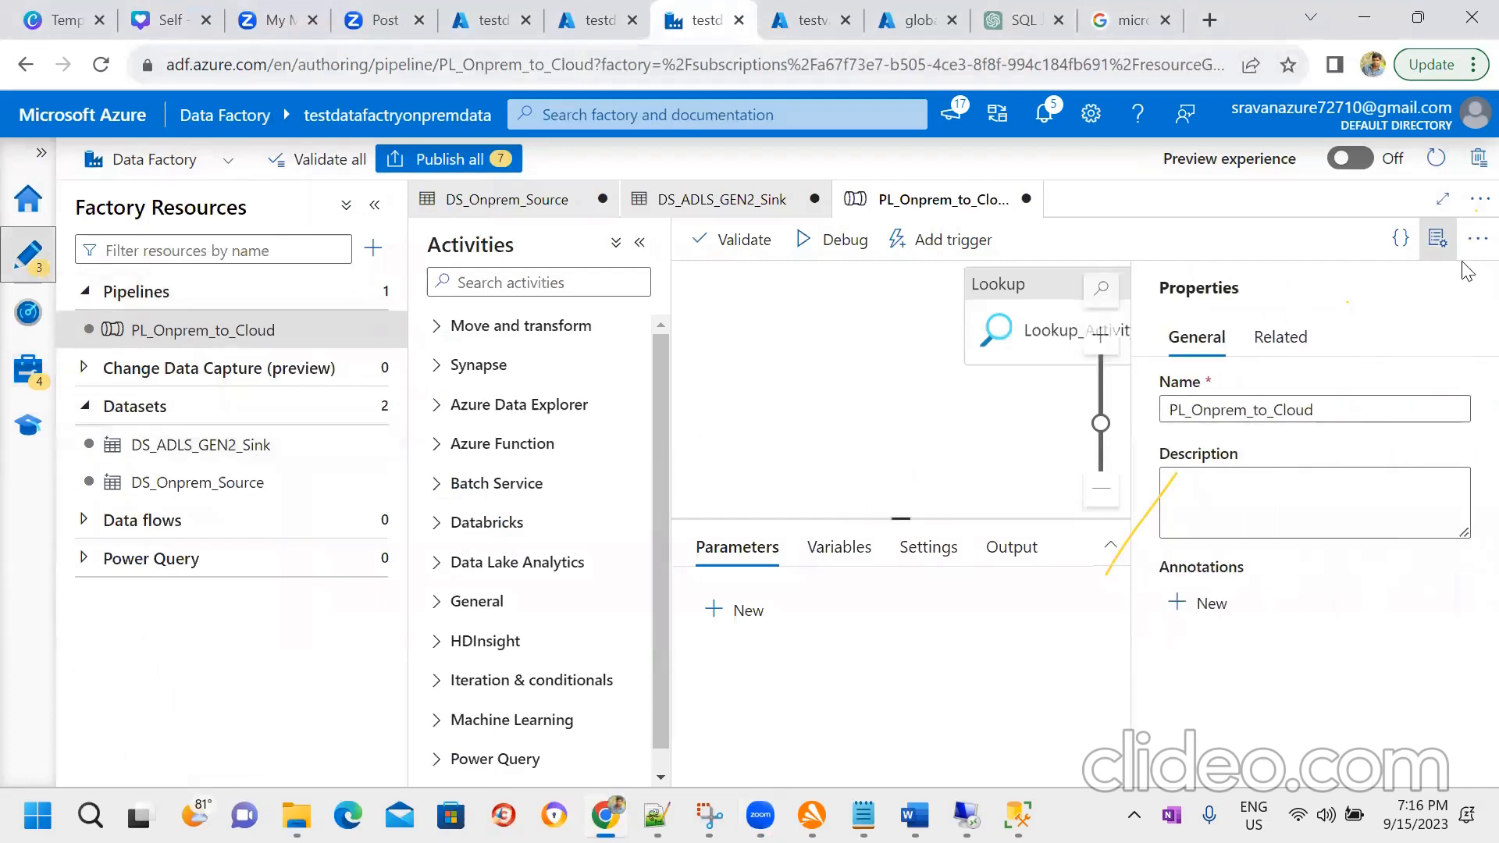
{"action": "left_click", "coordinate": [1438, 238]}
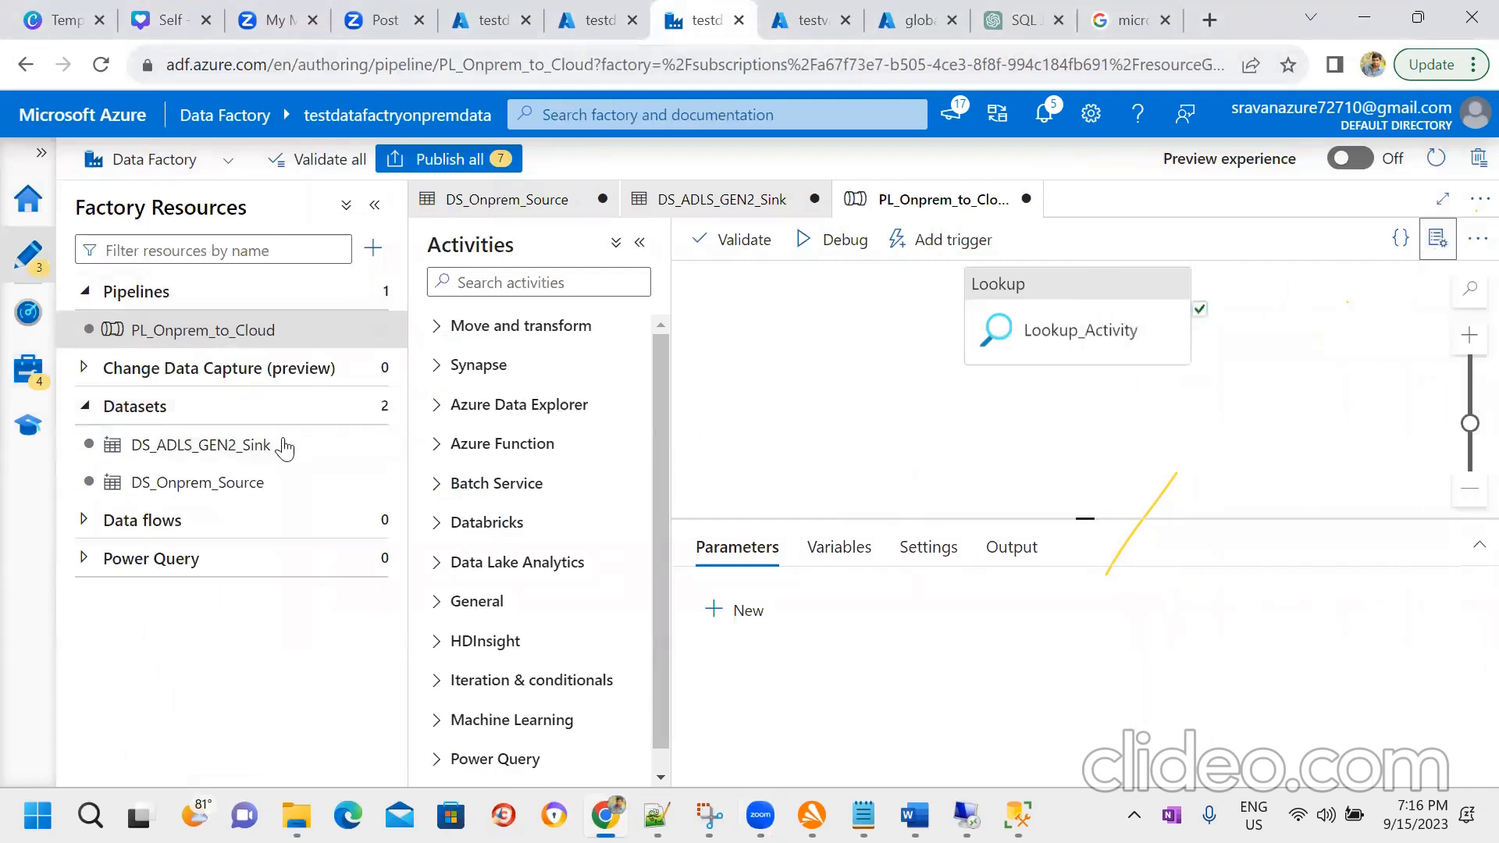
{"action": "left_click", "coordinate": [369, 407]}
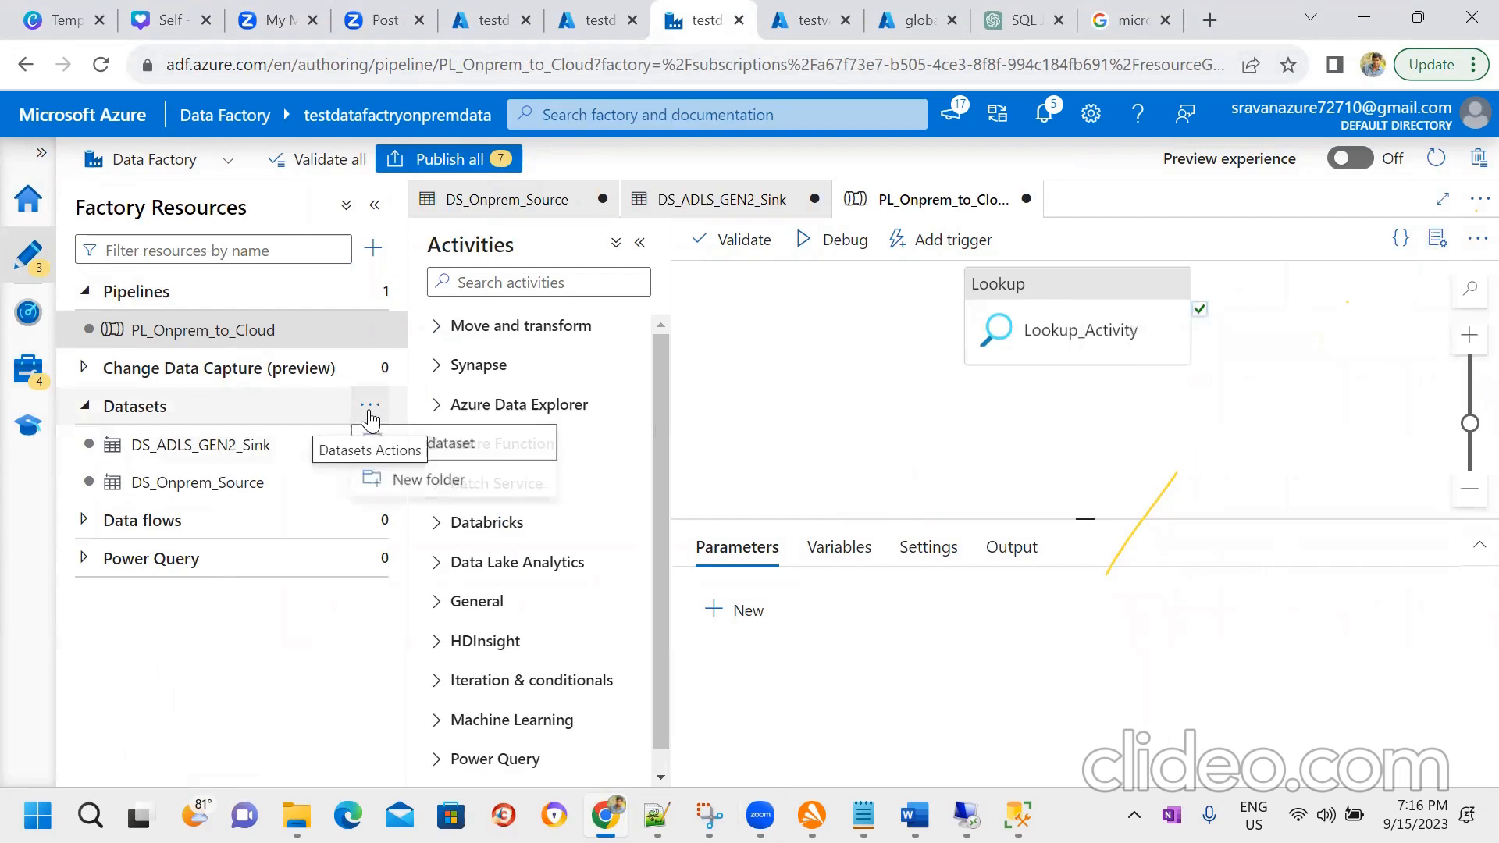
{"action": "left_click", "coordinate": [437, 445]}
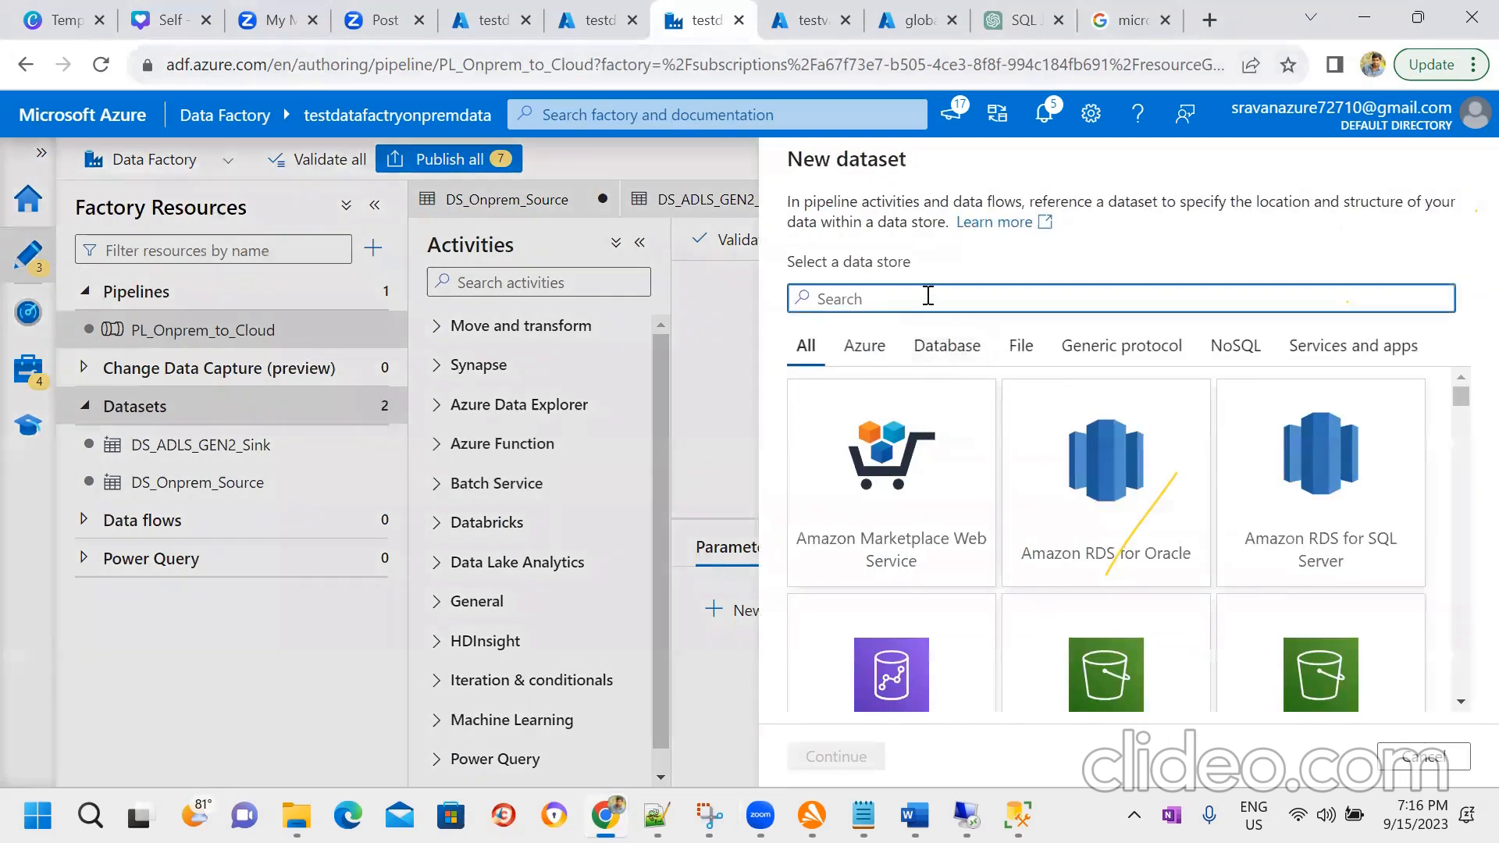
{"action": "type", "text": "azure sql"}
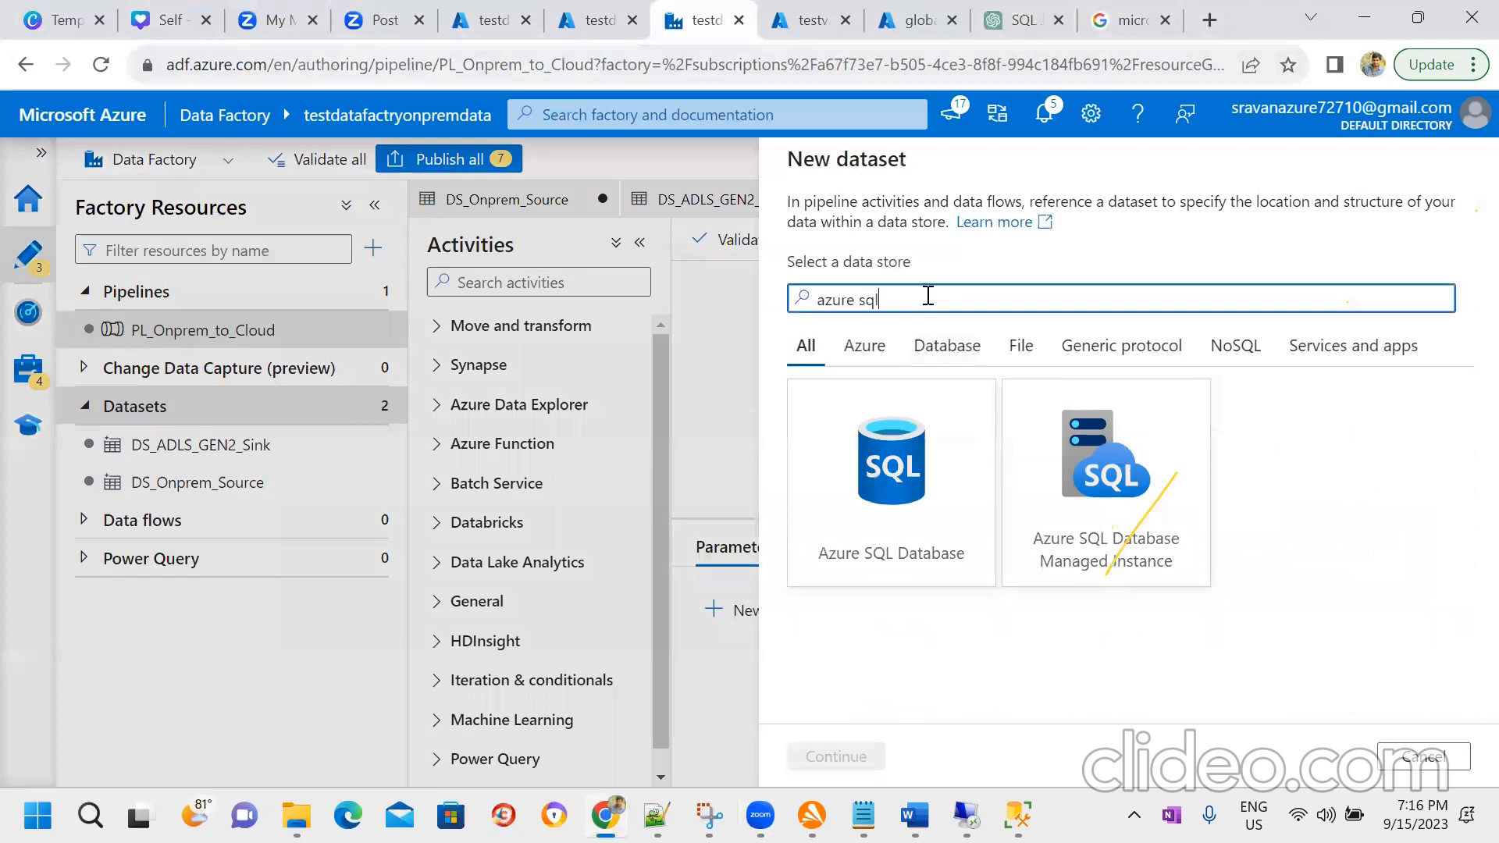
{"action": "left_click", "coordinate": [925, 488]}
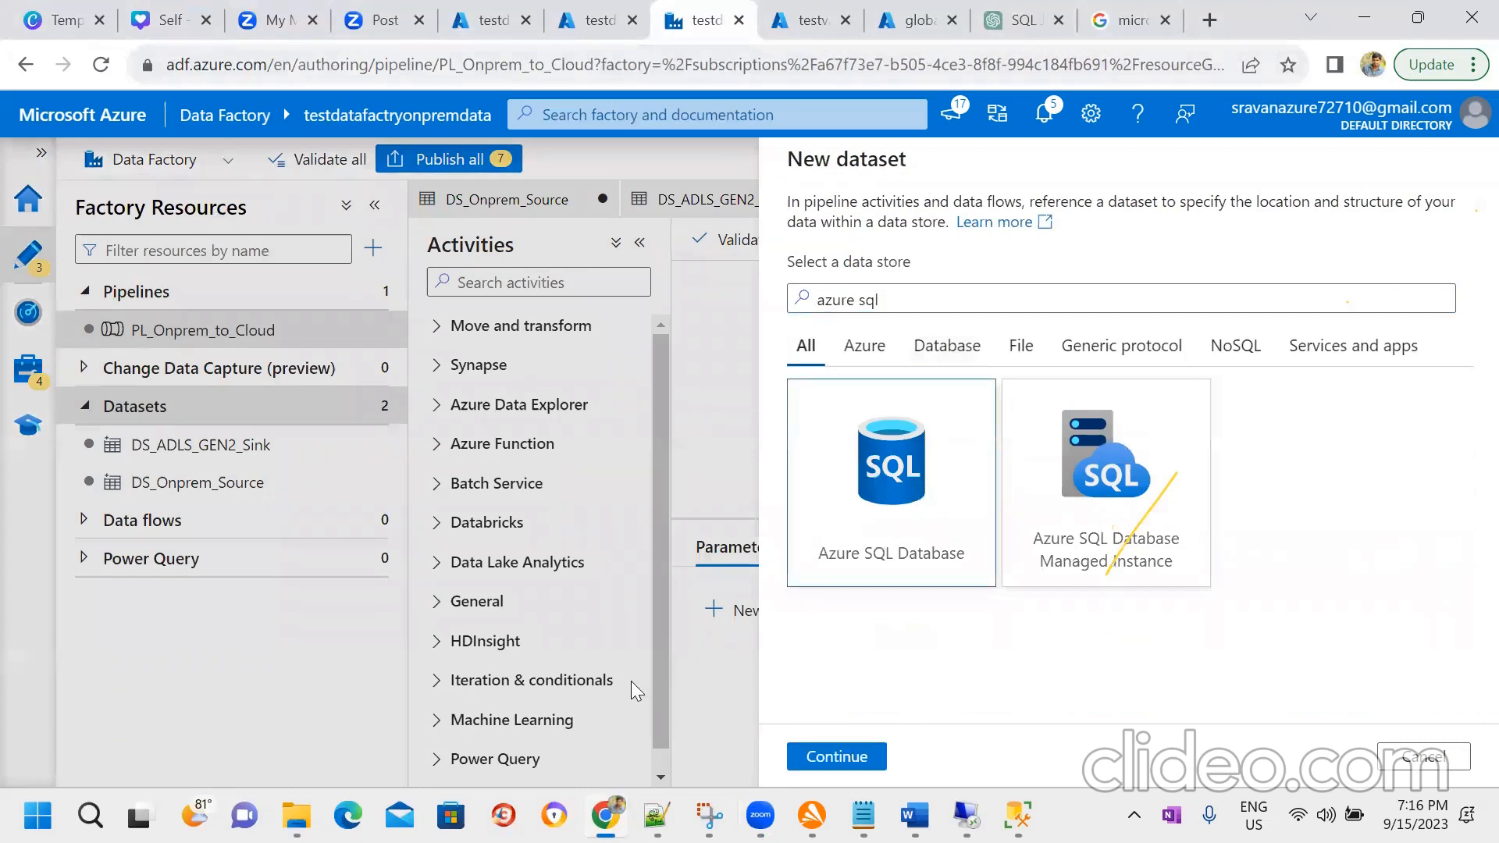
{"action": "left_click", "coordinate": [836, 757]}
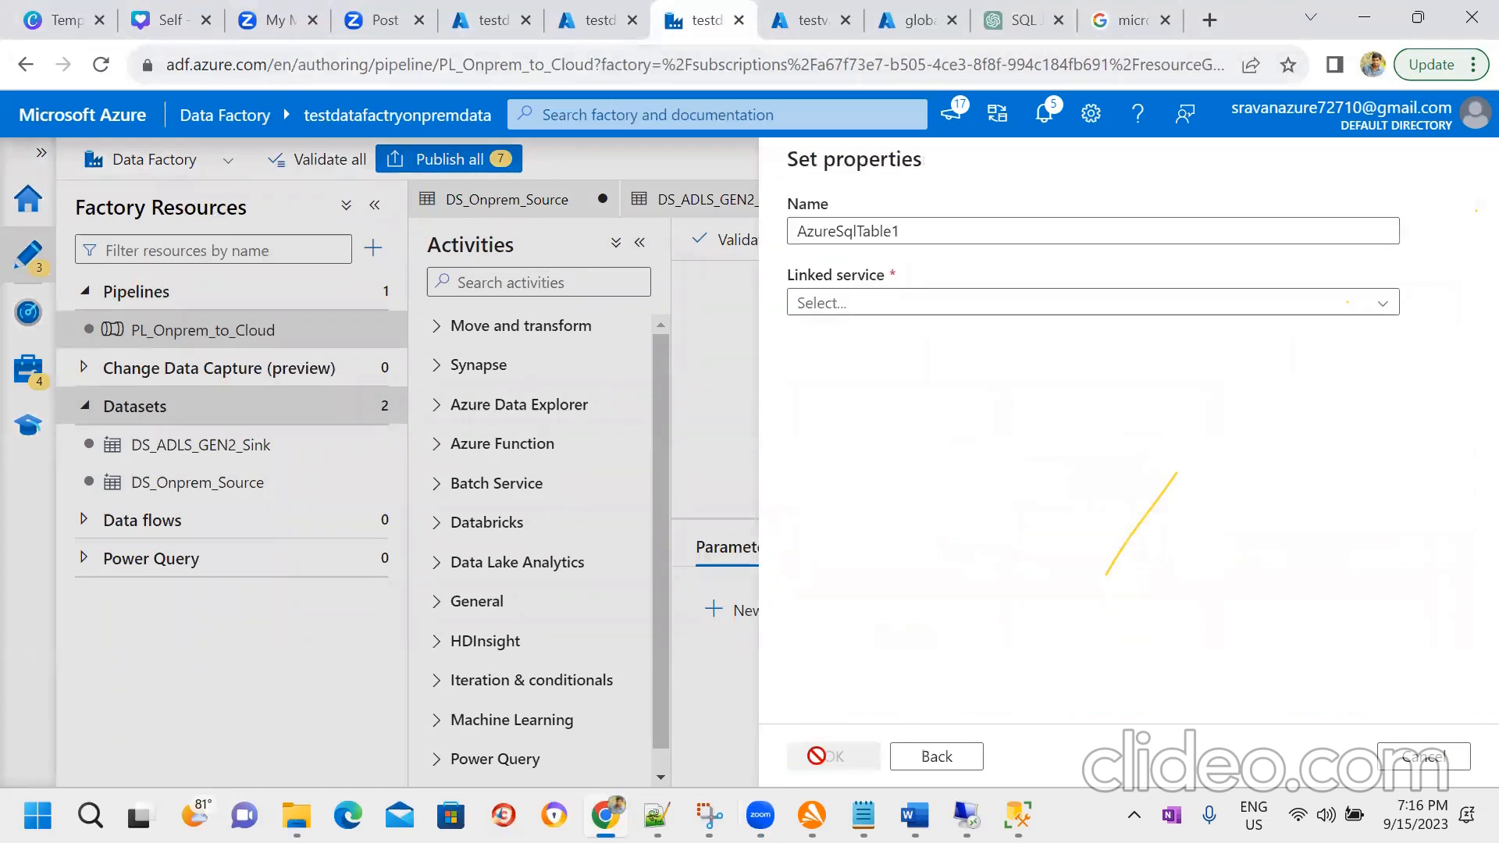
Step: Rename the new dataset from AzureSqlTable1 to DS_Azure_SQL_Lookup_activity
{"action": "left_click", "coordinate": [926, 224]}
{"action": "key", "text": "ctrl+a"}
{"action": "key", "text": "BackSpace"}
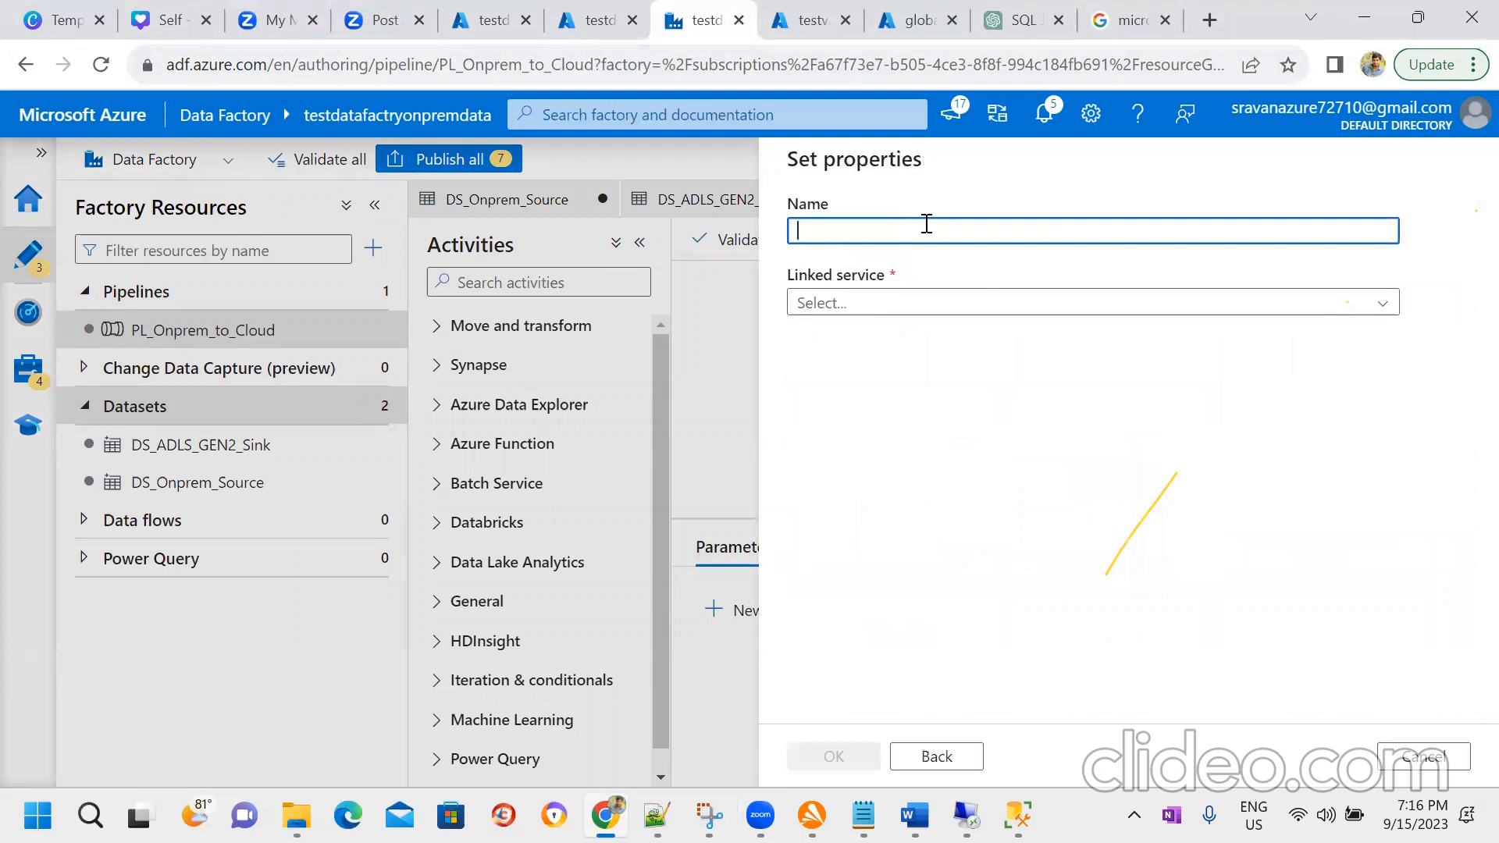
{"action": "type", "text": "DS_A"}
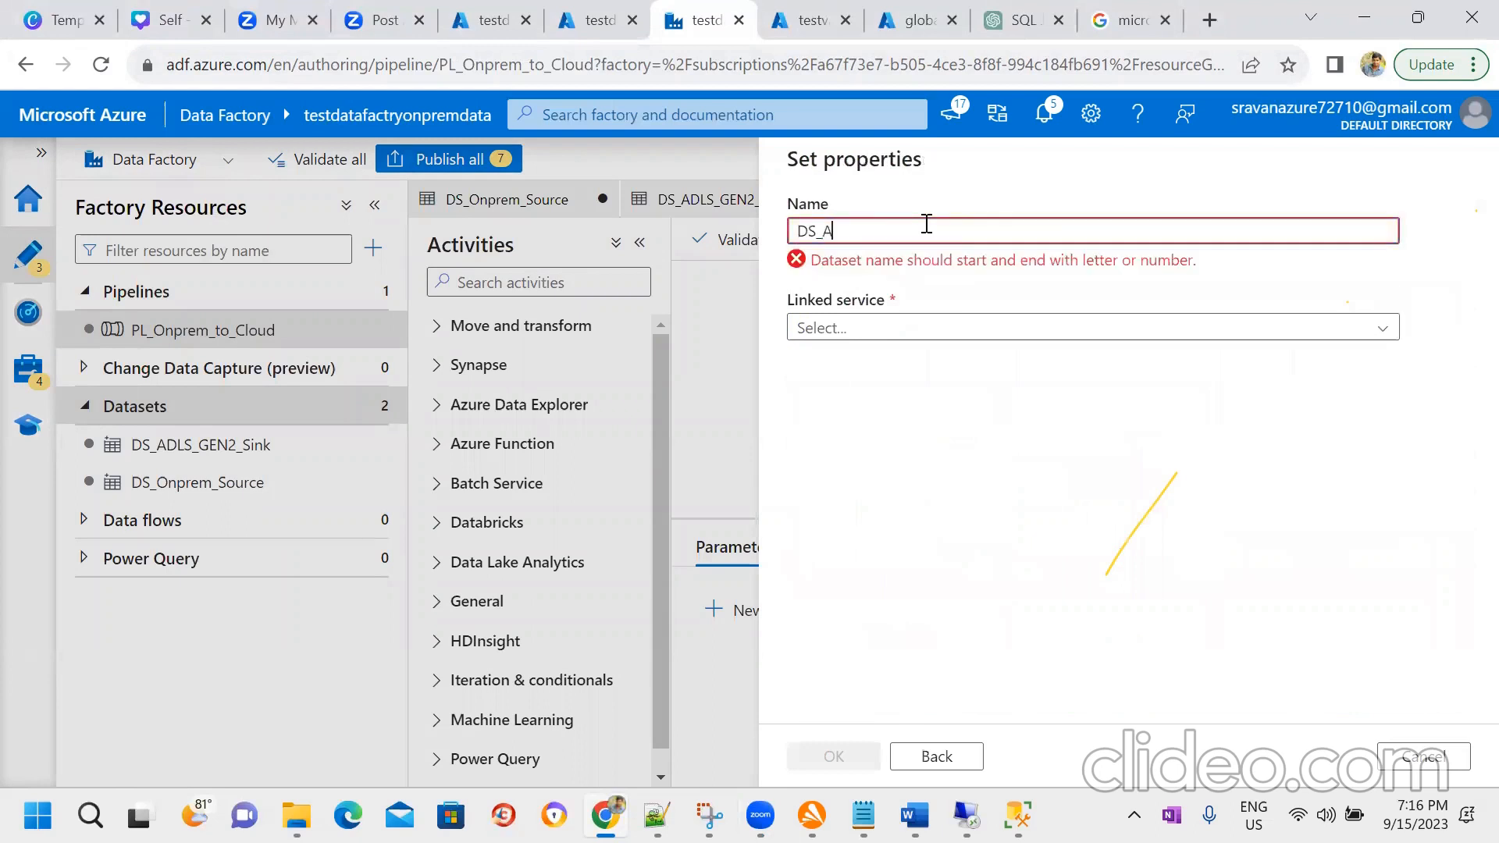
{"action": "type", "text": "zure_SQL"}
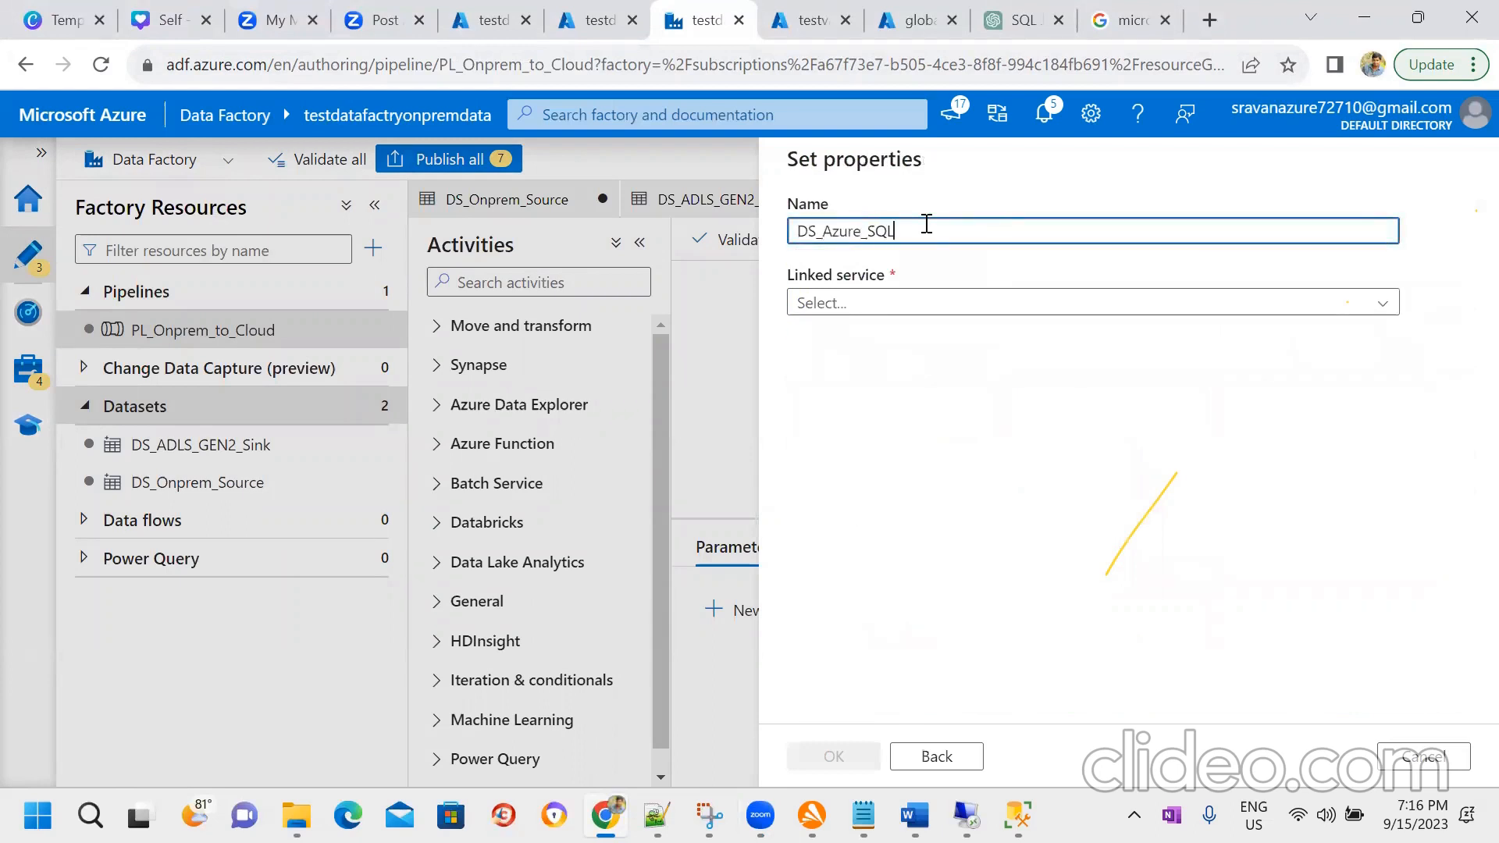
{"action": "type", "text": "_Lookup"}
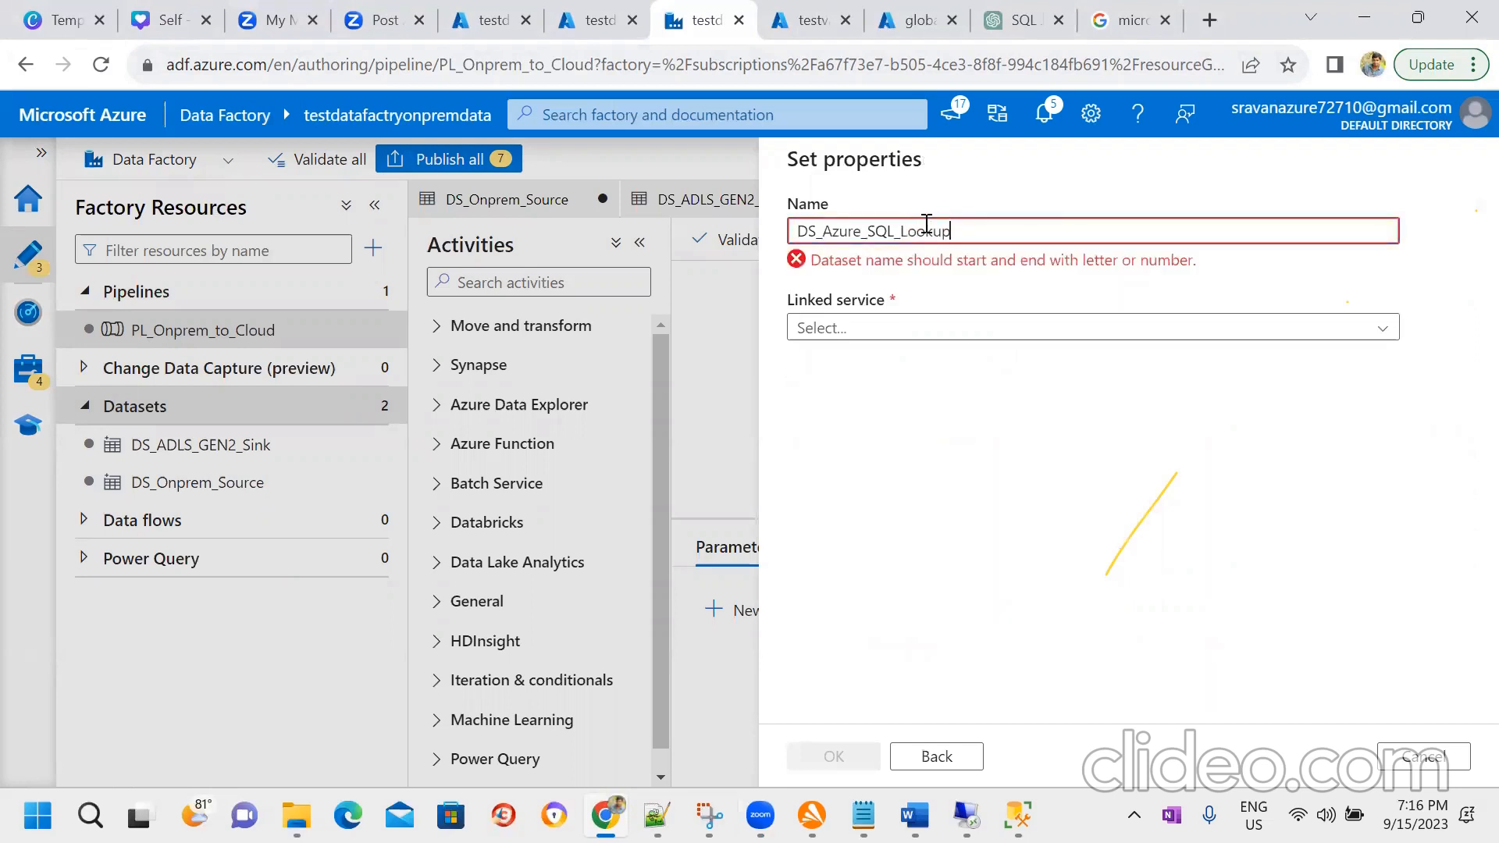
{"action": "type", "text": "_activity"}
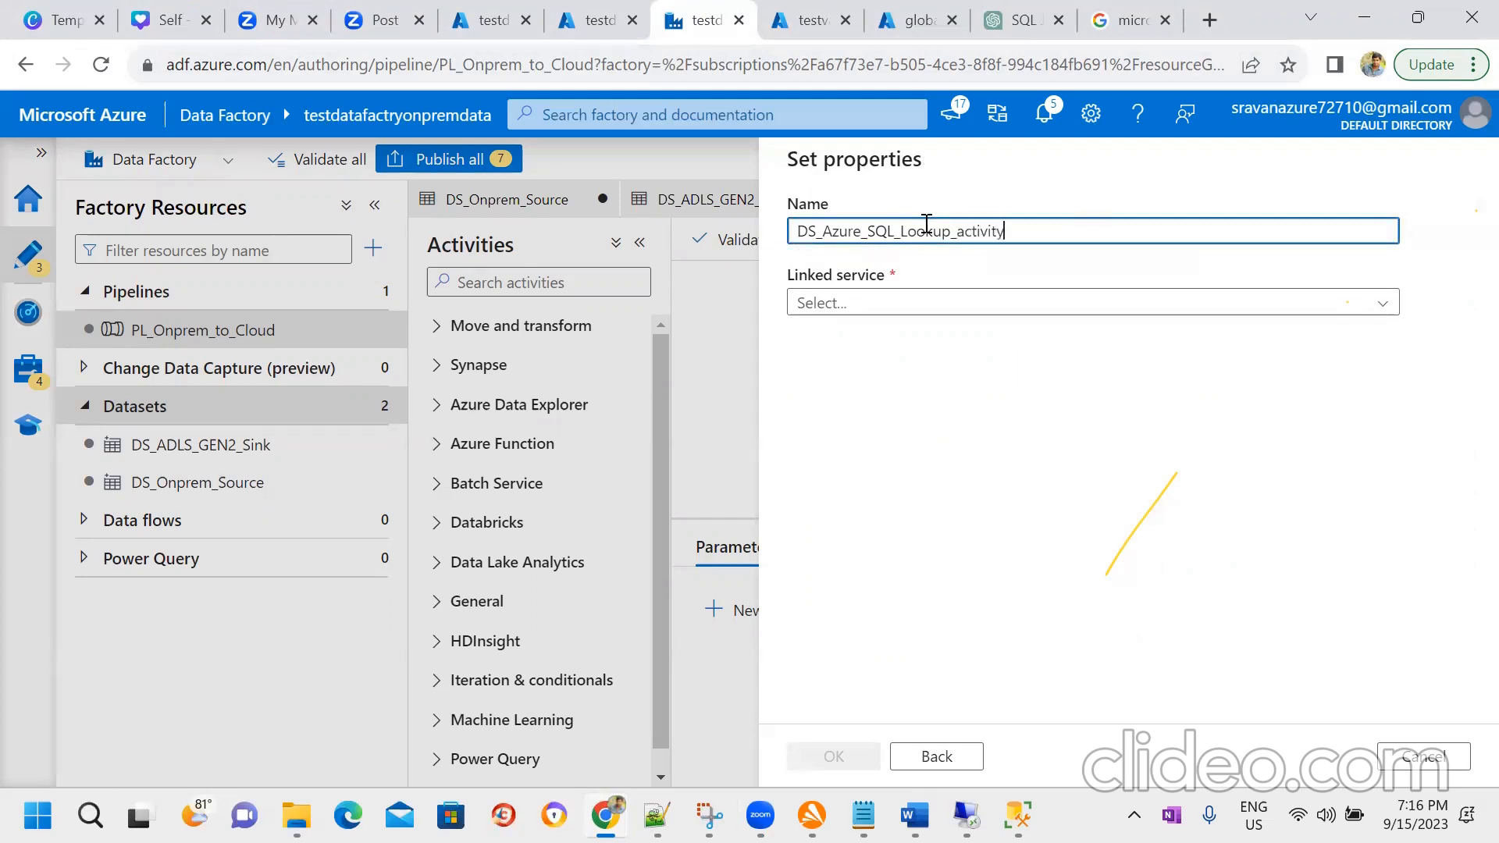
Step: Link the dataset to LS_Azure_SQL and table dbo.metadata, then find metadata in SSMS
{"action": "left_click", "coordinate": [1120, 304]}
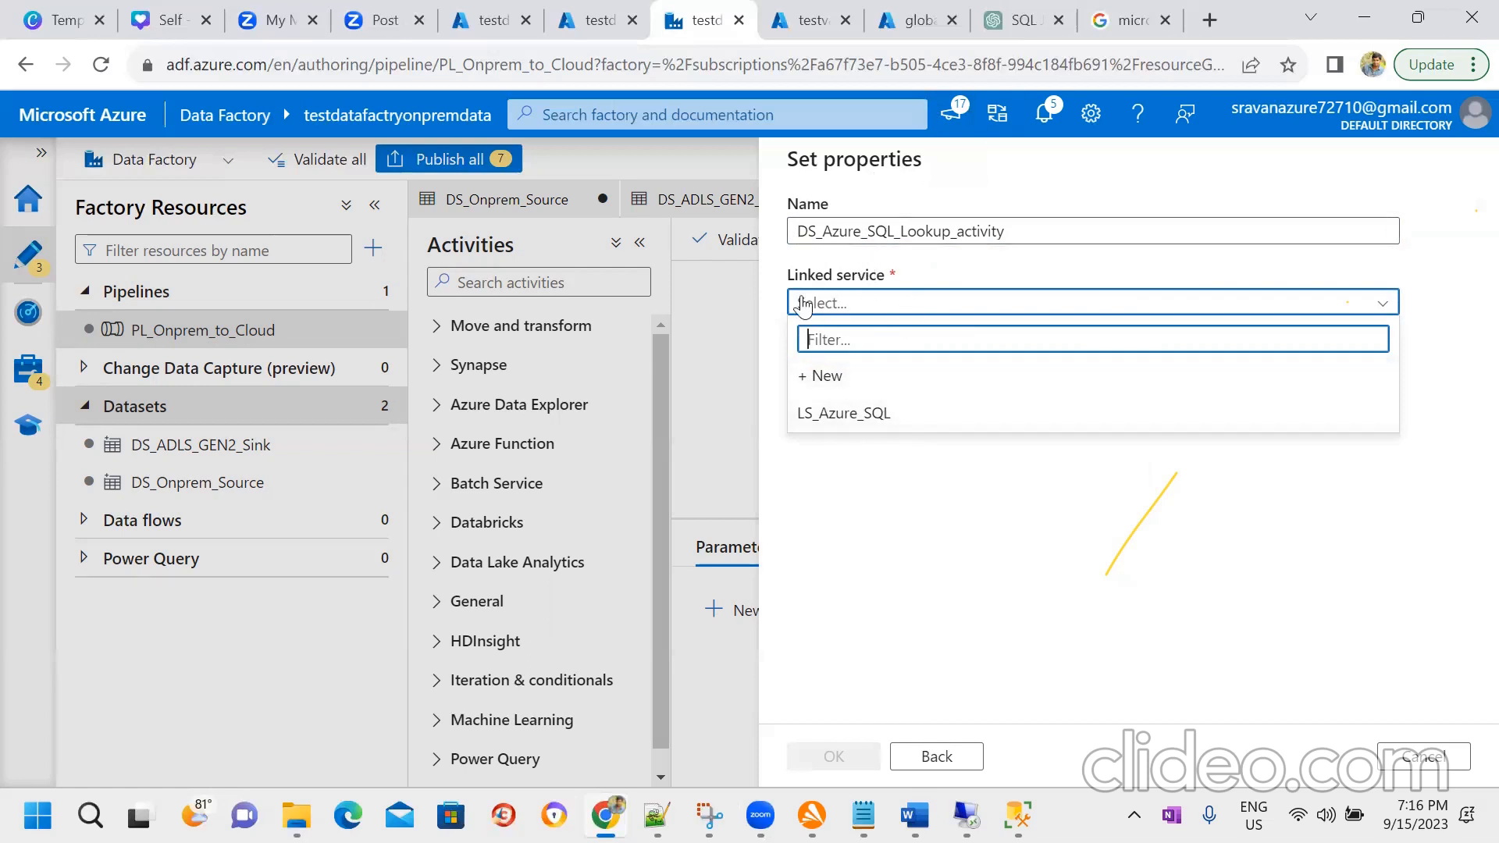
{"action": "left_click", "coordinate": [850, 414]}
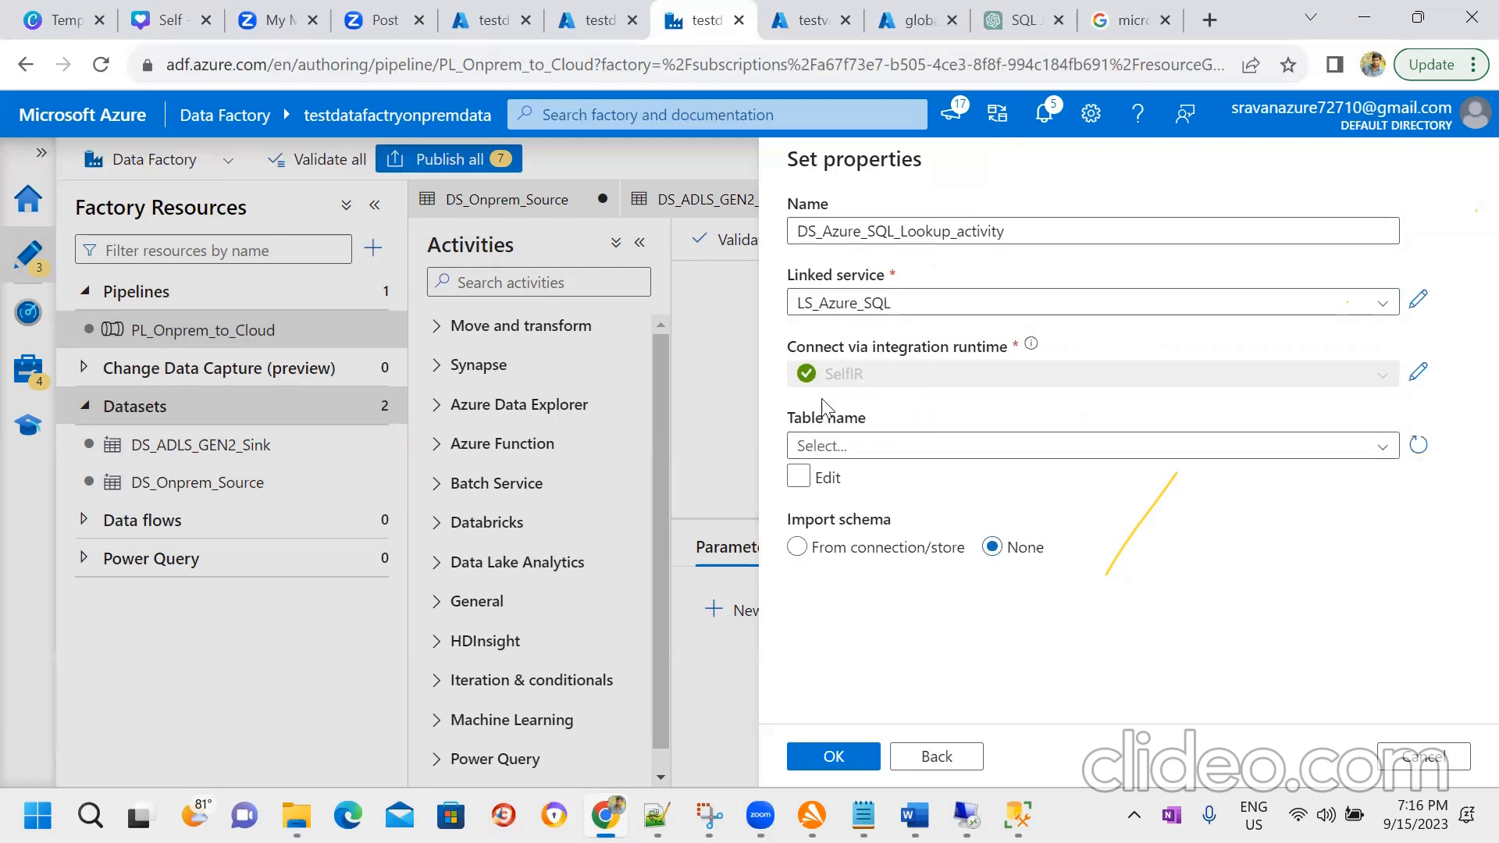
{"action": "left_click", "coordinate": [1372, 453]}
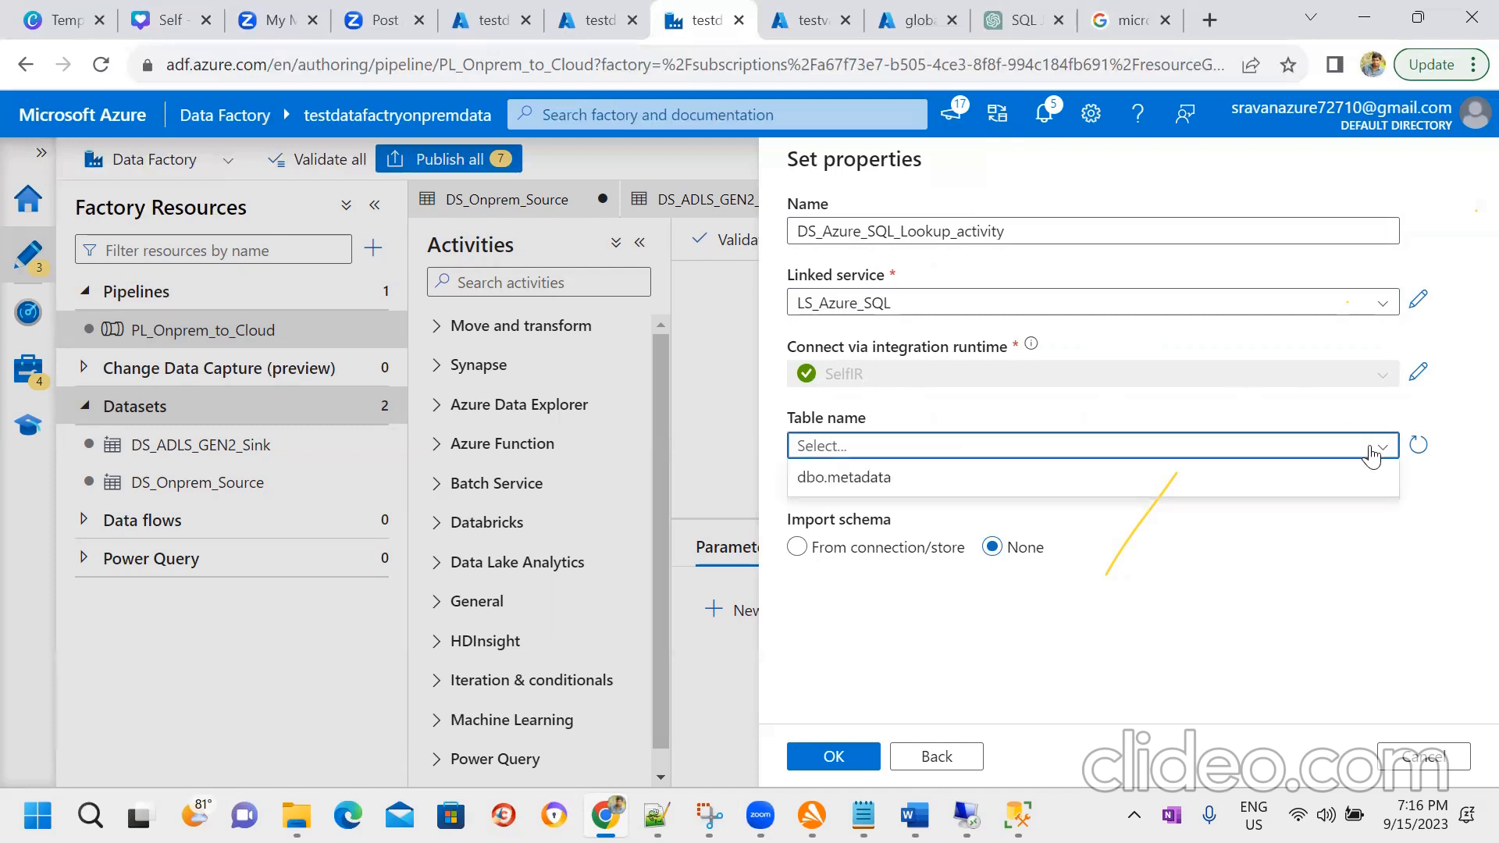
{"action": "left_click", "coordinate": [847, 481]}
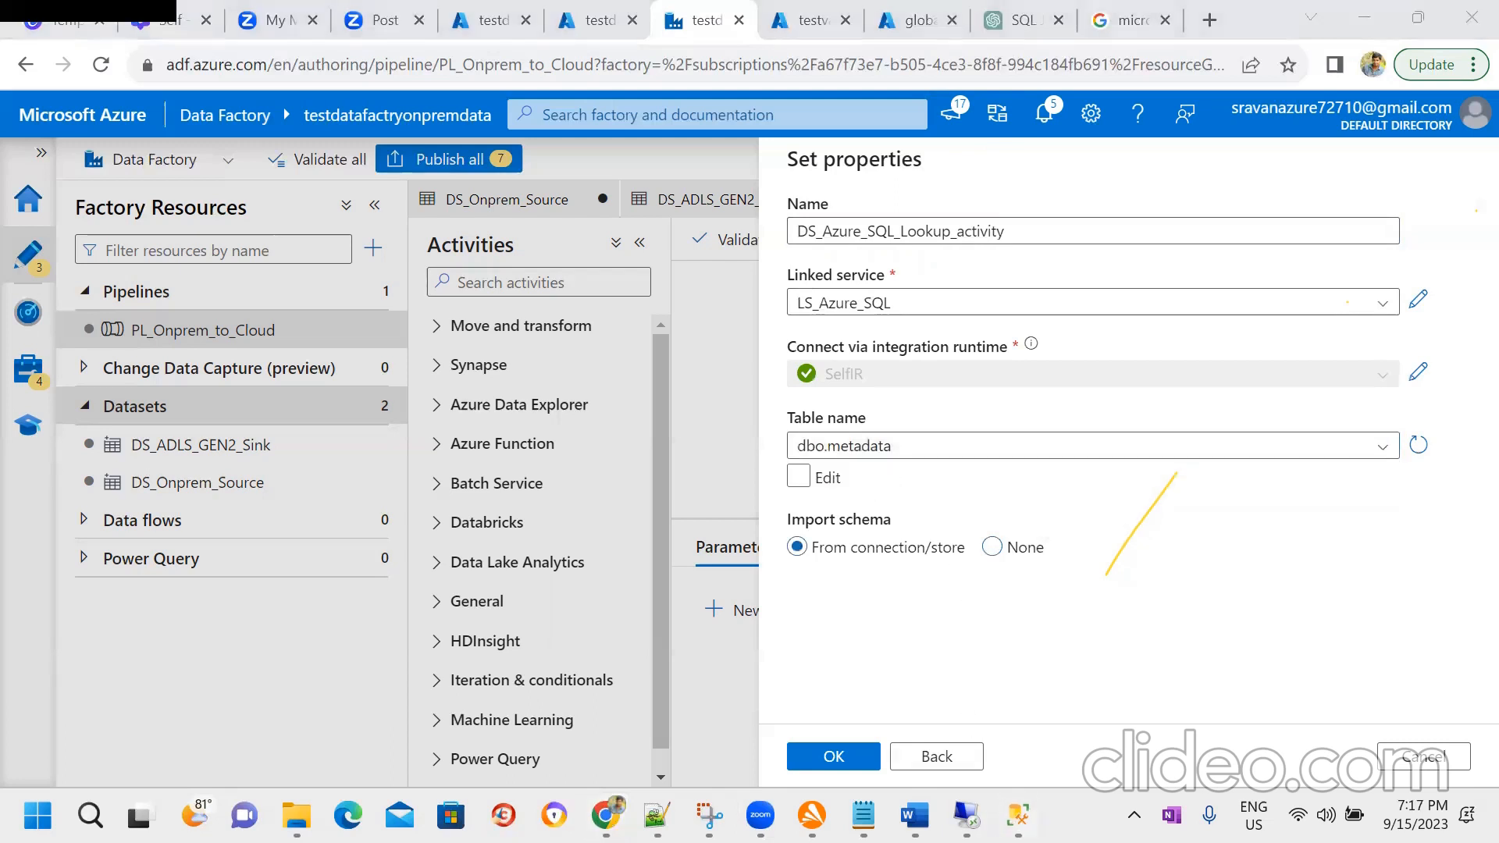
{"action": "left_click", "coordinate": [1017, 816]}
{"action": "double_click", "coordinate": [498, 210]}
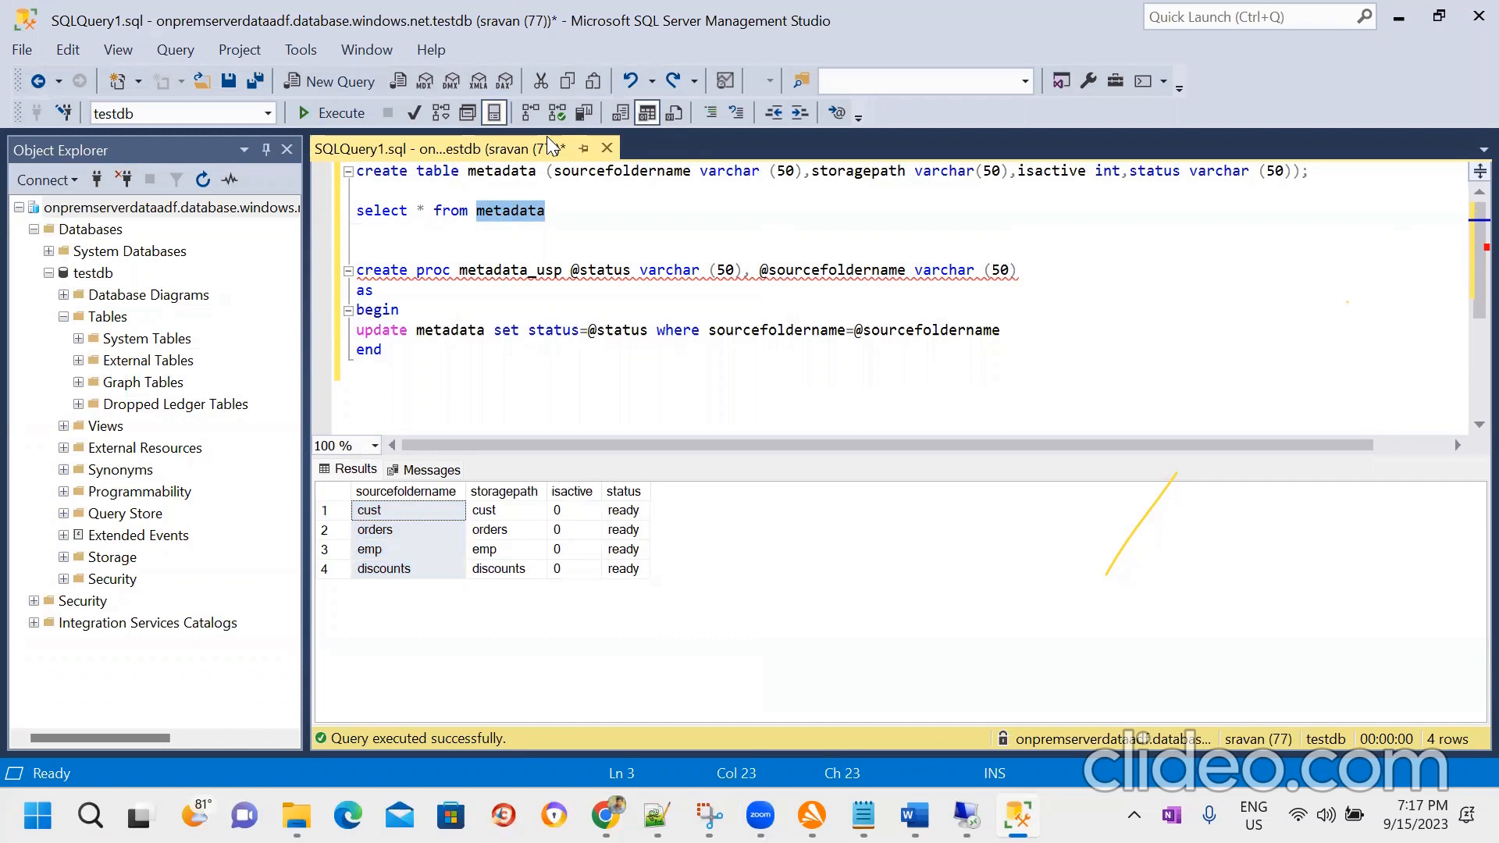
Step: Highlight the 'select * from metadata' query in SSMS to show the dataset's source table
{"action": "left_click", "coordinate": [477, 212]}
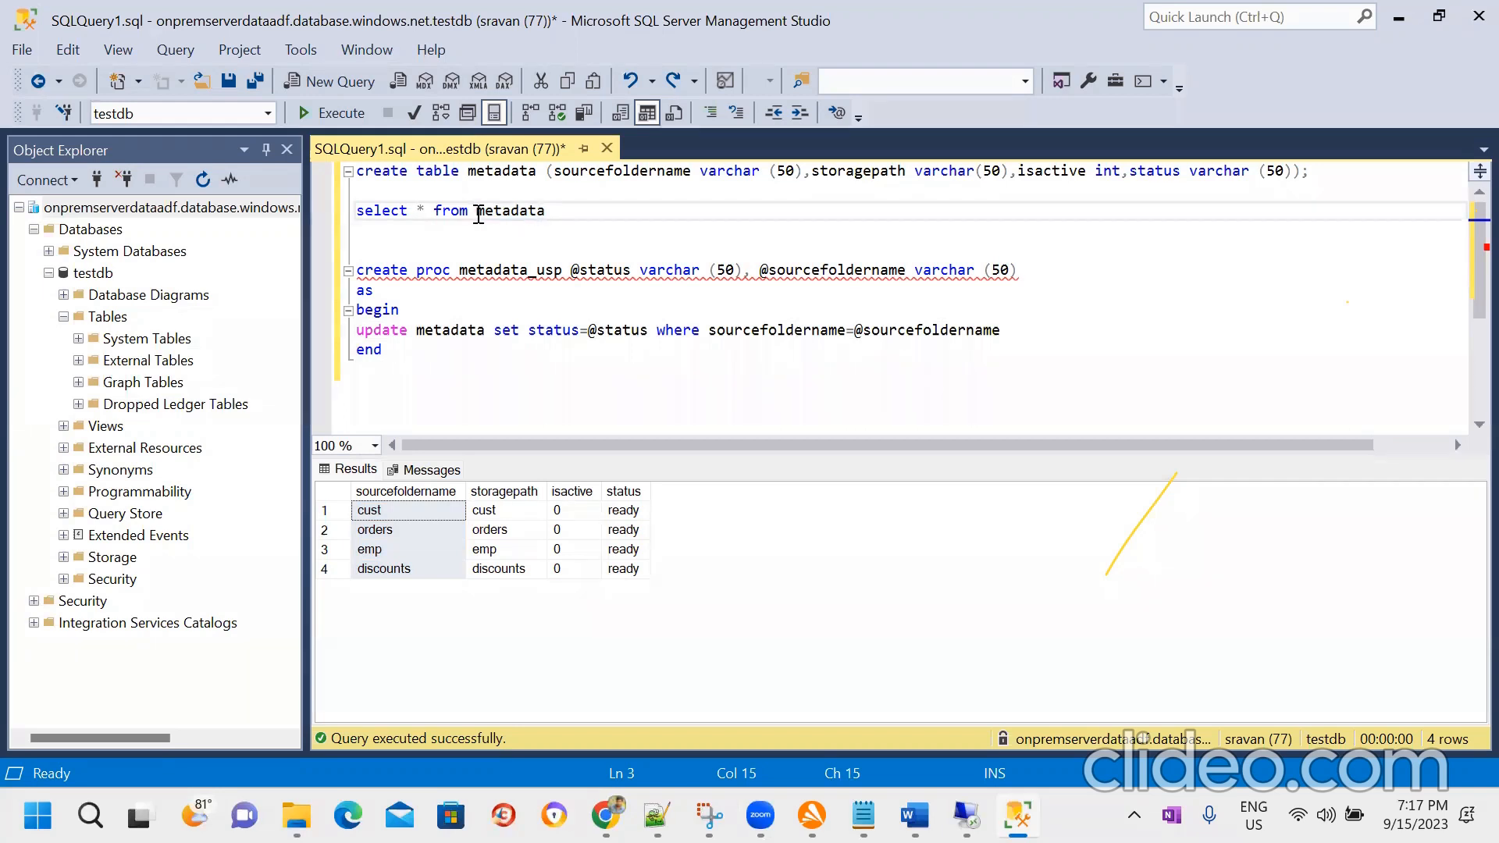
{"action": "left_click_drag", "start_coordinate": [561, 212], "coordinate": [357, 209]}
{"action": "left_click", "coordinate": [613, 231]}
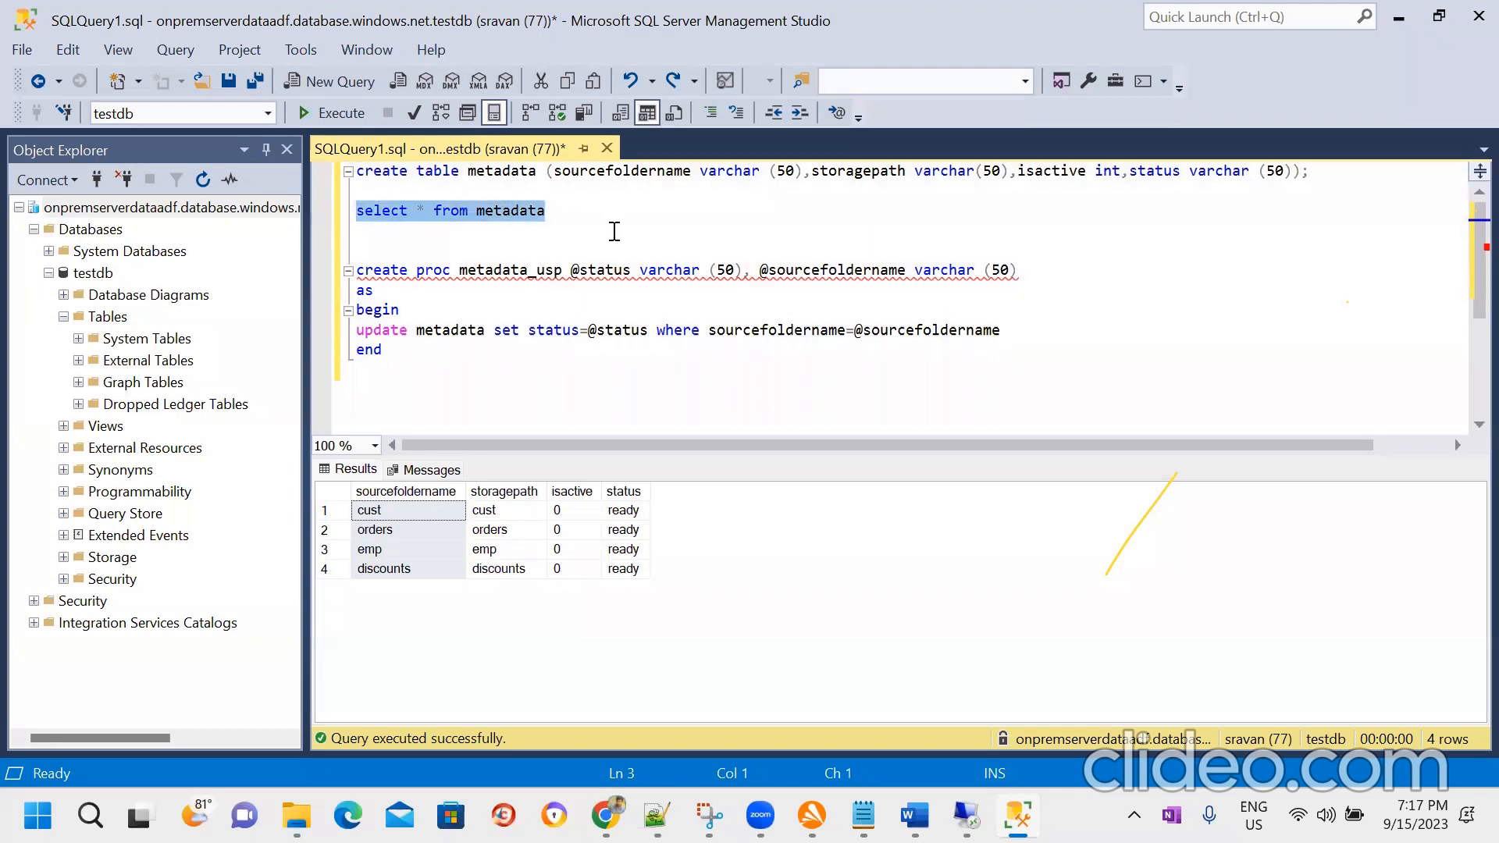
{"action": "double_click", "coordinate": [479, 212]}
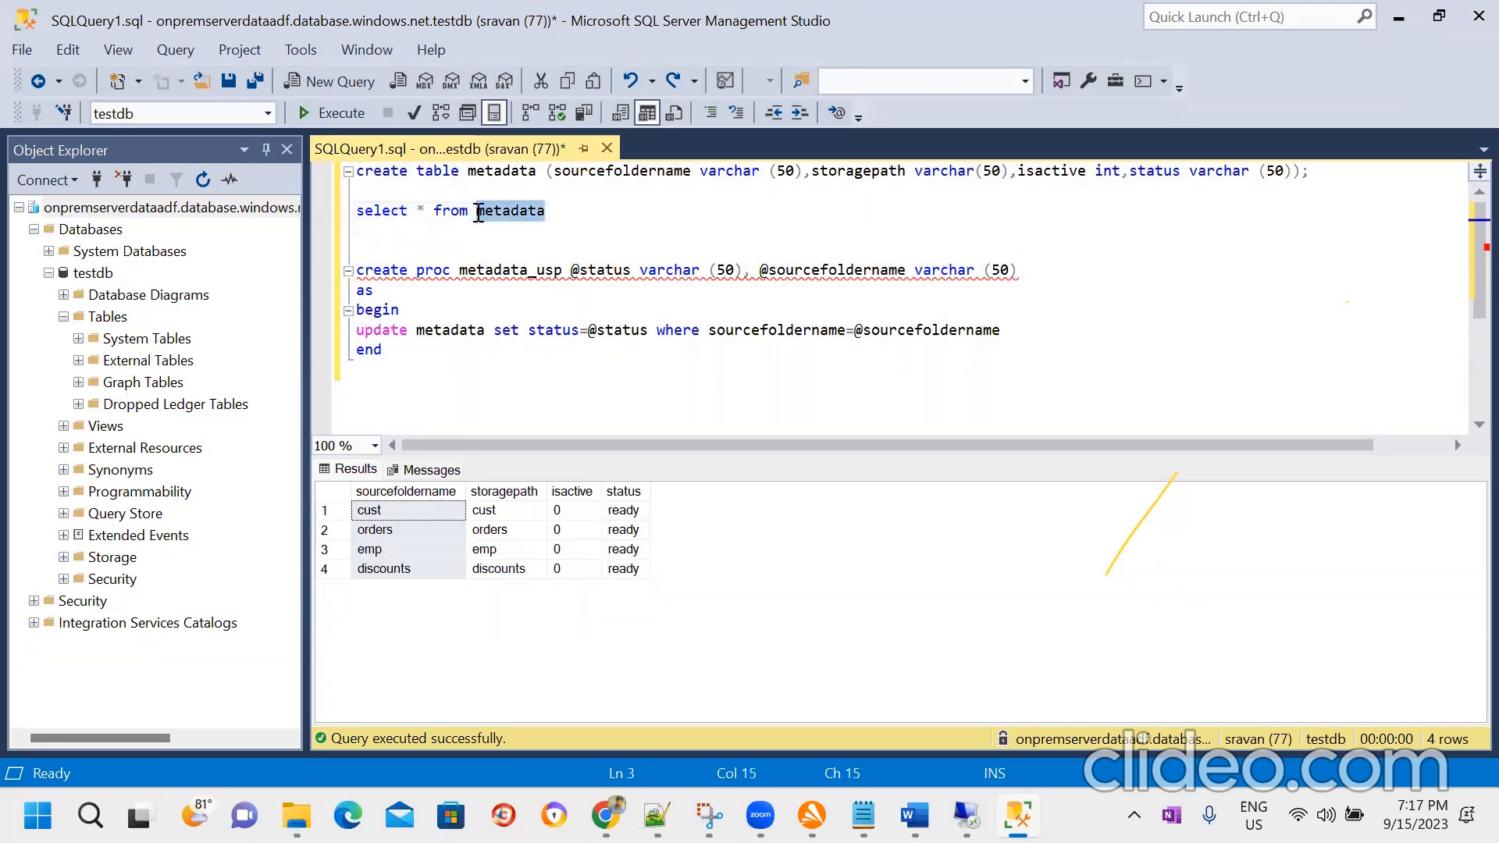
{"action": "left_click", "coordinate": [478, 212]}
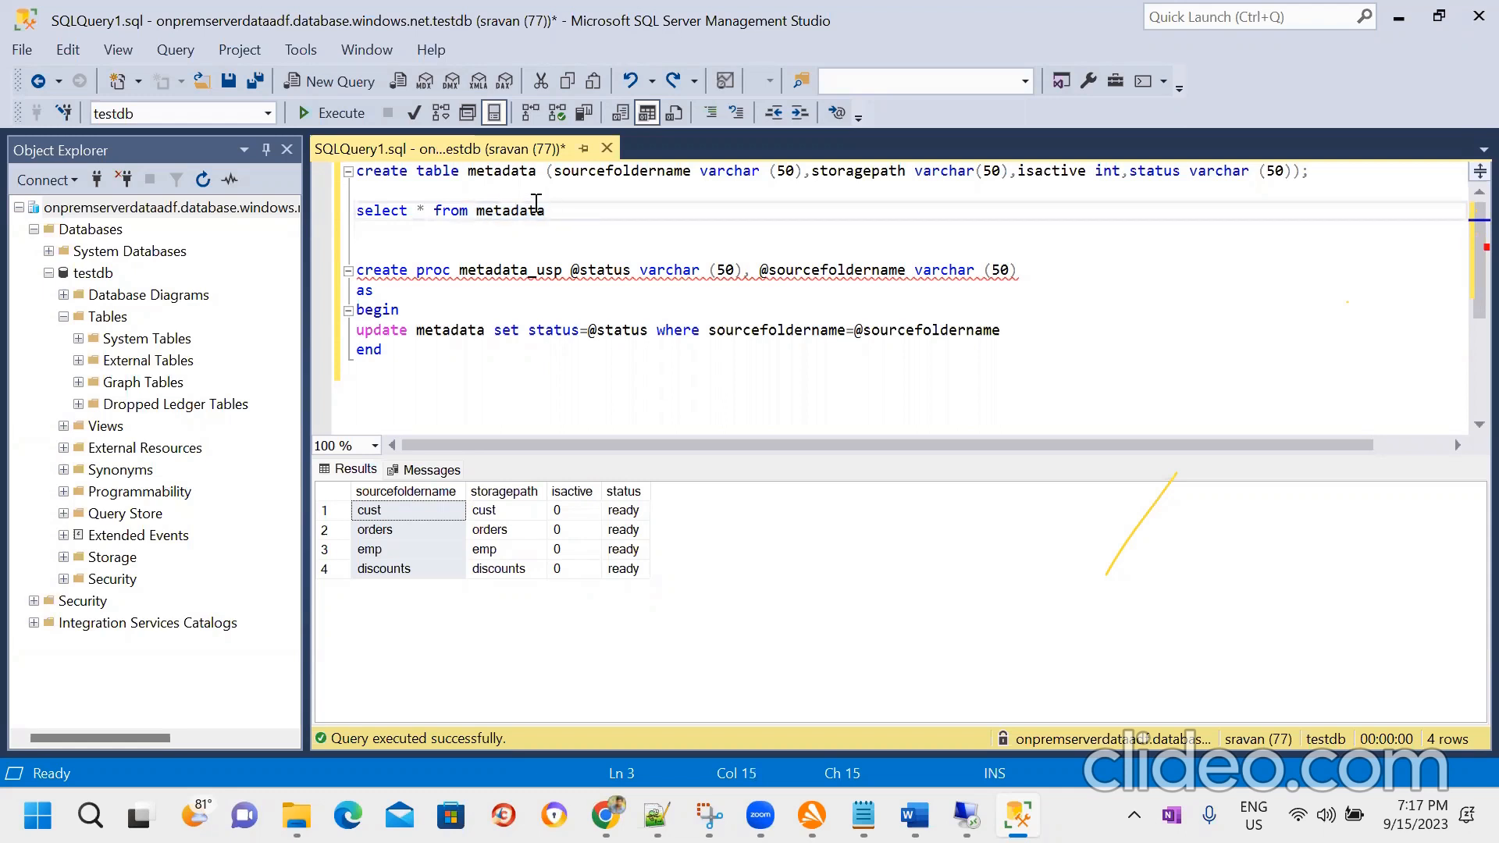
{"action": "left_click_drag", "start_coordinate": [559, 210], "coordinate": [336, 209]}
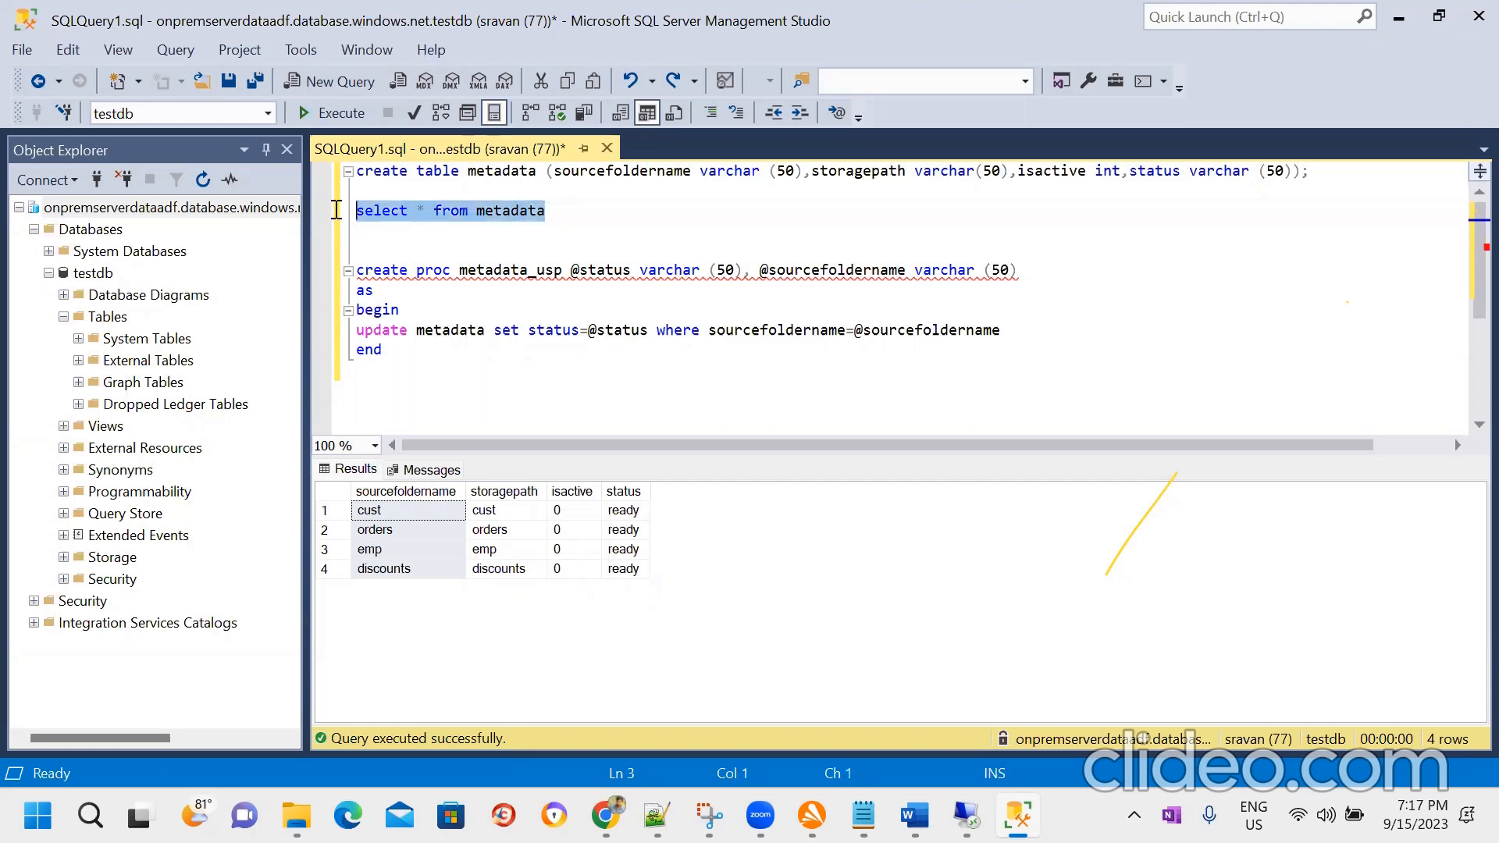
{"action": "left_click", "coordinate": [636, 92]}
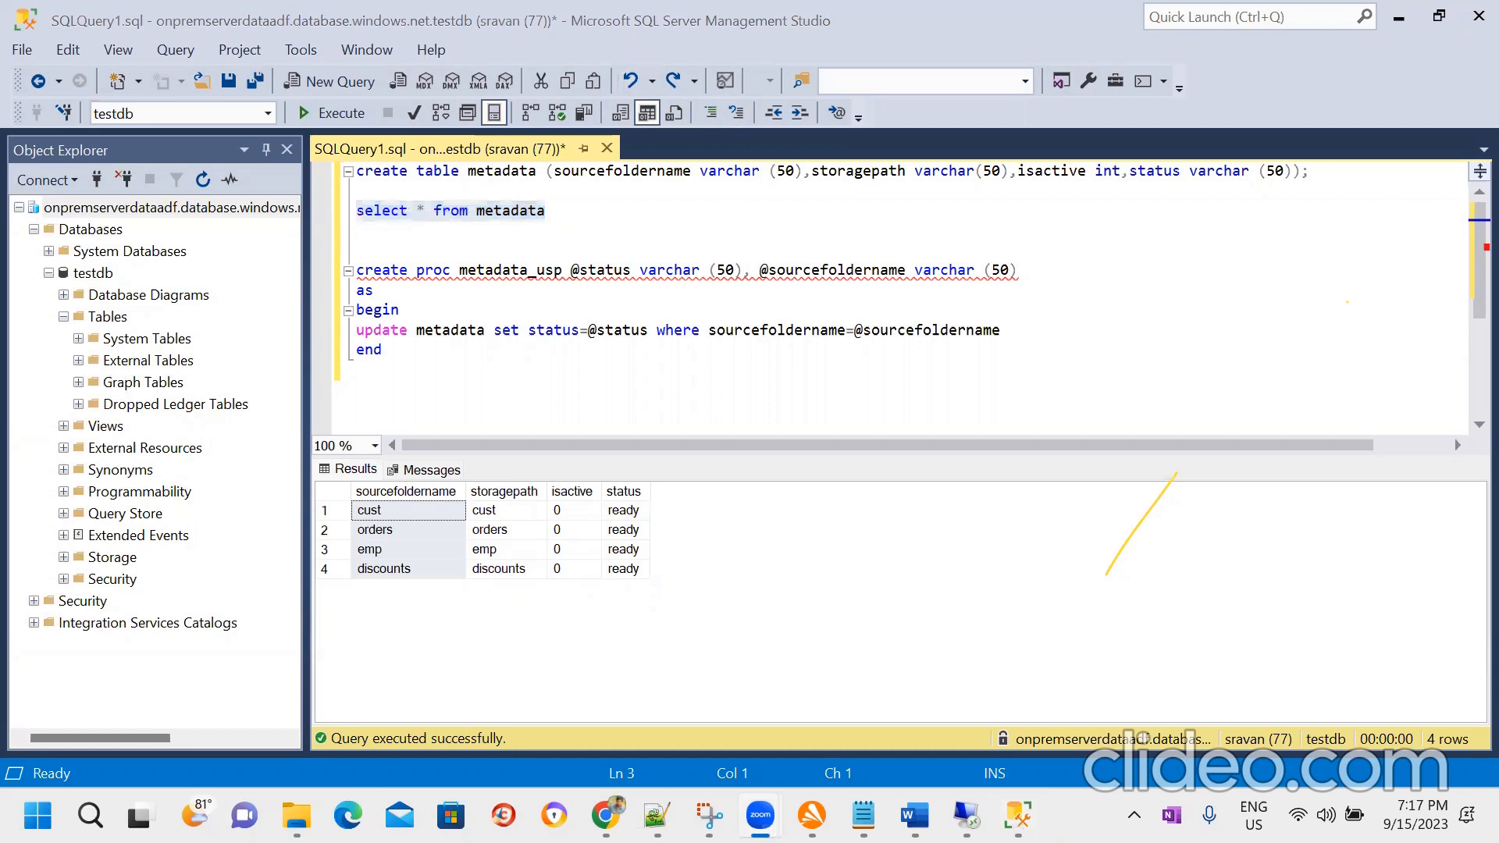
{"action": "left_click", "coordinate": [606, 815]}
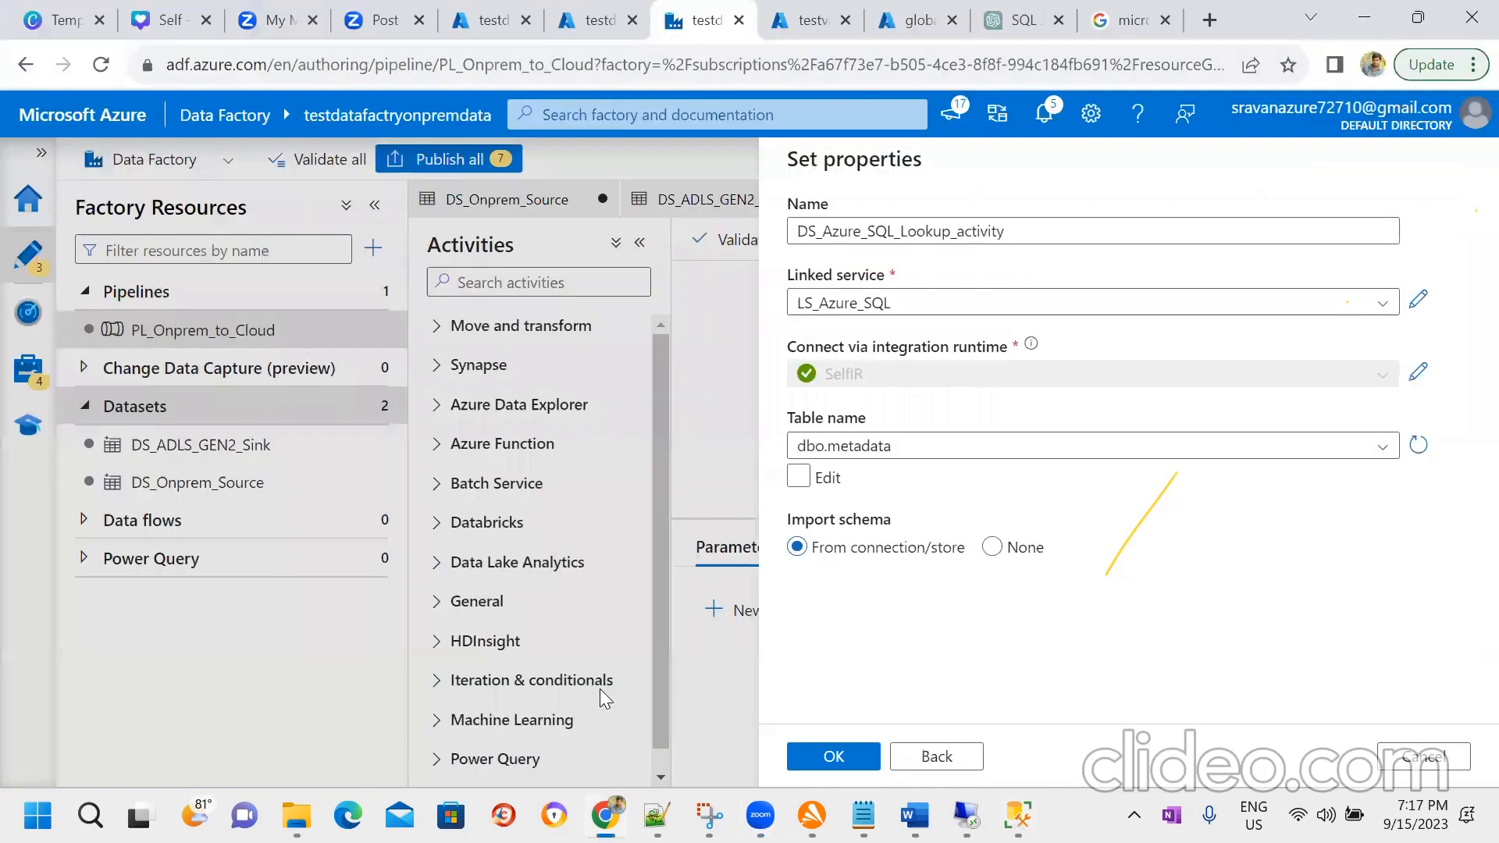
Step: Create the DS_Azure_SQL_Lookup_activity dataset and reopen the PL_Onprem_to_Cloud pipeline
{"action": "left_click", "coordinate": [847, 748]}
{"action": "left_click", "coordinate": [847, 755]}
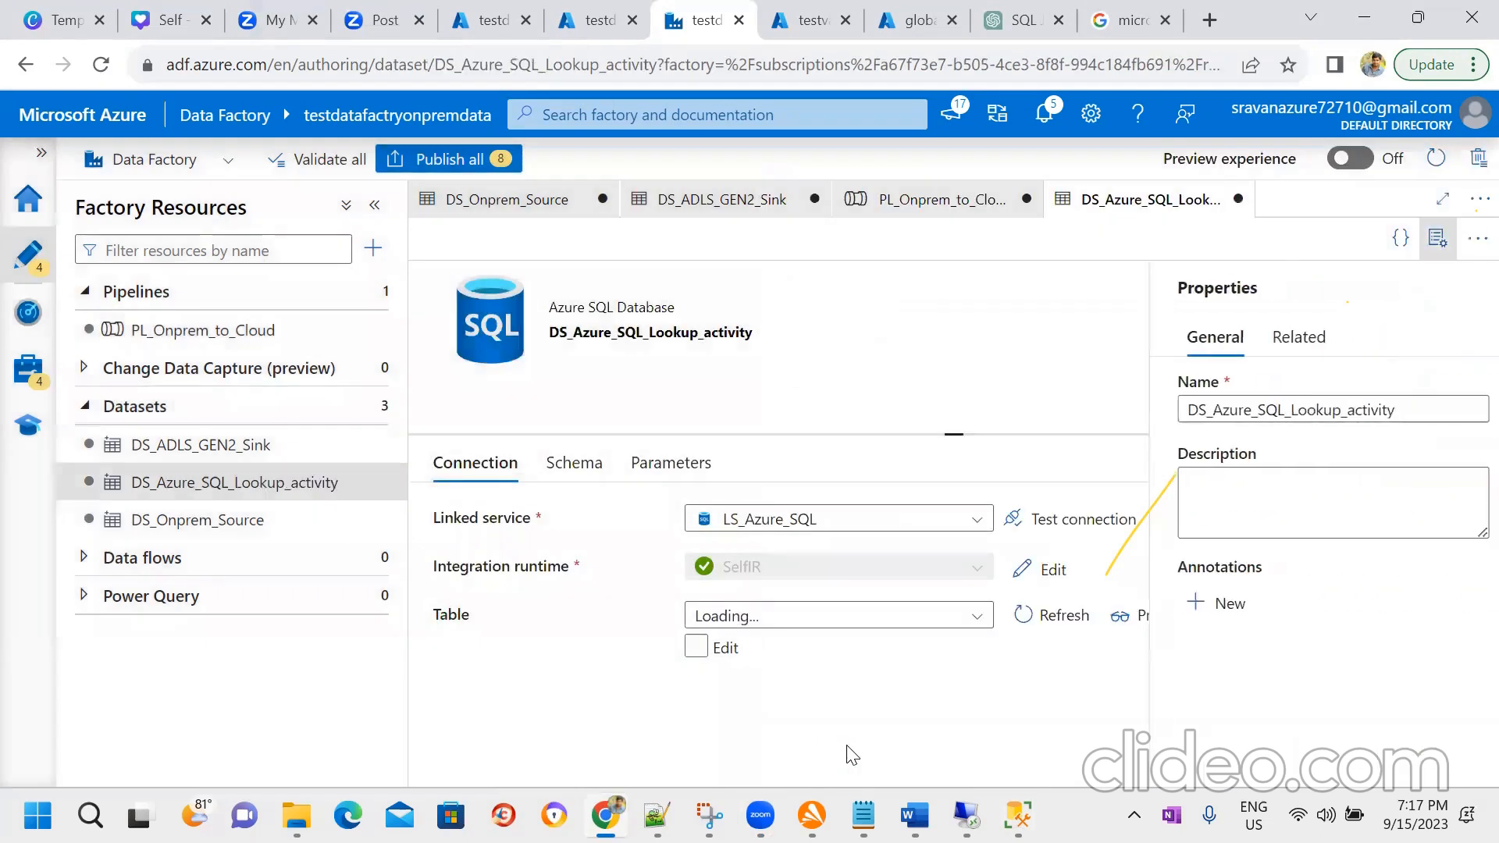
{"action": "left_click", "coordinate": [1438, 239]}
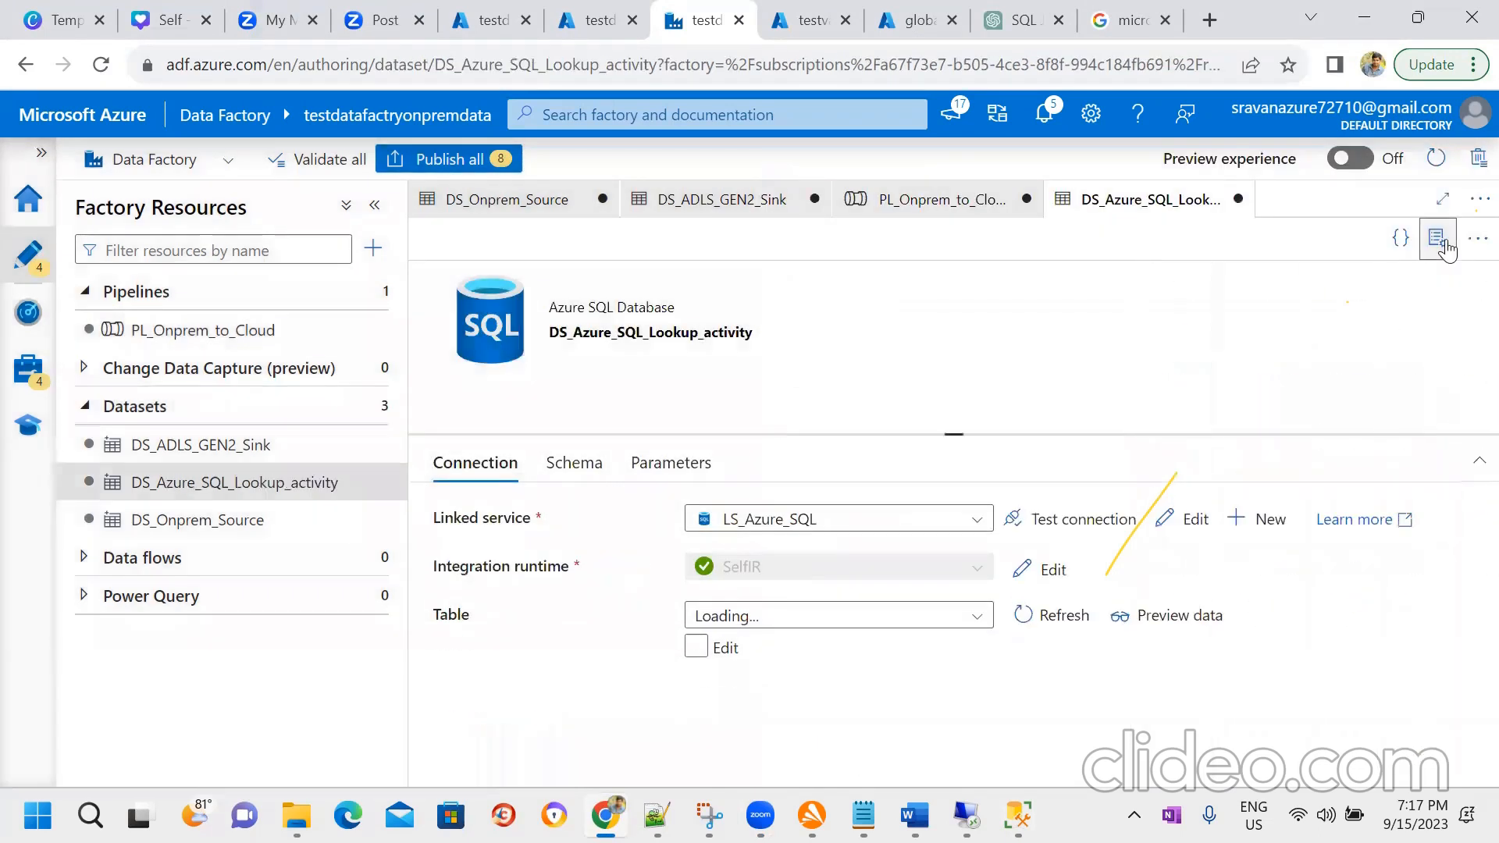
{"action": "left_click", "coordinate": [195, 329]}
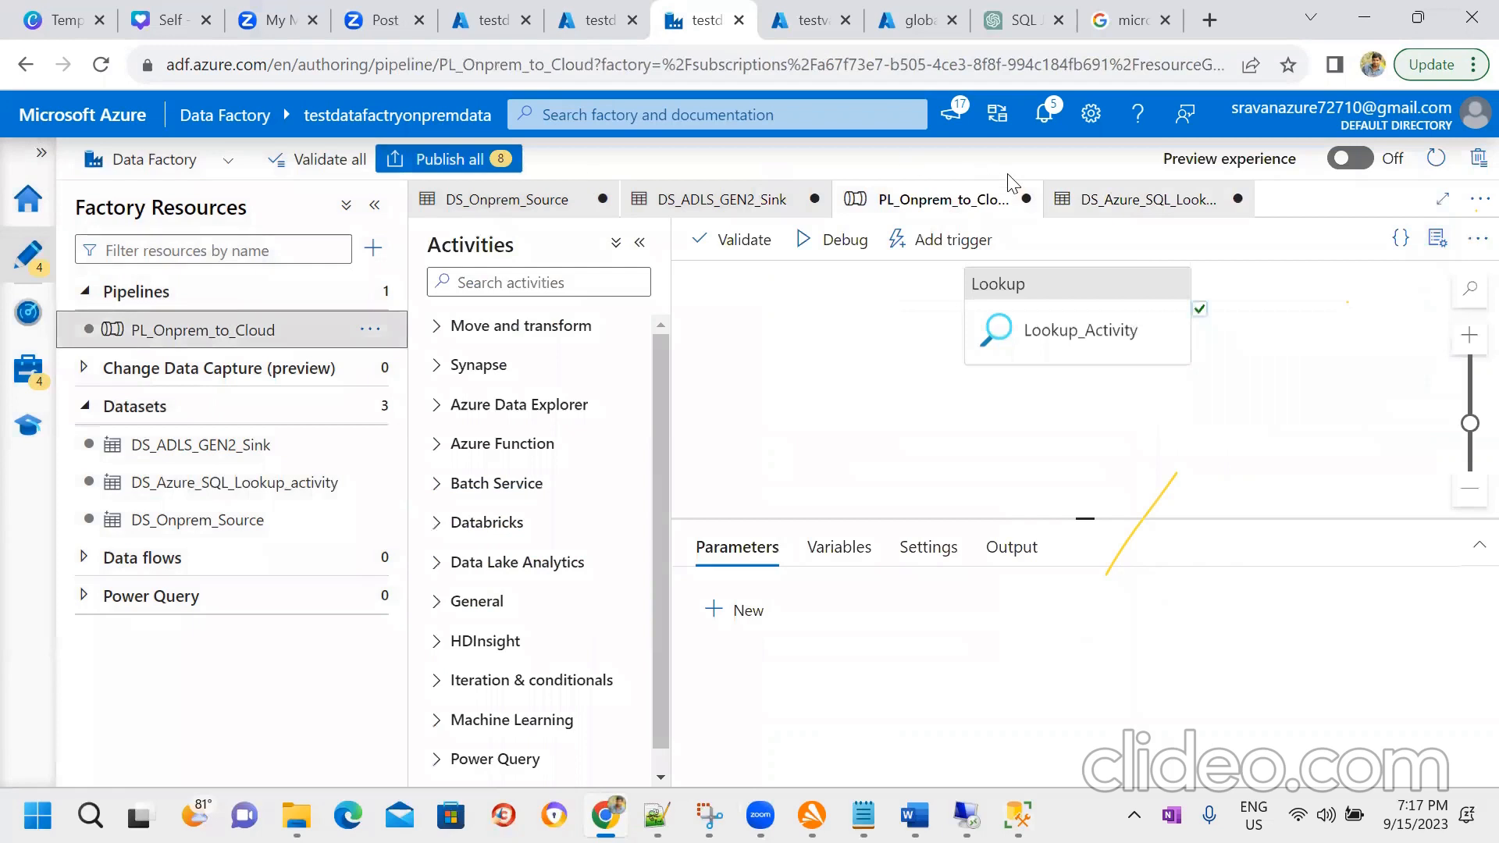
Step: Bring up Lookup_Activity's Settings and list its available source datasets, including DS_Azure_SQL_Lookup_activity
{"action": "left_click", "coordinate": [1060, 320]}
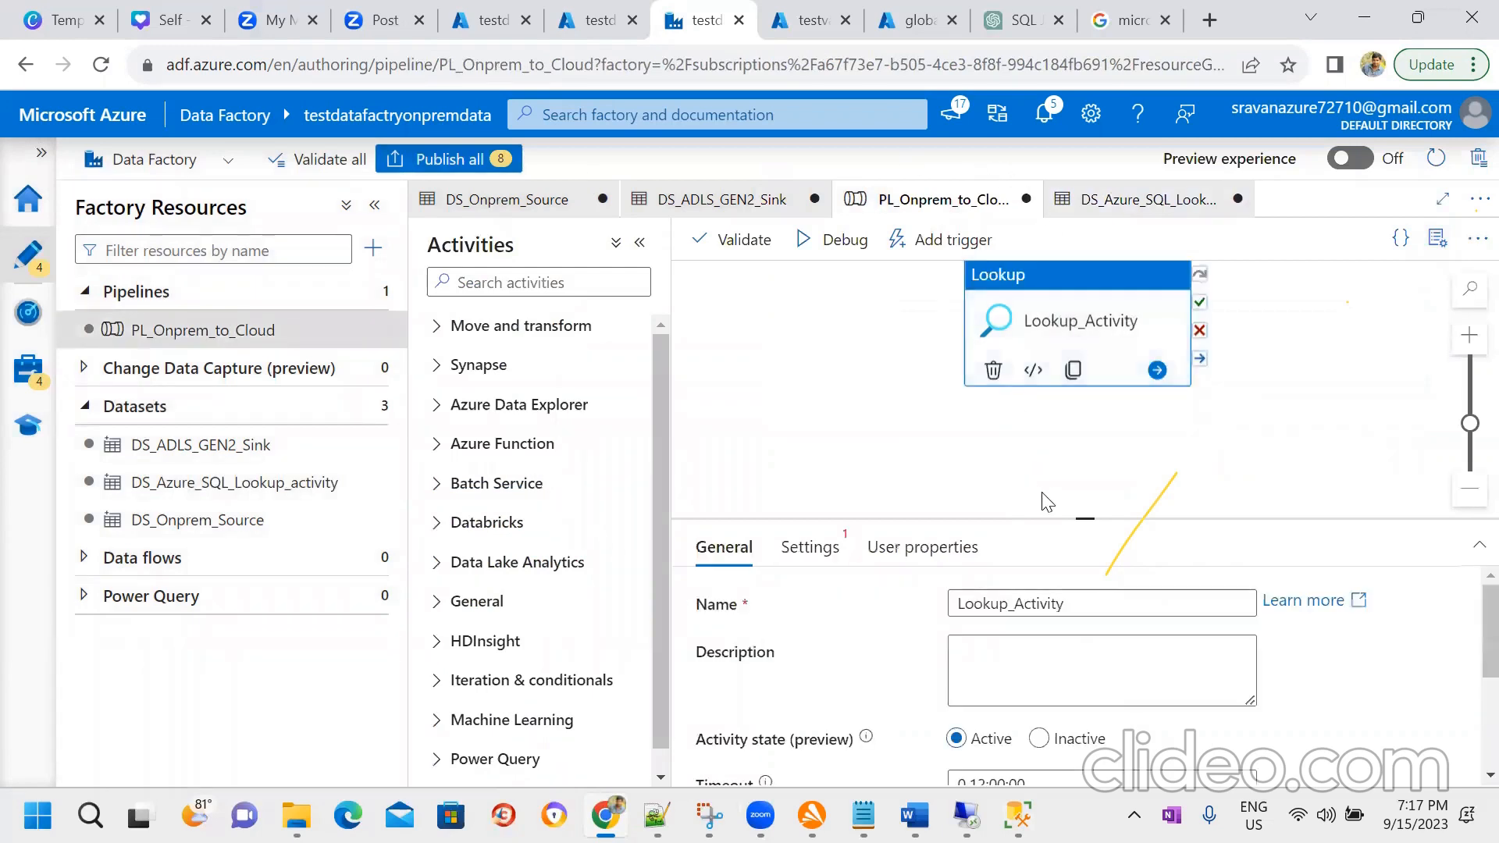
{"action": "left_click_drag", "start_coordinate": [1069, 517], "coordinate": [1074, 410]}
{"action": "left_click", "coordinate": [829, 455]}
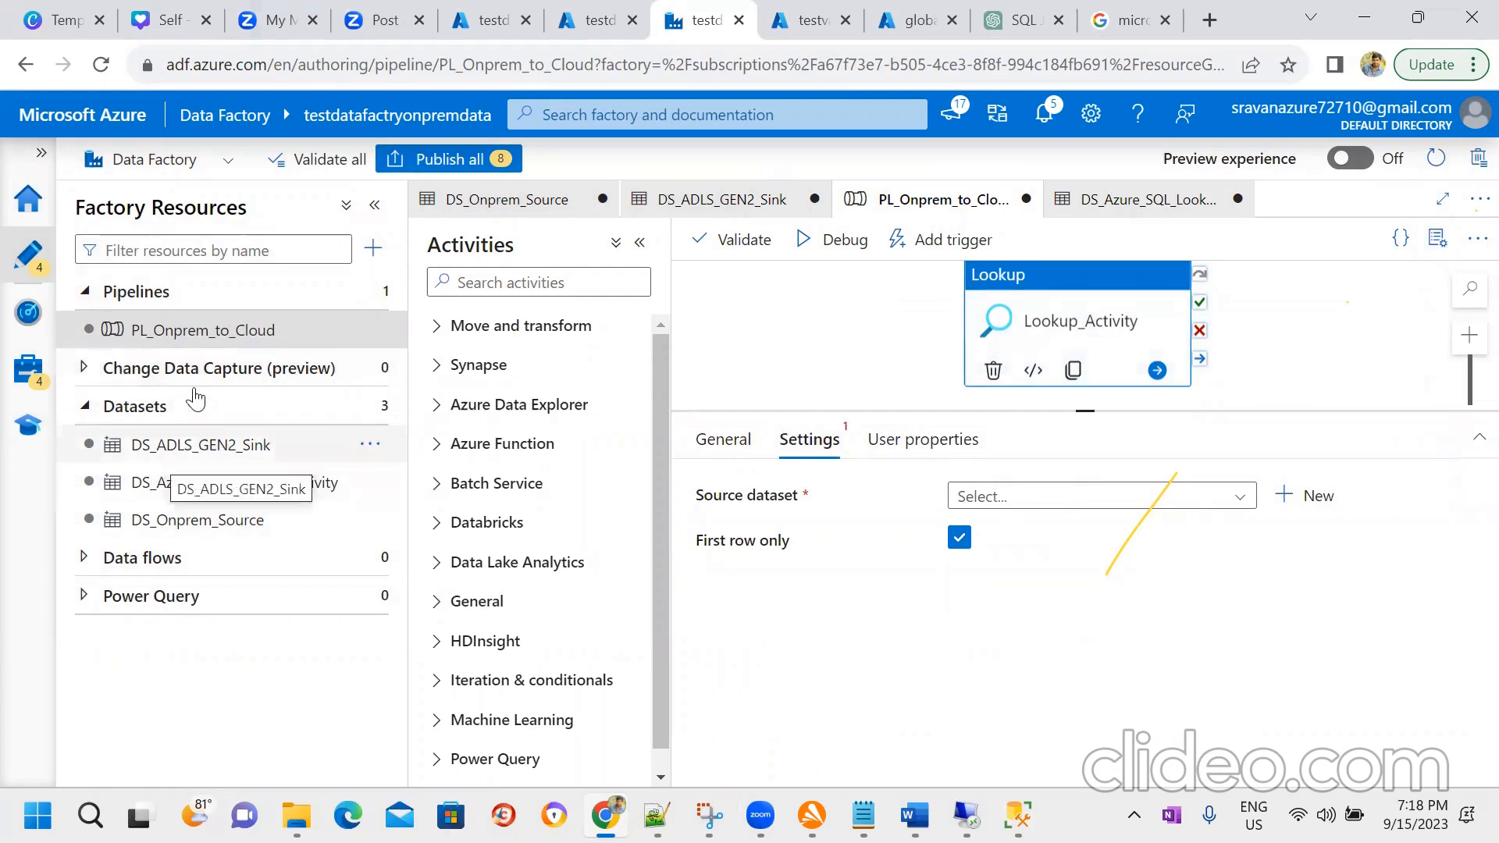
{"action": "left_click", "coordinate": [1185, 498]}
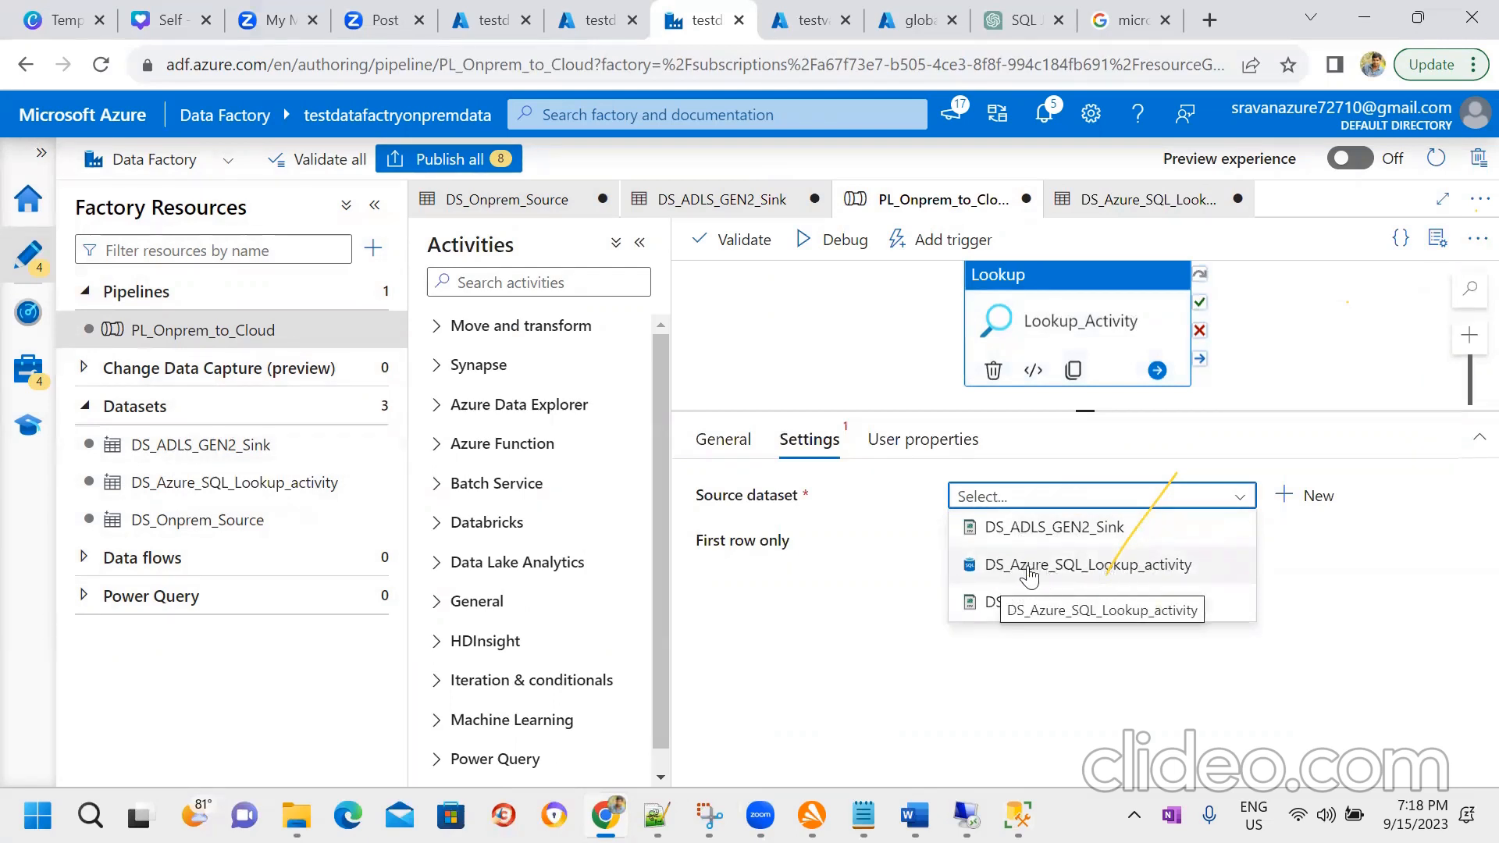
Step: Choose DS_Azure_SQL_Lookup_activity as the source dataset and set Use query to Query
{"action": "left_click", "coordinate": [1097, 573]}
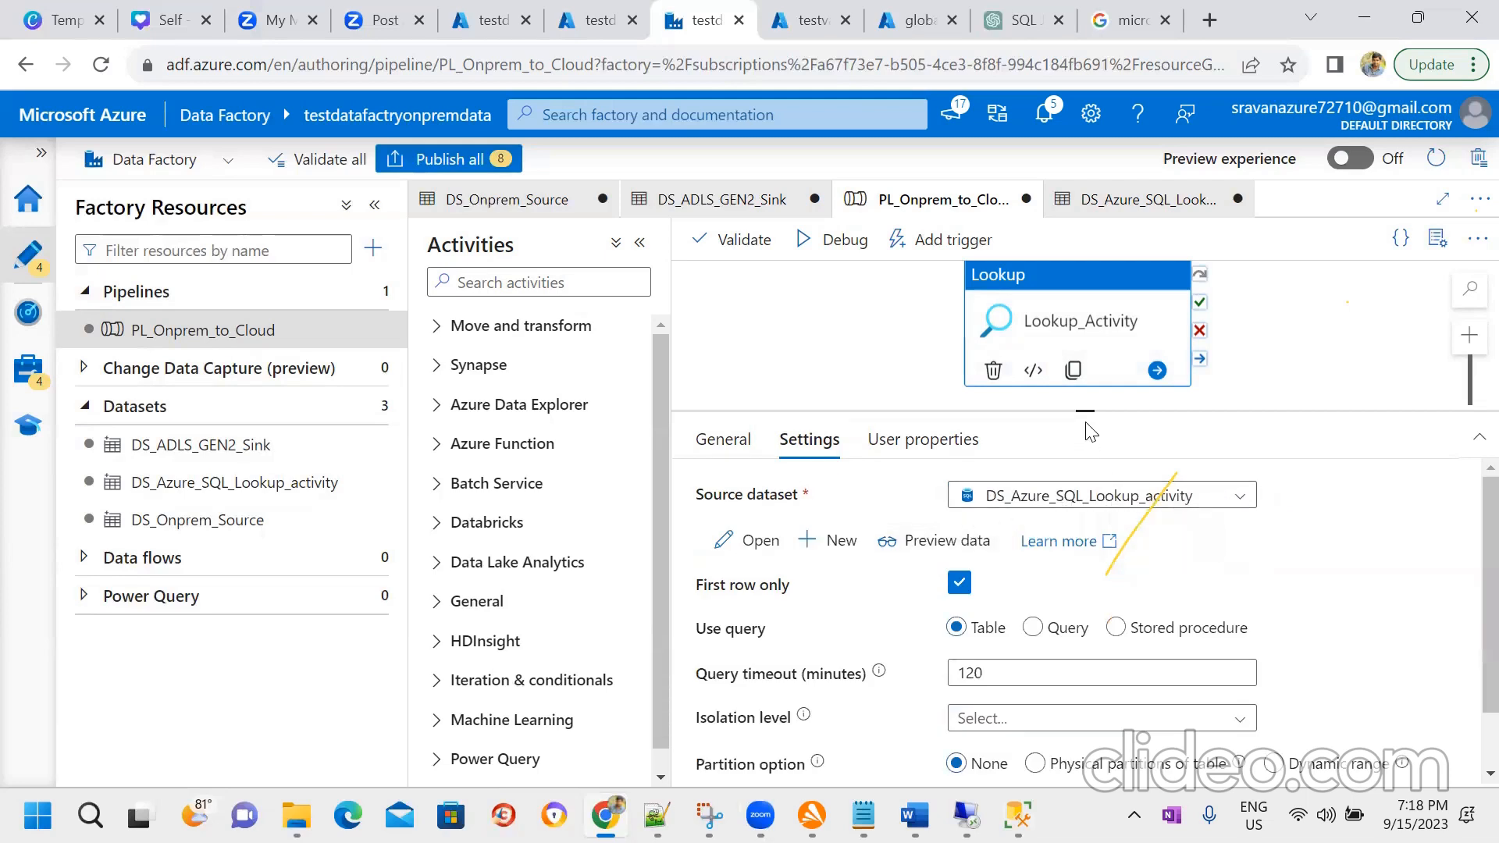
{"action": "left_click_drag", "start_coordinate": [1085, 406], "coordinate": [1078, 320]}
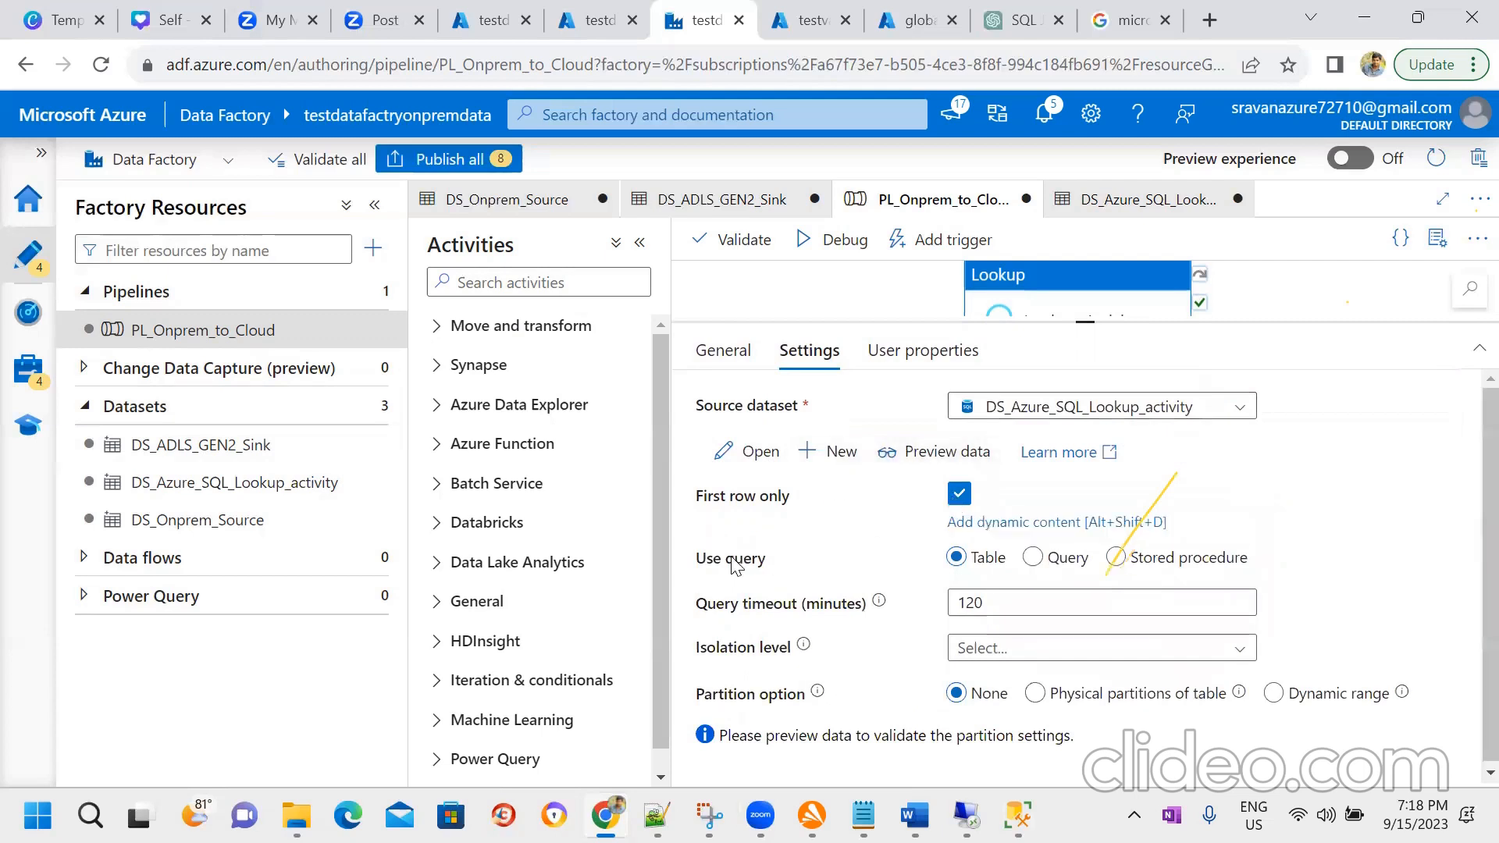
{"action": "left_click", "coordinate": [1198, 547]}
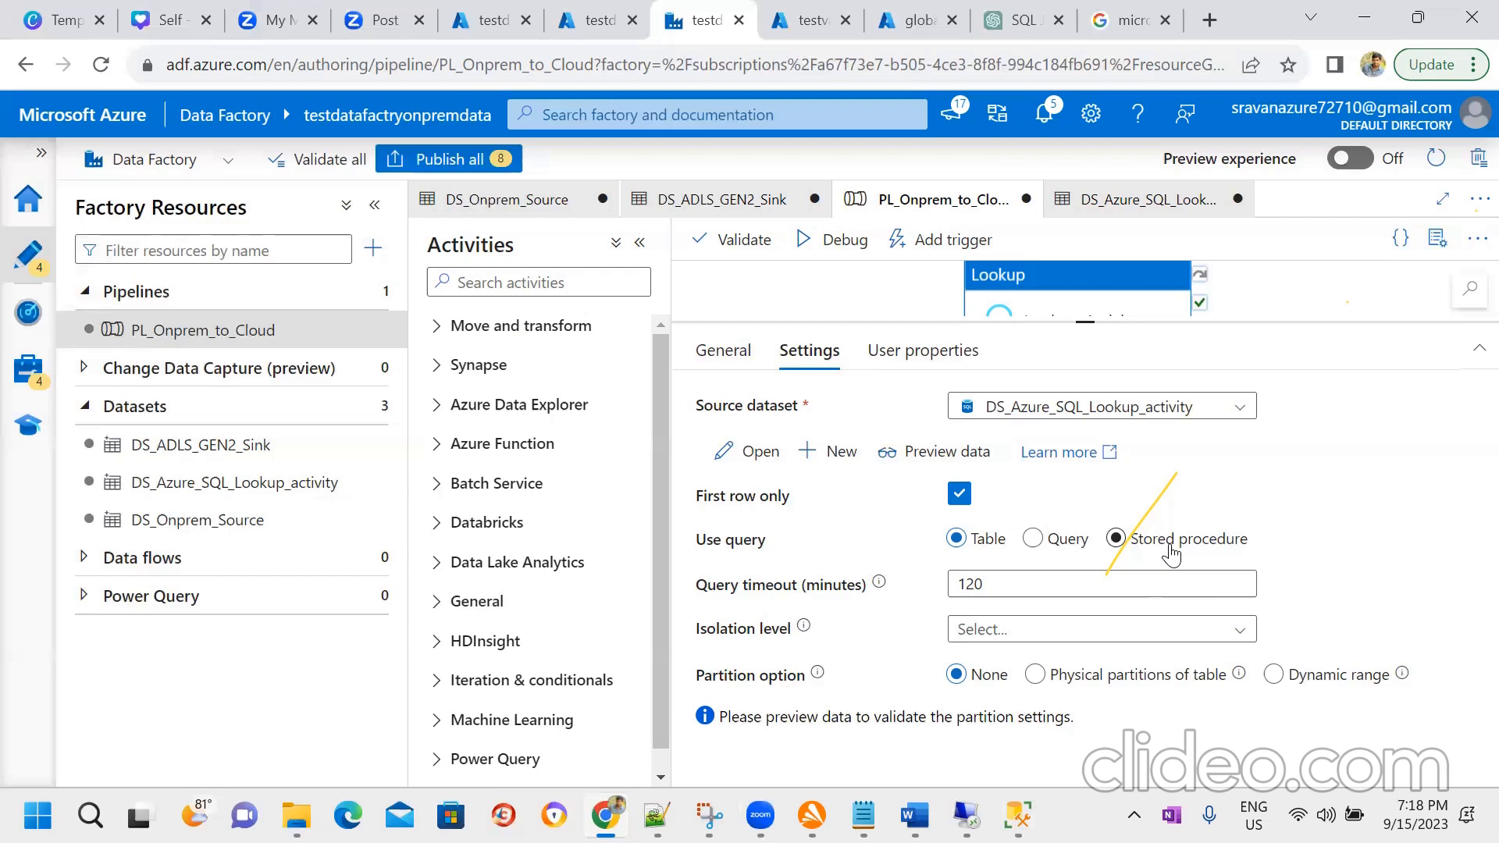
{"action": "left_click", "coordinate": [1053, 541]}
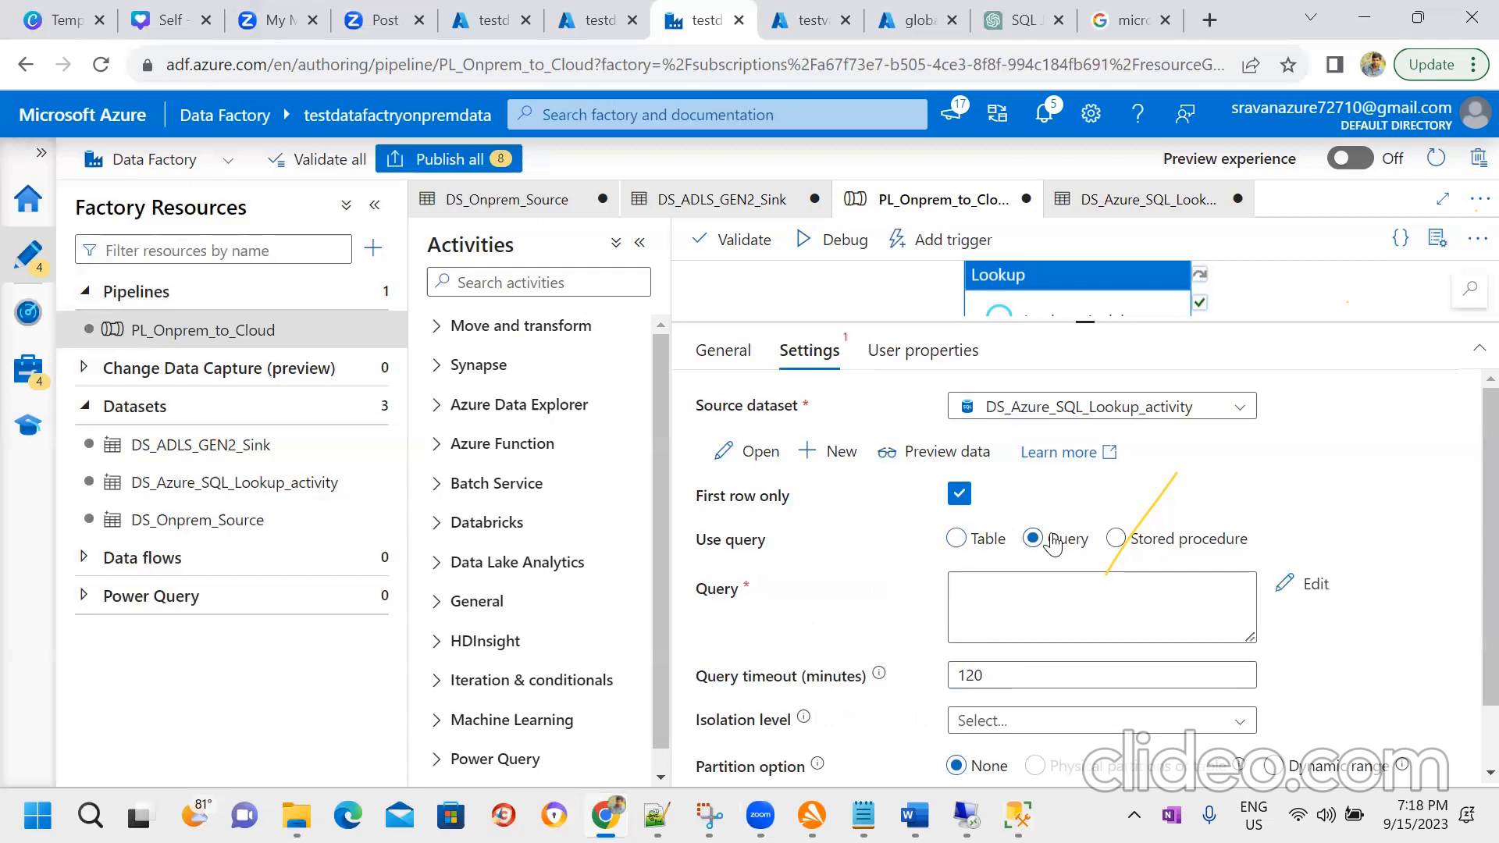
{"action": "left_click", "coordinate": [990, 588]}
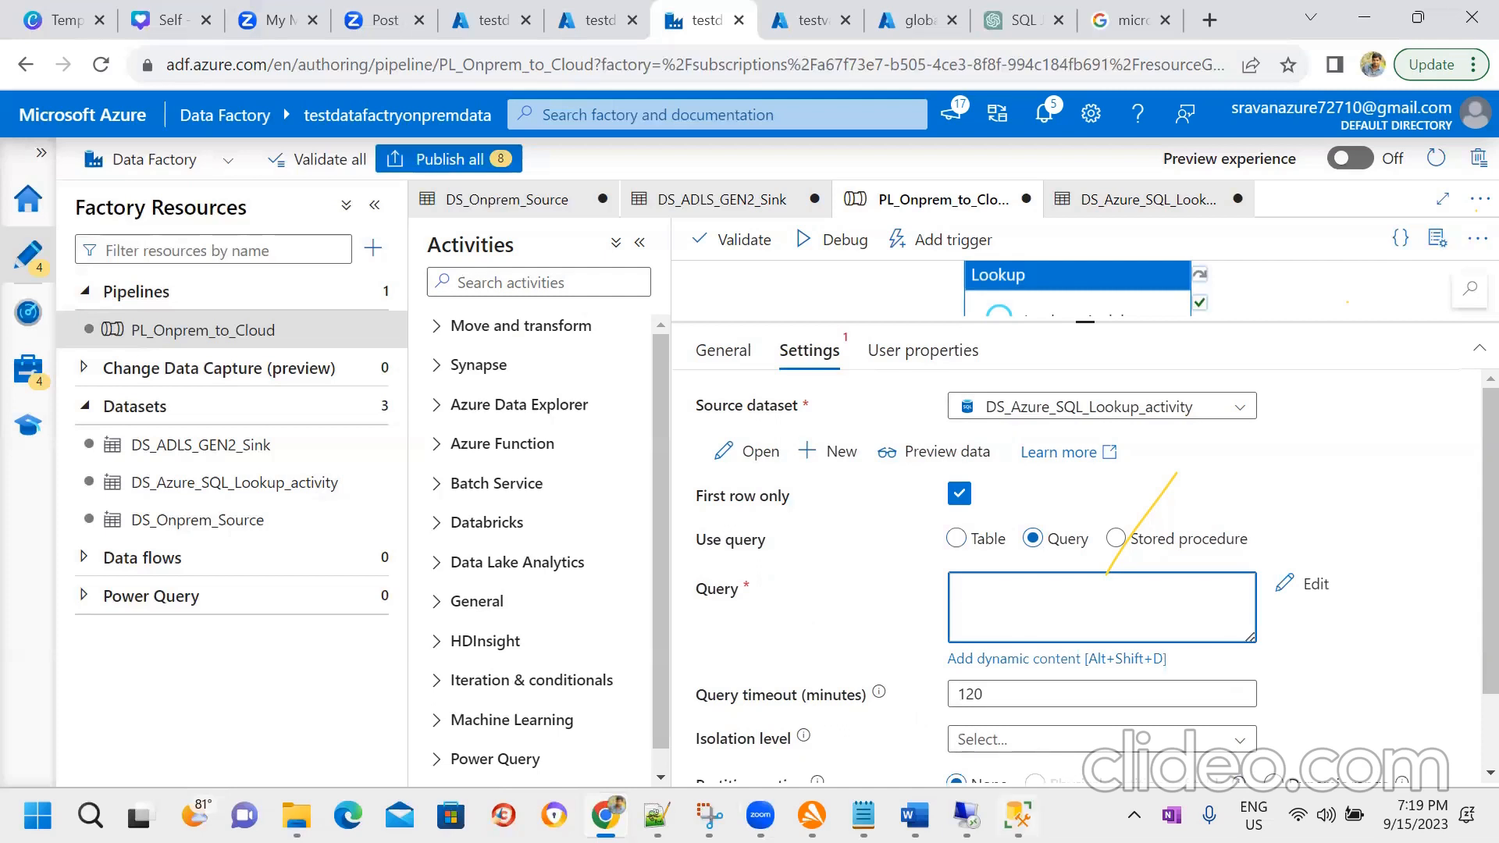
{"action": "key", "text": "alt+Tab"}
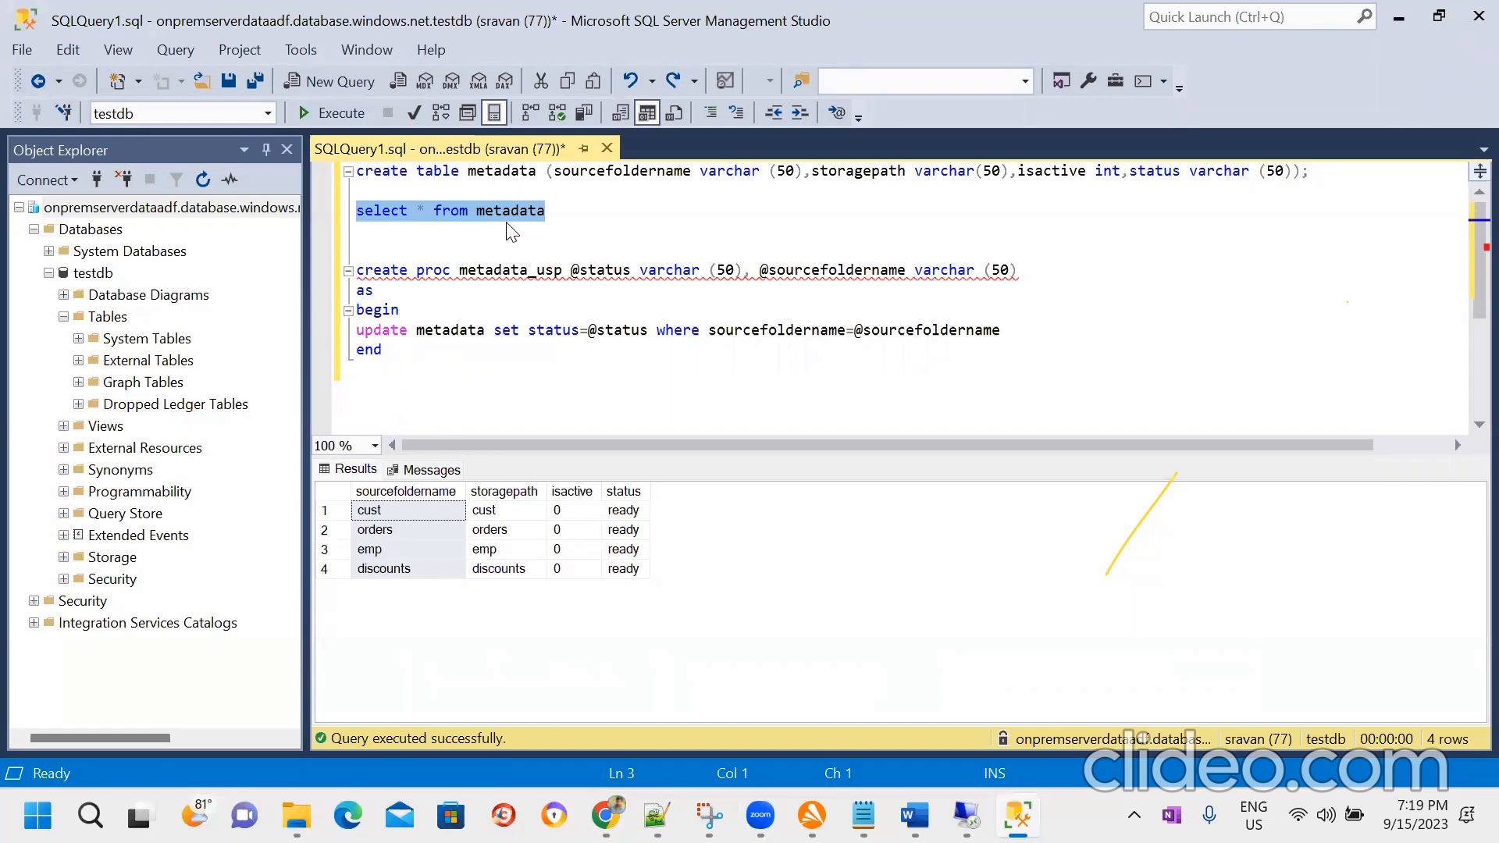
Step: Extend the query to select * from metadata where status <> 'succeeded' and select the line
{"action": "left_click", "coordinate": [570, 216]}
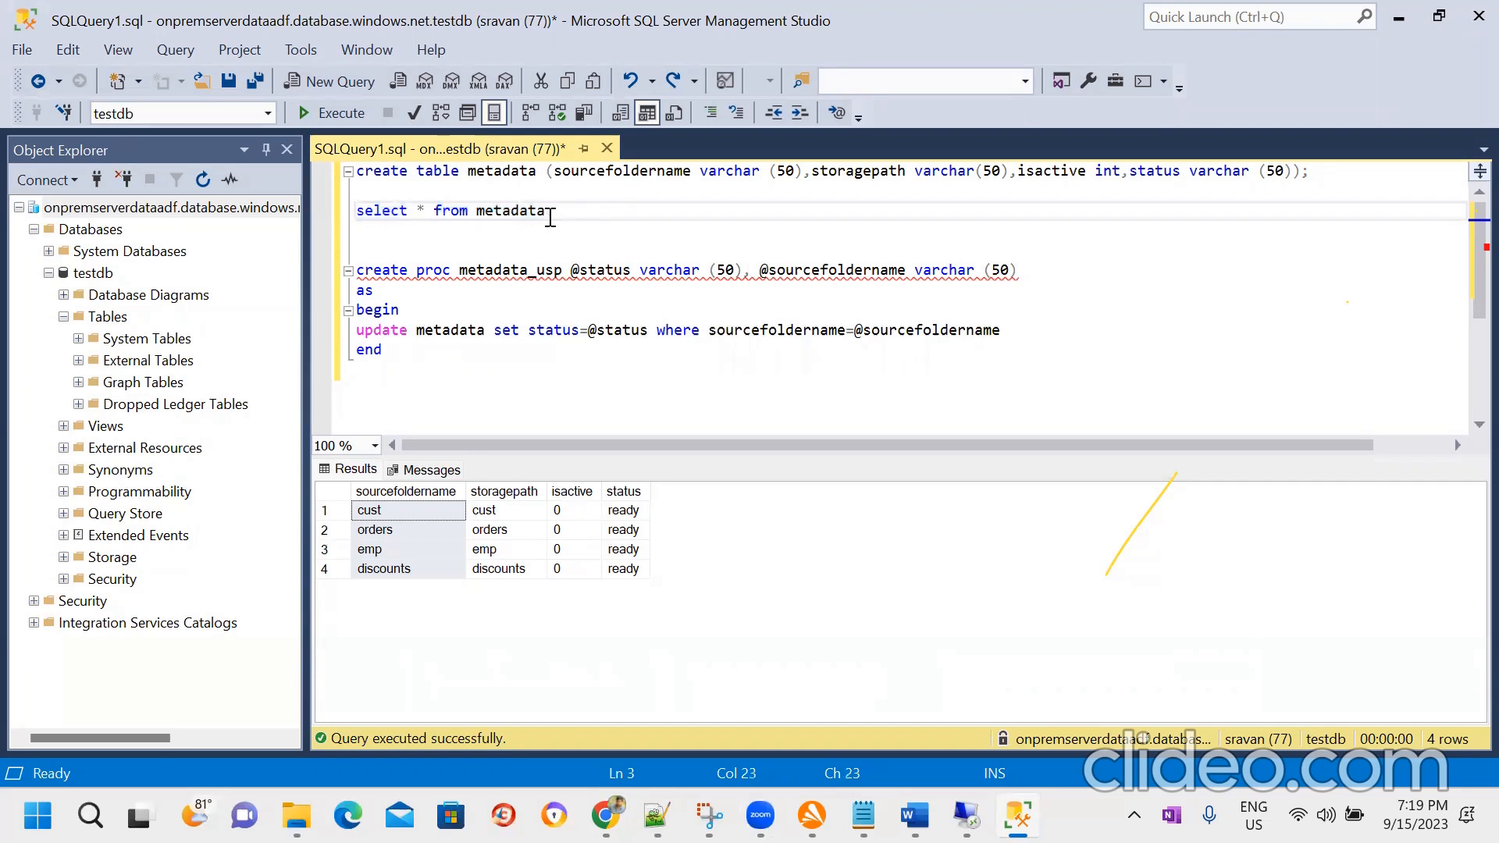
{"action": "type", "text": "where status"}
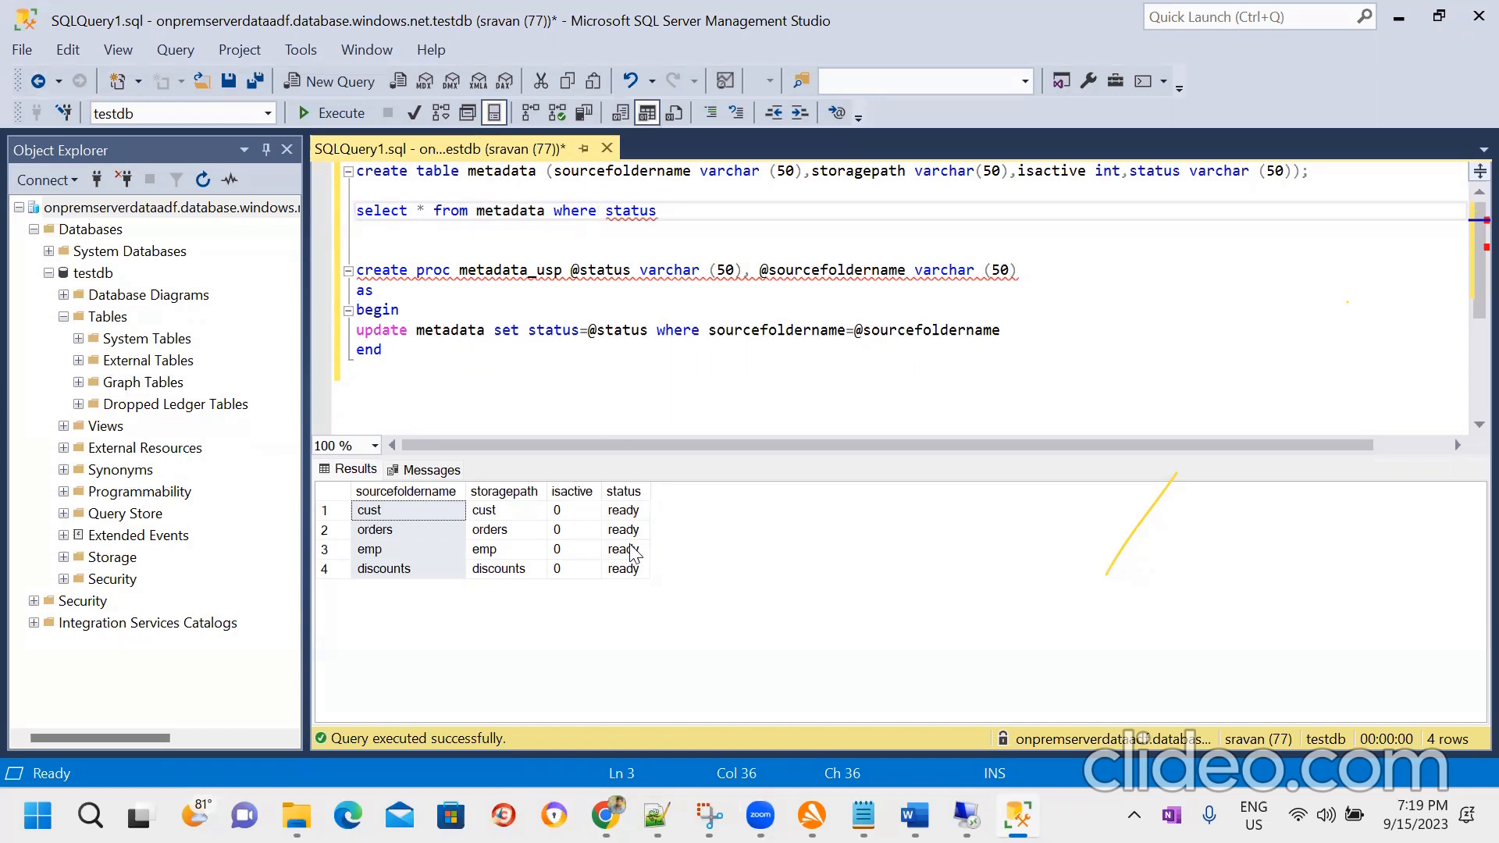
{"action": "left_click", "coordinate": [623, 492]}
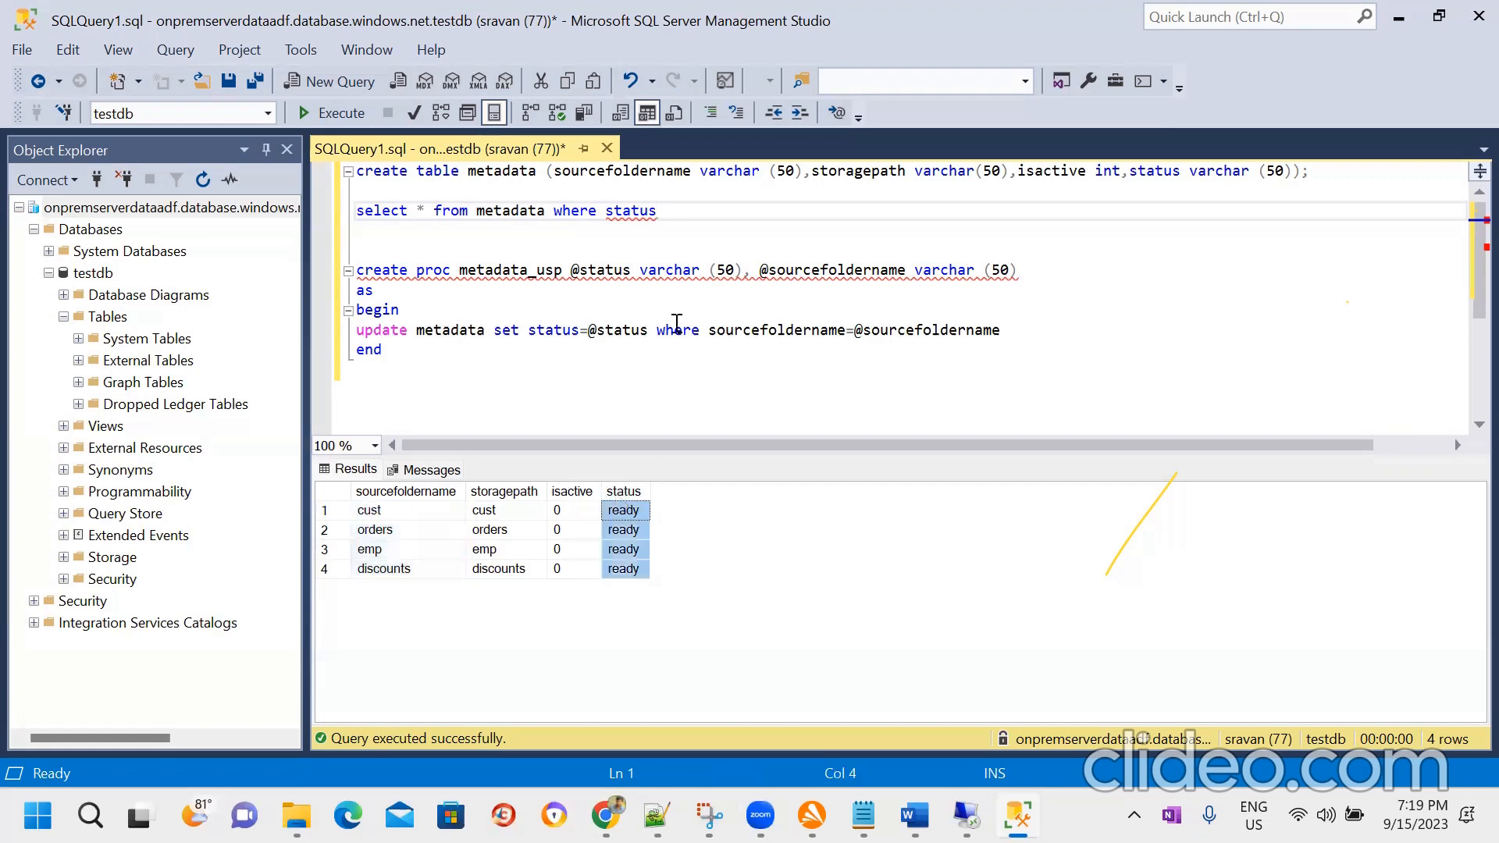
{"action": "left_click", "coordinate": [664, 212]}
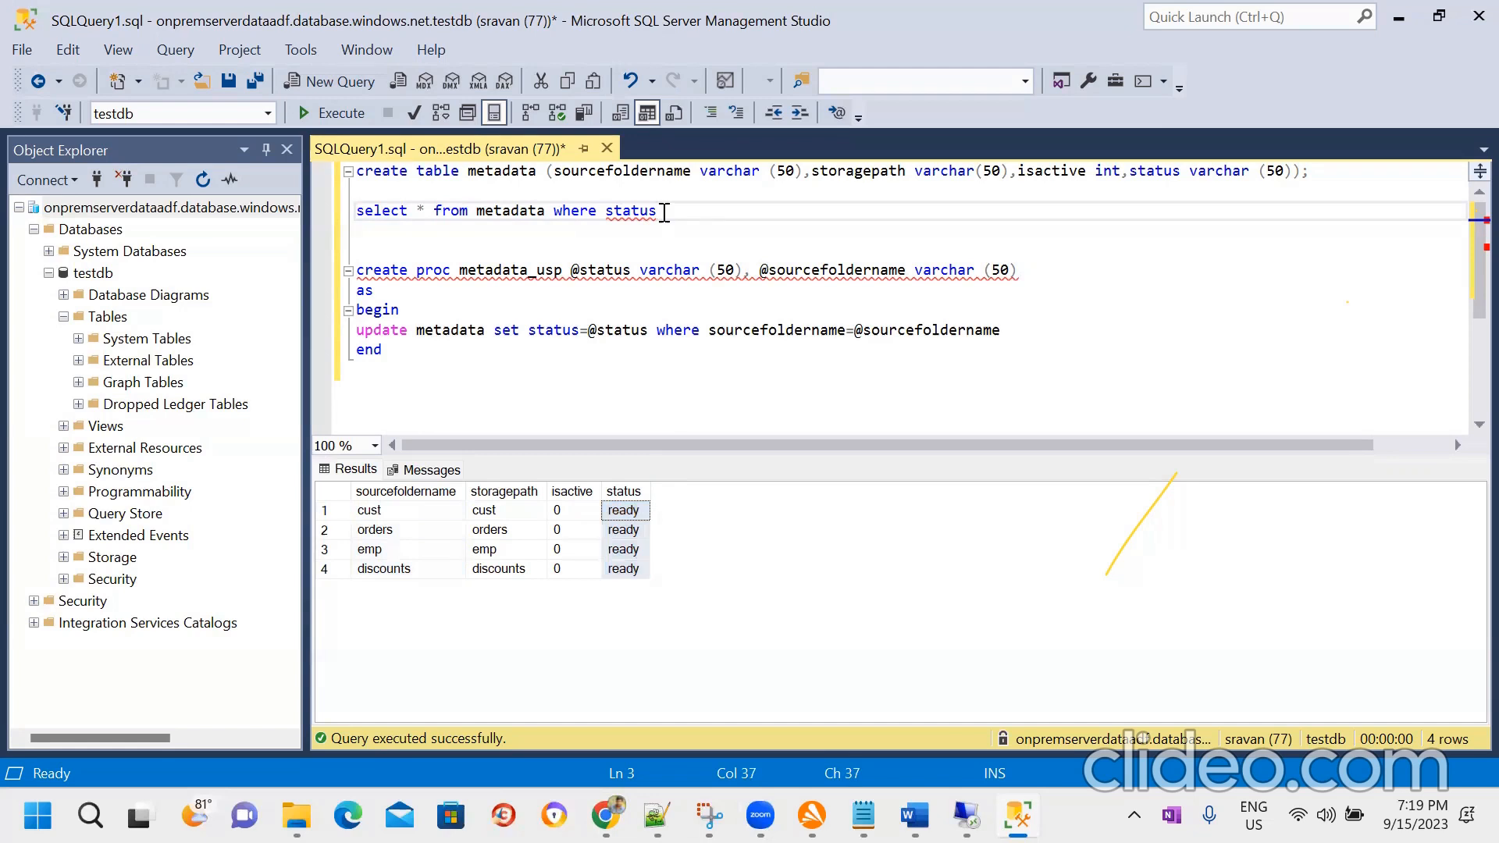
{"action": "type", "text": "<>"}
{"action": "type", "text": " 'succ'"}
{"action": "key", "text": "Left"}
{"action": "type", "text": "succeeded"}
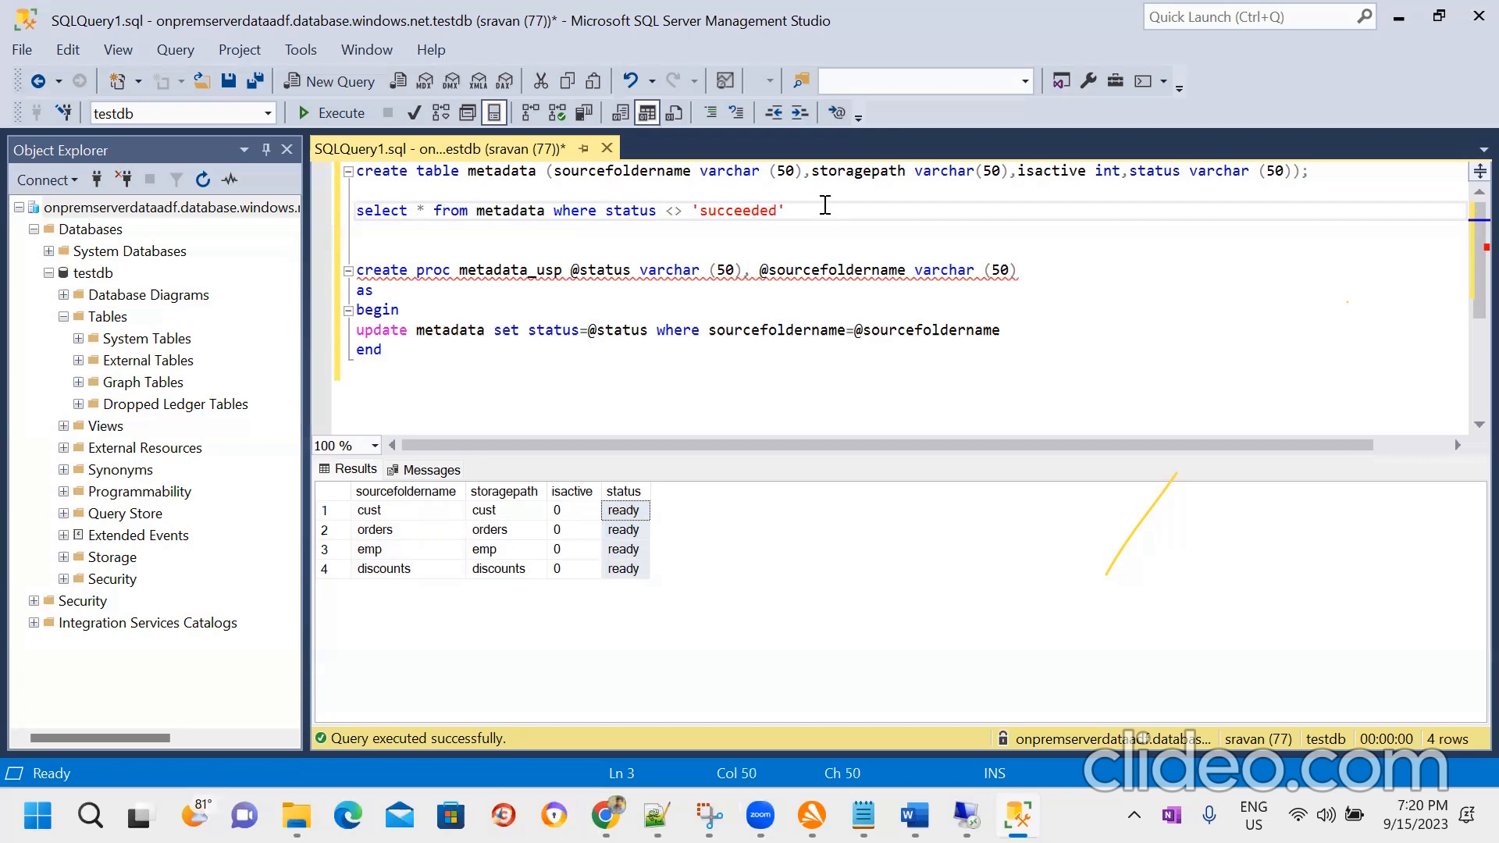
{"action": "left_click_drag", "start_coordinate": [816, 211], "coordinate": [355, 211]}
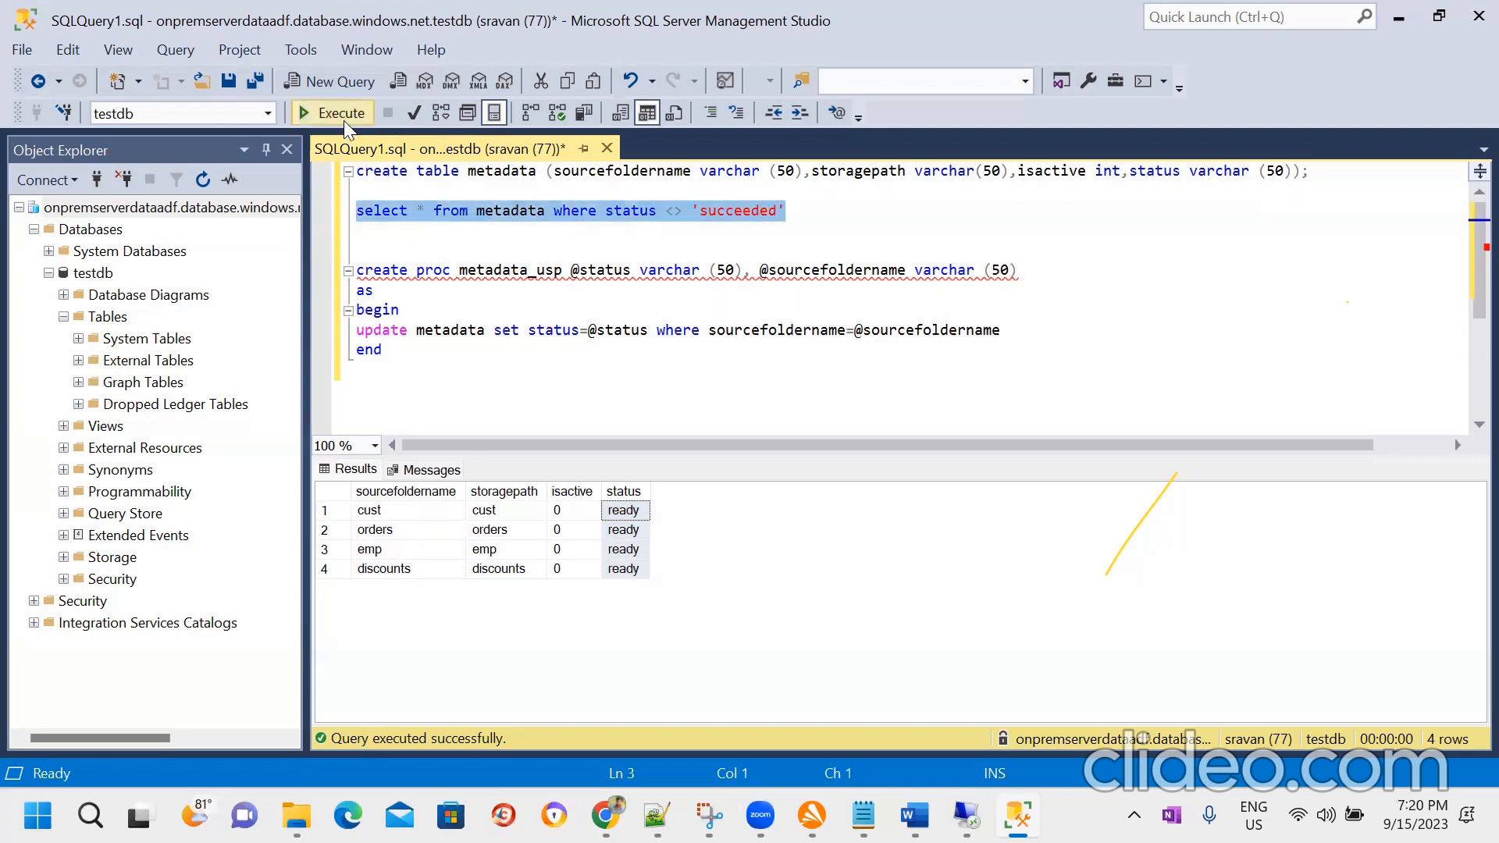
Step: Run the not-succeeded query, then change the filter to status = 'ready' and run it
{"action": "left_click", "coordinate": [342, 116]}
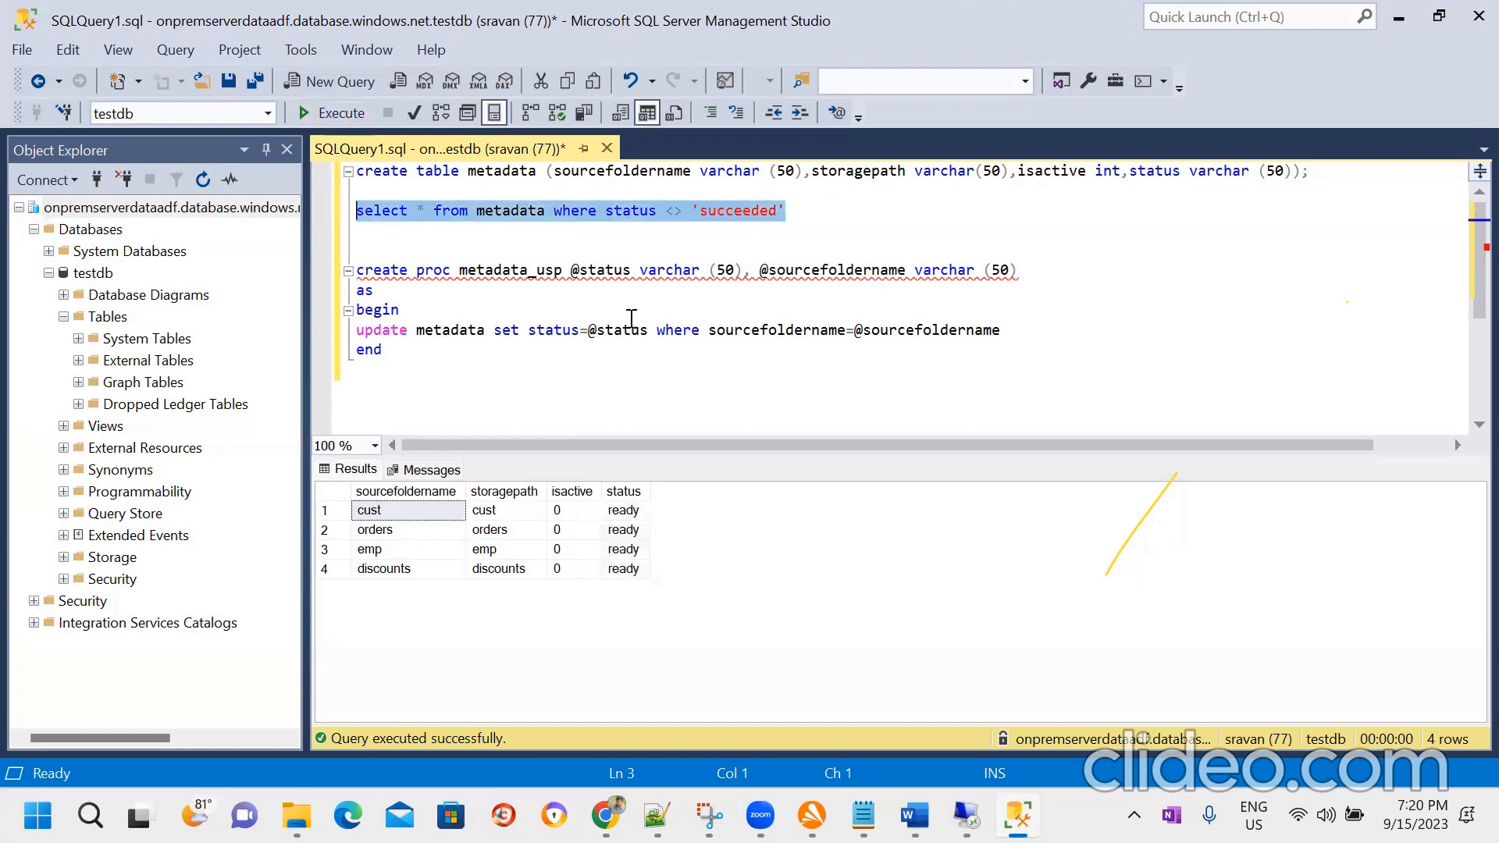
{"action": "left_click", "coordinate": [626, 252]}
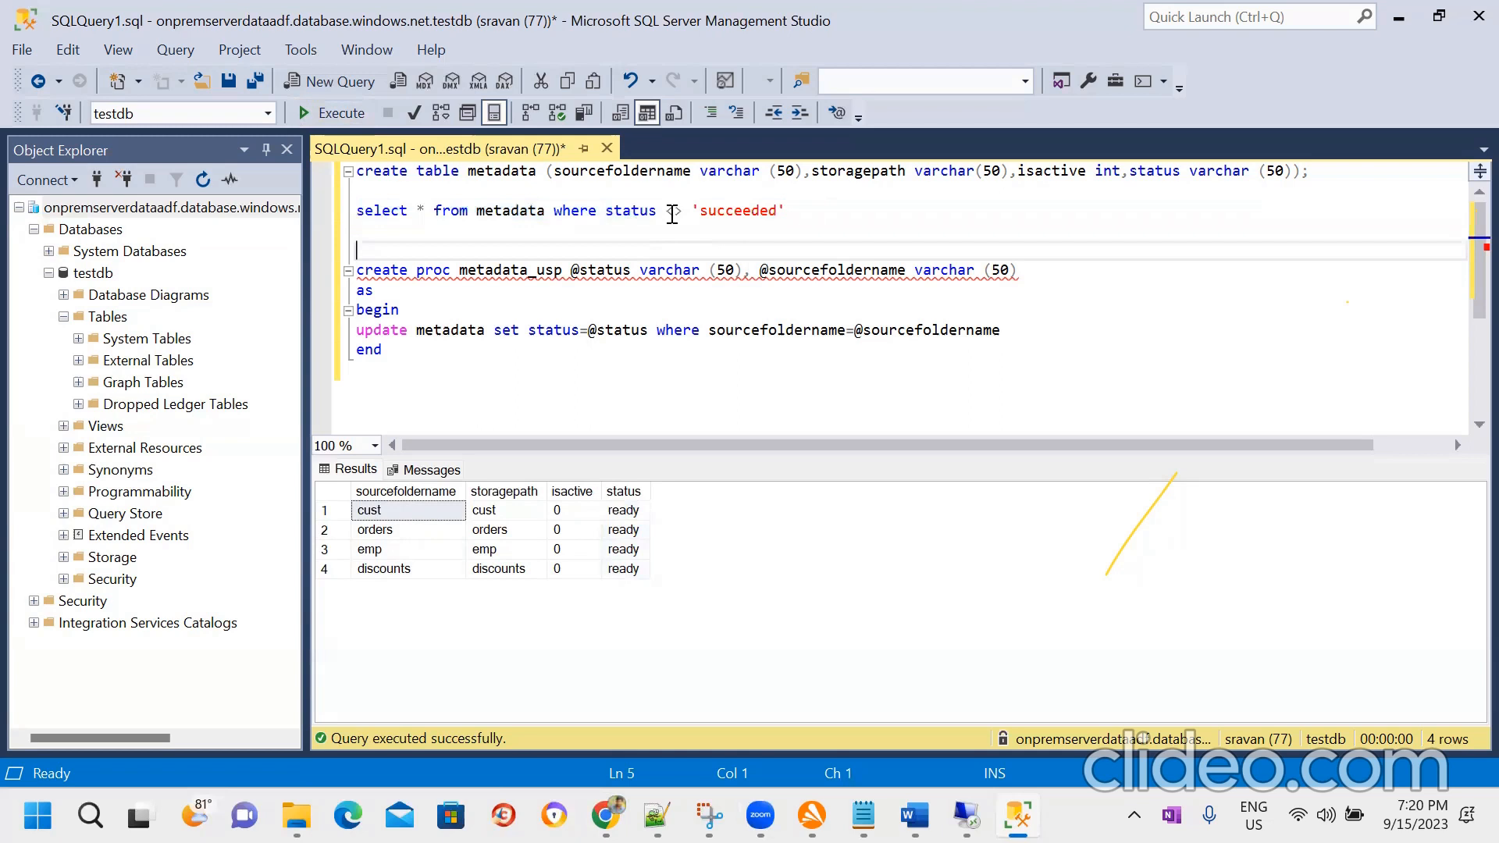
{"action": "left_click_drag", "start_coordinate": [810, 212], "coordinate": [353, 211]}
{"action": "left_click", "coordinate": [648, 237]}
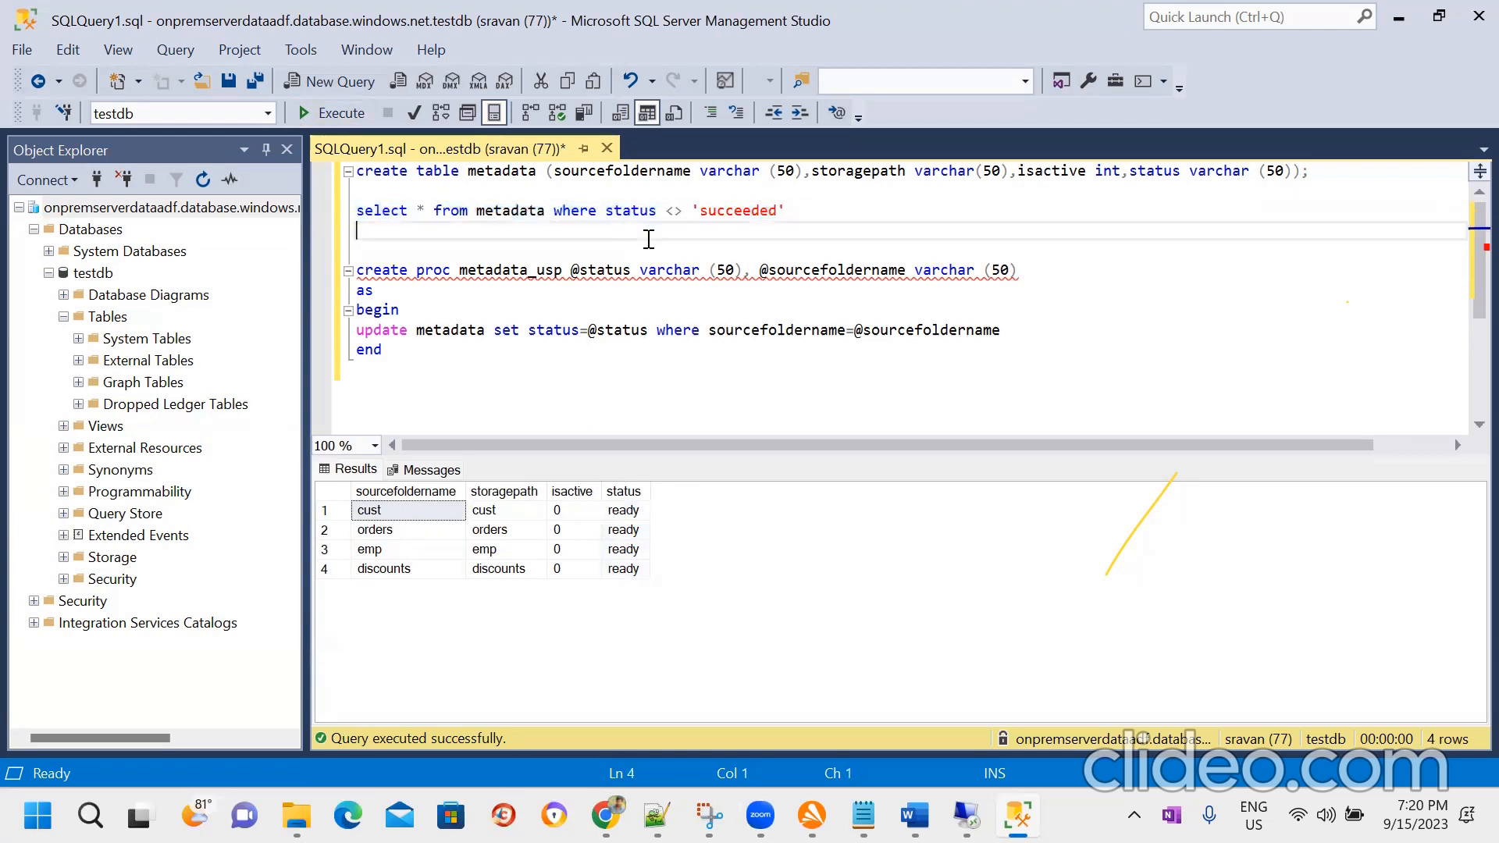
{"action": "left_click", "coordinate": [697, 212]}
{"action": "left_click_drag", "start_coordinate": [697, 217], "coordinate": [797, 210]}
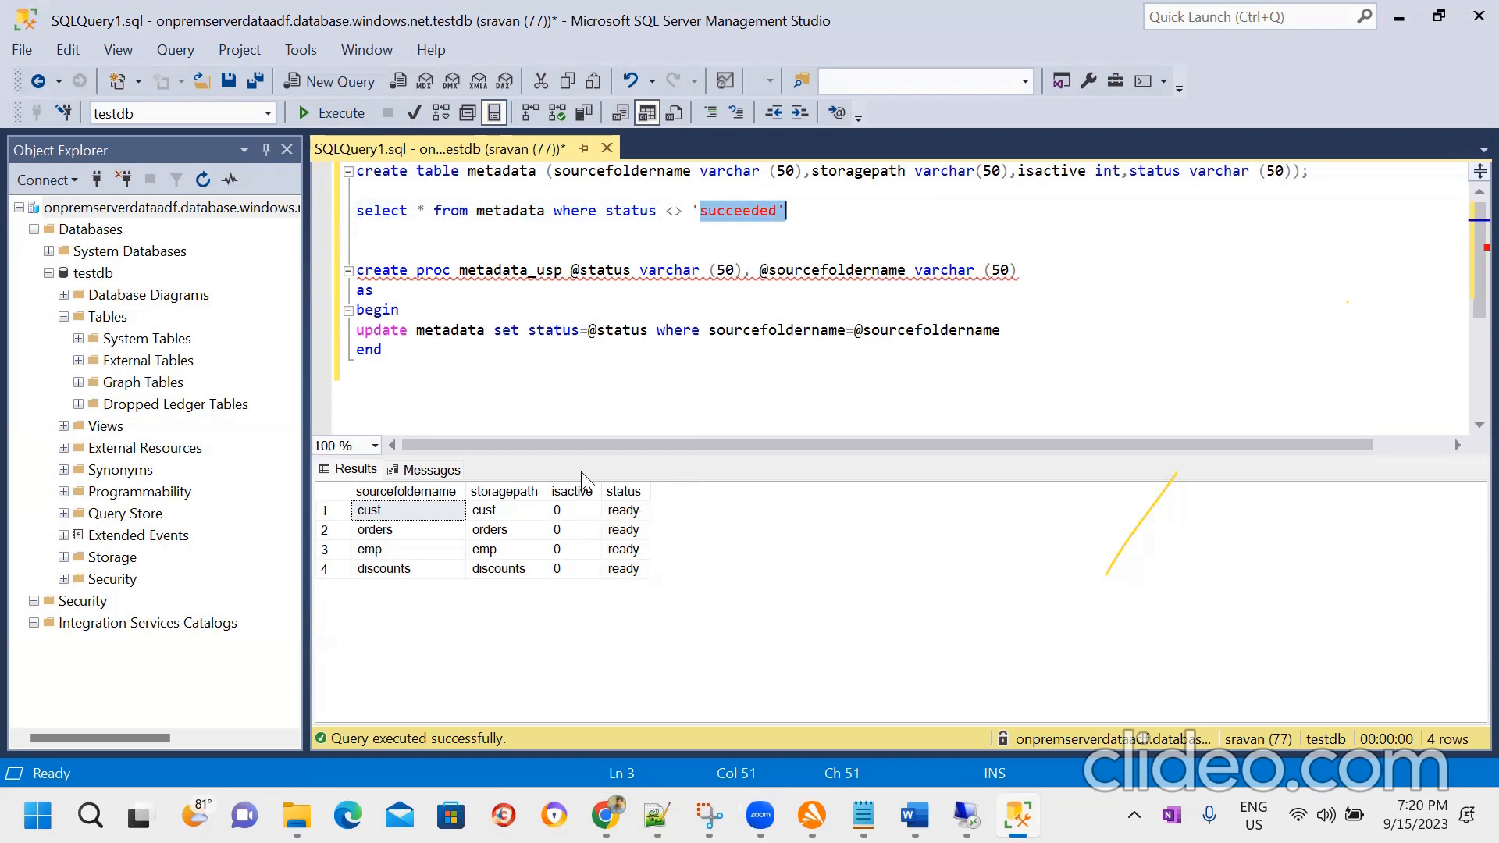
{"action": "left_click", "coordinate": [682, 212]}
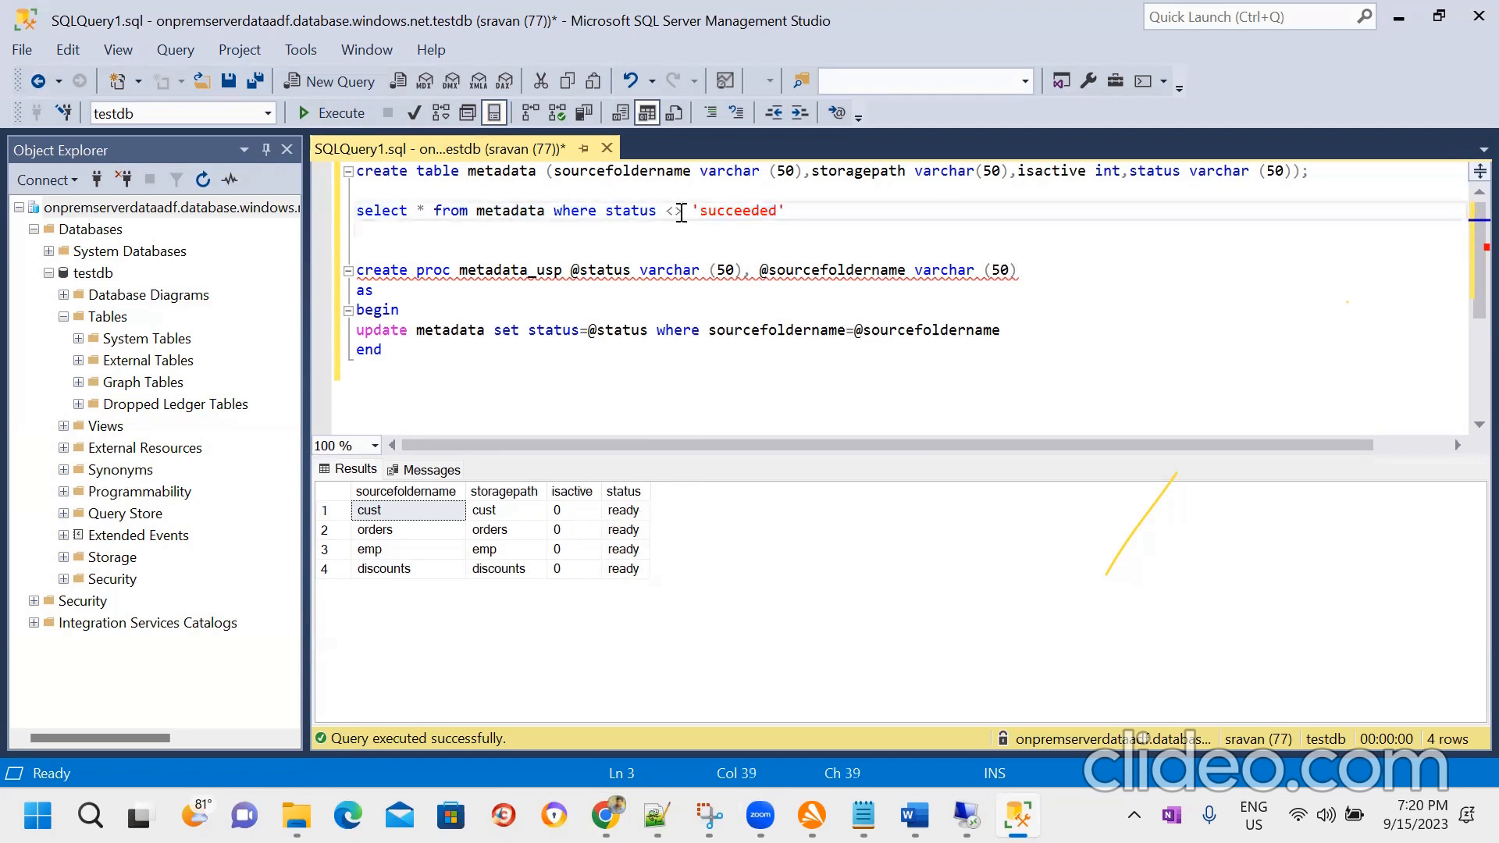
{"action": "key", "text": "BackSpace"}
{"action": "key", "text": "BackSpace"}
{"action": "type", "text": "="}
{"action": "double_click", "coordinate": [723, 214]}
{"action": "type", "text": "rea"}
{"action": "left_click_drag", "start_coordinate": [763, 211], "coordinate": [331, 211]}
{"action": "left_click", "coordinate": [336, 117]}
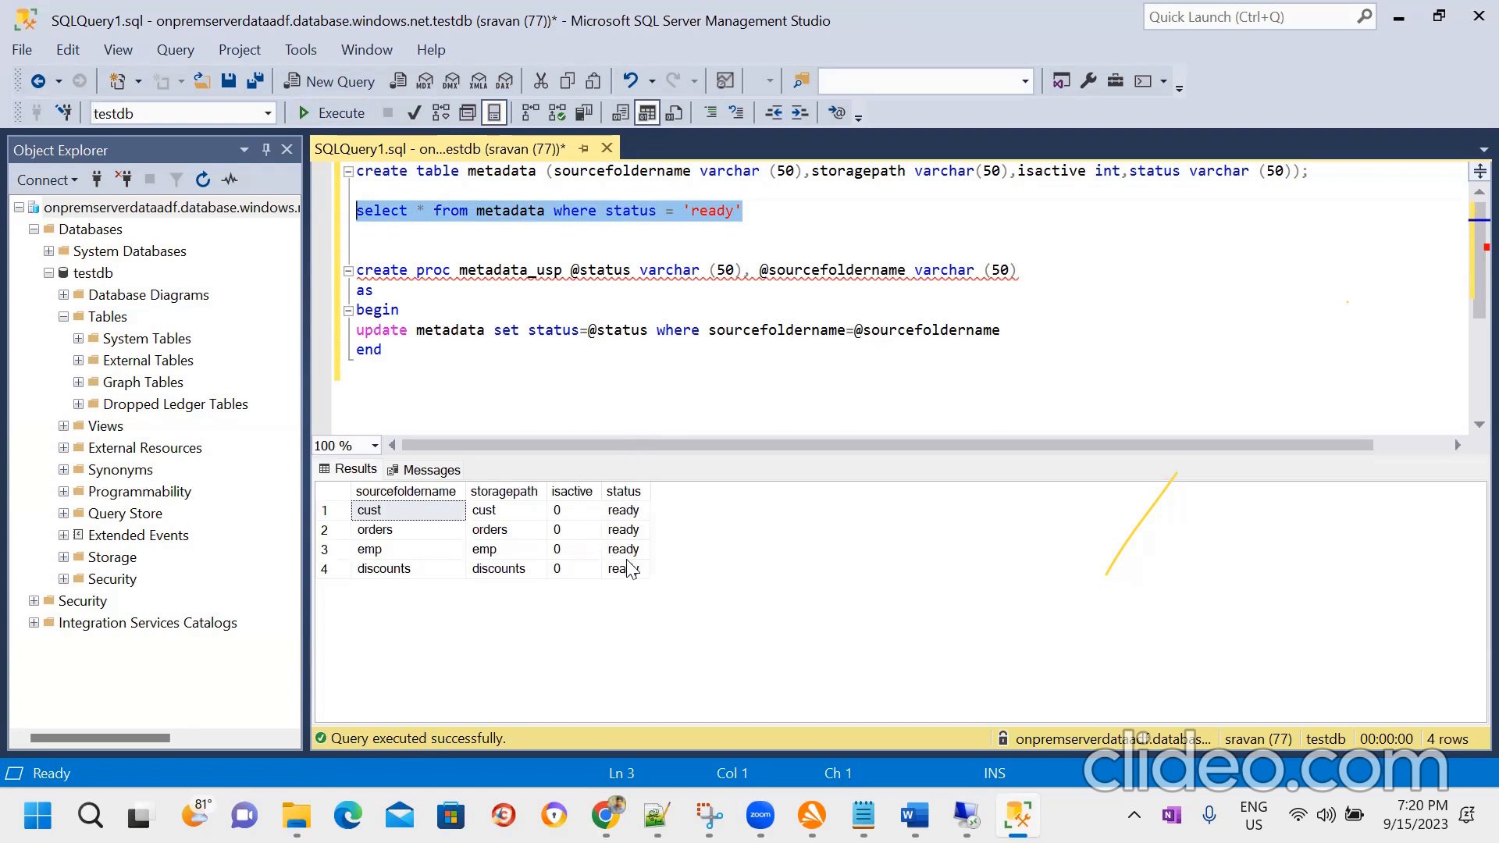
Step: Change the filter to status <> 'ready' and run it, returning 0 rows
{"action": "left_click", "coordinate": [710, 247]}
{"action": "left_click_drag", "start_coordinate": [778, 211], "coordinate": [343, 210]}
{"action": "left_click", "coordinate": [638, 214]}
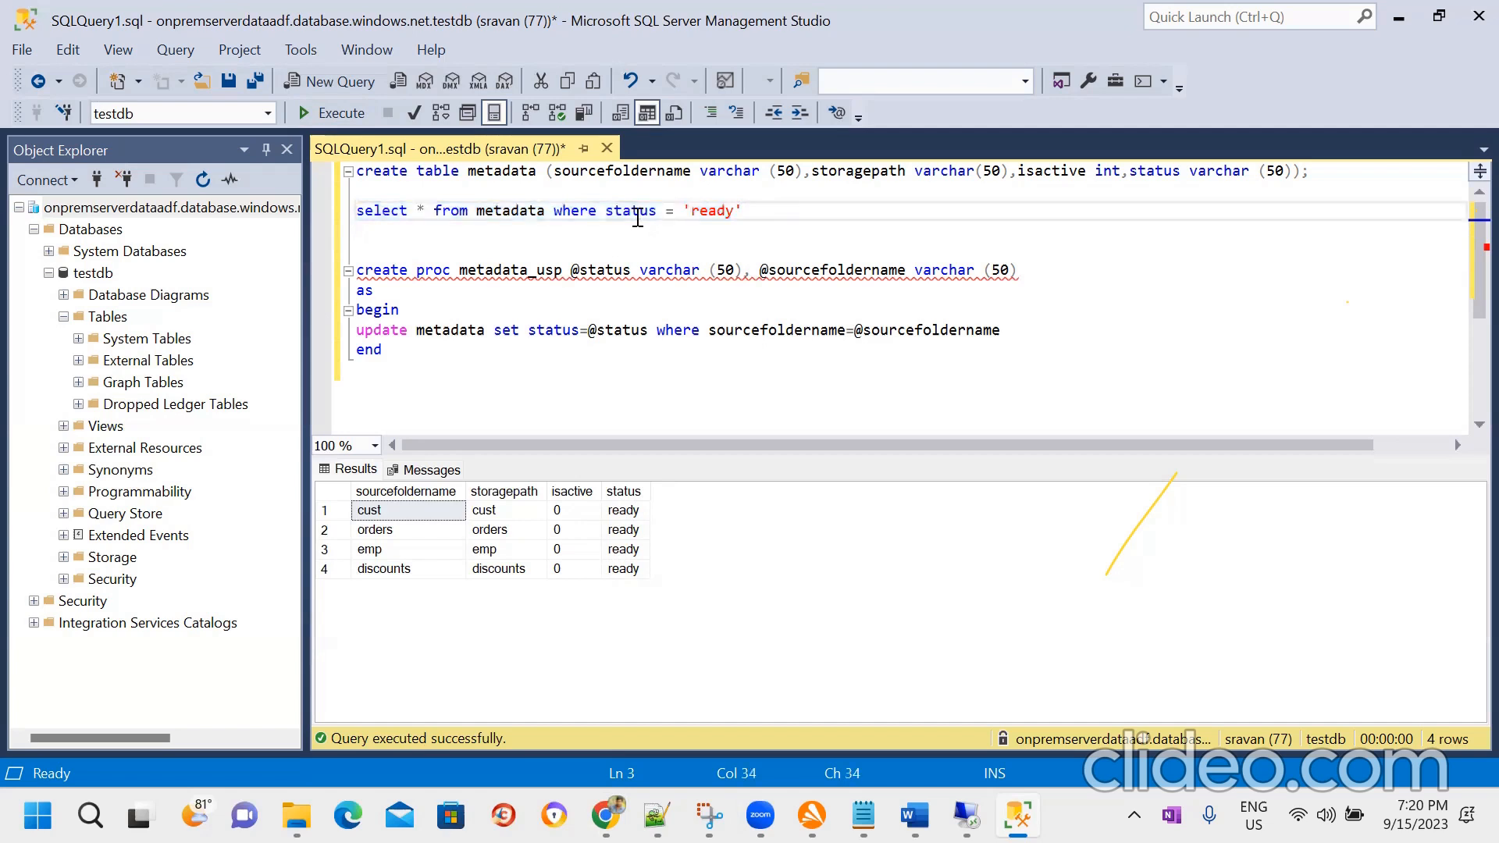
{"action": "double_click", "coordinate": [632, 215]}
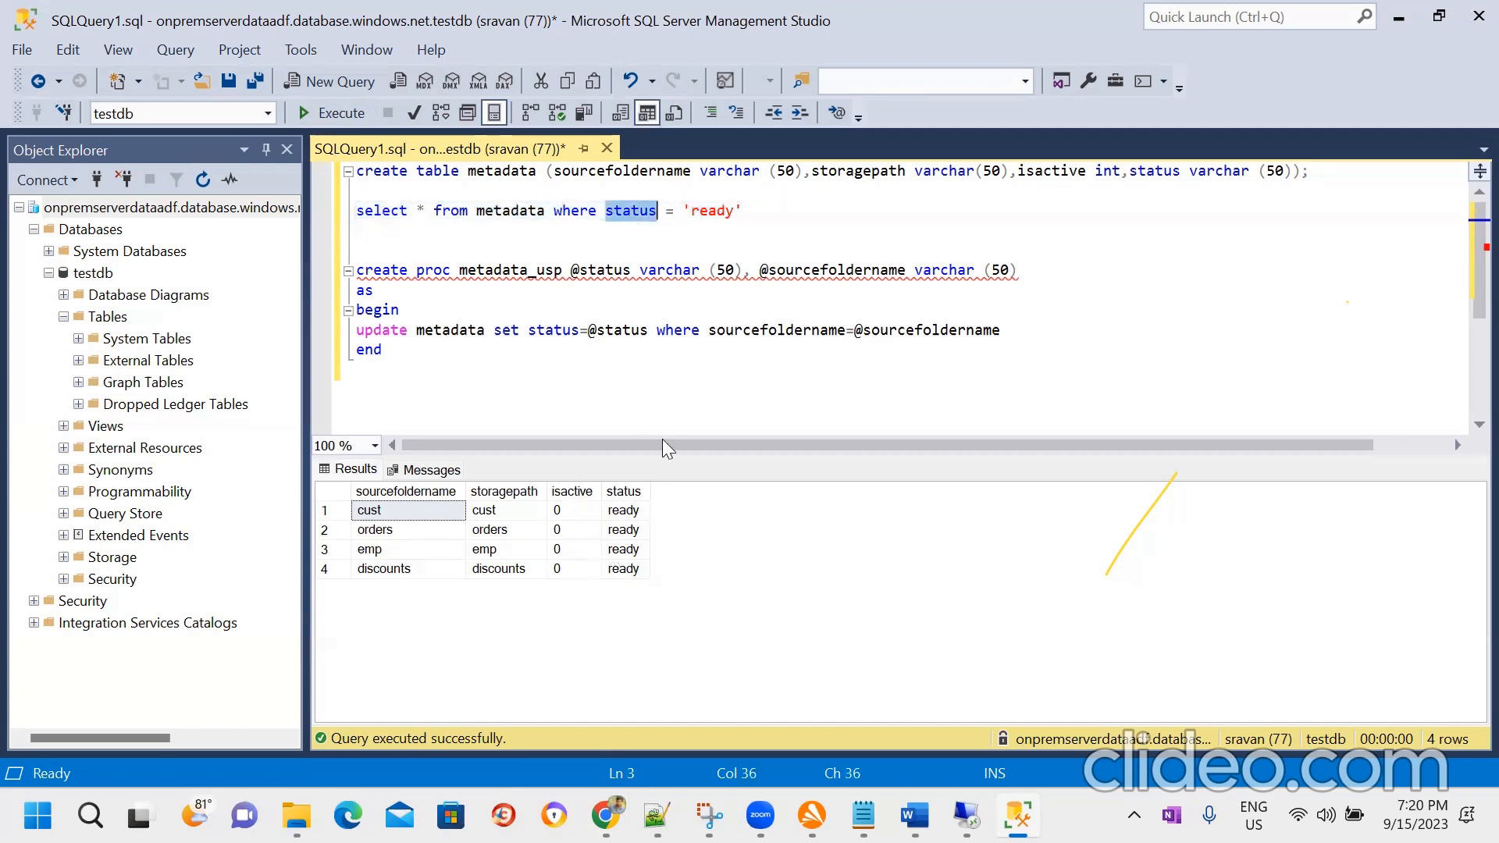
{"action": "left_click", "coordinate": [676, 213]}
{"action": "key", "text": "BackSpace"}
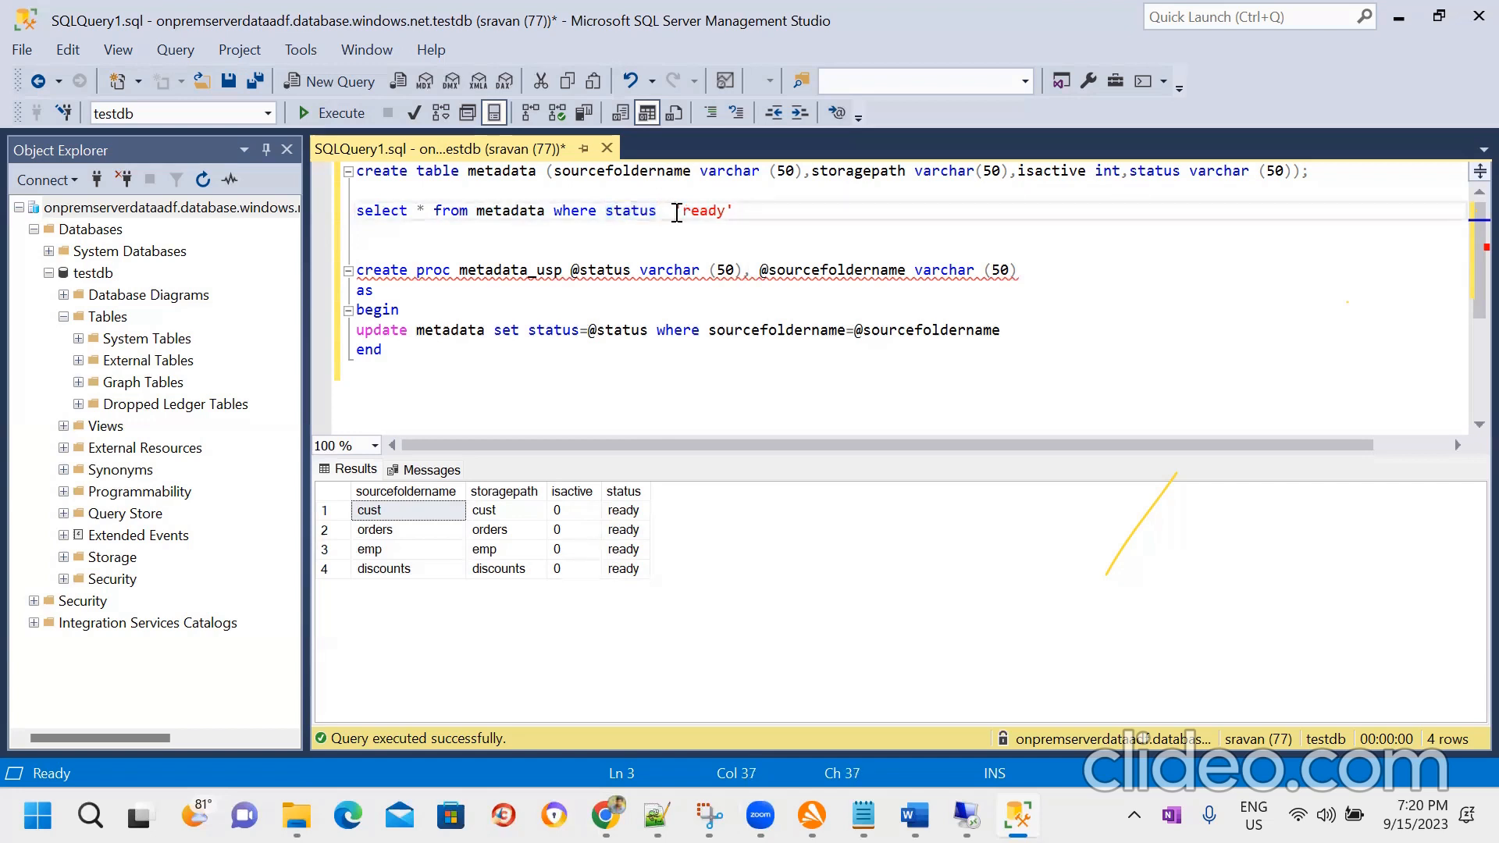
{"action": "type", "text": "<>"}
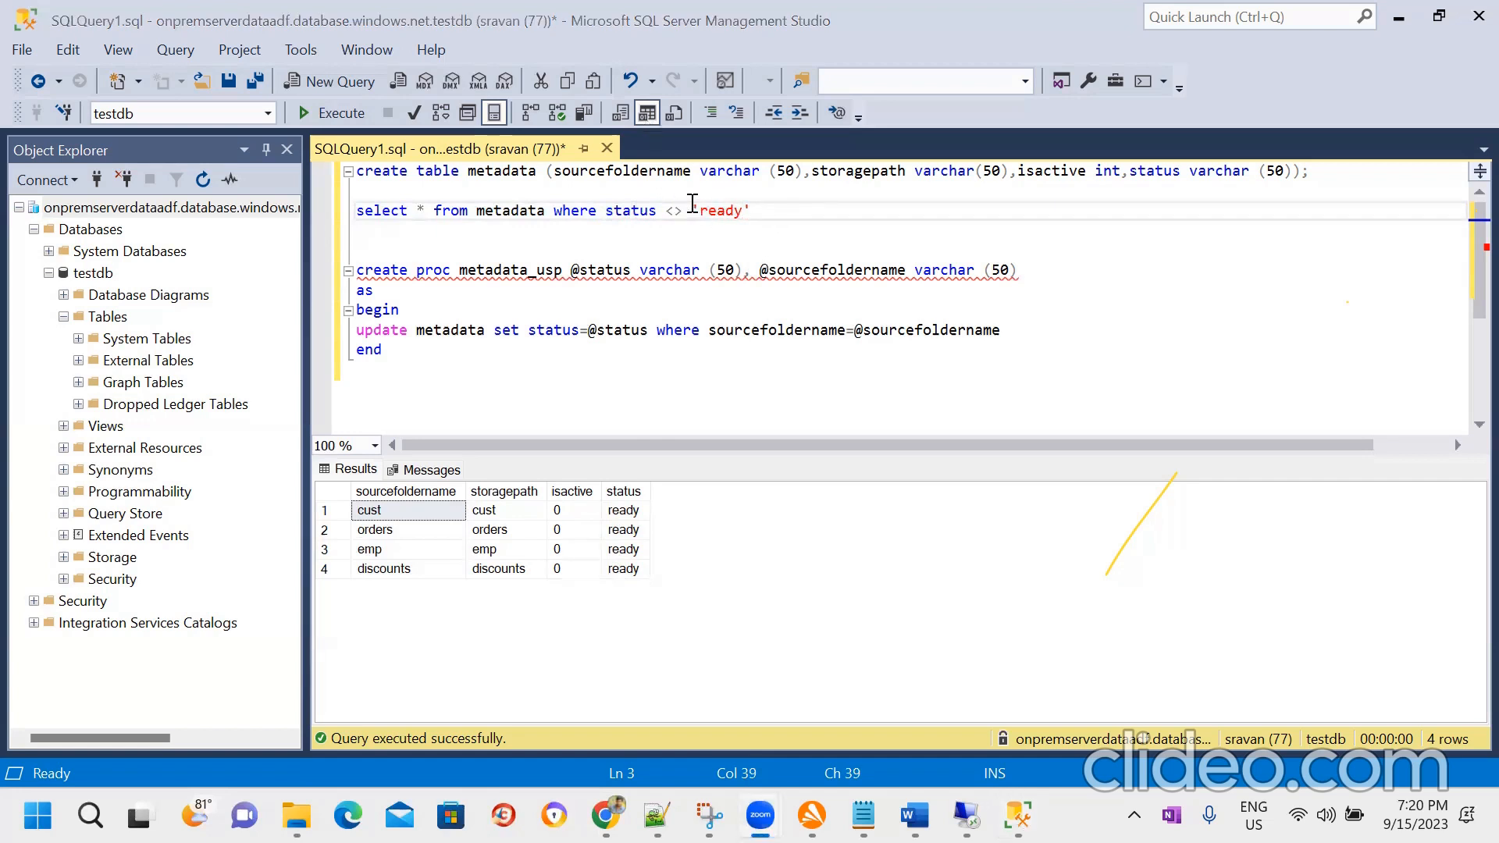
{"action": "left_click_drag", "start_coordinate": [684, 210], "coordinate": [665, 210]}
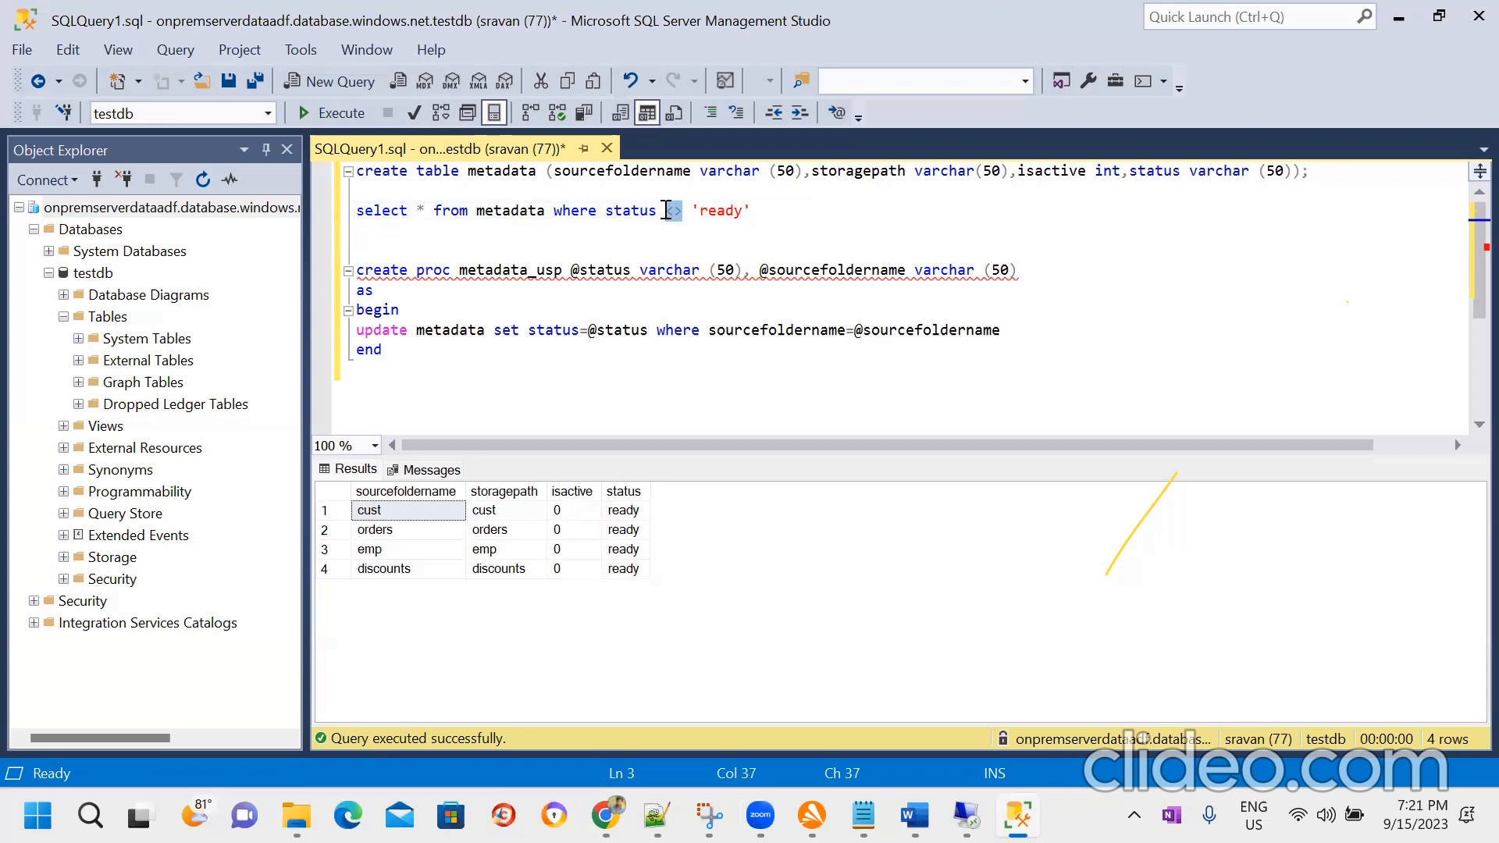
{"action": "double_click", "coordinate": [723, 212]}
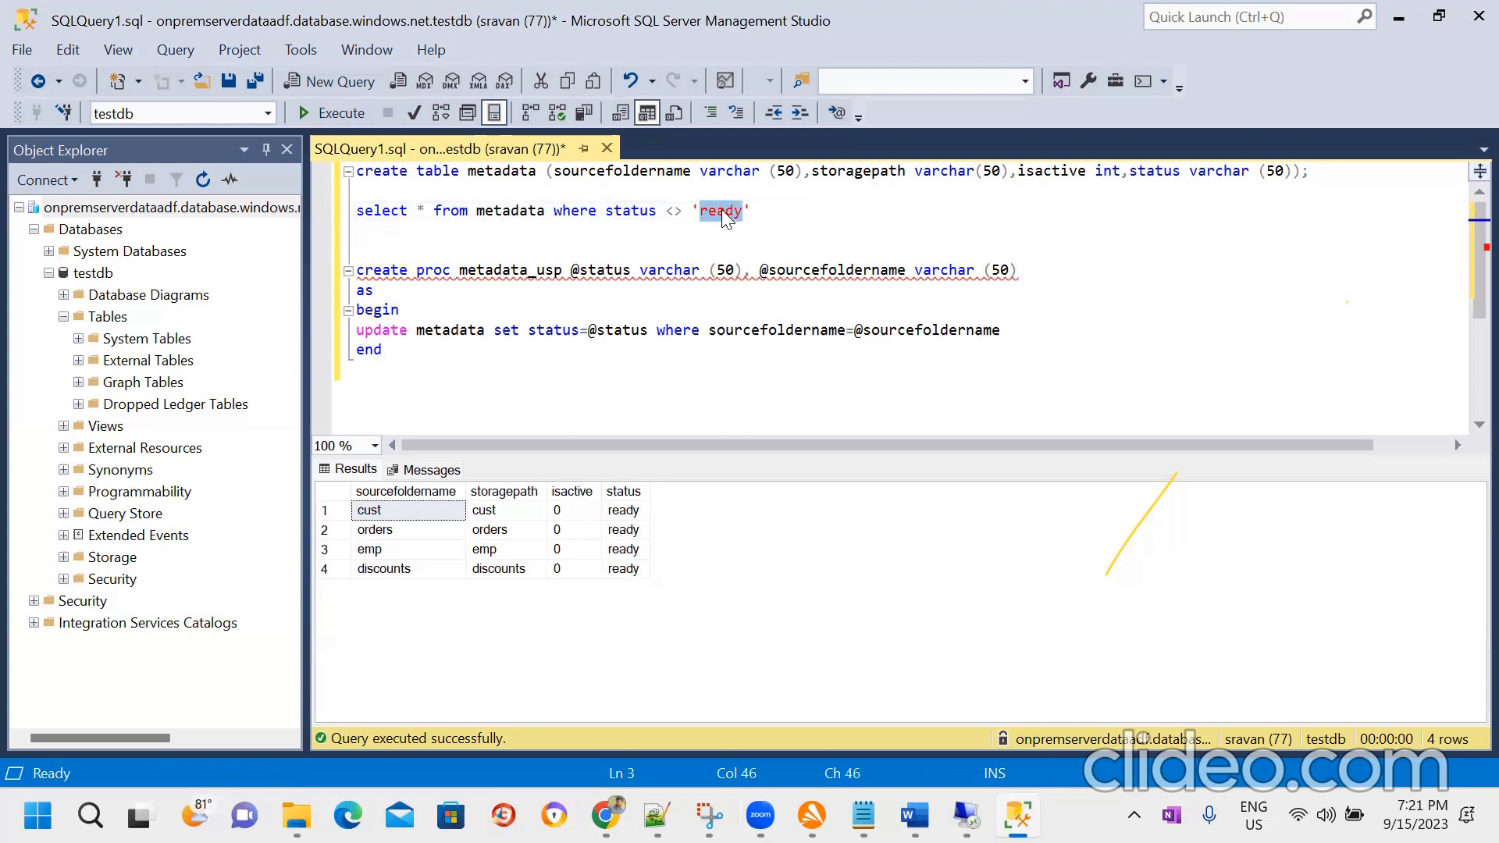
{"action": "left_click", "coordinate": [776, 214]}
{"action": "left_click_drag", "start_coordinate": [777, 214], "coordinate": [342, 221]}
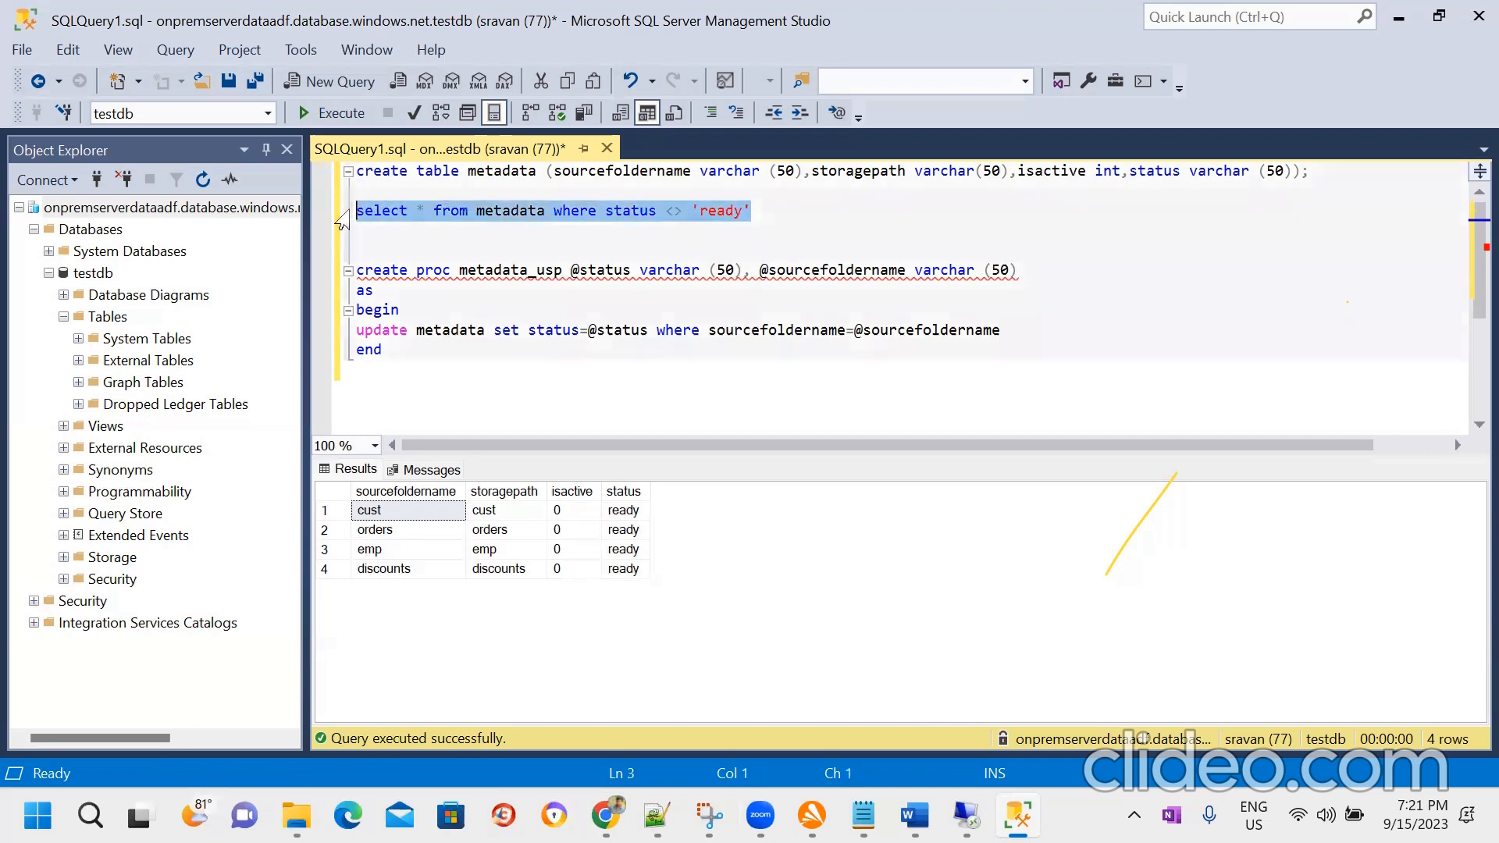
{"action": "left_click", "coordinate": [323, 117]}
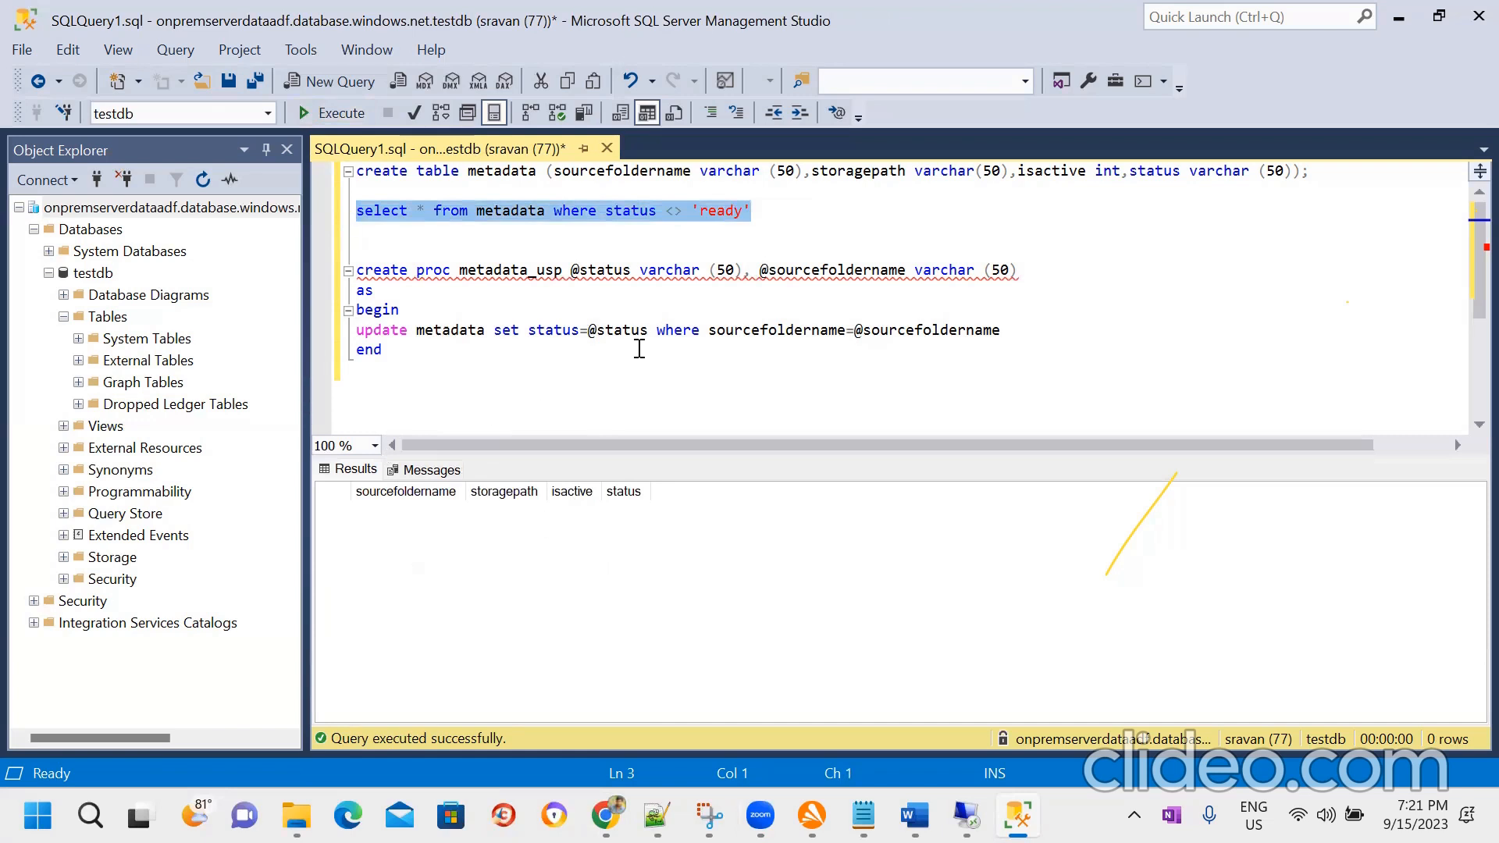
Step: Run select * from metadata and review the status column of all rows
{"action": "left_click", "coordinate": [677, 210]}
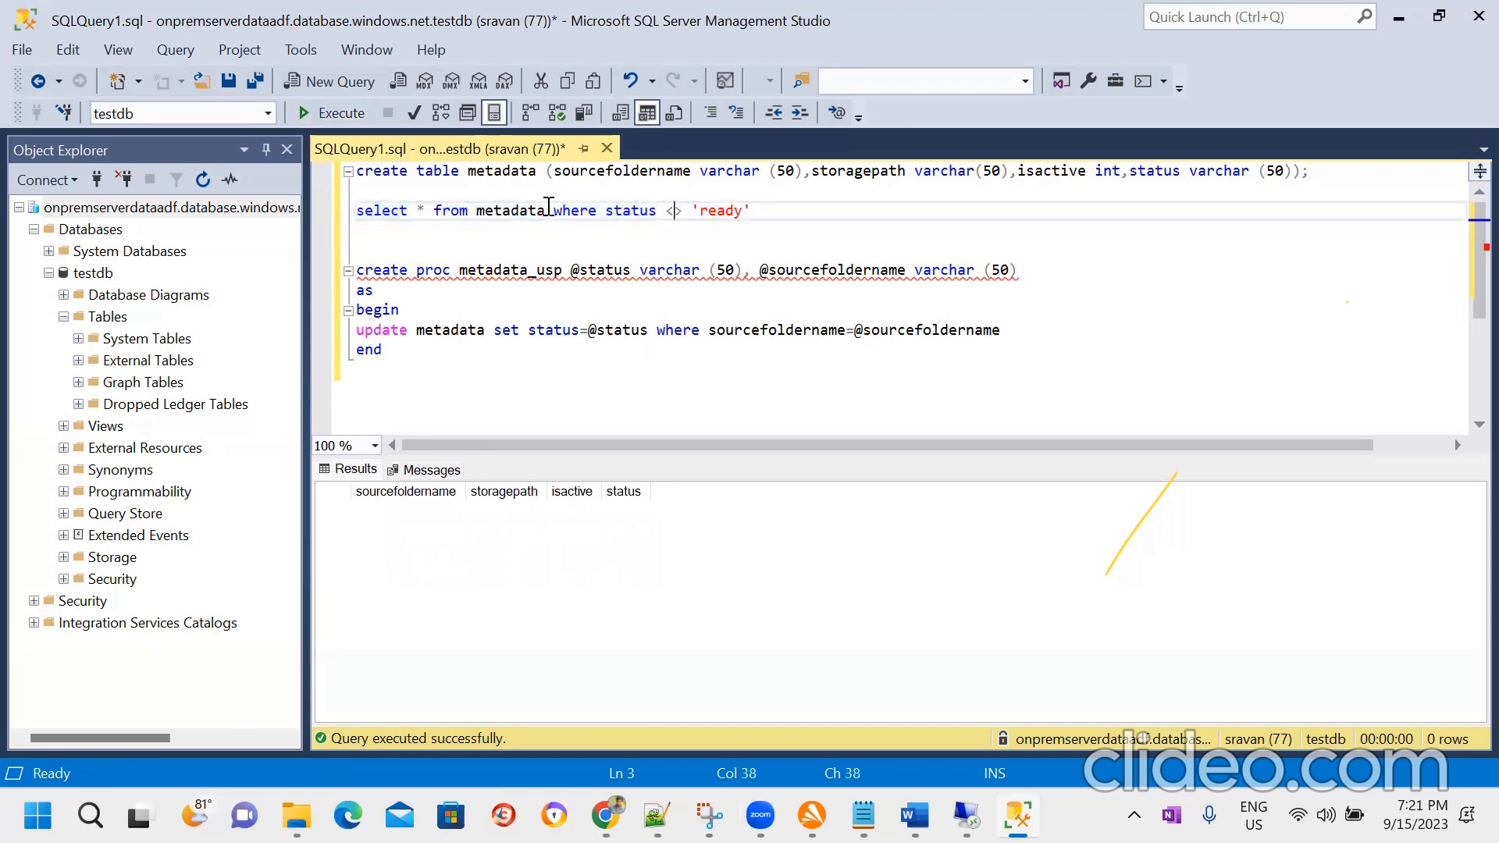
{"action": "left_click_drag", "start_coordinate": [544, 210], "coordinate": [339, 219]}
{"action": "left_click", "coordinate": [336, 114]}
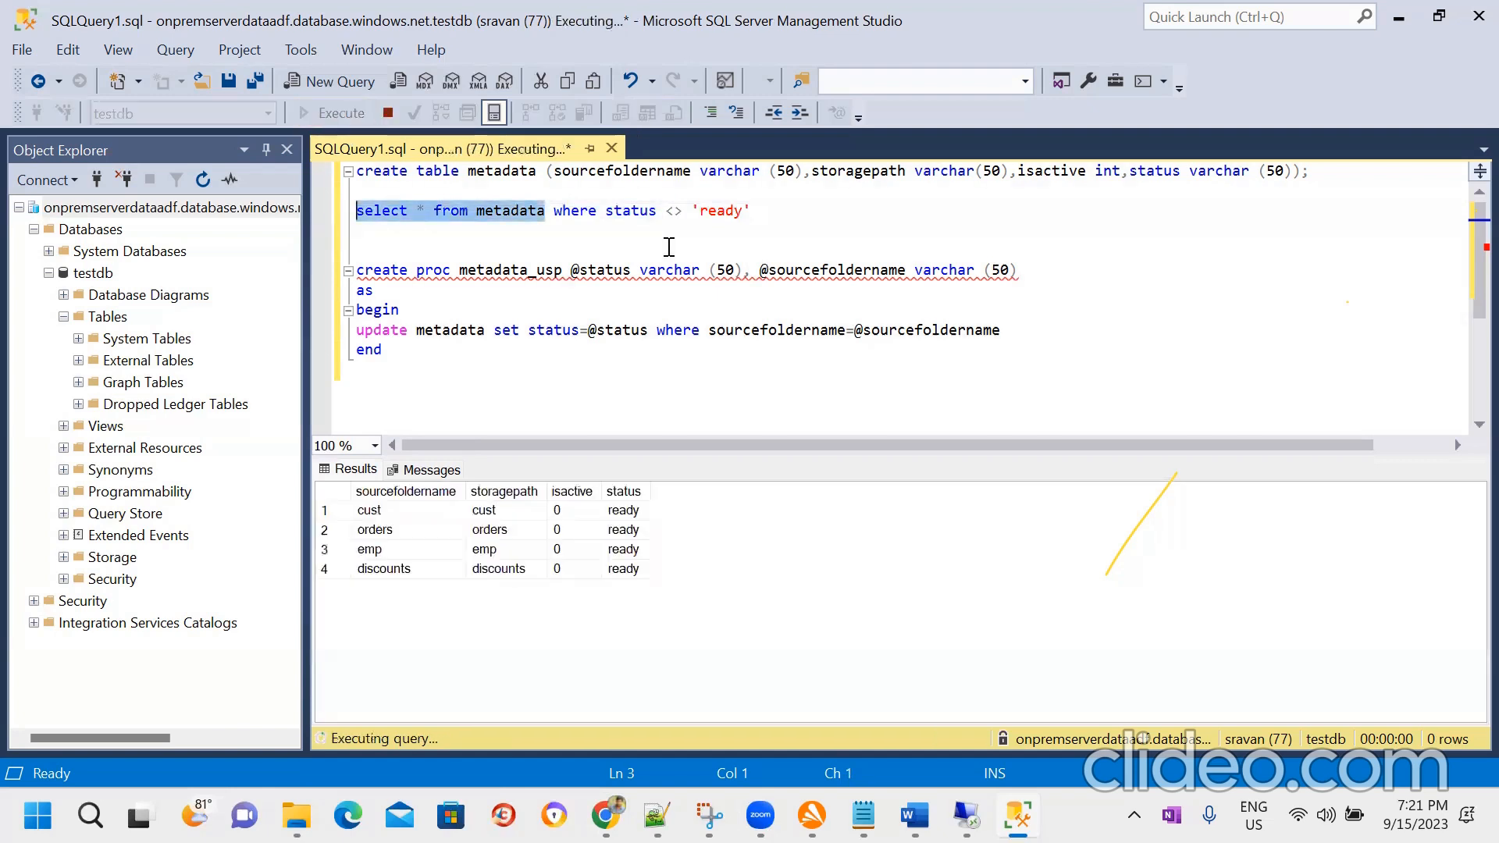
{"action": "left_click", "coordinate": [828, 251]}
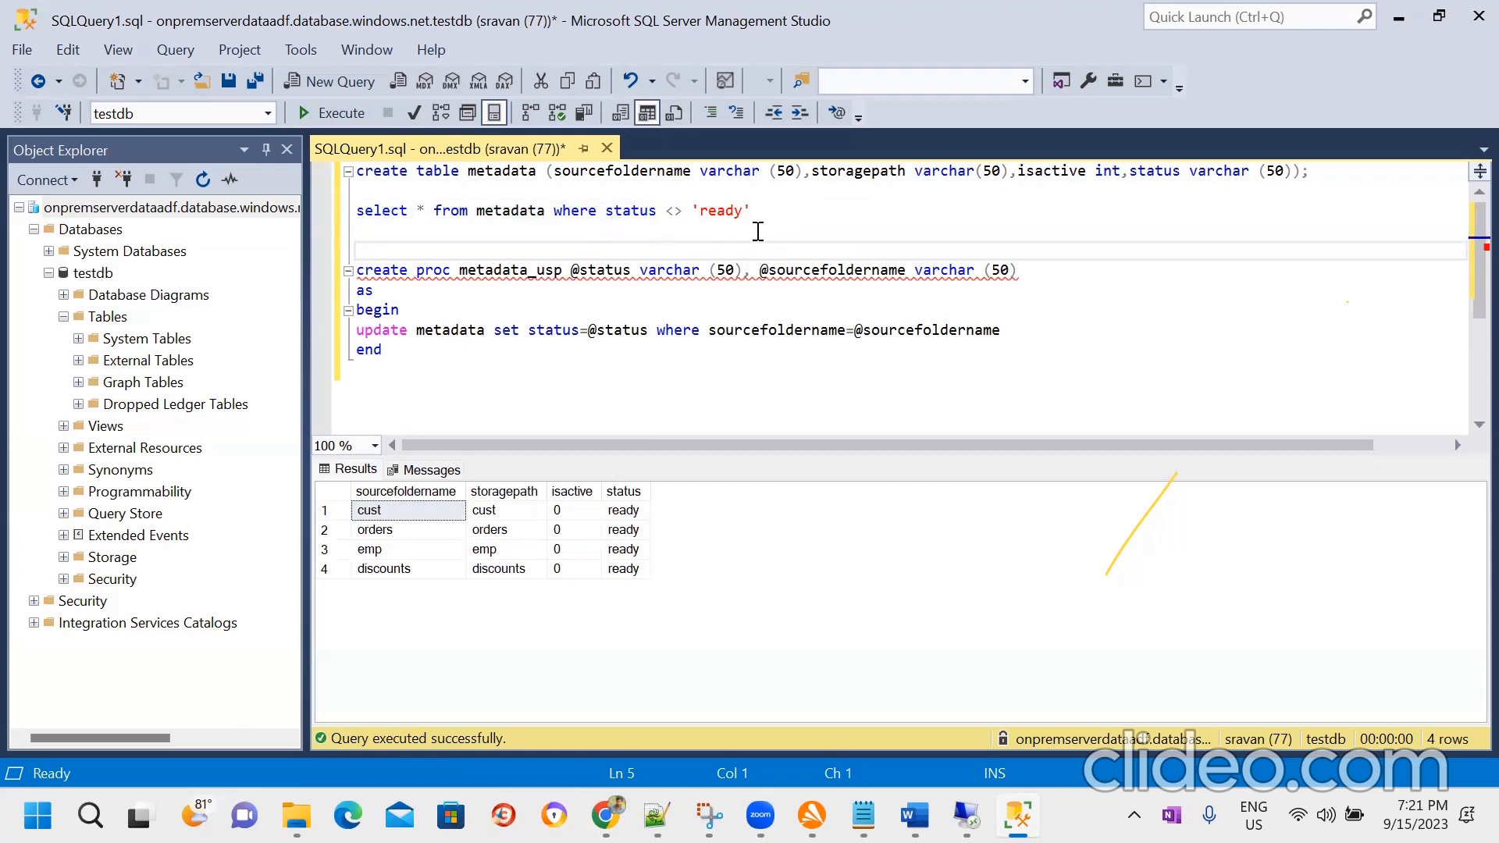
{"action": "left_click_drag", "start_coordinate": [666, 211], "coordinate": [769, 211]}
{"action": "left_click", "coordinate": [623, 490]}
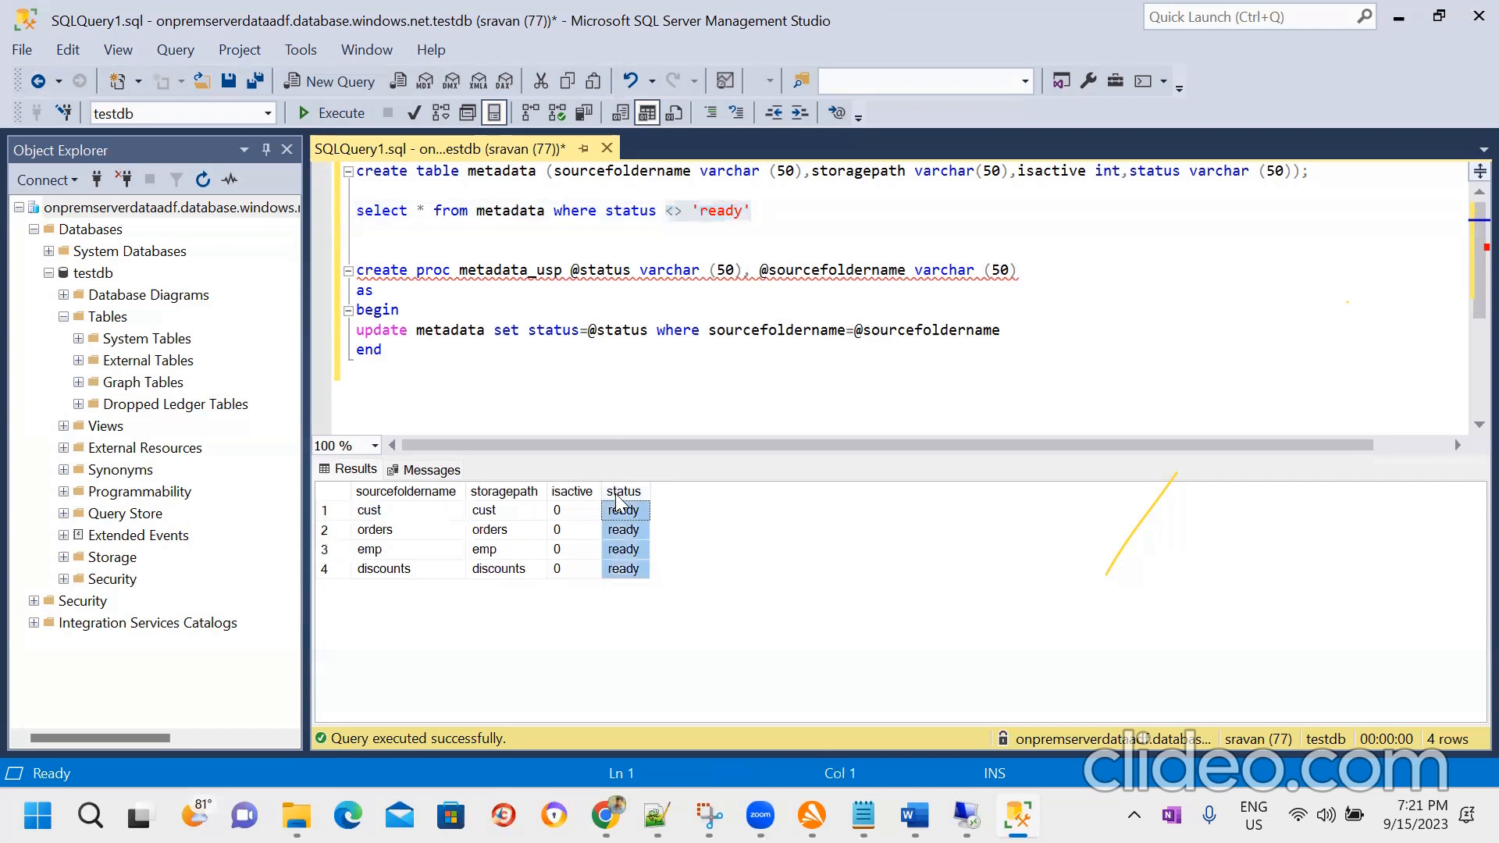
Step: Change 'ready' to 'succeeded' in the WHERE clause and run it, listing four ready rows
{"action": "left_click", "coordinate": [721, 211]}
{"action": "double_click", "coordinate": [721, 210]}
{"action": "type", "text": "s"}
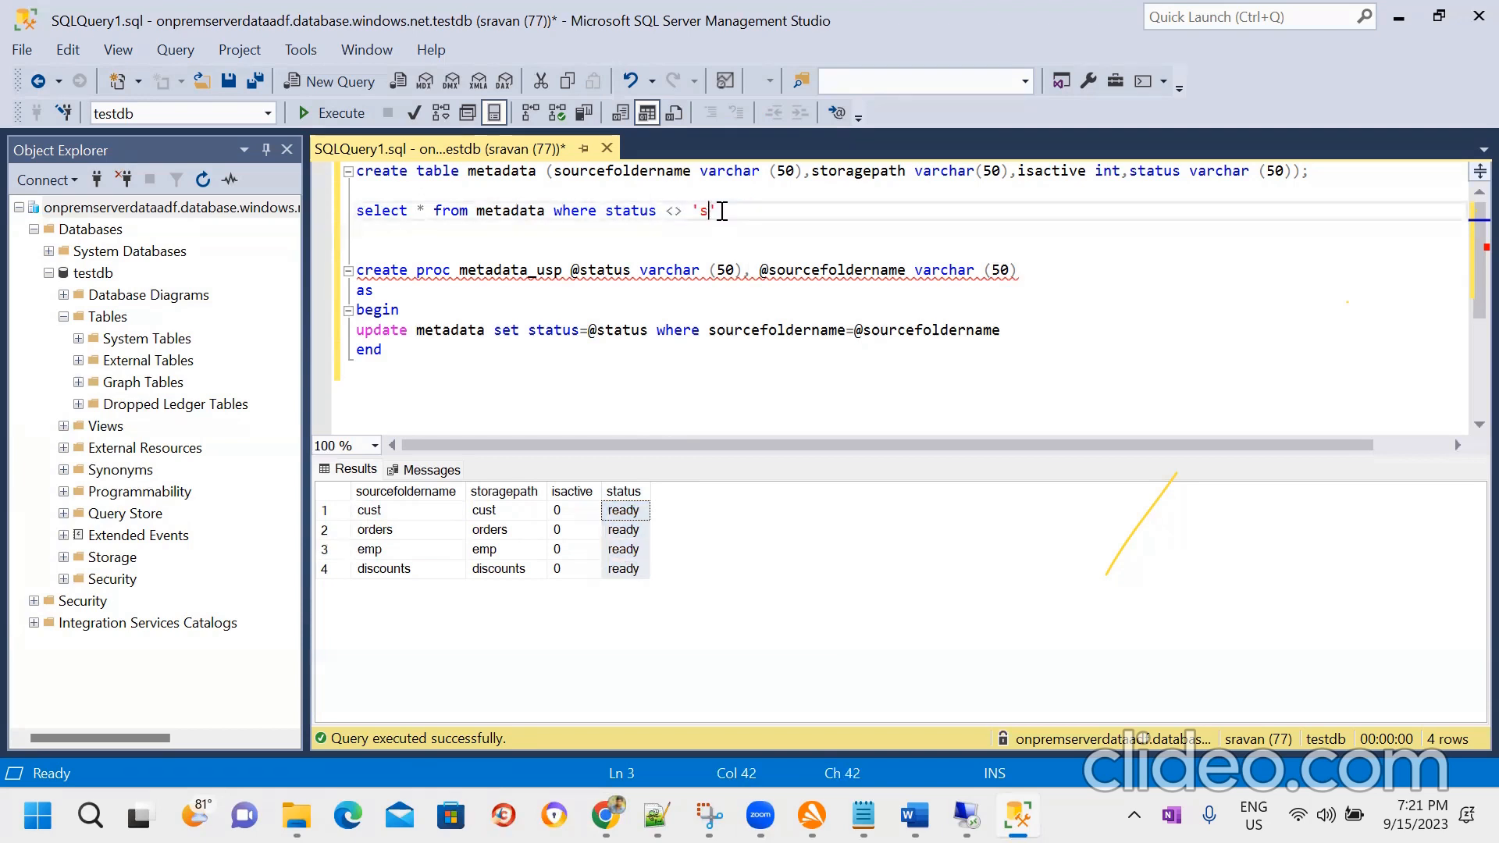
{"action": "type", "text": "ucceeded"}
{"action": "left_click", "coordinate": [872, 219]}
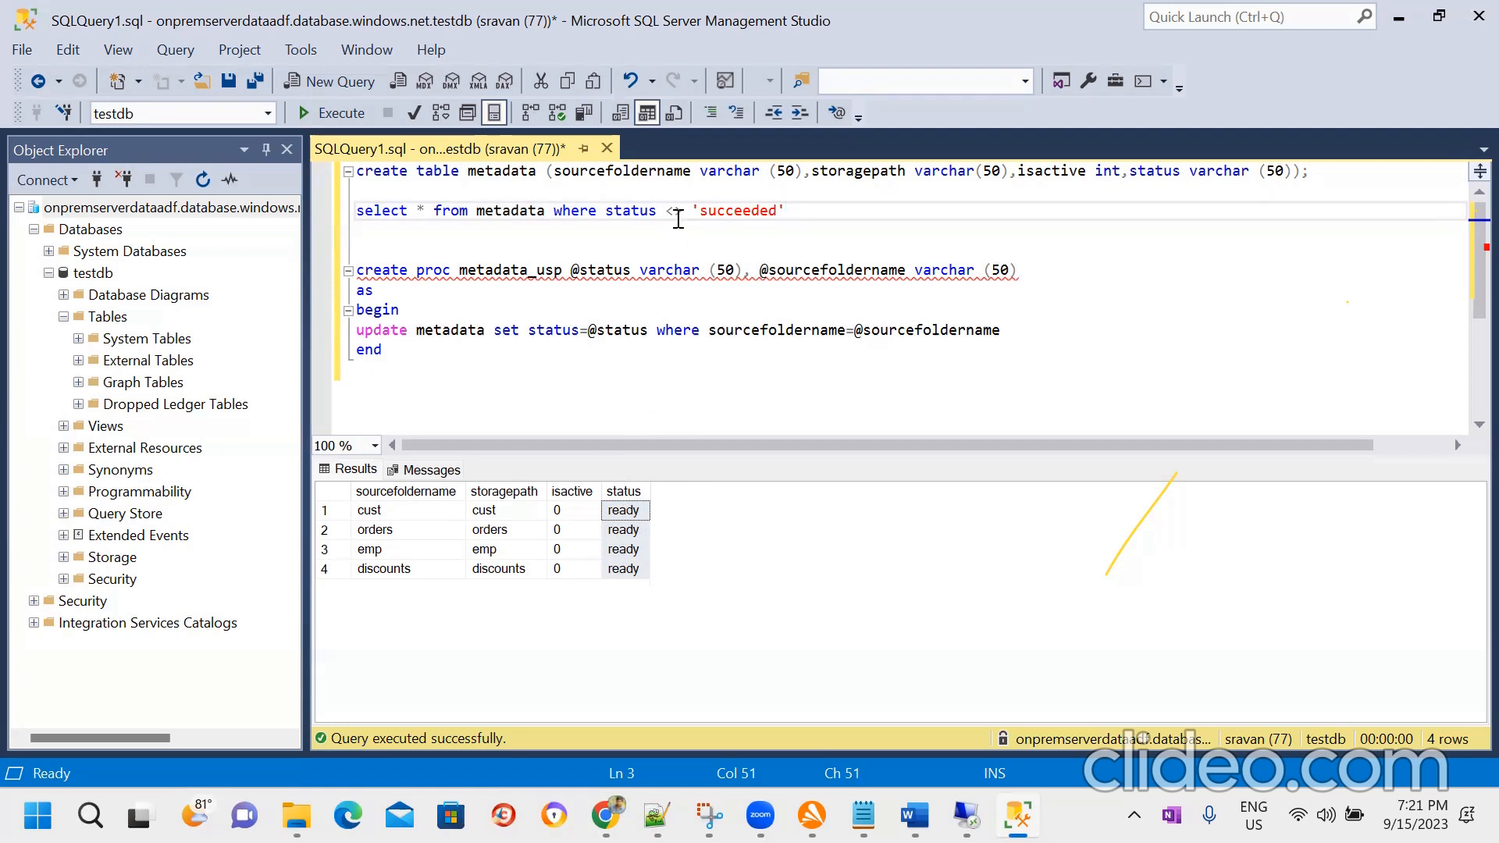
{"action": "double_click", "coordinate": [730, 212]}
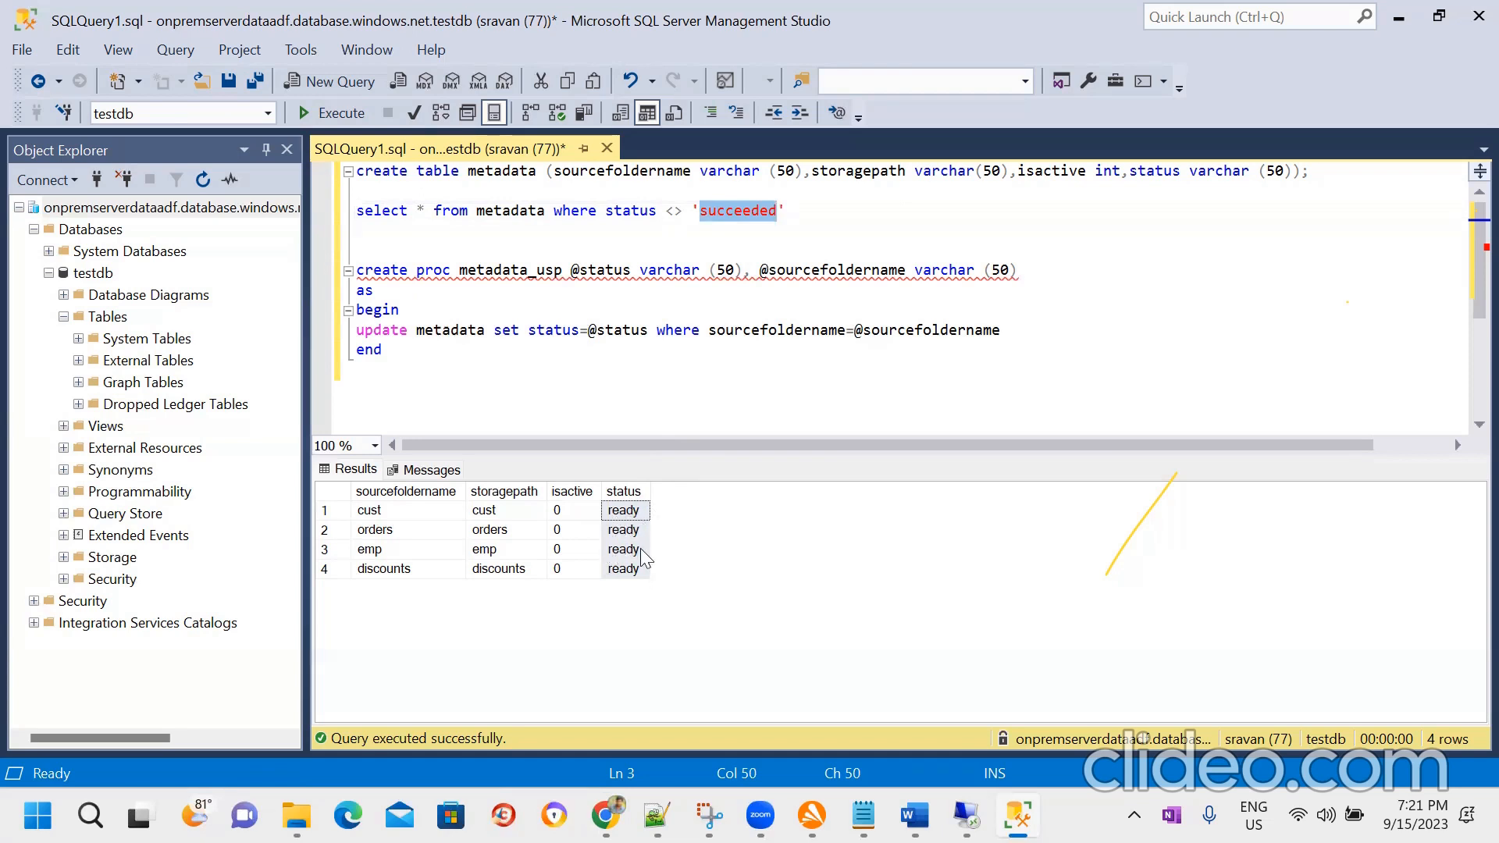
{"action": "left_click", "coordinate": [804, 220]}
{"action": "double_click", "coordinate": [748, 213]}
{"action": "left_click", "coordinate": [786, 212]}
{"action": "left_click_drag", "start_coordinate": [789, 212], "coordinate": [359, 209]}
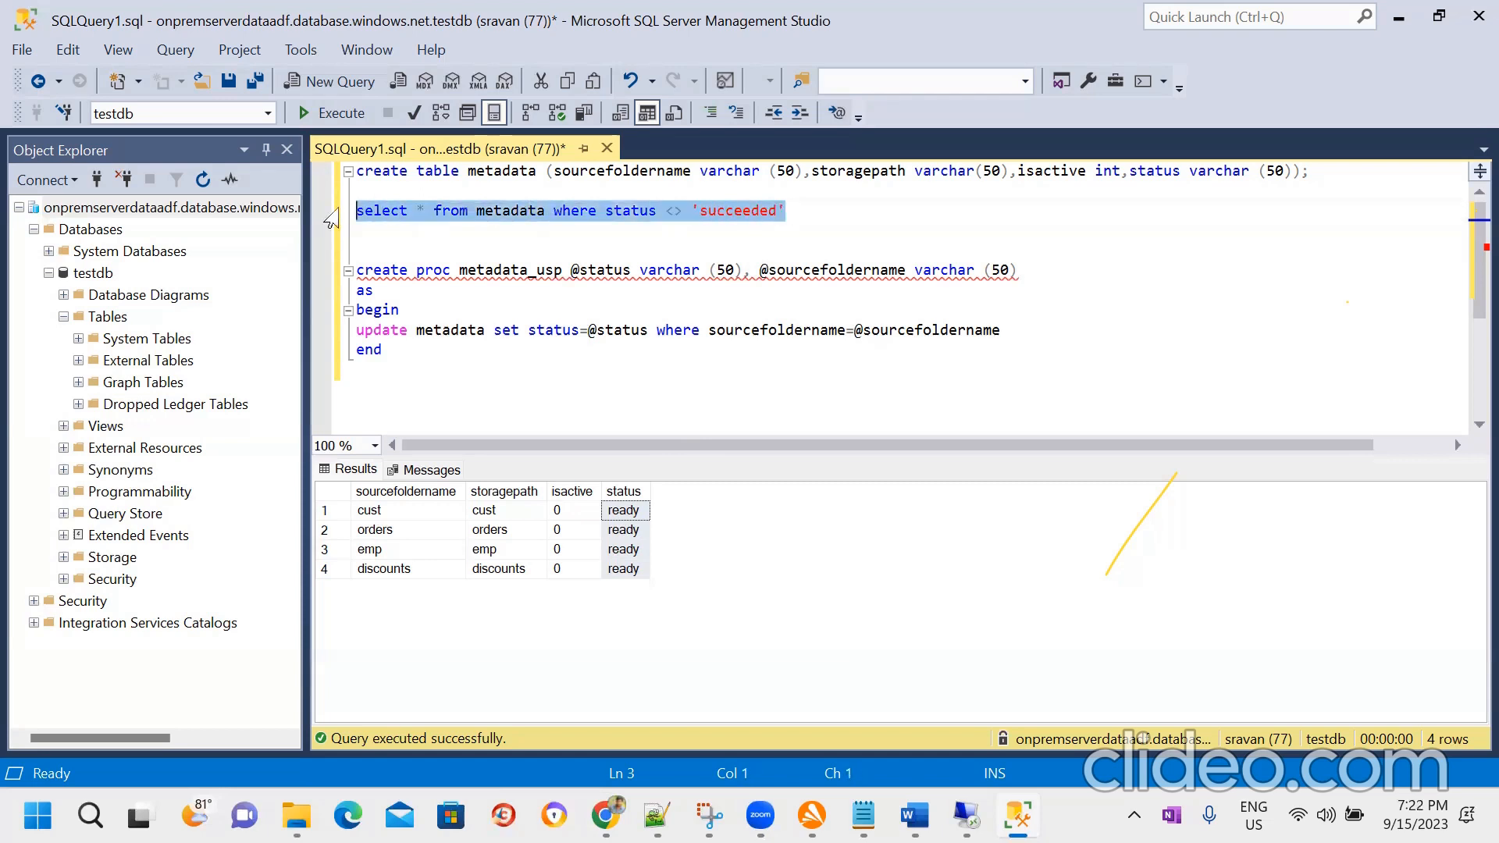
{"action": "left_click", "coordinate": [325, 117]}
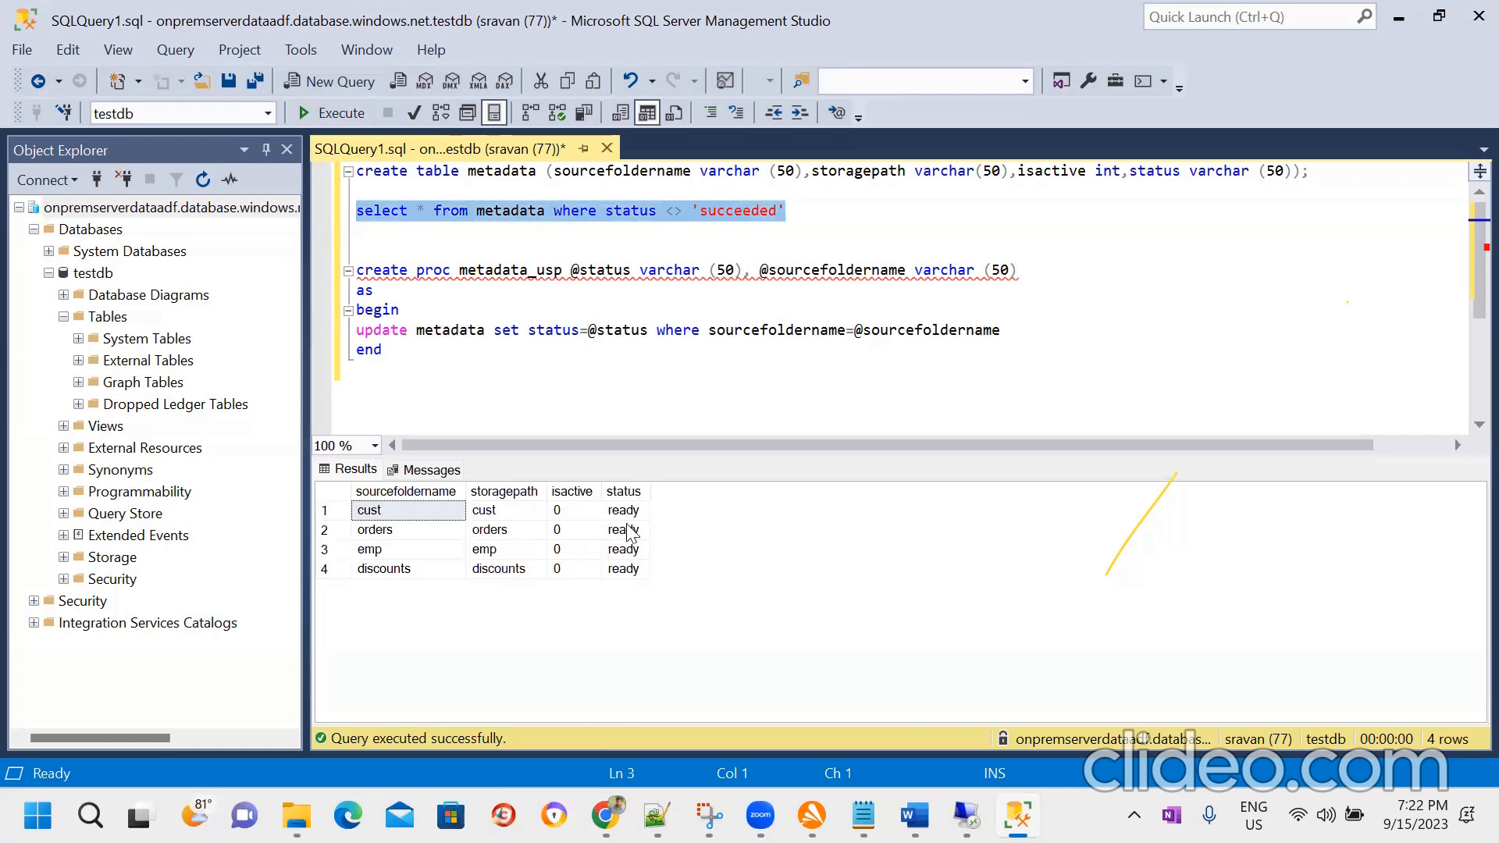
{"action": "left_click", "coordinate": [720, 270]}
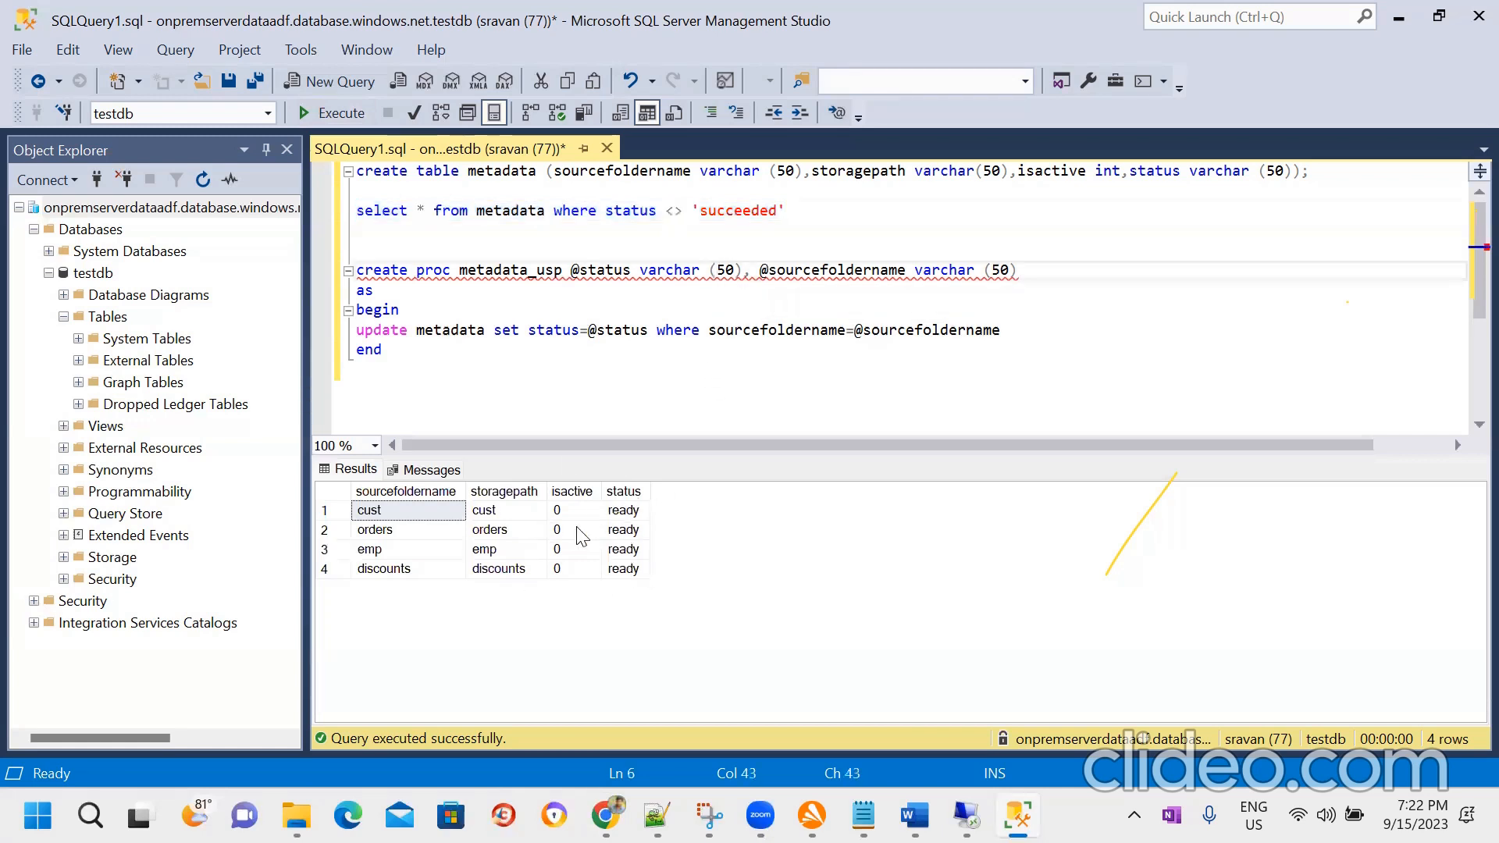
{"action": "left_click", "coordinate": [627, 510]}
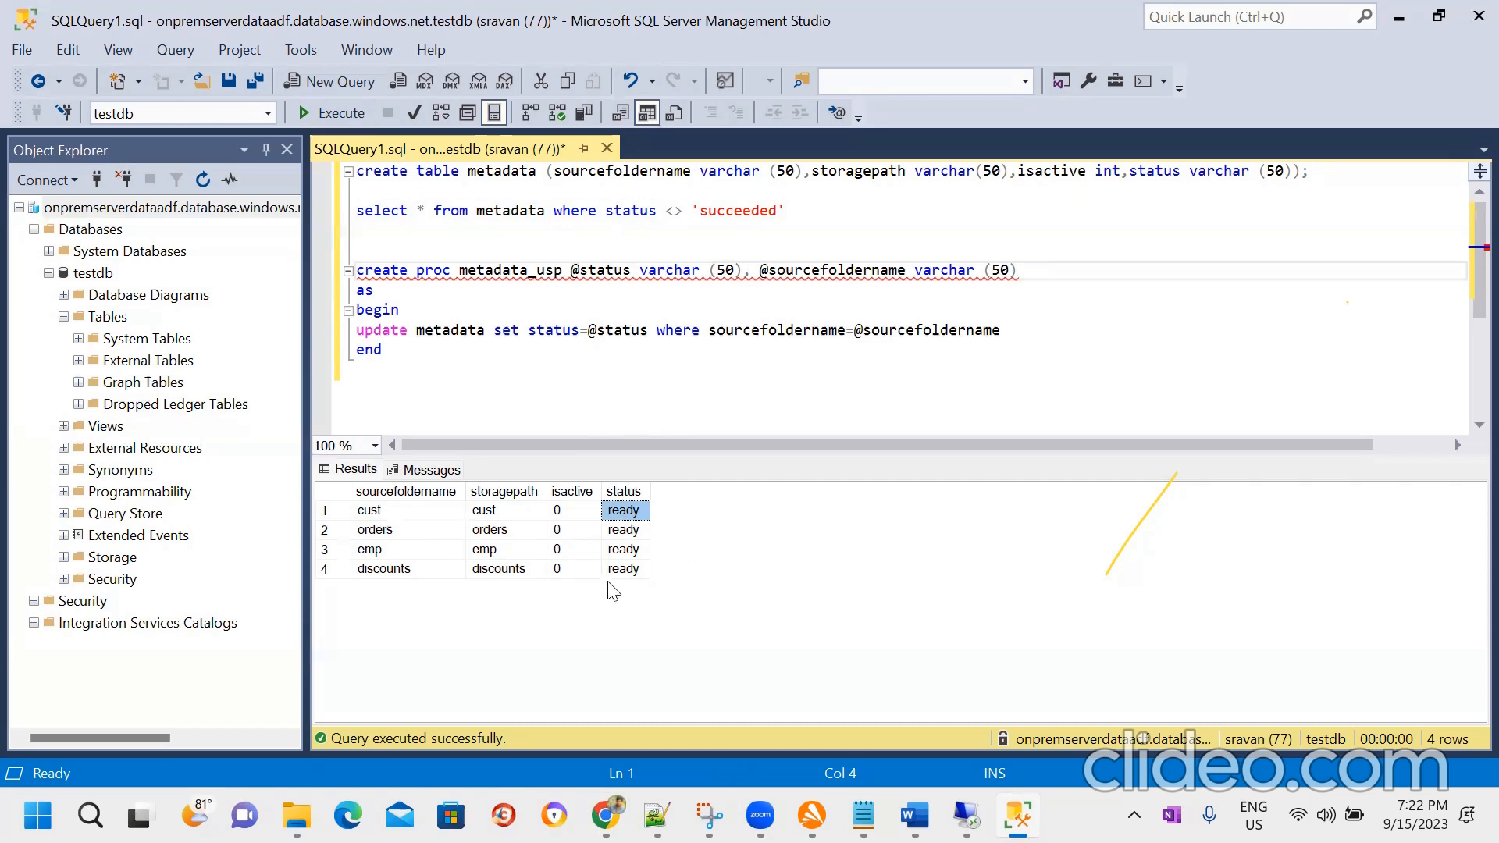
{"action": "left_click", "coordinate": [624, 568]}
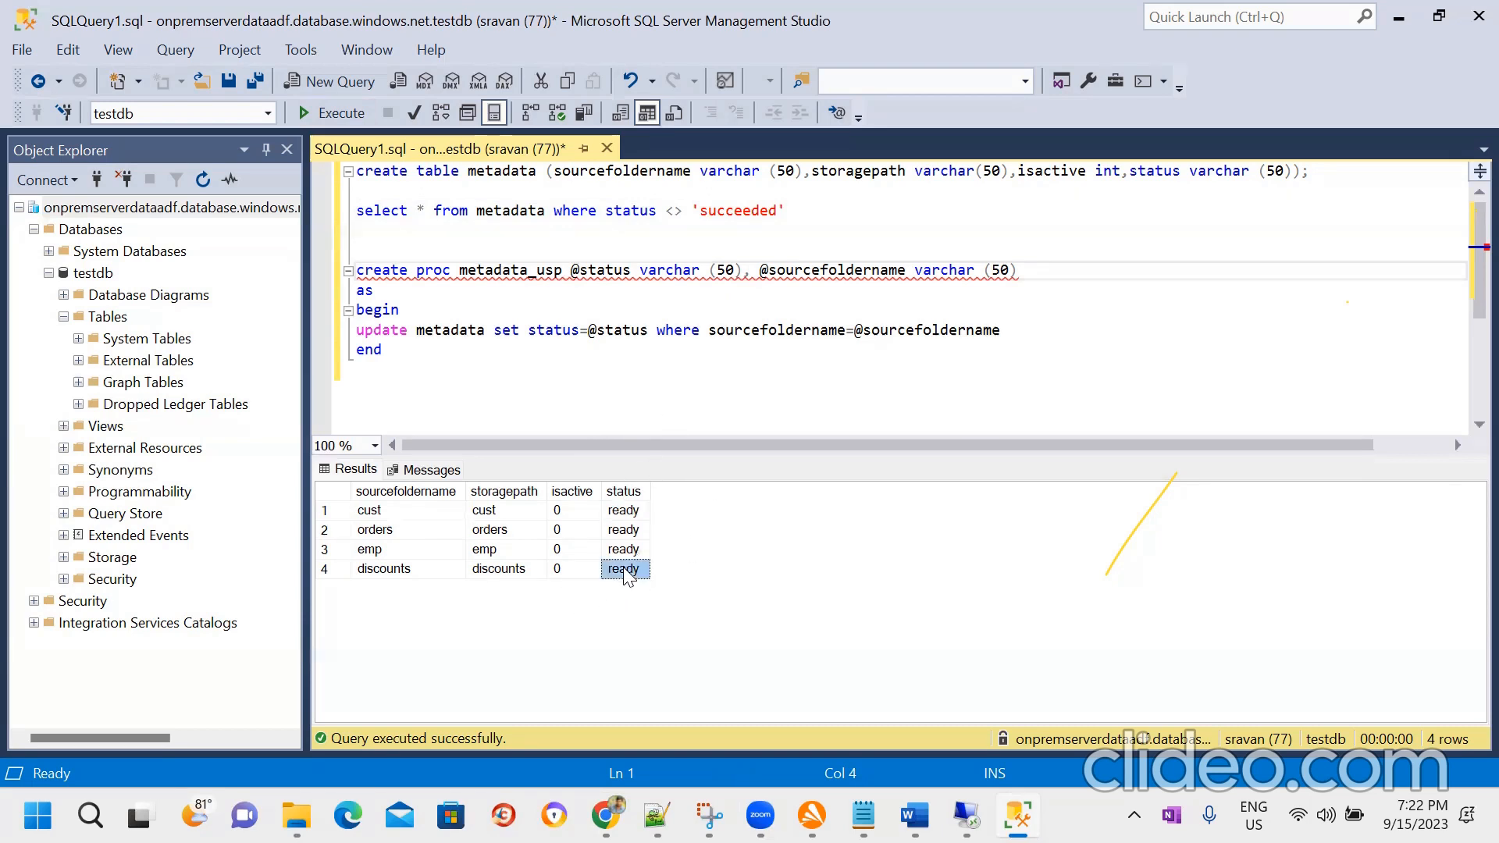
{"action": "left_click_drag", "start_coordinate": [798, 216], "coordinate": [325, 214]}
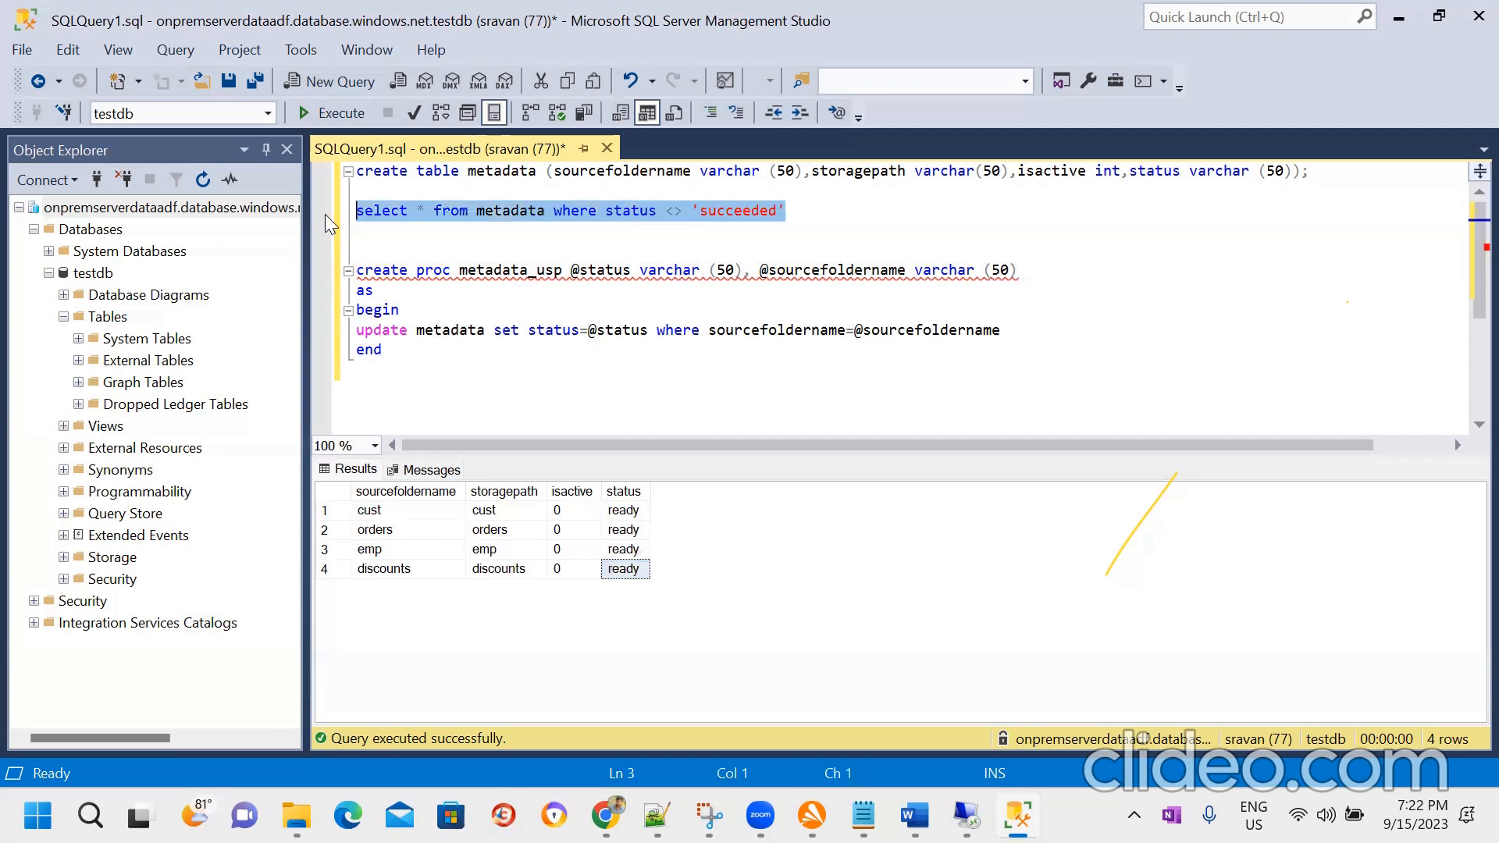
{"action": "left_click", "coordinate": [345, 118]}
{"action": "left_click", "coordinate": [688, 233]}
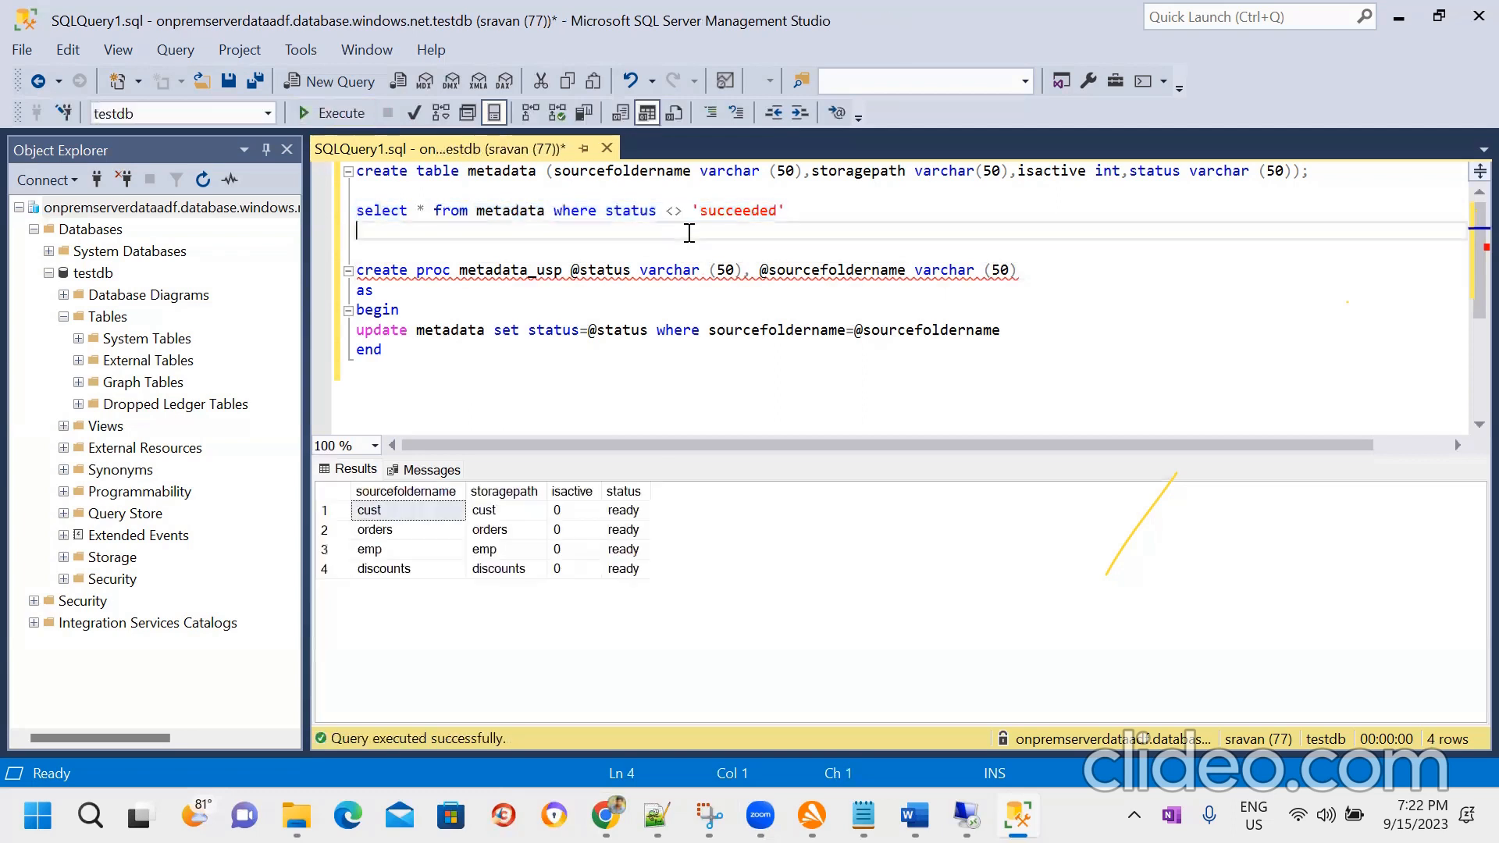
{"action": "left_click_drag", "start_coordinate": [686, 215], "coordinate": [658, 209]}
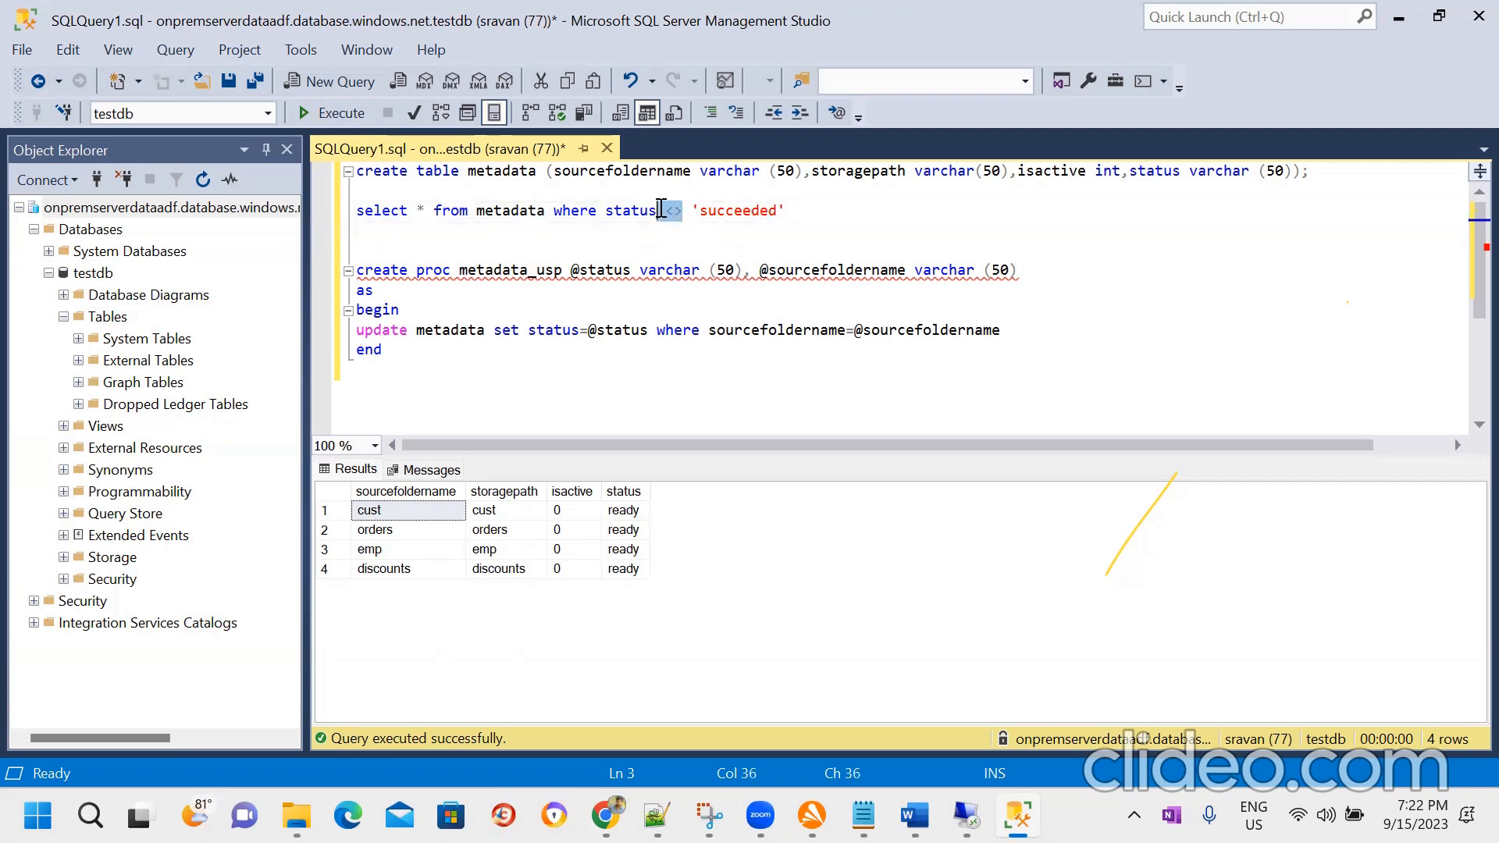
{"action": "left_click_drag", "start_coordinate": [803, 211], "coordinate": [343, 209]}
{"action": "key", "text": "ctrl+c"}
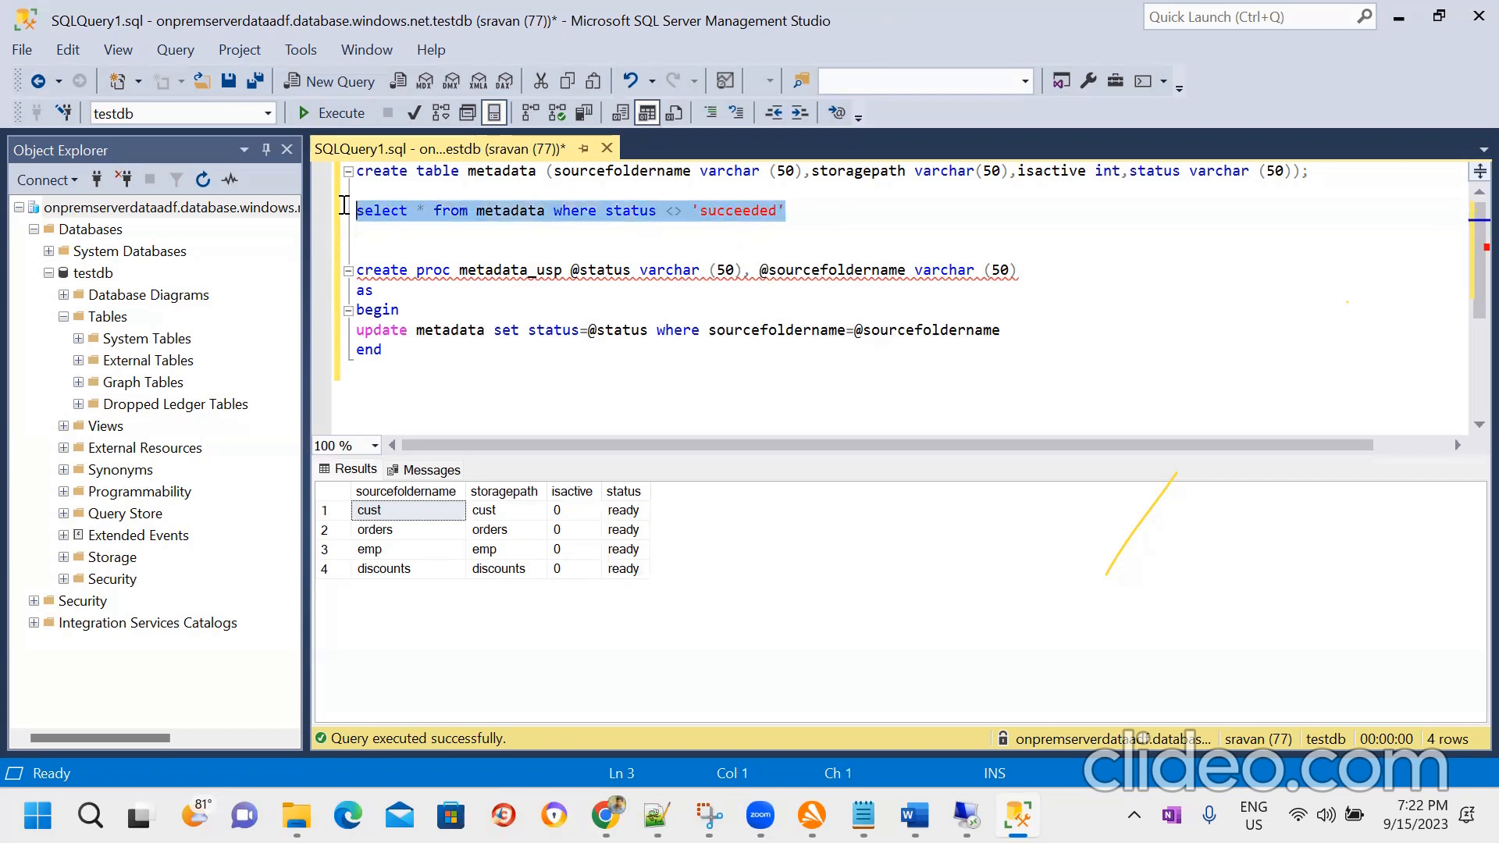
{"action": "left_click", "coordinate": [334, 110]}
Step: Paste the status <> 'succeeded' query into the Lookup's Query box and preview its data
{"action": "key", "text": "alt+Tab"}
{"action": "left_click", "coordinate": [1089, 589]}
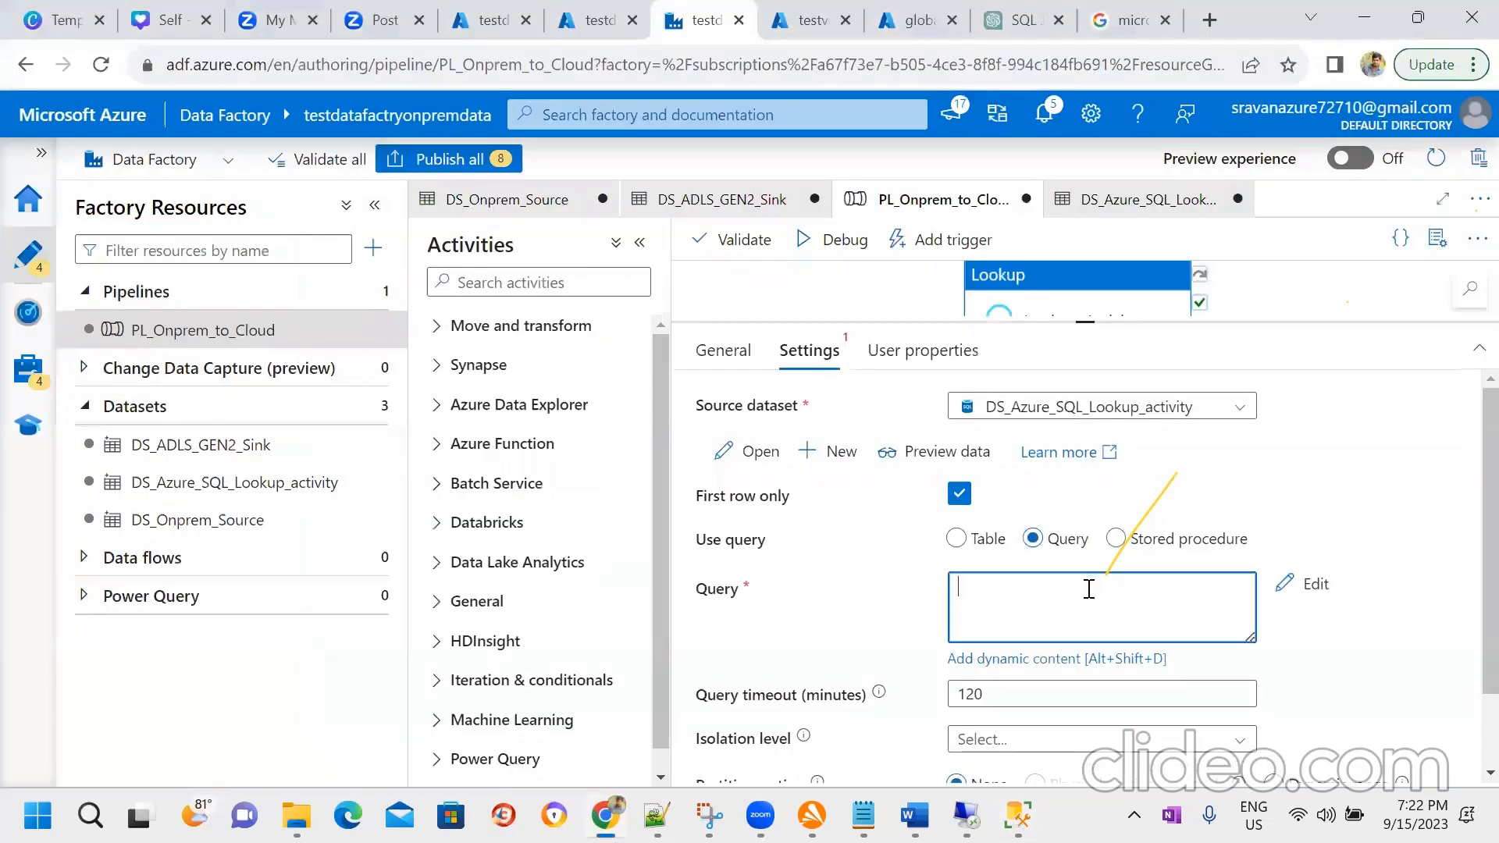
{"action": "key", "text": "ctrl+v"}
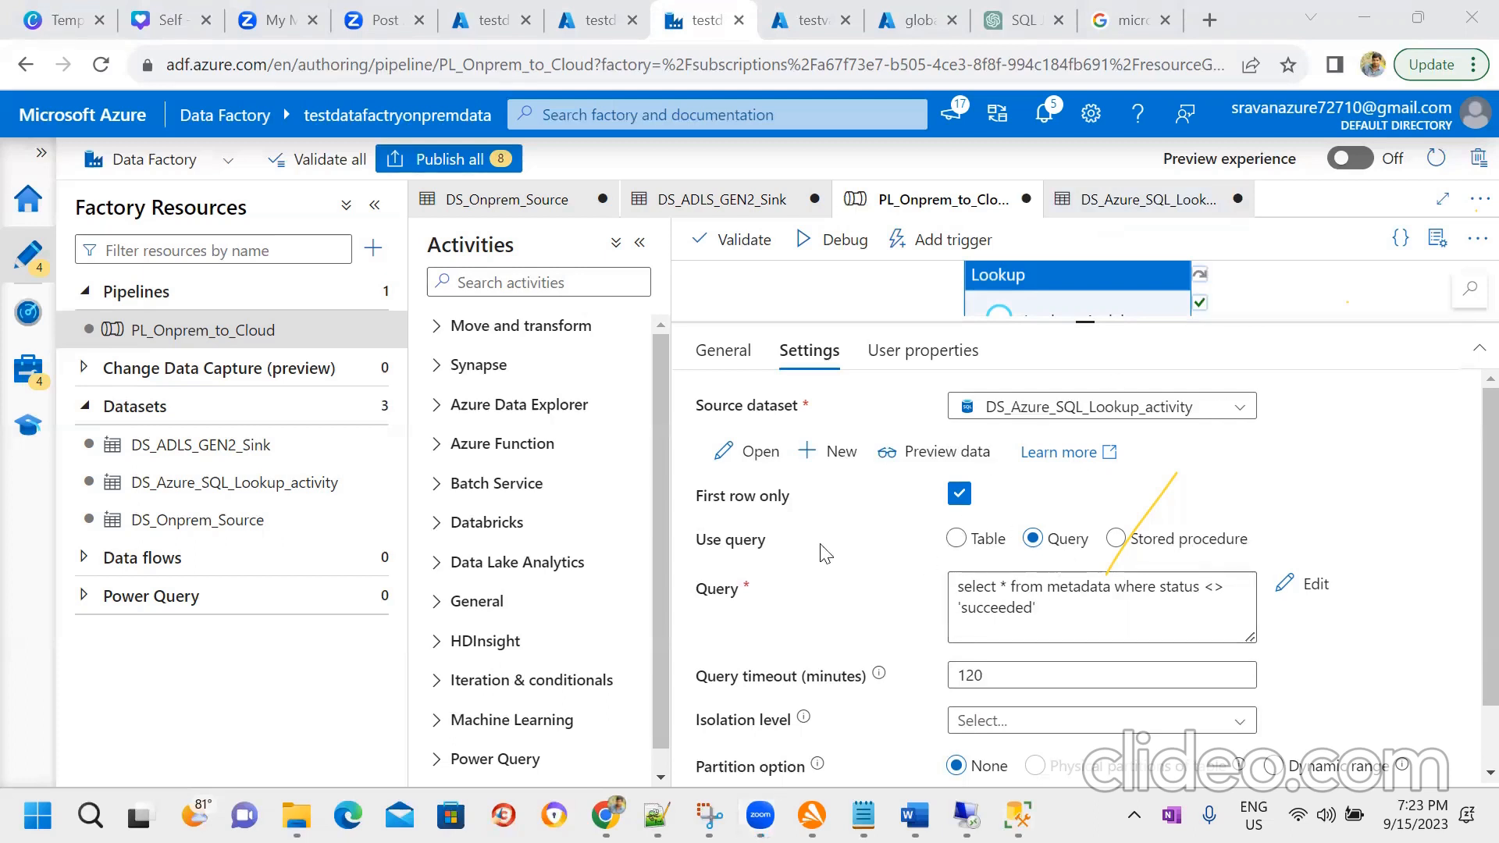
{"action": "mouse_move", "coordinate": [818, 509]}
{"action": "left_click", "coordinate": [976, 456]}
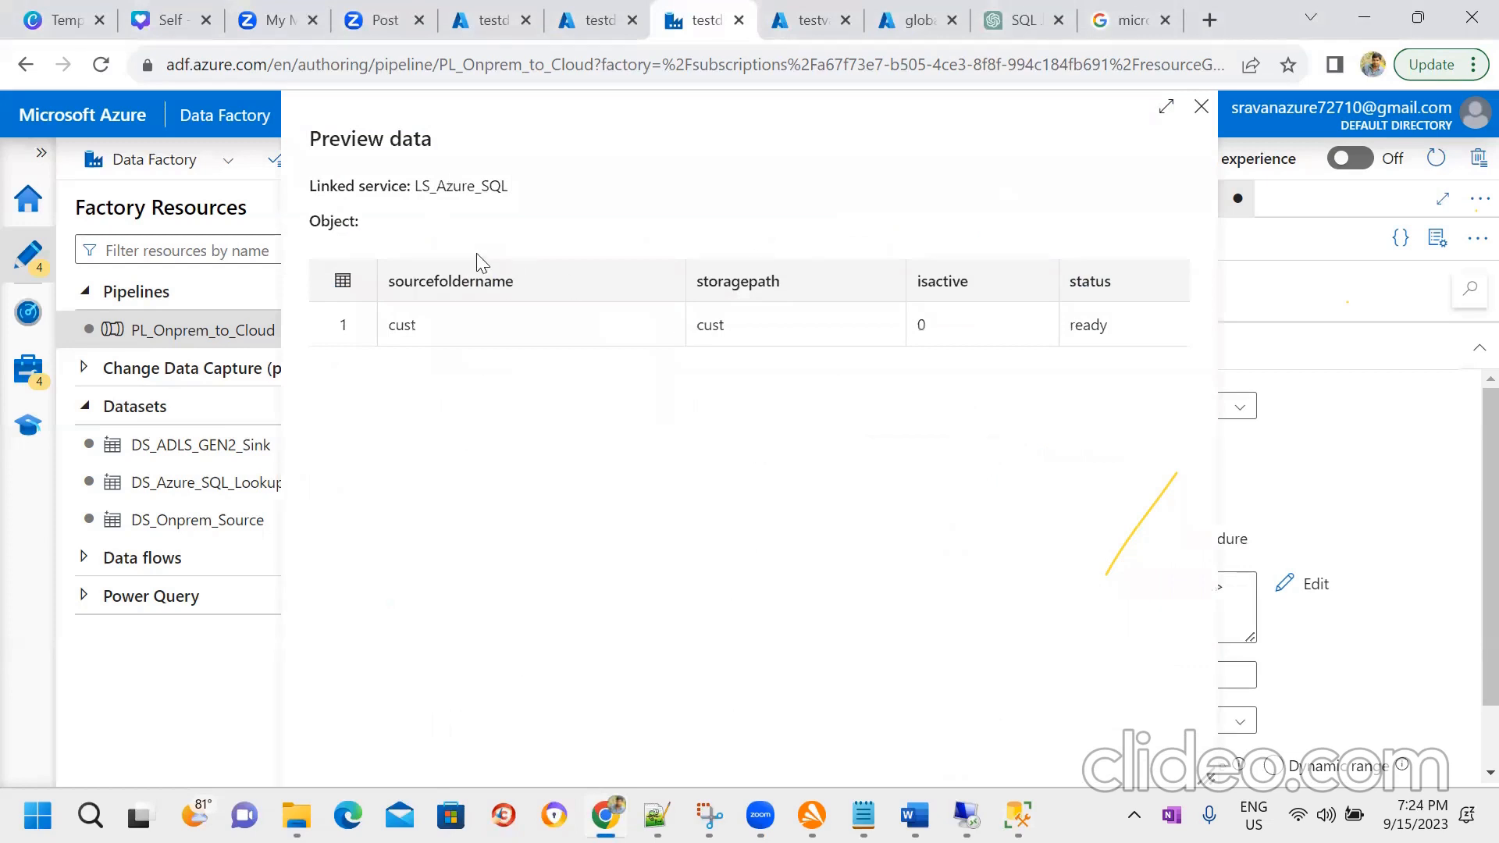
{"action": "left_click_drag", "start_coordinate": [344, 327], "coordinate": [1112, 338]}
{"action": "left_click_drag", "start_coordinate": [928, 233], "coordinate": [1112, 335]}
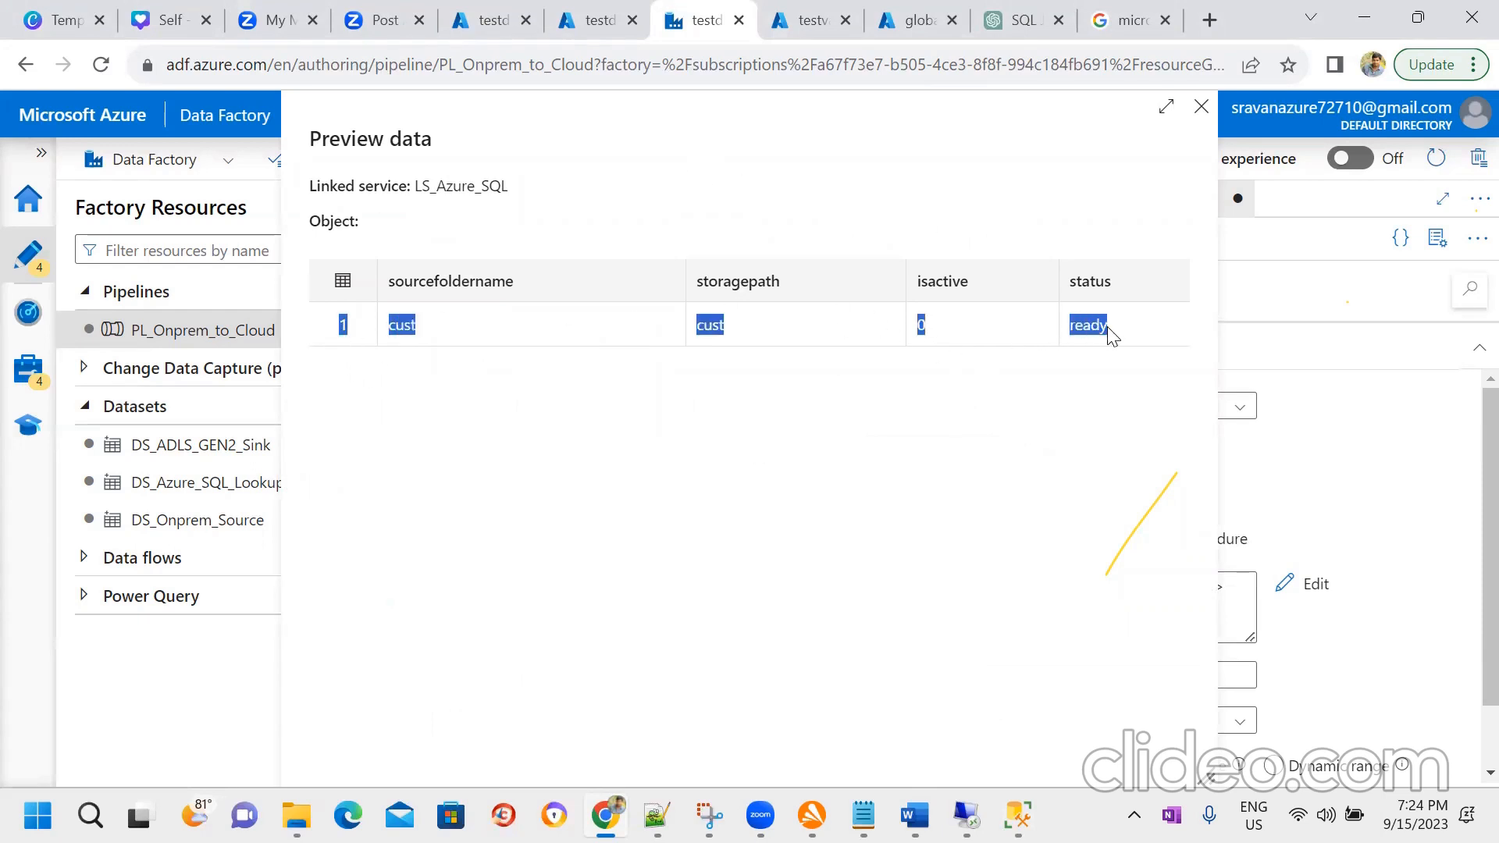
{"action": "left_click", "coordinate": [466, 323]}
{"action": "left_click", "coordinate": [966, 816]}
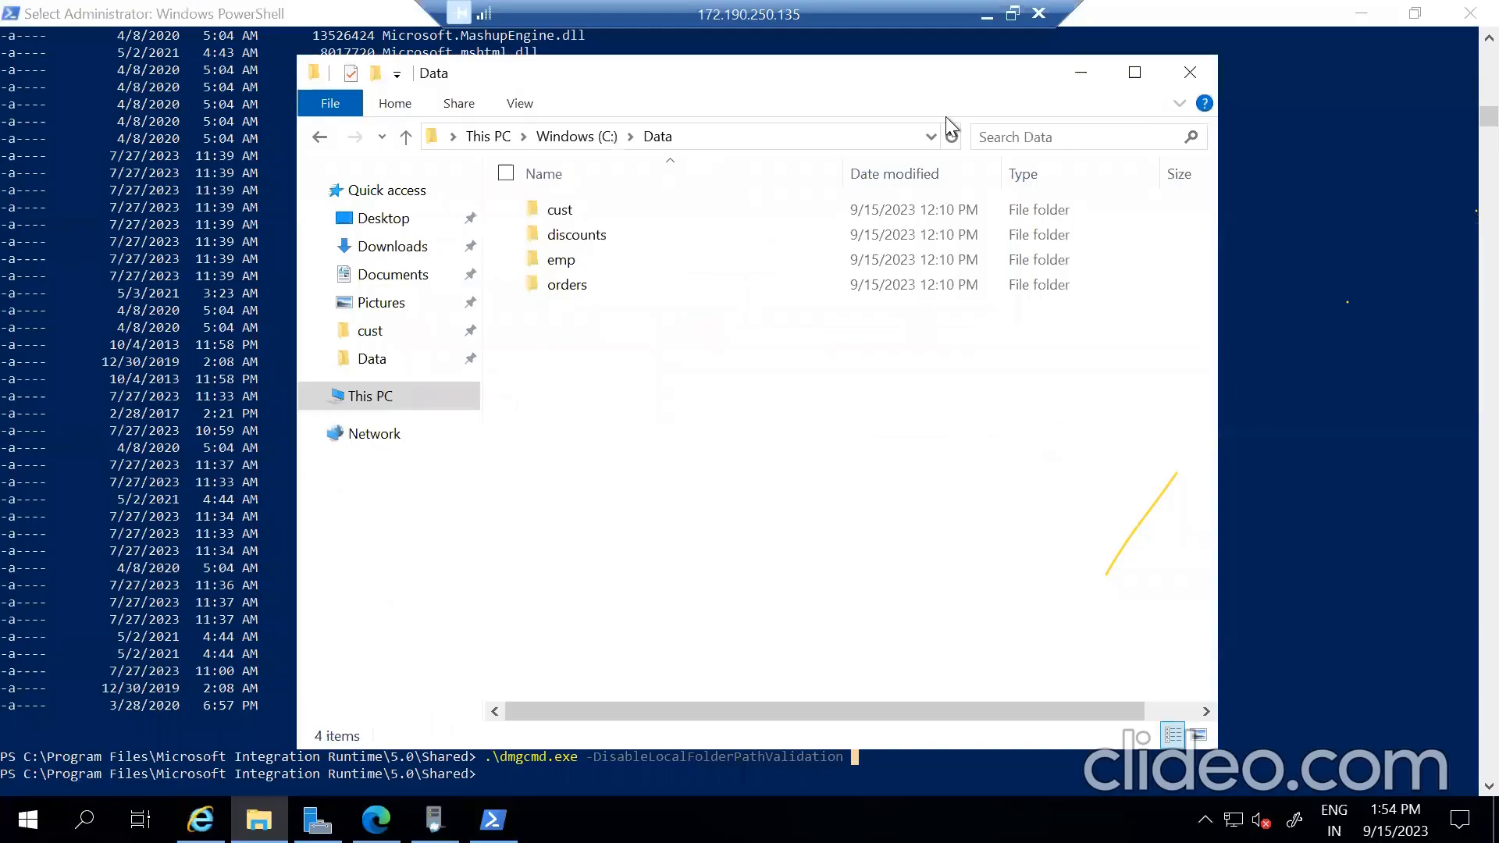
{"action": "left_click", "coordinate": [987, 14]}
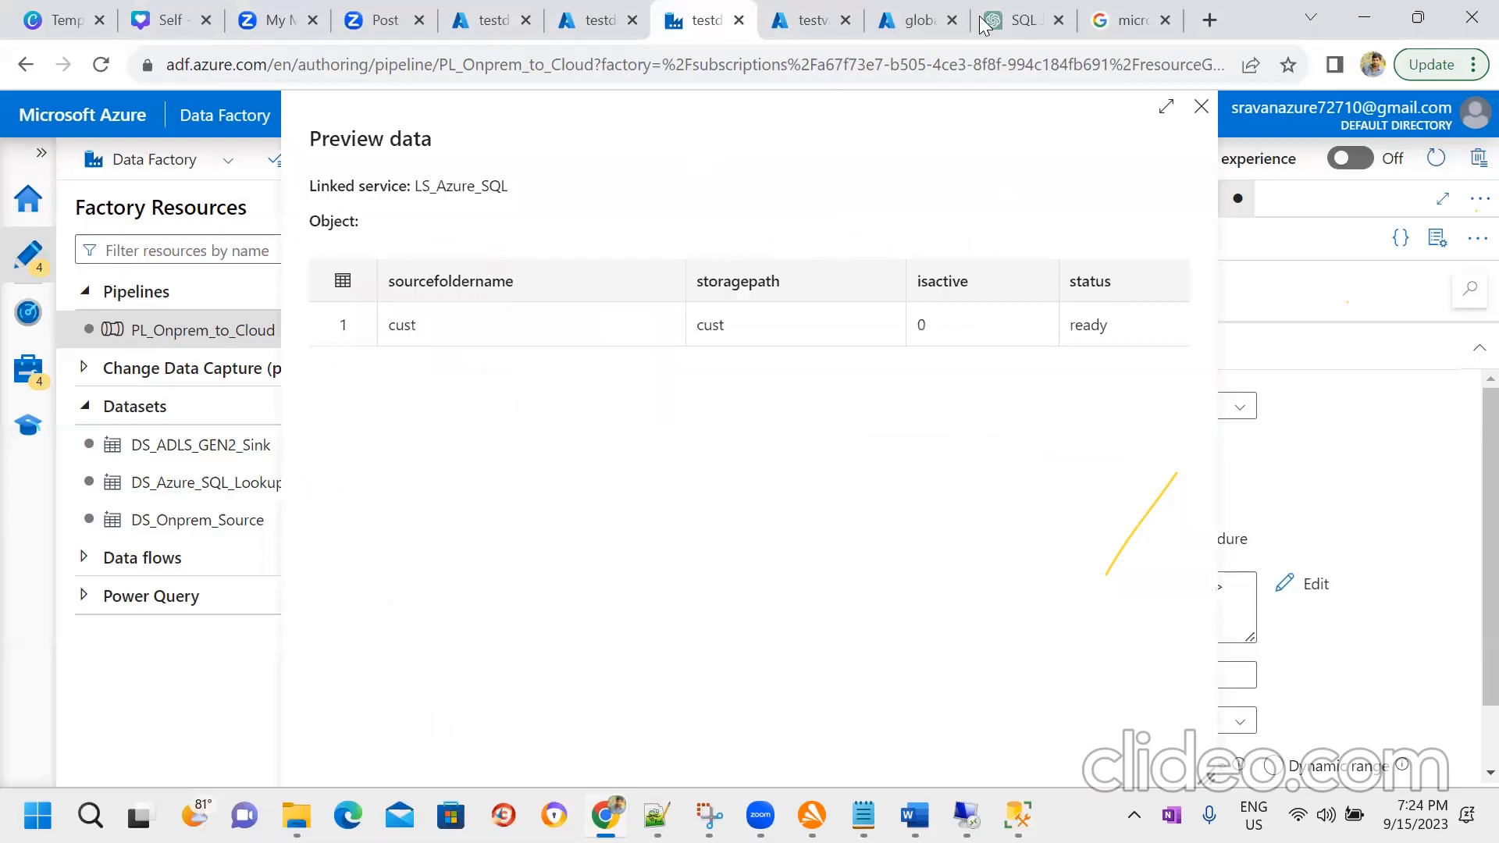
{"action": "left_click", "coordinate": [1018, 816]}
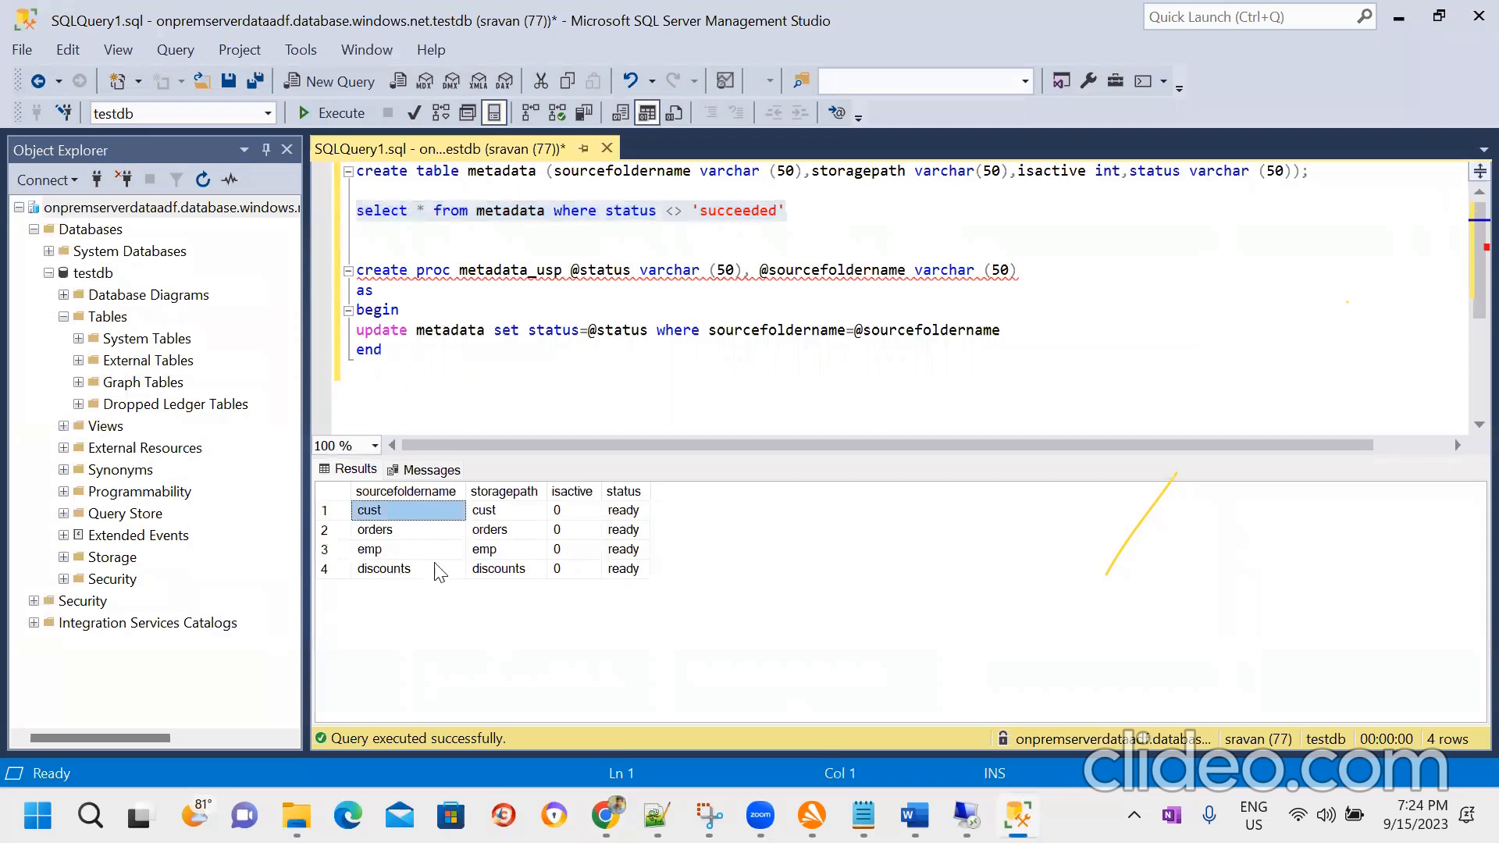
{"action": "left_click", "coordinate": [534, 515]}
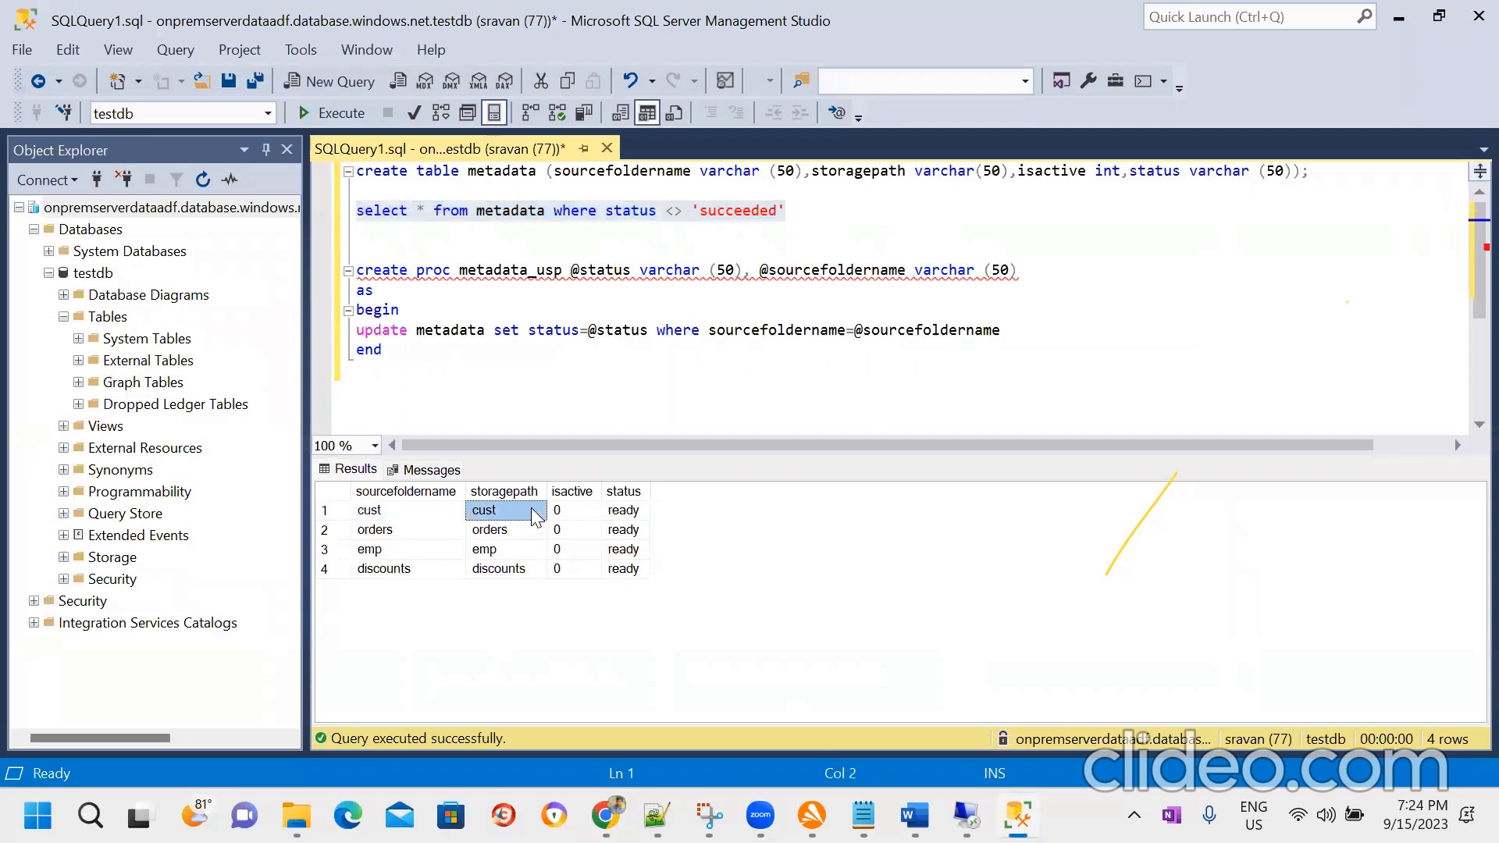
{"action": "key", "text": "shift+Right"}
{"action": "key", "text": "shift+Right"}
{"action": "key", "text": "shift+Left"}
{"action": "key", "text": "shift+Left"}
{"action": "key", "text": "shift+Left"}
{"action": "key", "text": "shift+Left"}
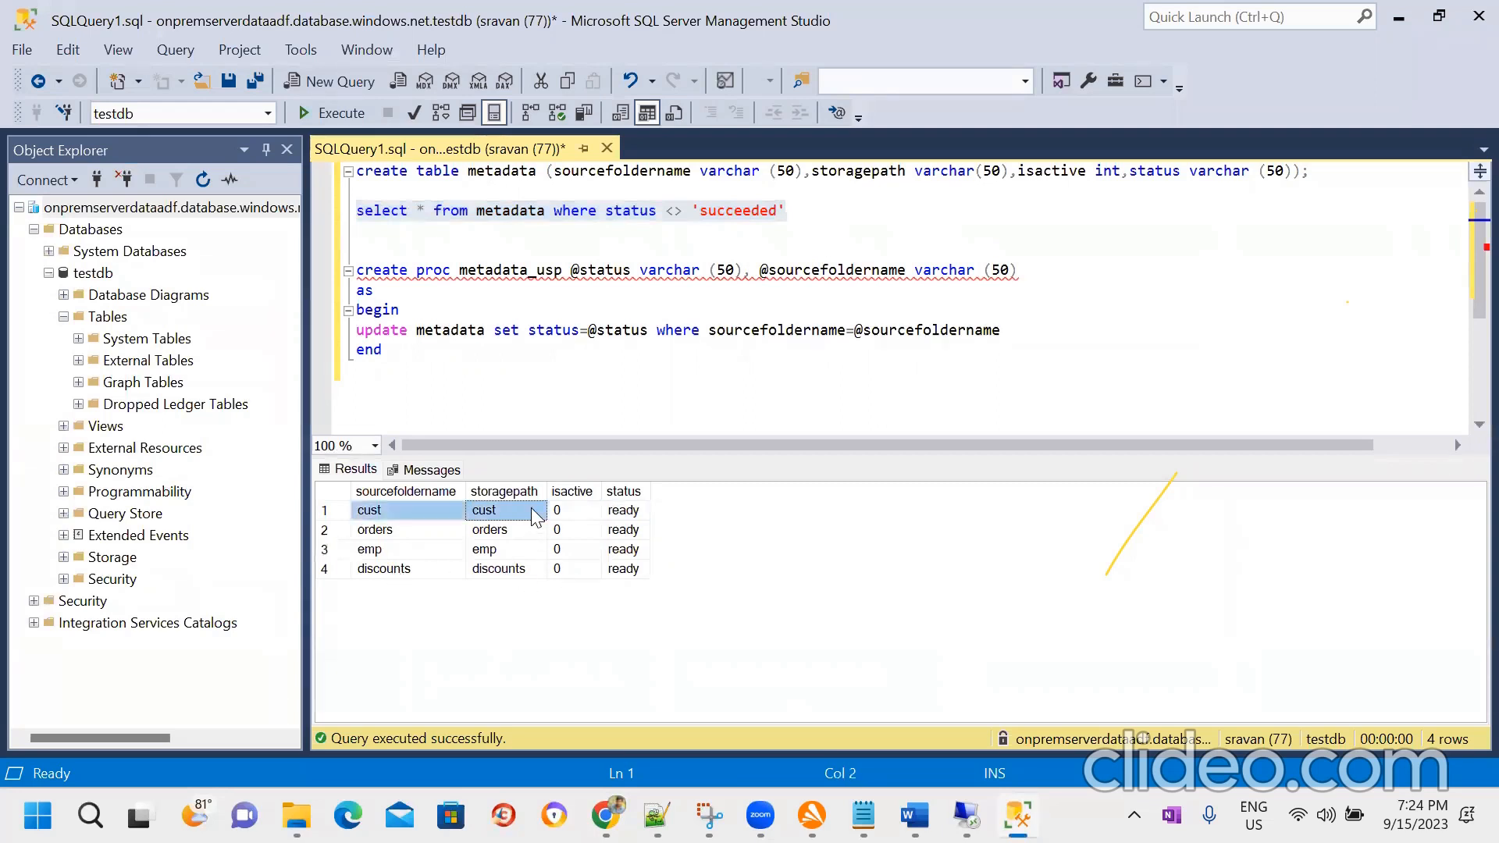
{"action": "left_click", "coordinate": [1398, 17]}
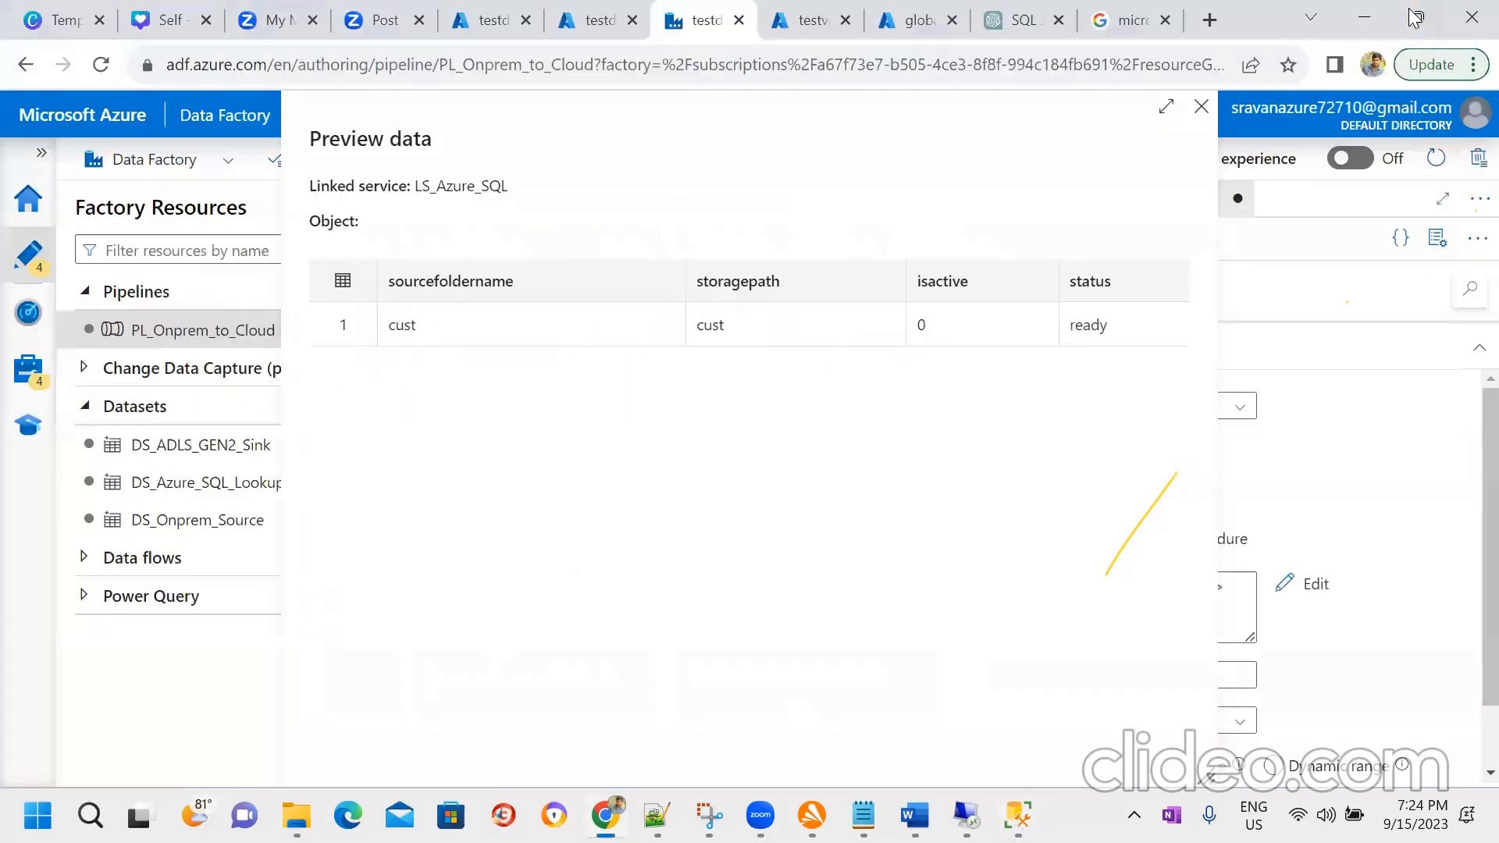
{"action": "left_click", "coordinate": [1201, 106]}
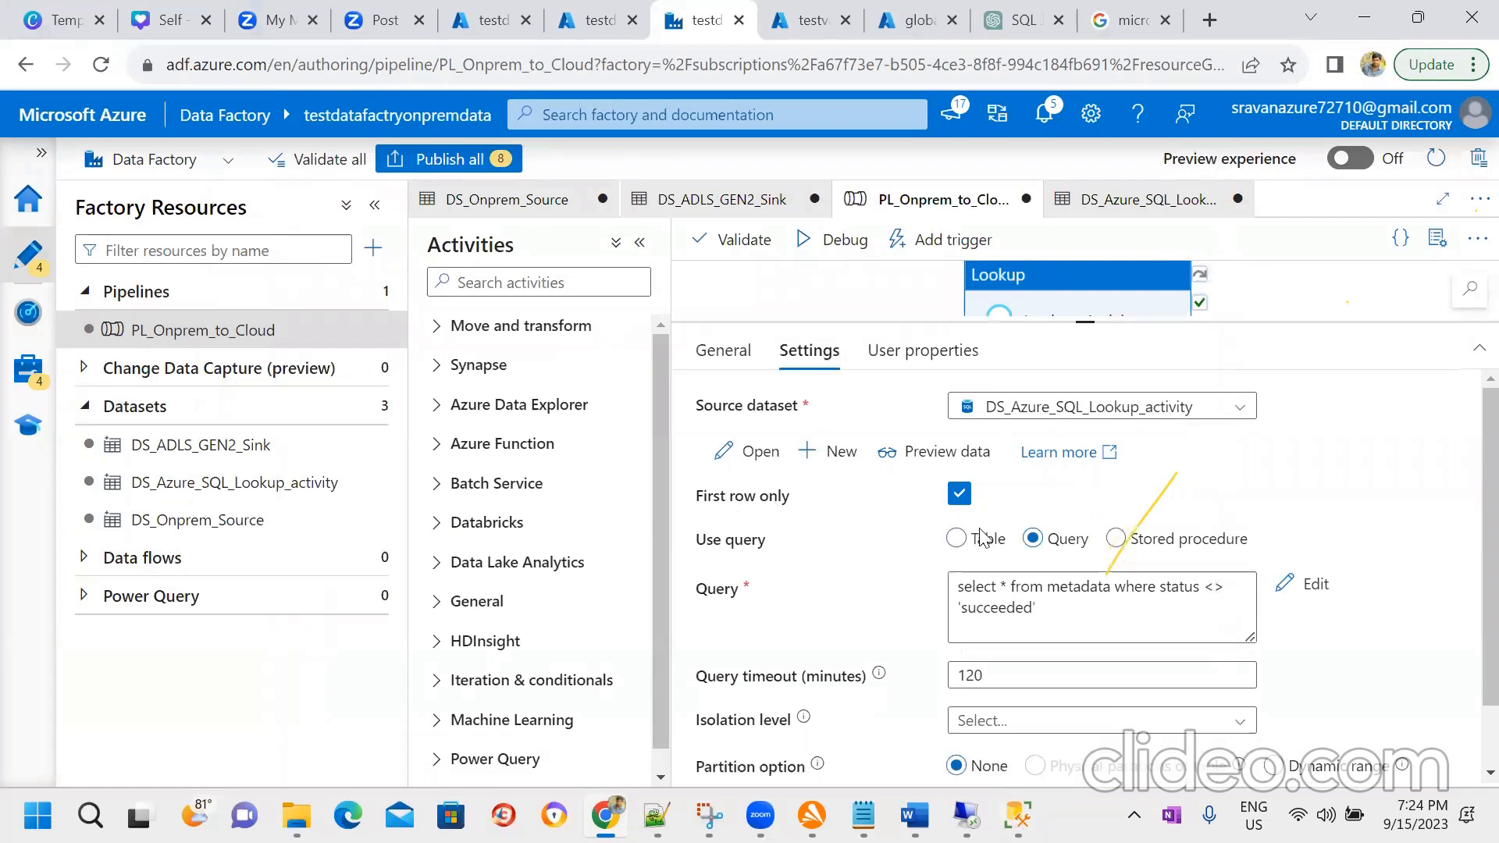
{"action": "left_click", "coordinate": [1017, 815]}
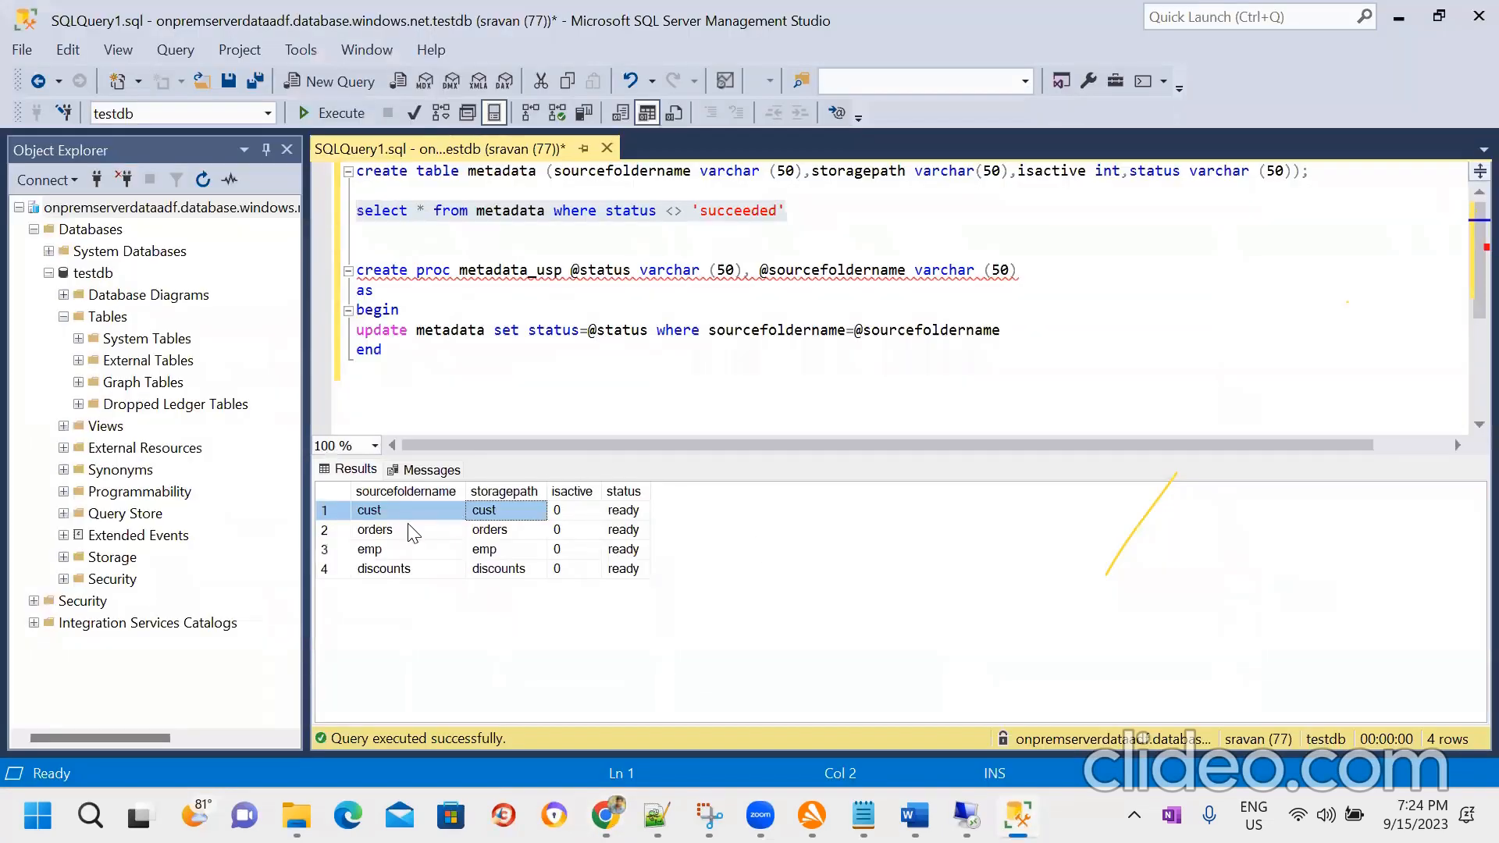
{"action": "left_click", "coordinate": [408, 524]}
{"action": "left_click", "coordinate": [397, 507]}
{"action": "key", "text": "shift+Right"}
{"action": "key", "text": "shift+Right"}
{"action": "key", "text": "shift+Right"}
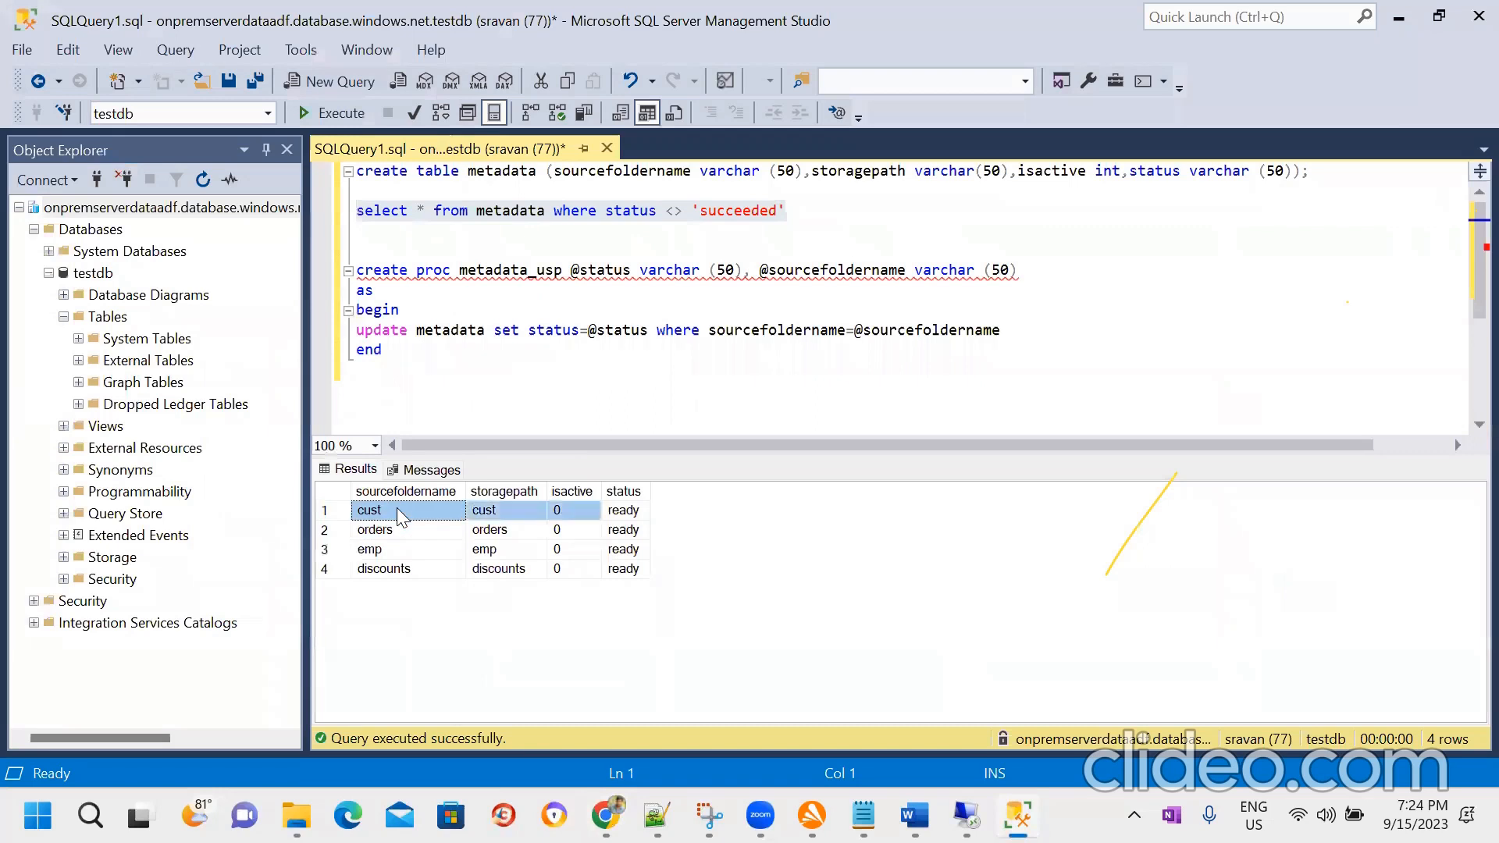
{"action": "key", "text": "shift+Down"}
{"action": "key", "text": "shift+Down"}
{"action": "key", "text": "shift+Down"}
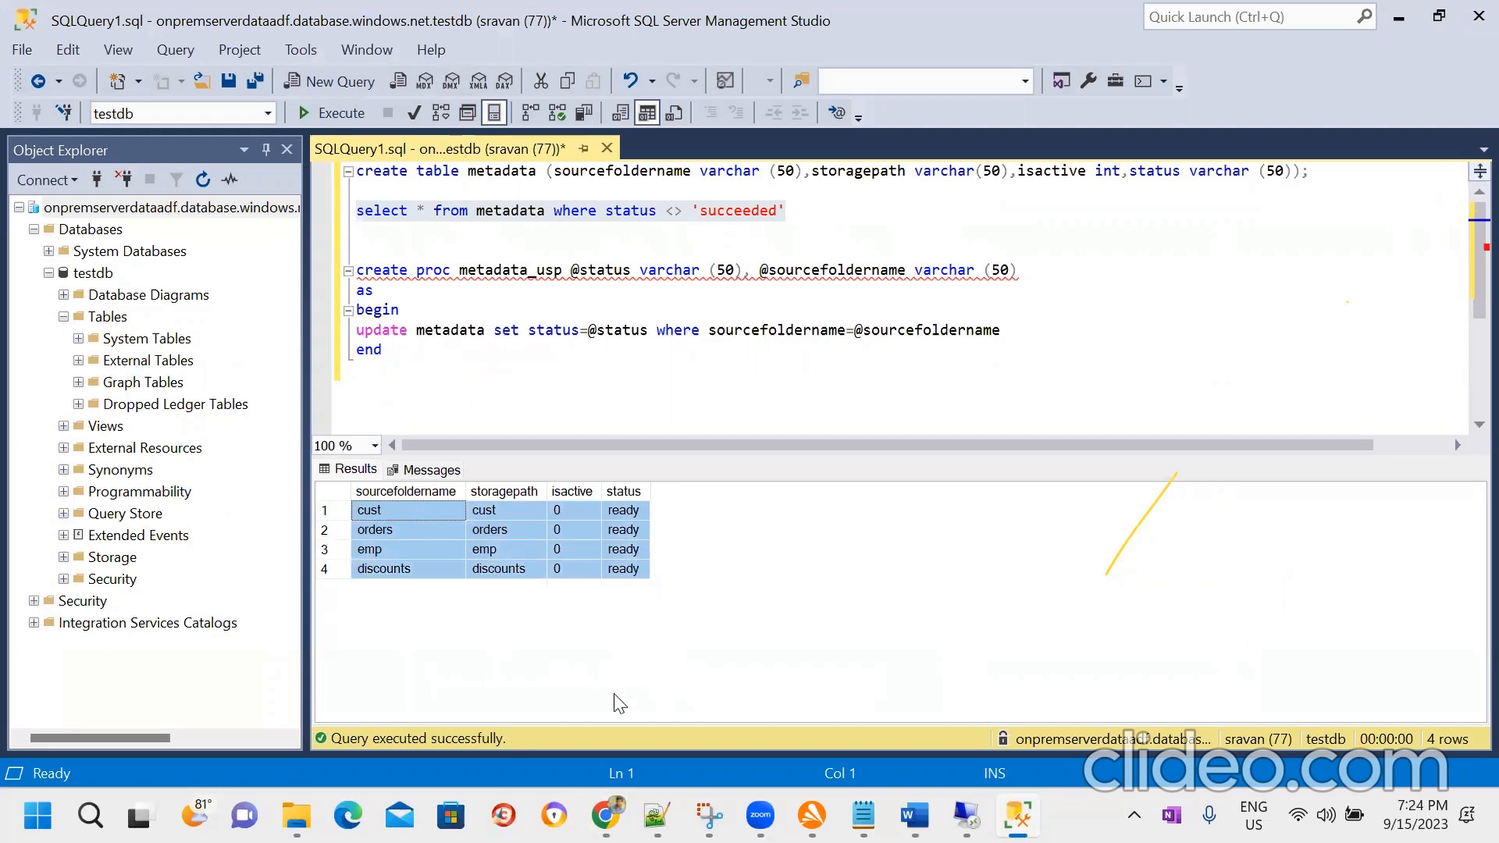
{"action": "key", "text": "alt+Tab"}
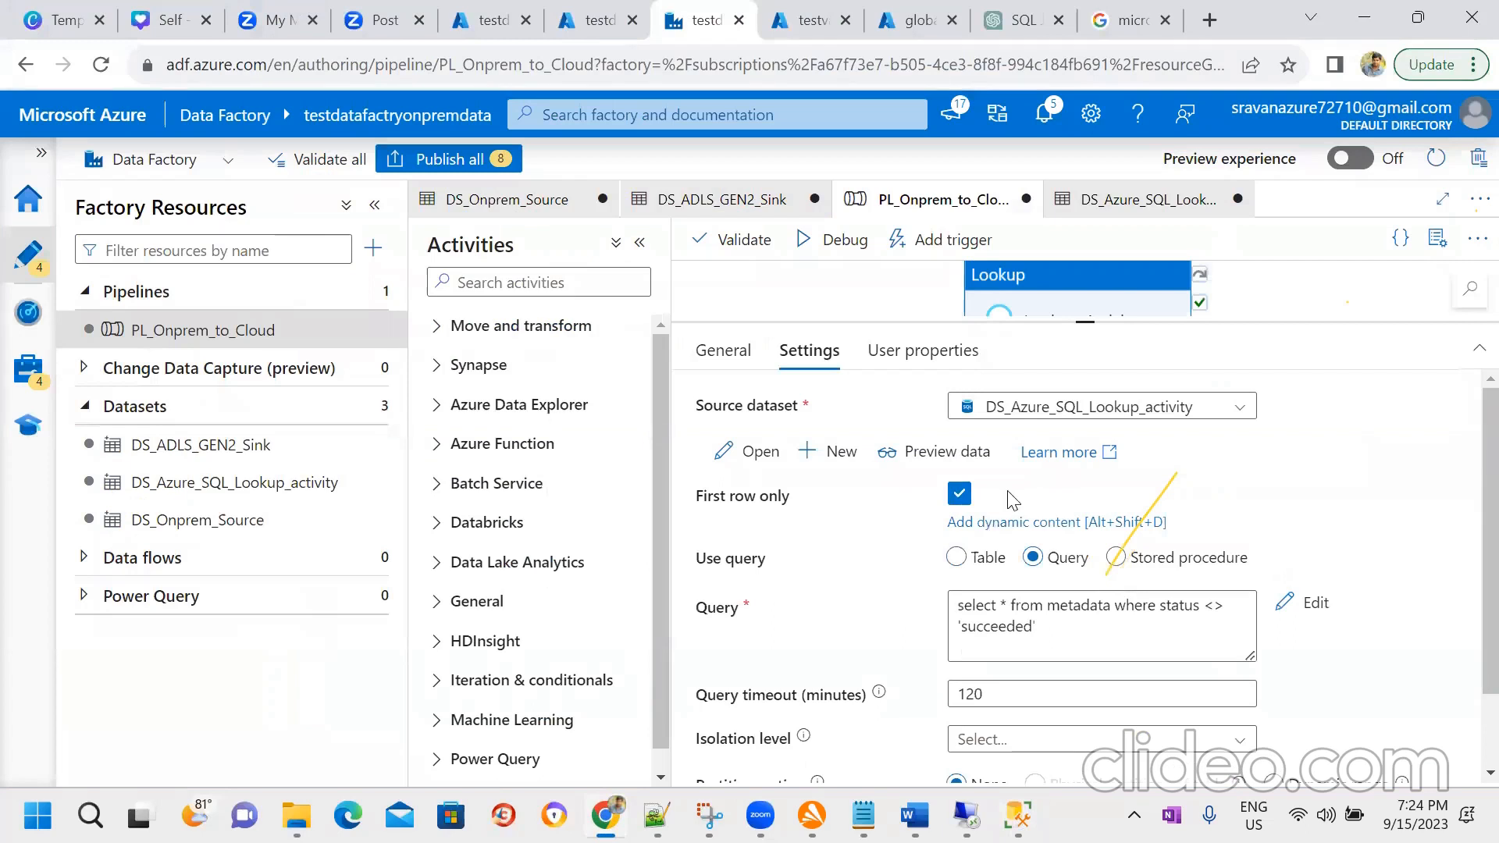
Step: Turn off First row only, preview the four ready rows against SSMS, and close the preview
{"action": "left_click", "coordinate": [961, 494]}
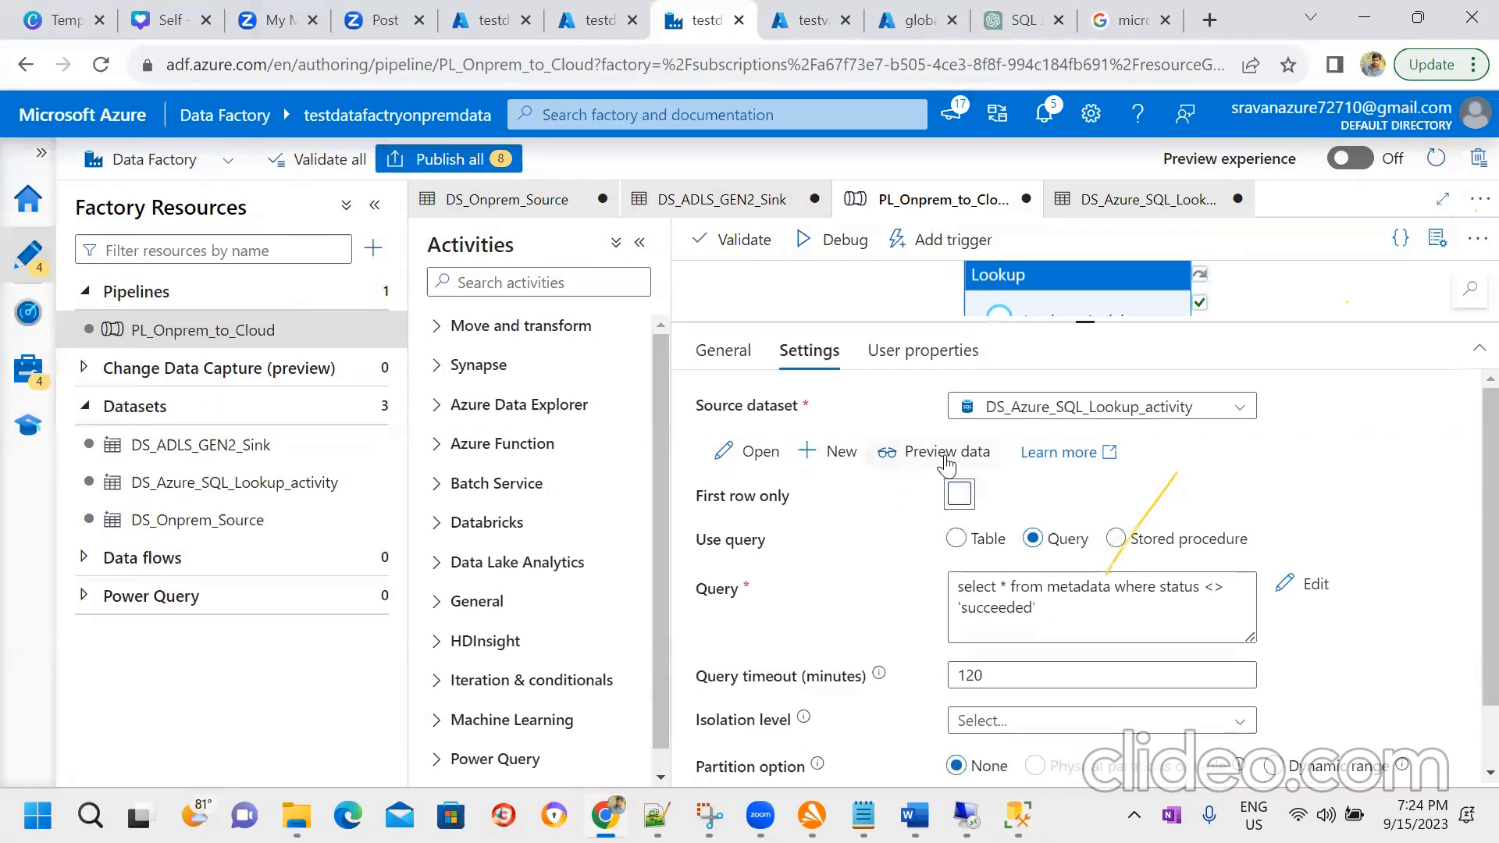
{"action": "left_click", "coordinate": [947, 461]}
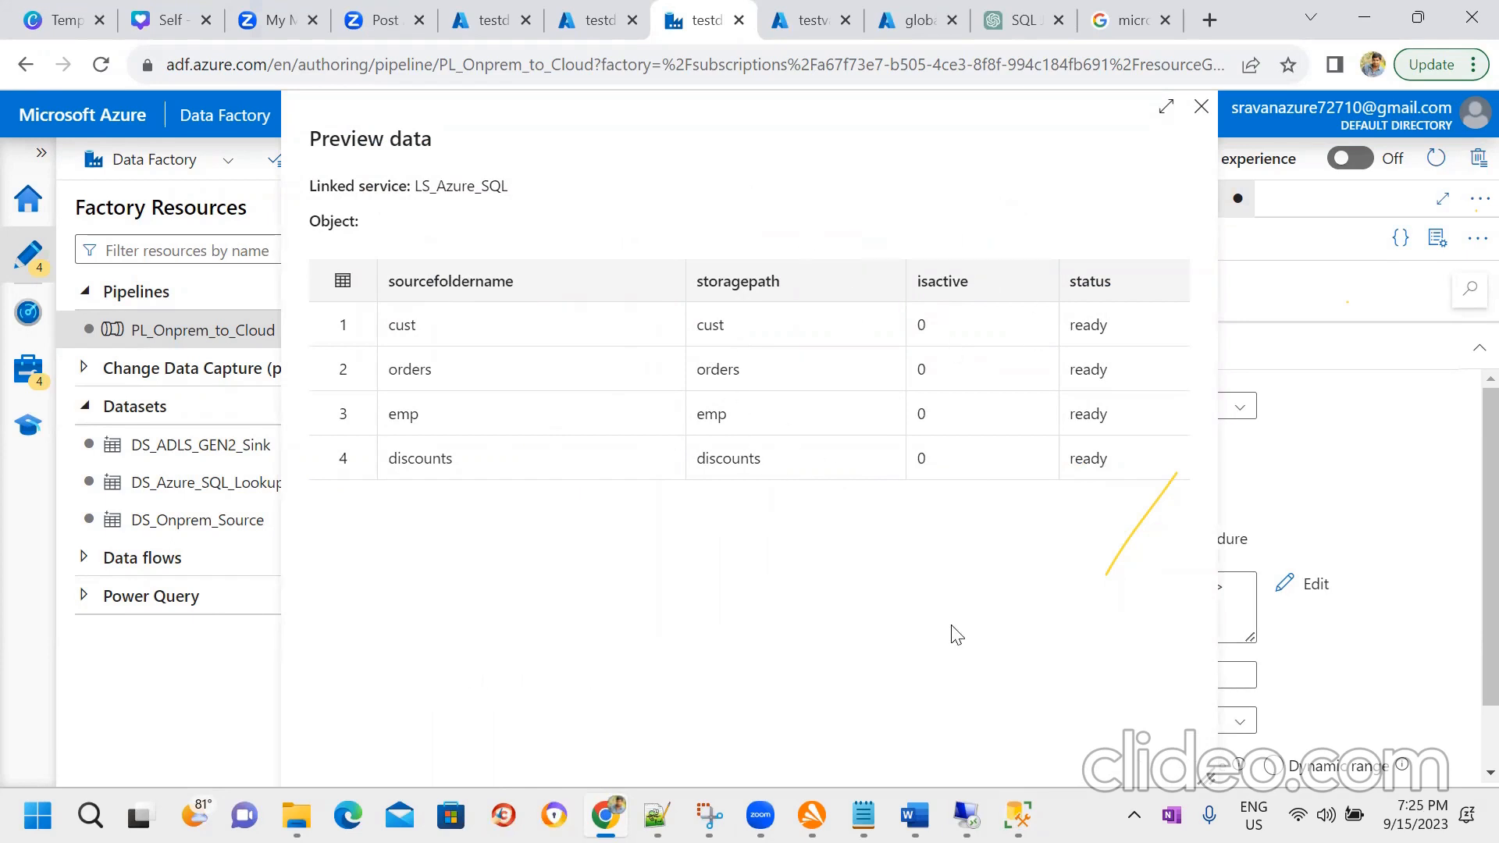
{"action": "left_click", "coordinate": [1018, 815]}
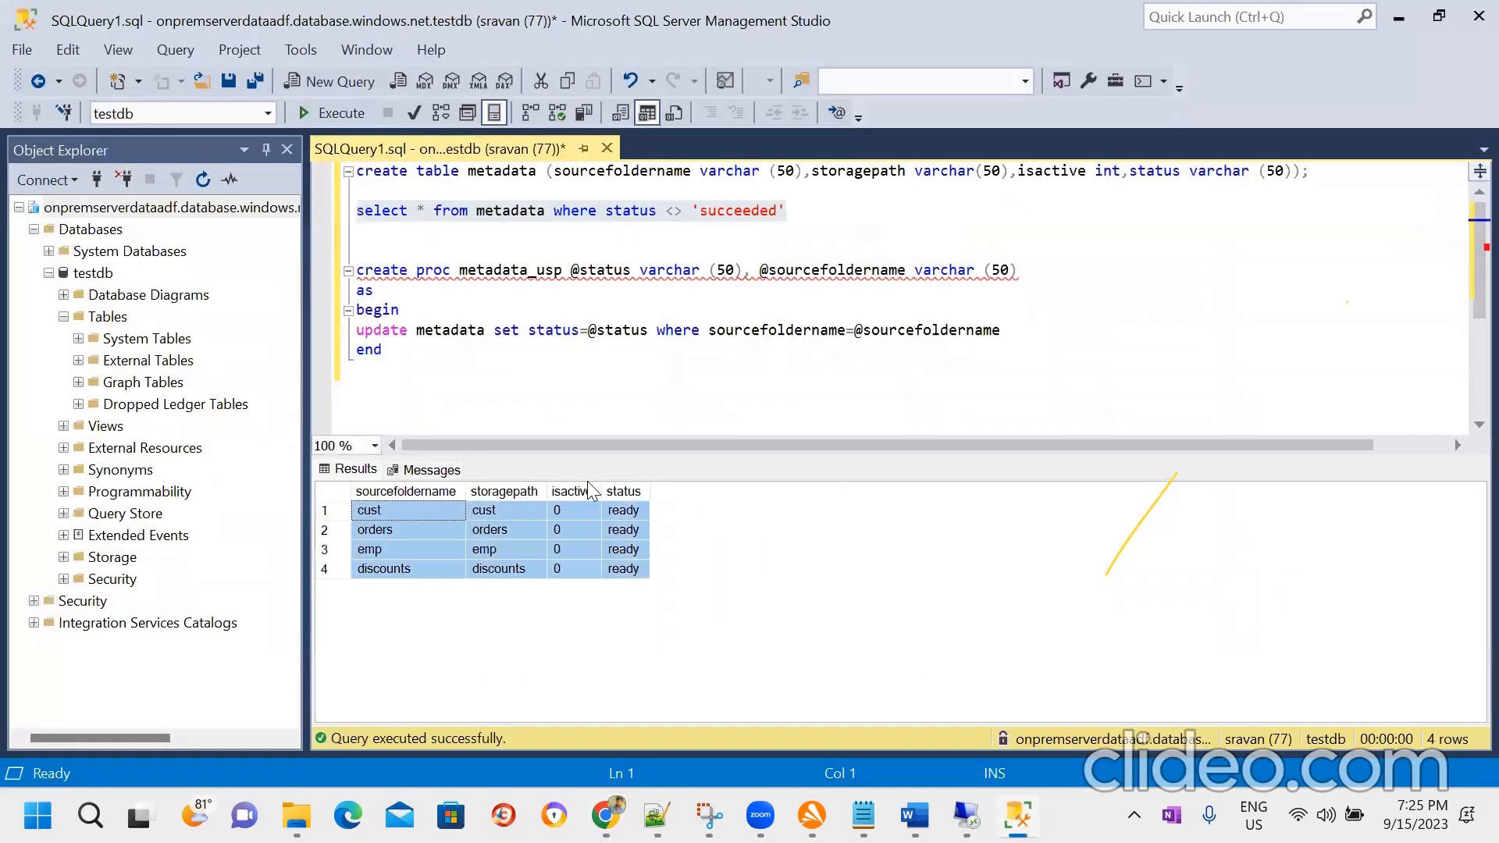
{"action": "left_click", "coordinate": [1399, 17]}
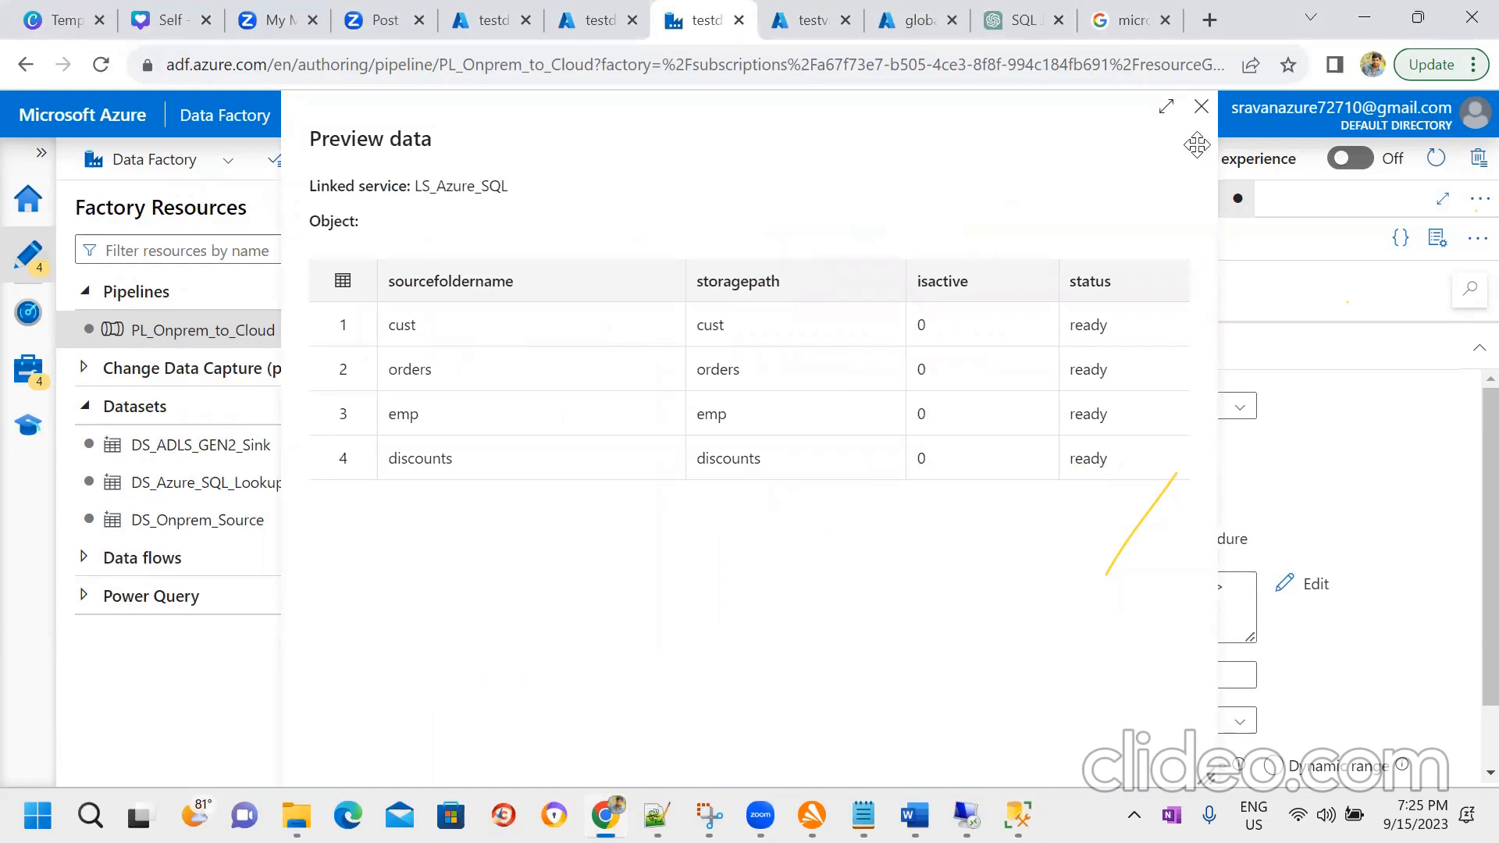
{"action": "left_click", "coordinate": [1201, 106]}
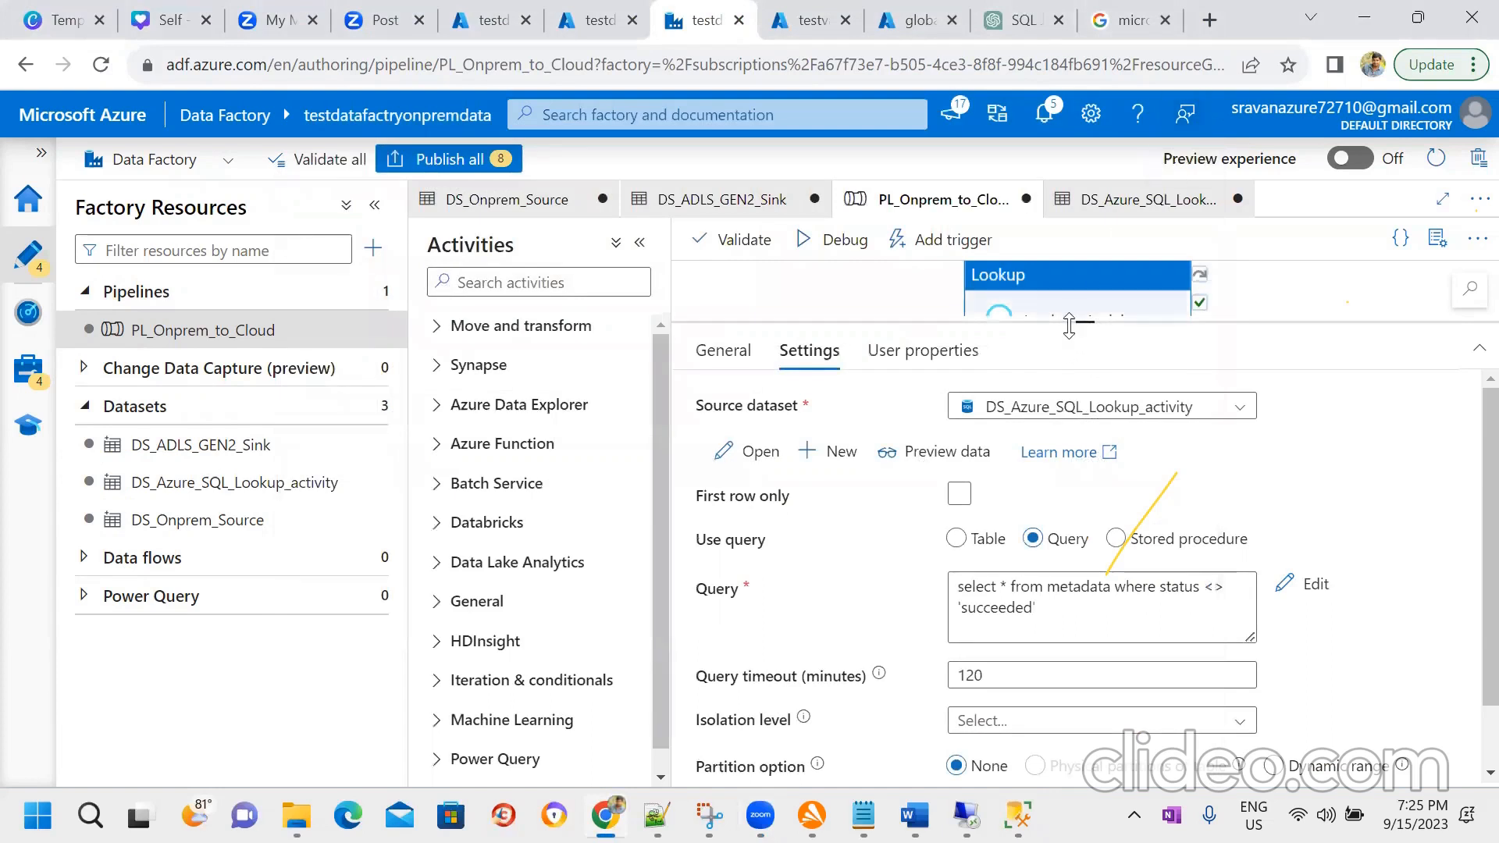
Step: Debug-run PL_Onprem_to_Cloud and enlarge the Output panel to see Lookup_Activity succeed
{"action": "left_click_drag", "start_coordinate": [1076, 322], "coordinate": [1085, 560]}
{"action": "left_click_drag", "start_coordinate": [1097, 300], "coordinate": [956, 365]}
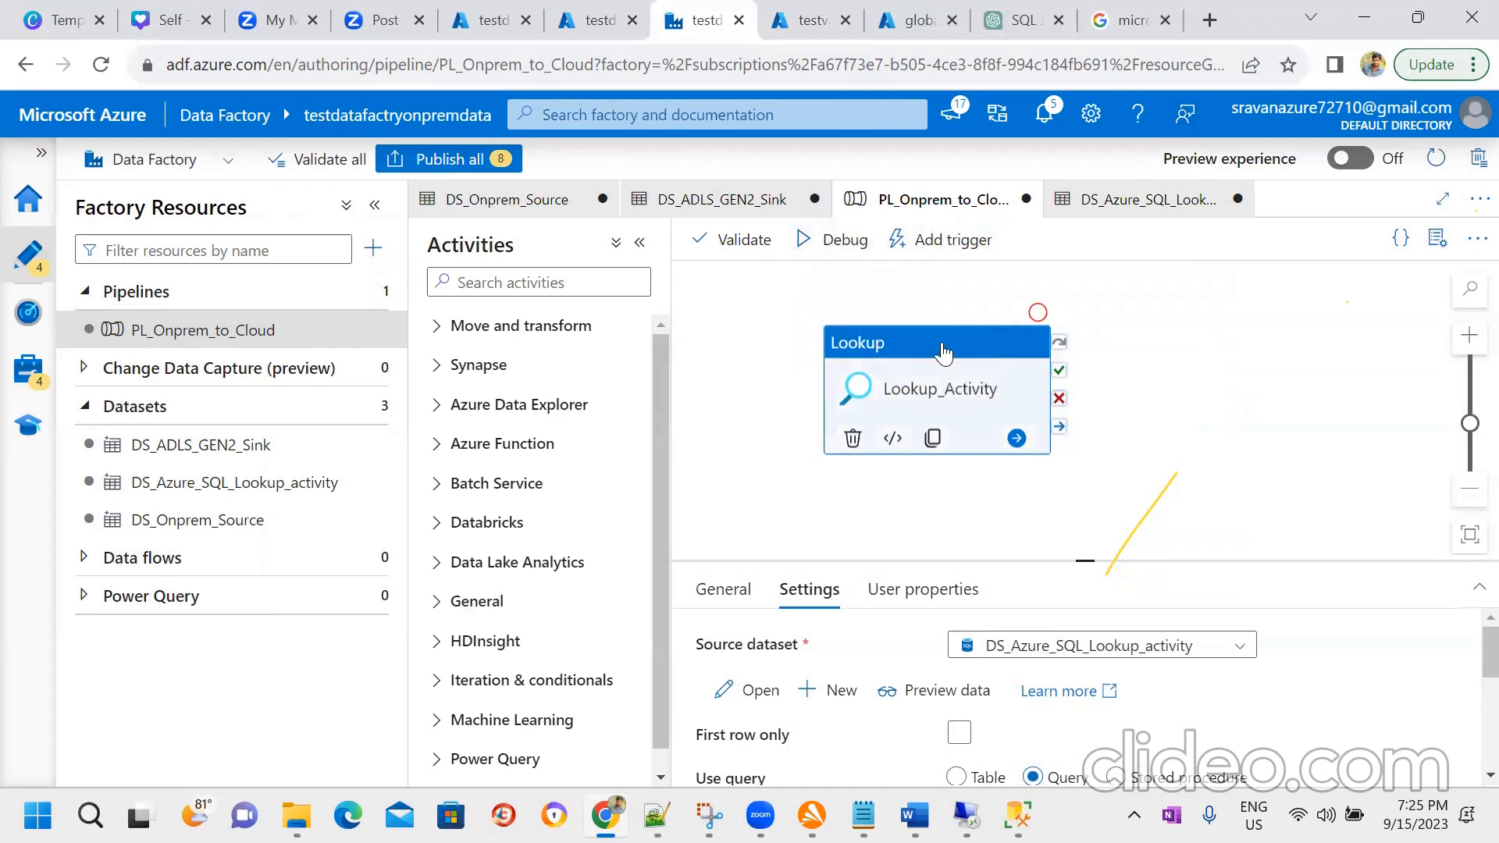
{"action": "left_click", "coordinate": [844, 243]}
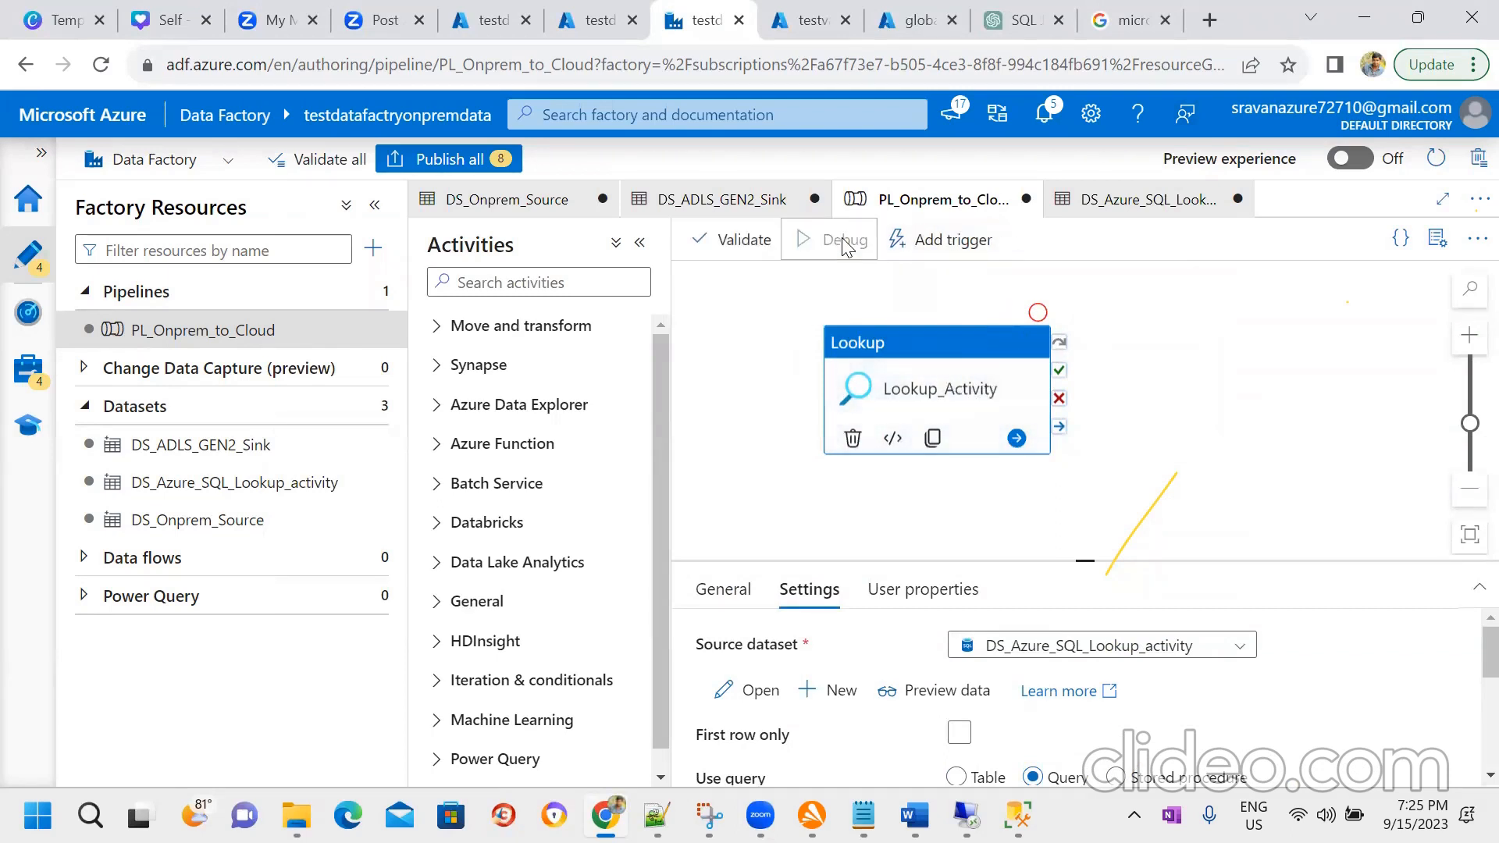
{"action": "left_click", "coordinate": [1251, 422]}
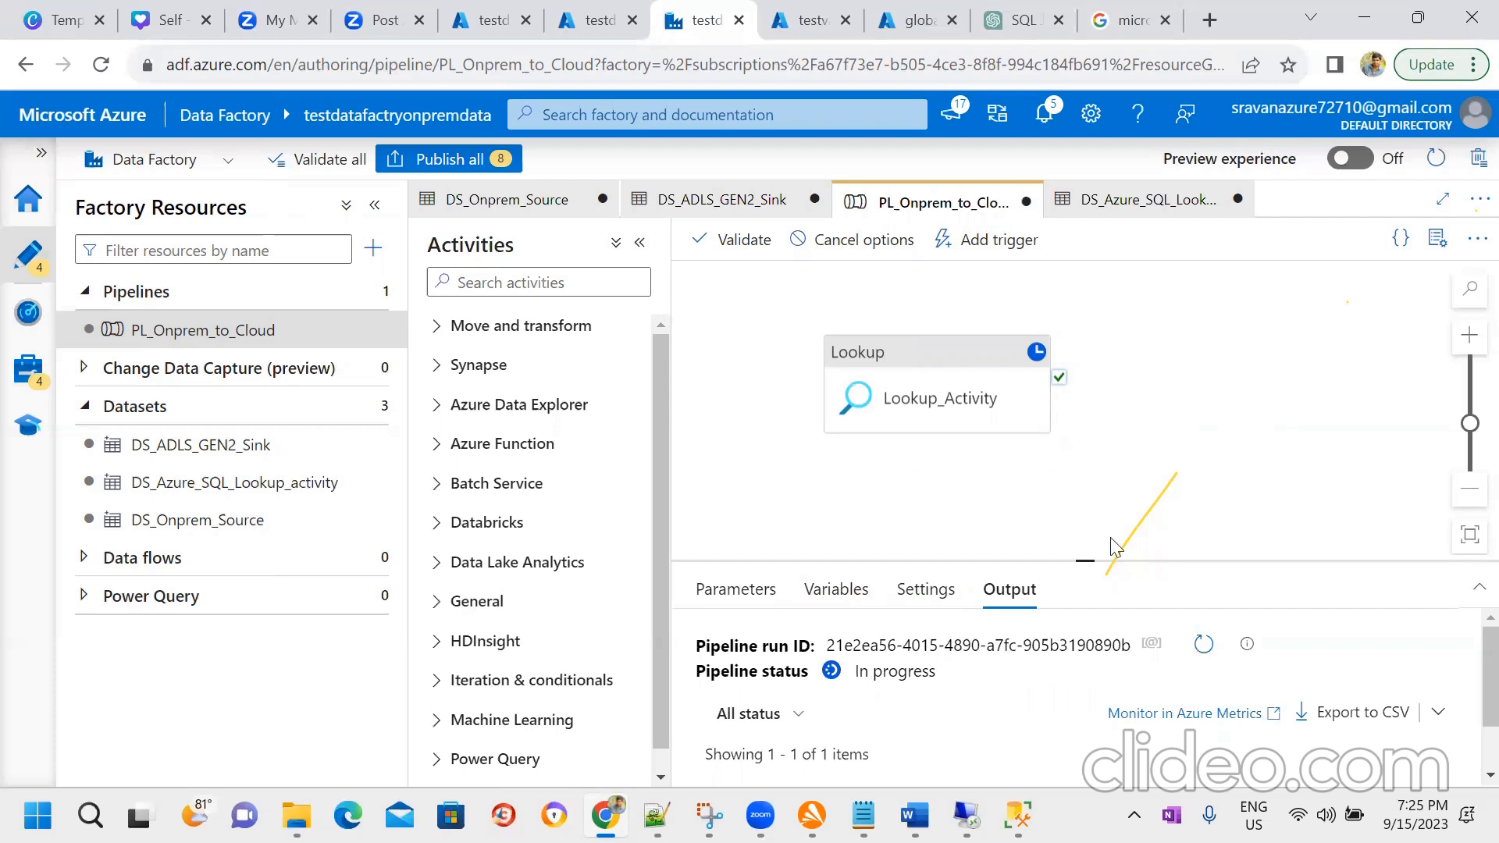
{"action": "left_click_drag", "start_coordinate": [1085, 561], "coordinate": [1078, 380]}
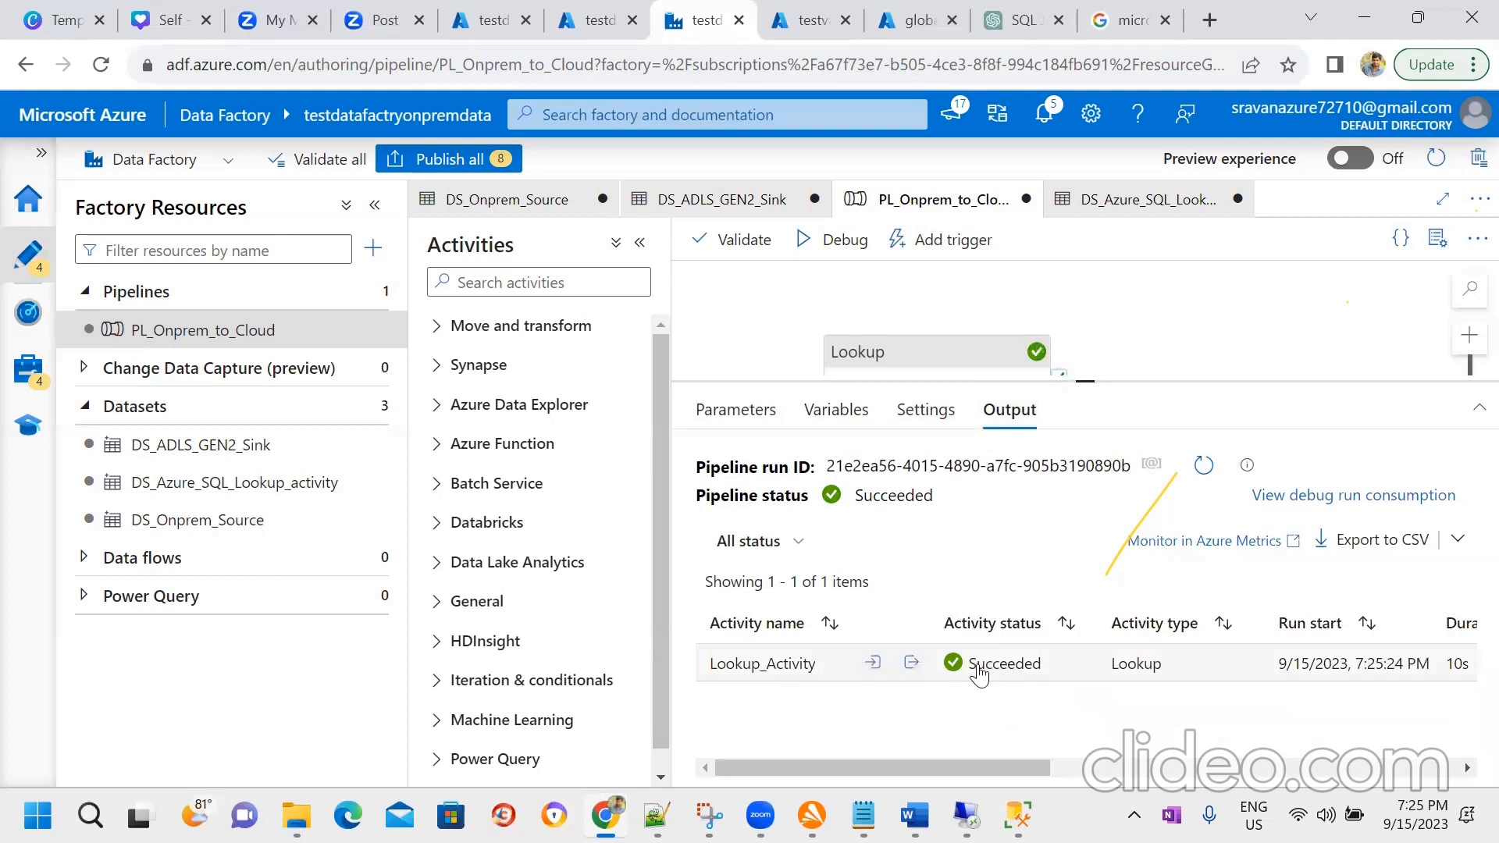
Step: Check the query in Lookup_Activity's run input, then maximize its run output JSON
{"action": "left_click", "coordinate": [876, 662]}
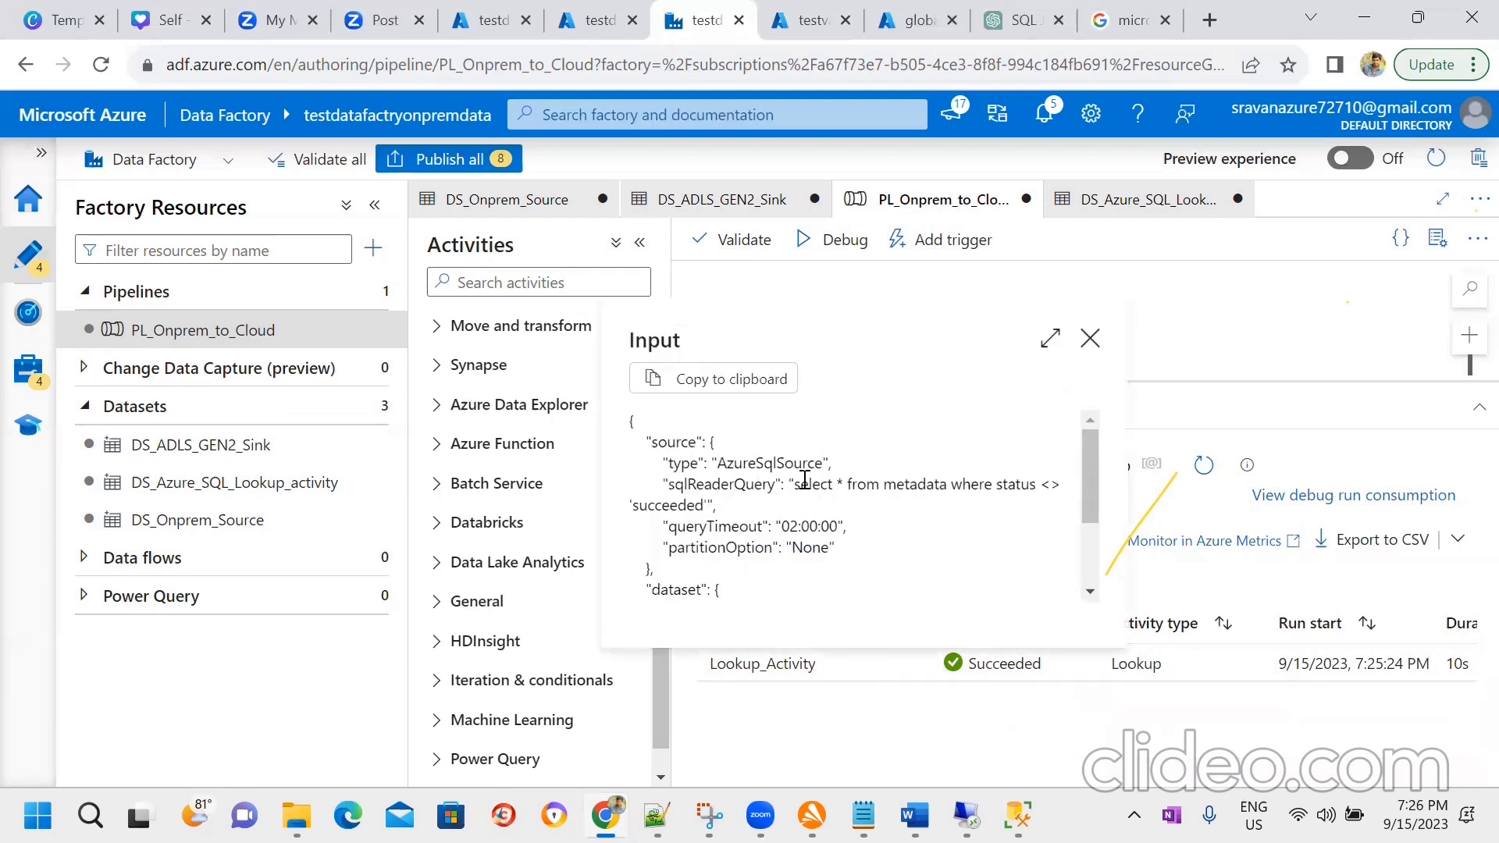
{"action": "left_click_drag", "start_coordinate": [794, 482], "coordinate": [715, 500]}
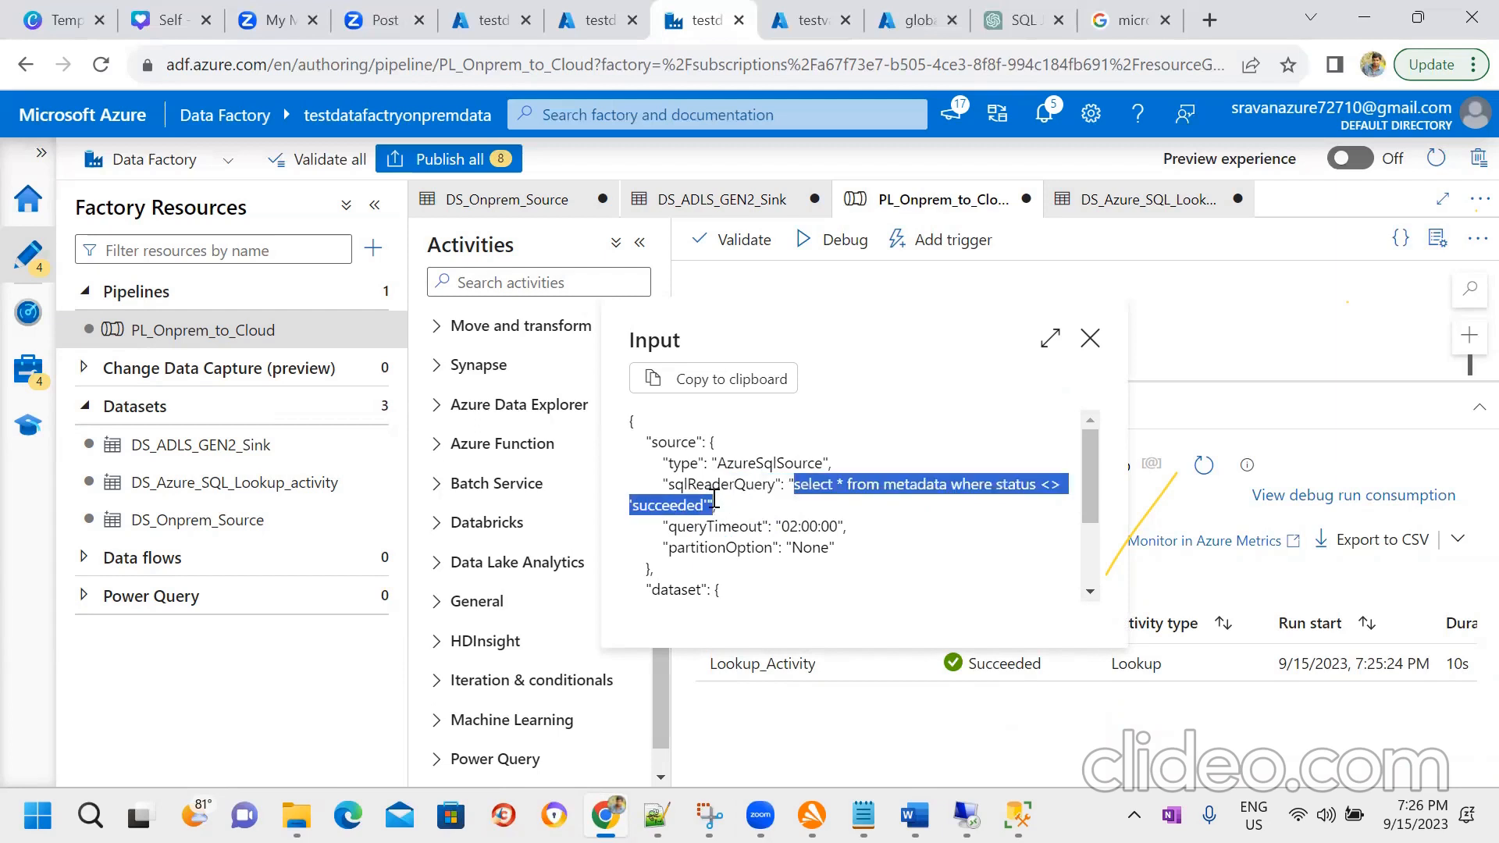
{"action": "left_click", "coordinate": [1093, 339]}
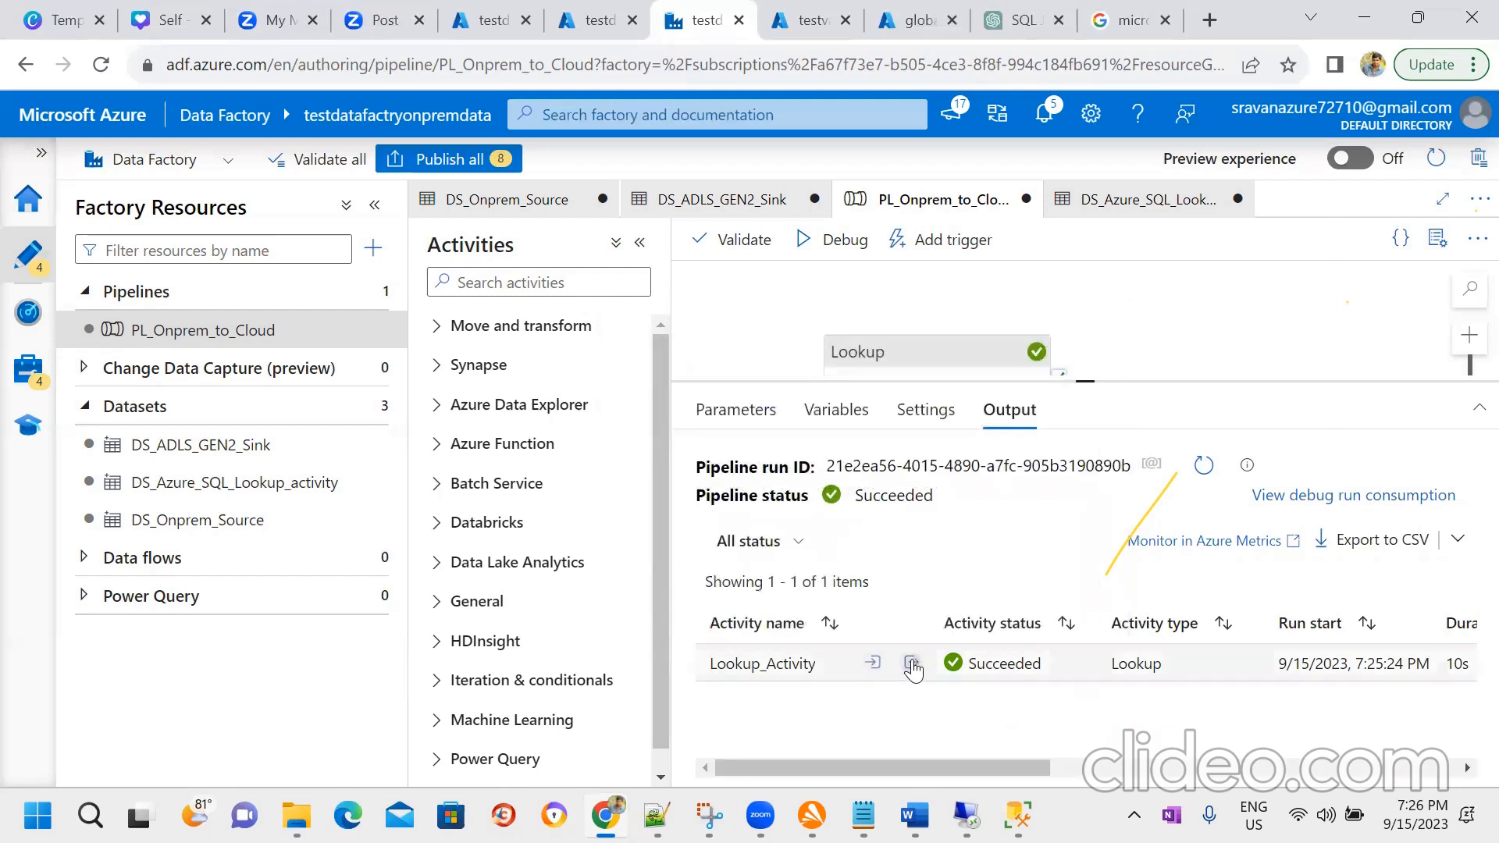
{"action": "left_click", "coordinate": [912, 662]}
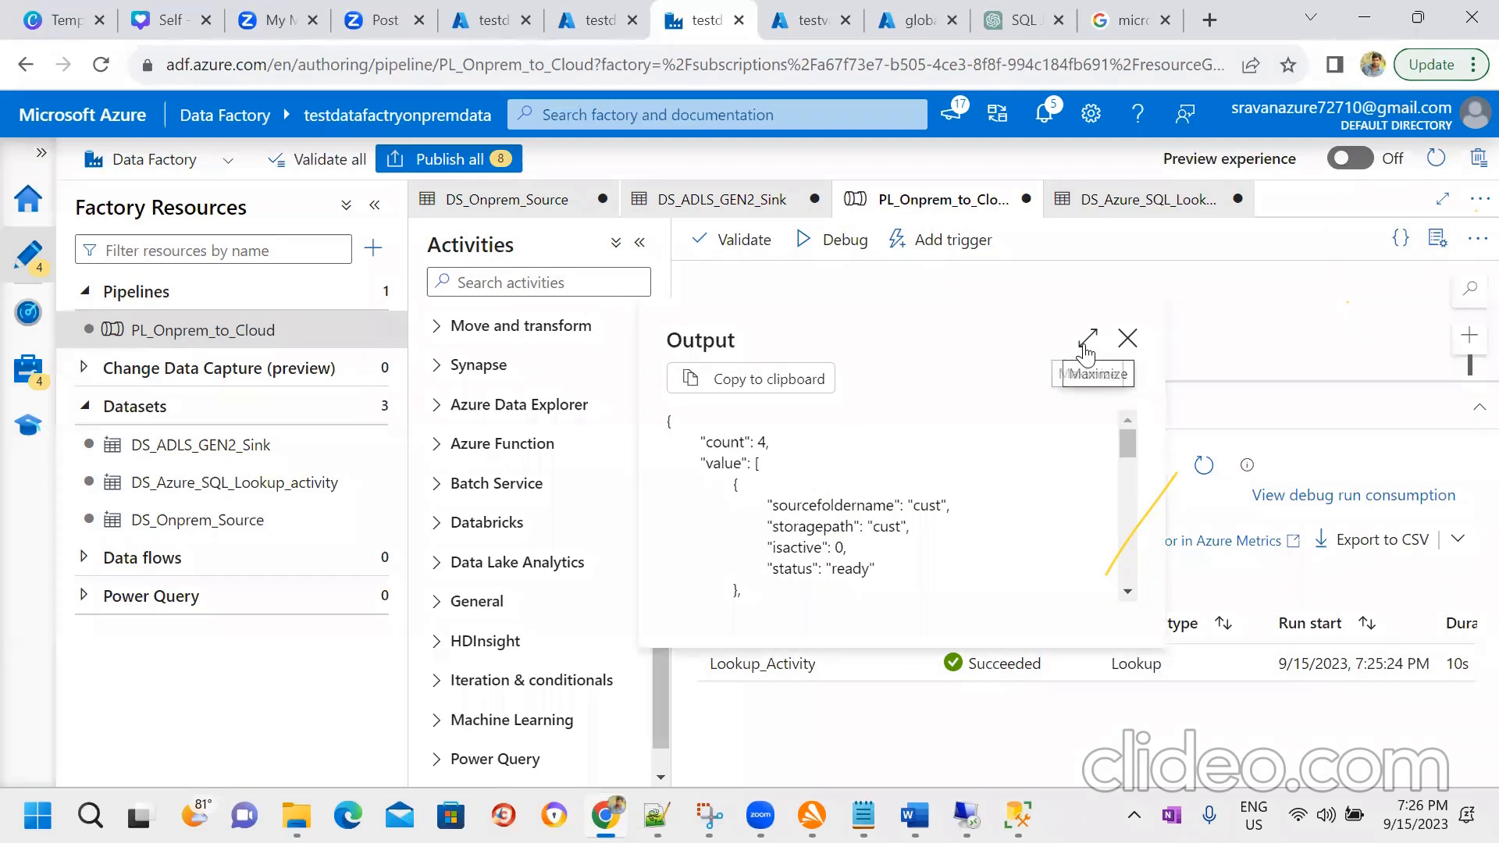
{"action": "left_click", "coordinate": [1087, 340]}
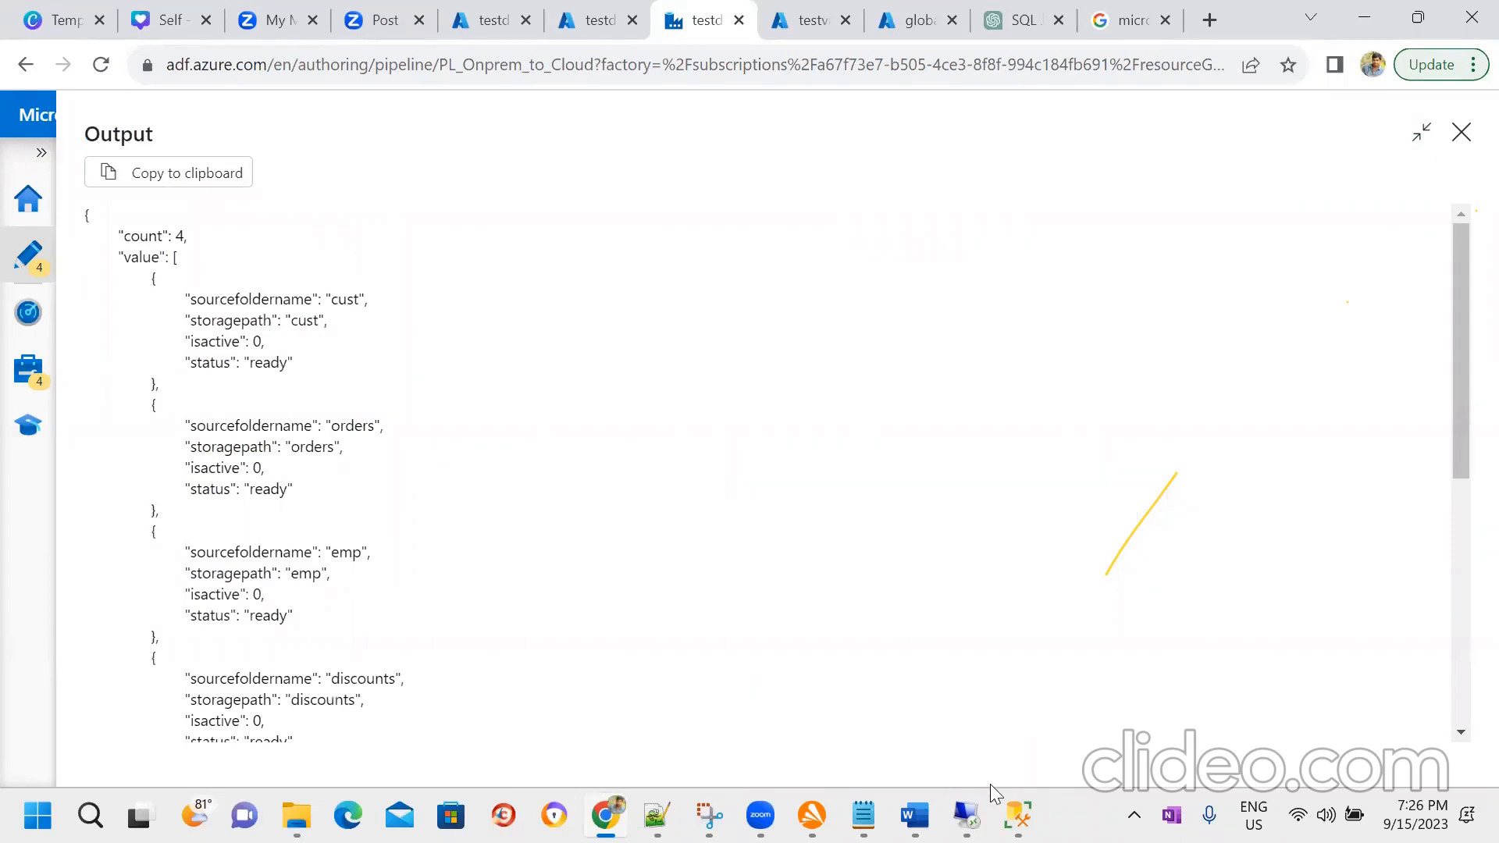
Step: Compare the output's four ready rows with the metadata results in SSMS
{"action": "left_click", "coordinate": [1017, 816]}
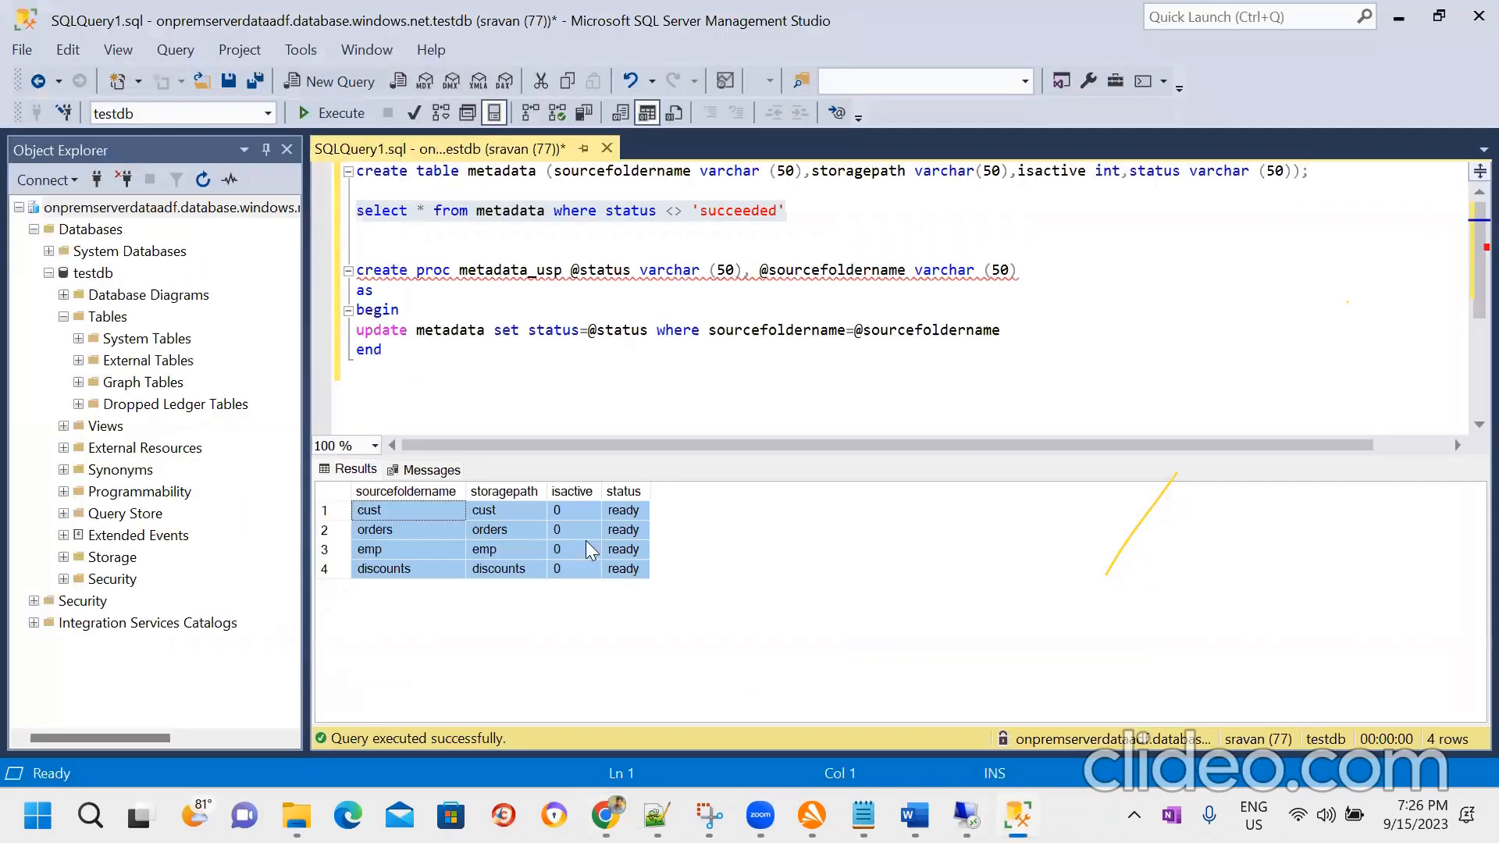
{"action": "left_click", "coordinate": [375, 509]}
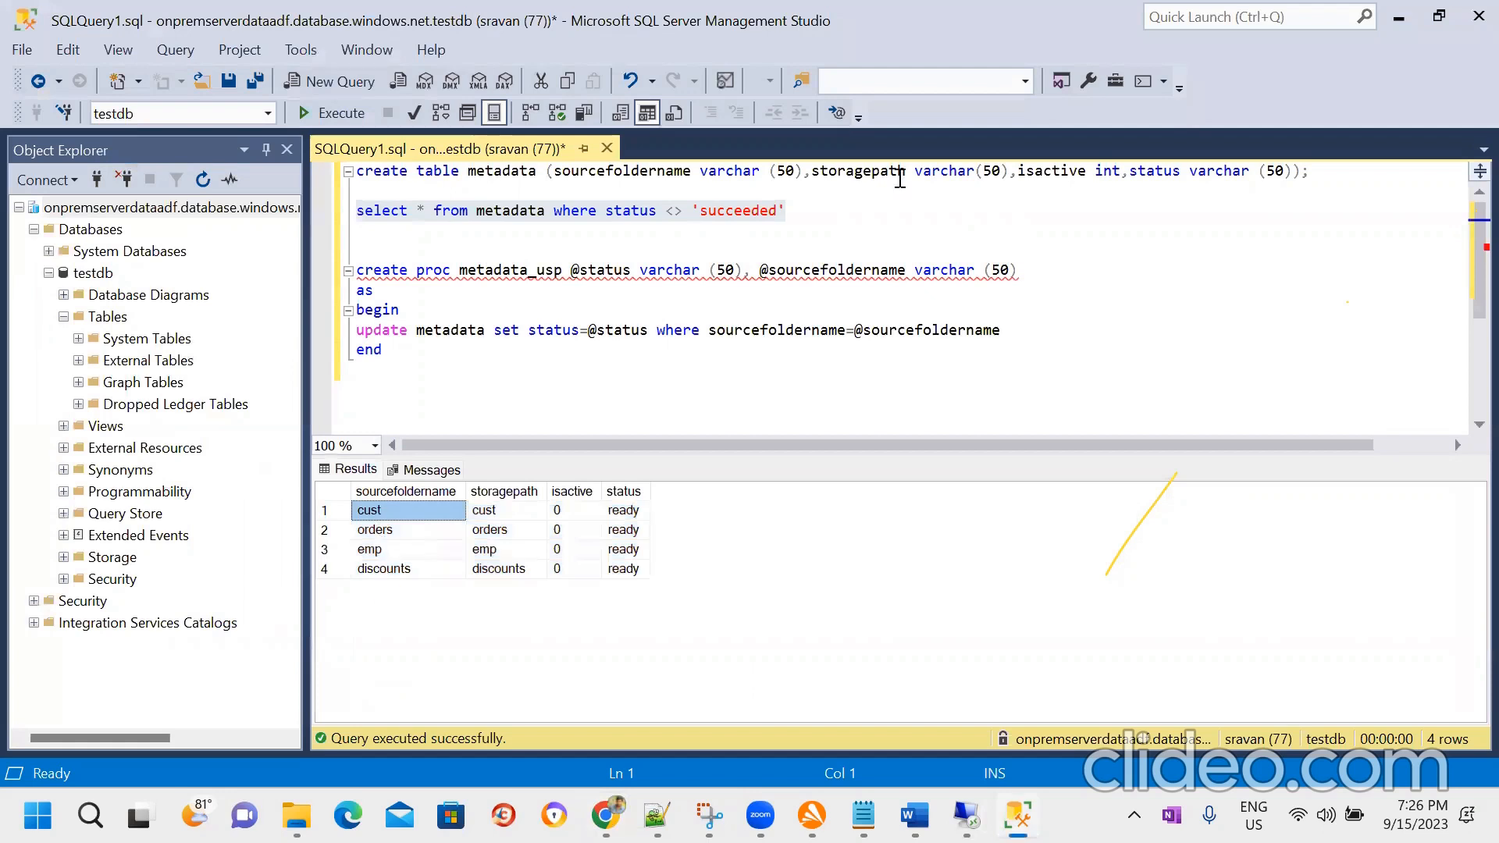
{"action": "key", "text": "alt+Tab"}
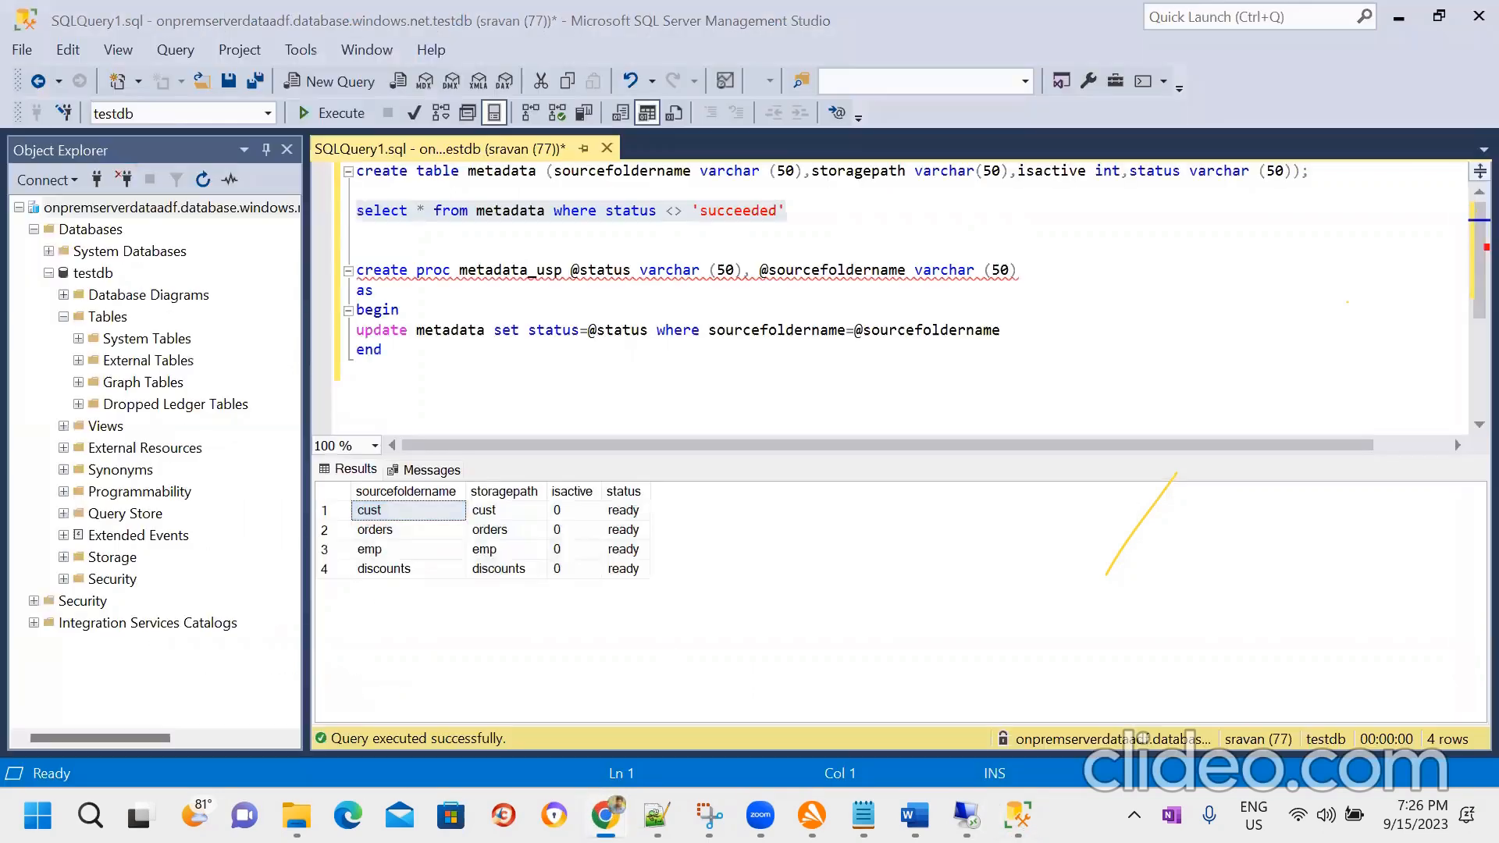
{"action": "left_click", "coordinate": [395, 509]}
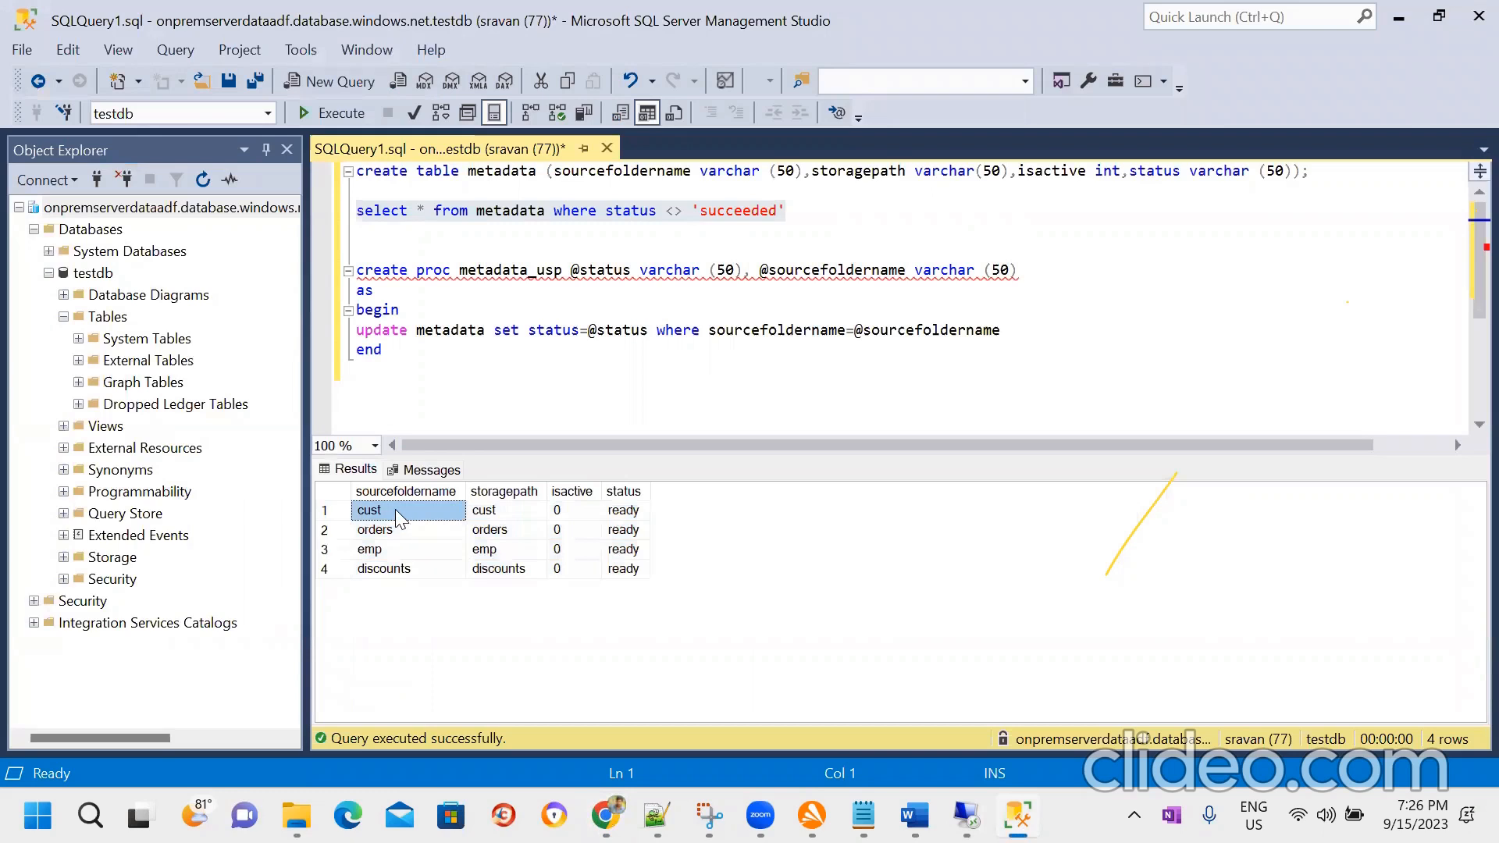
{"action": "key", "text": "alt+Tab"}
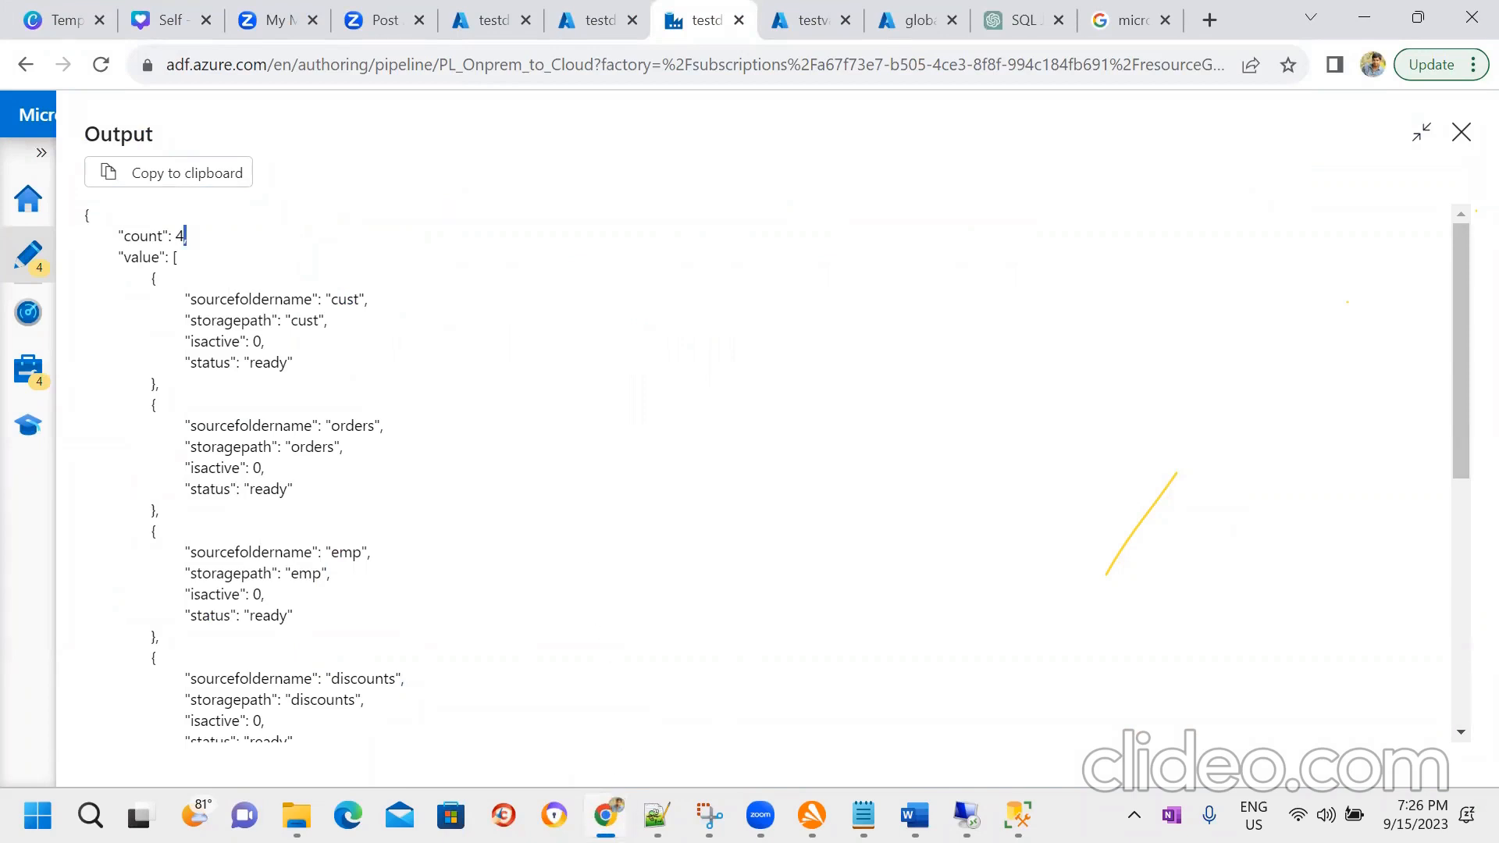
{"action": "left_click", "coordinate": [607, 814]}
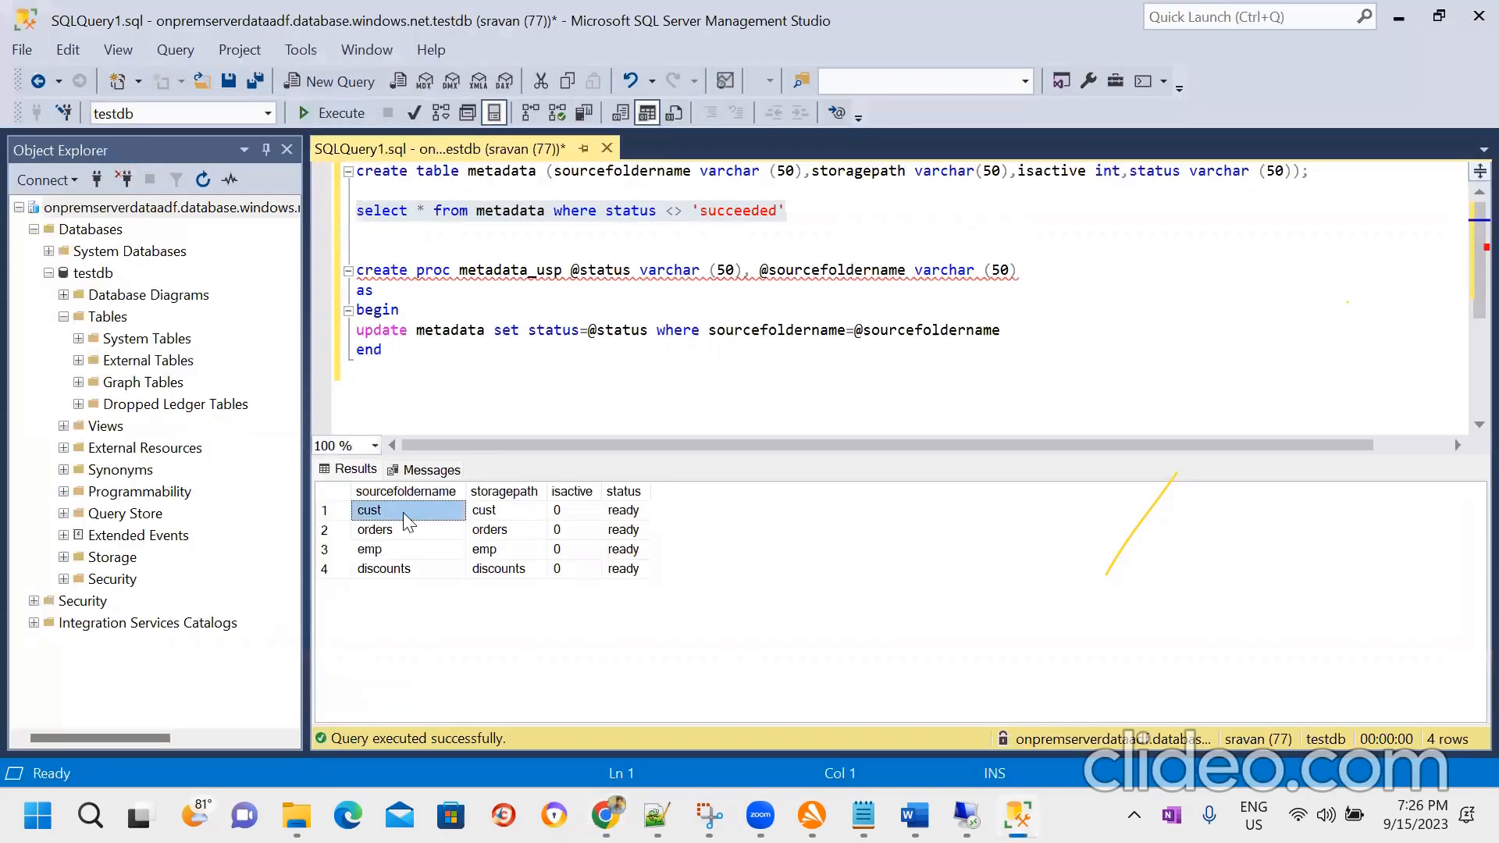
{"action": "key", "text": "shift+Right"}
{"action": "key", "text": "shift+Right"}
{"action": "key", "text": "shift+Right"}
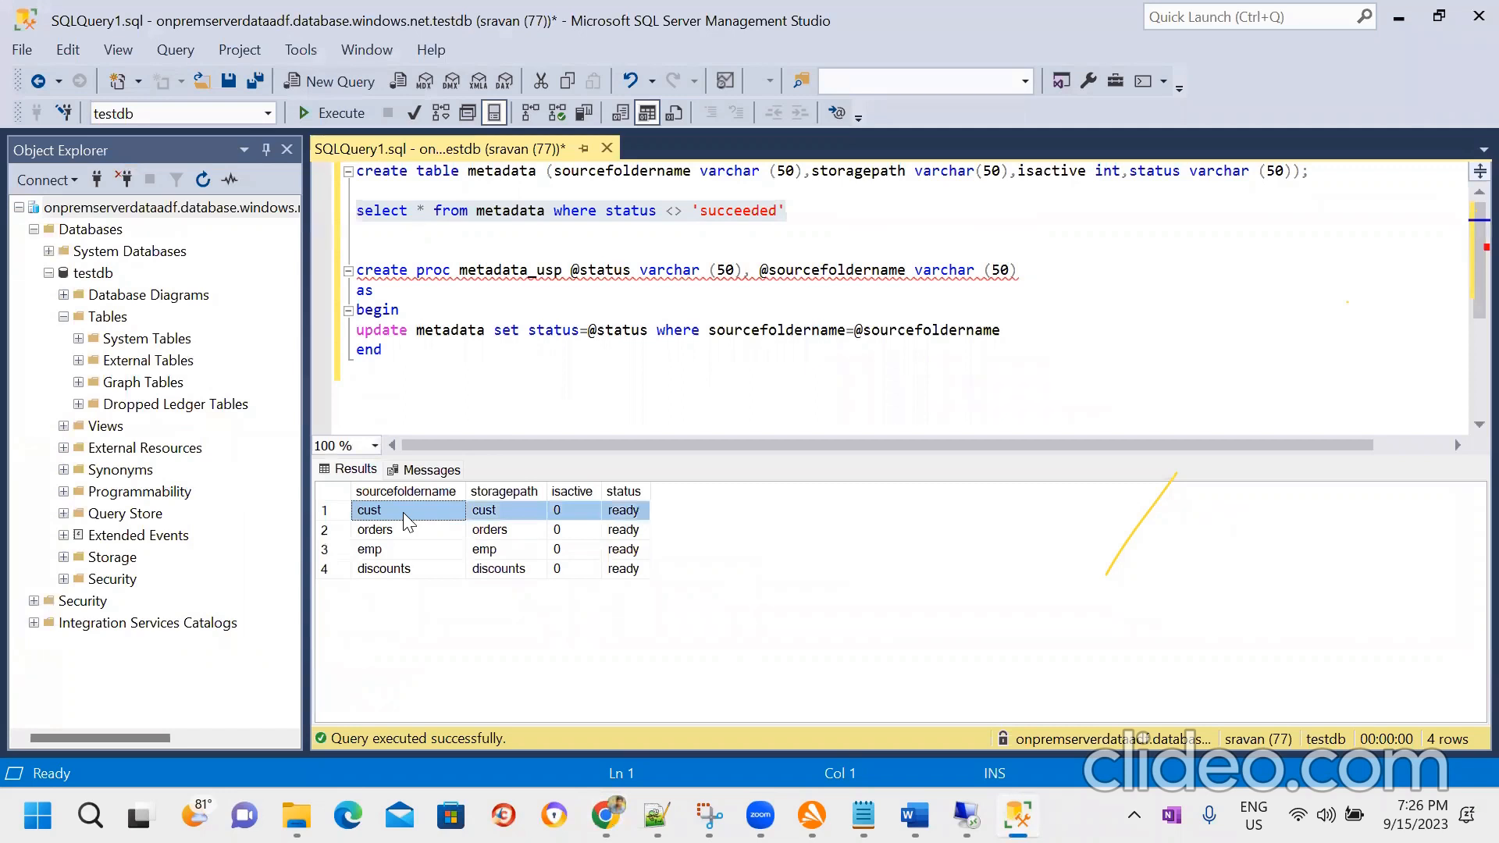
{"action": "key", "text": "shift+Down"}
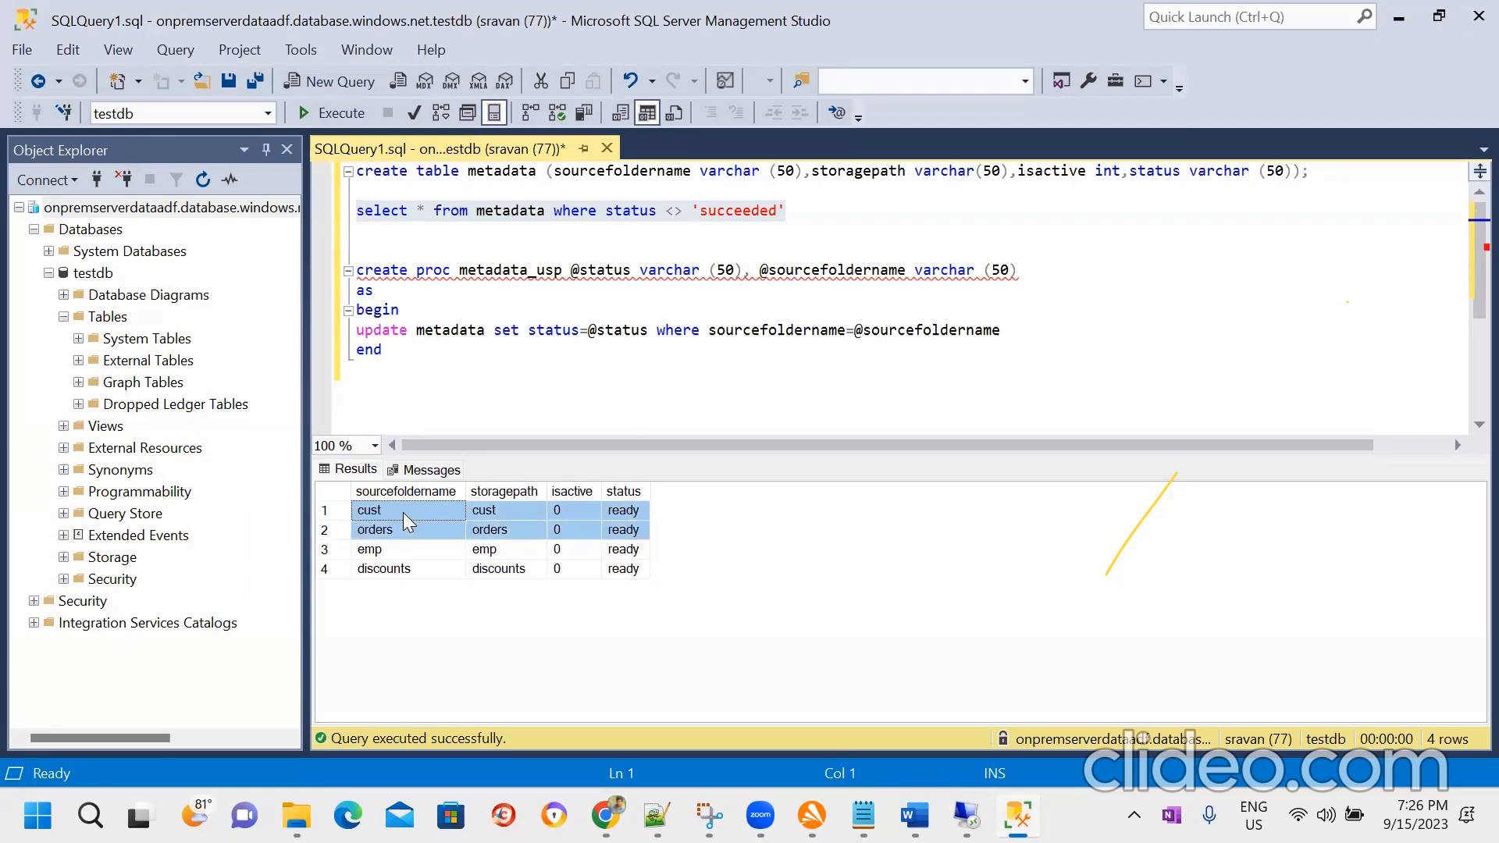
{"action": "key", "text": "shift+Down"}
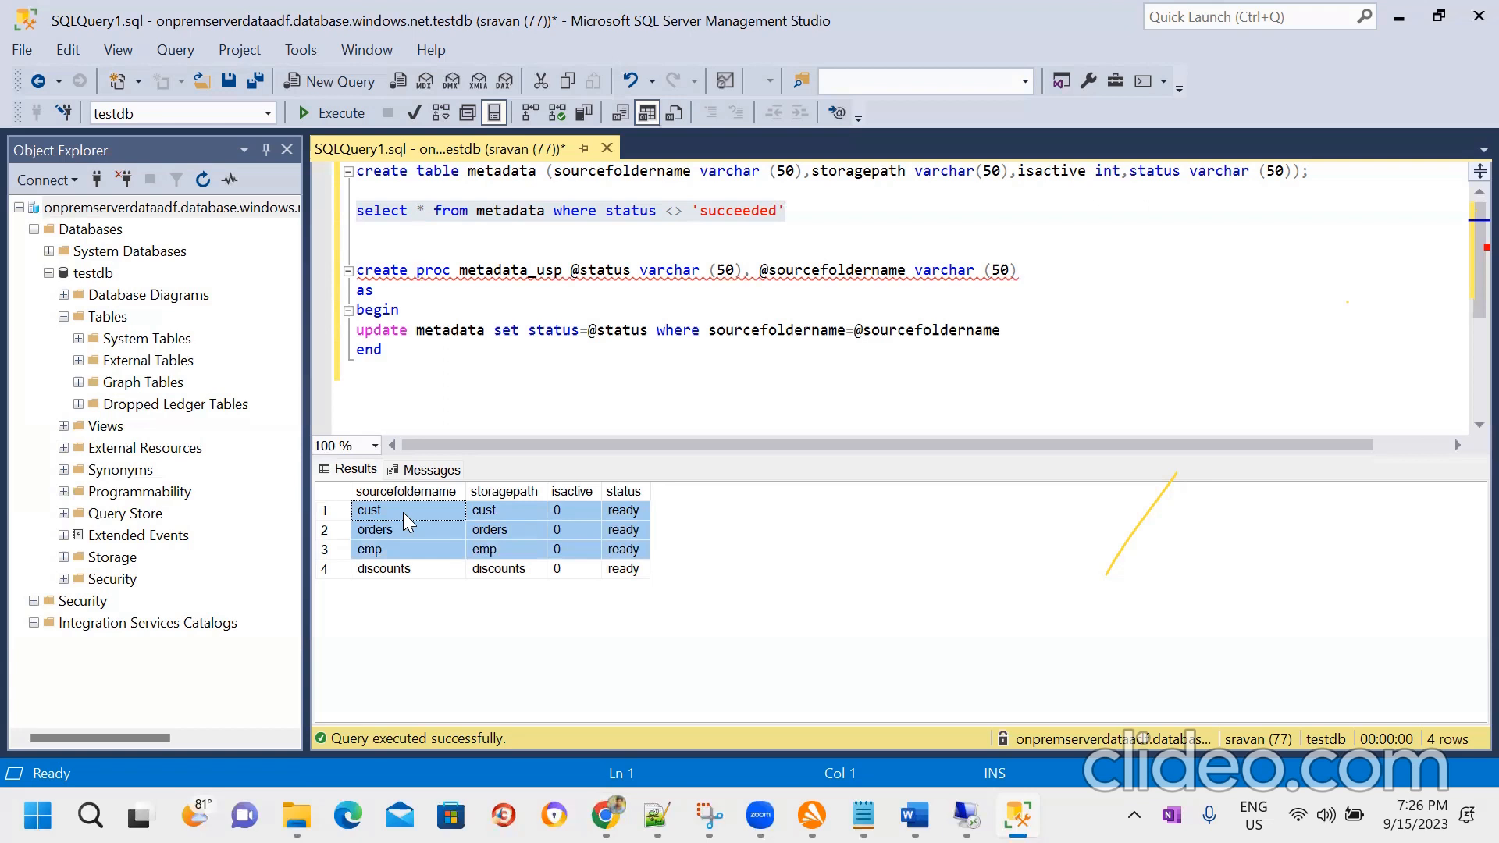
{"action": "key", "text": "shift+Down"}
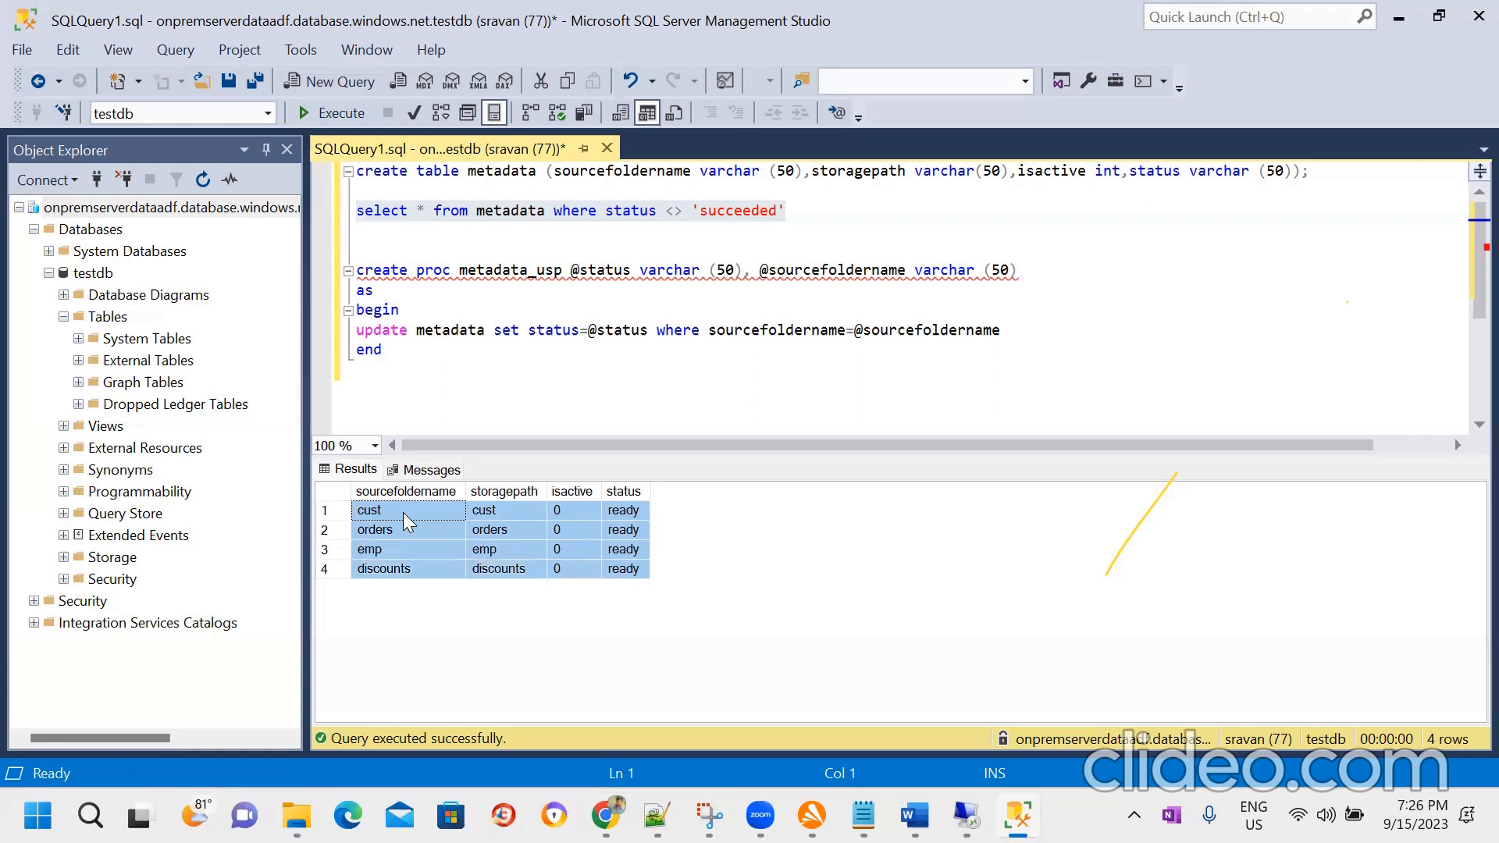
Step: Highlight the cust, orders, emp and discounts records in the run output JSON
{"action": "left_click", "coordinate": [606, 815]}
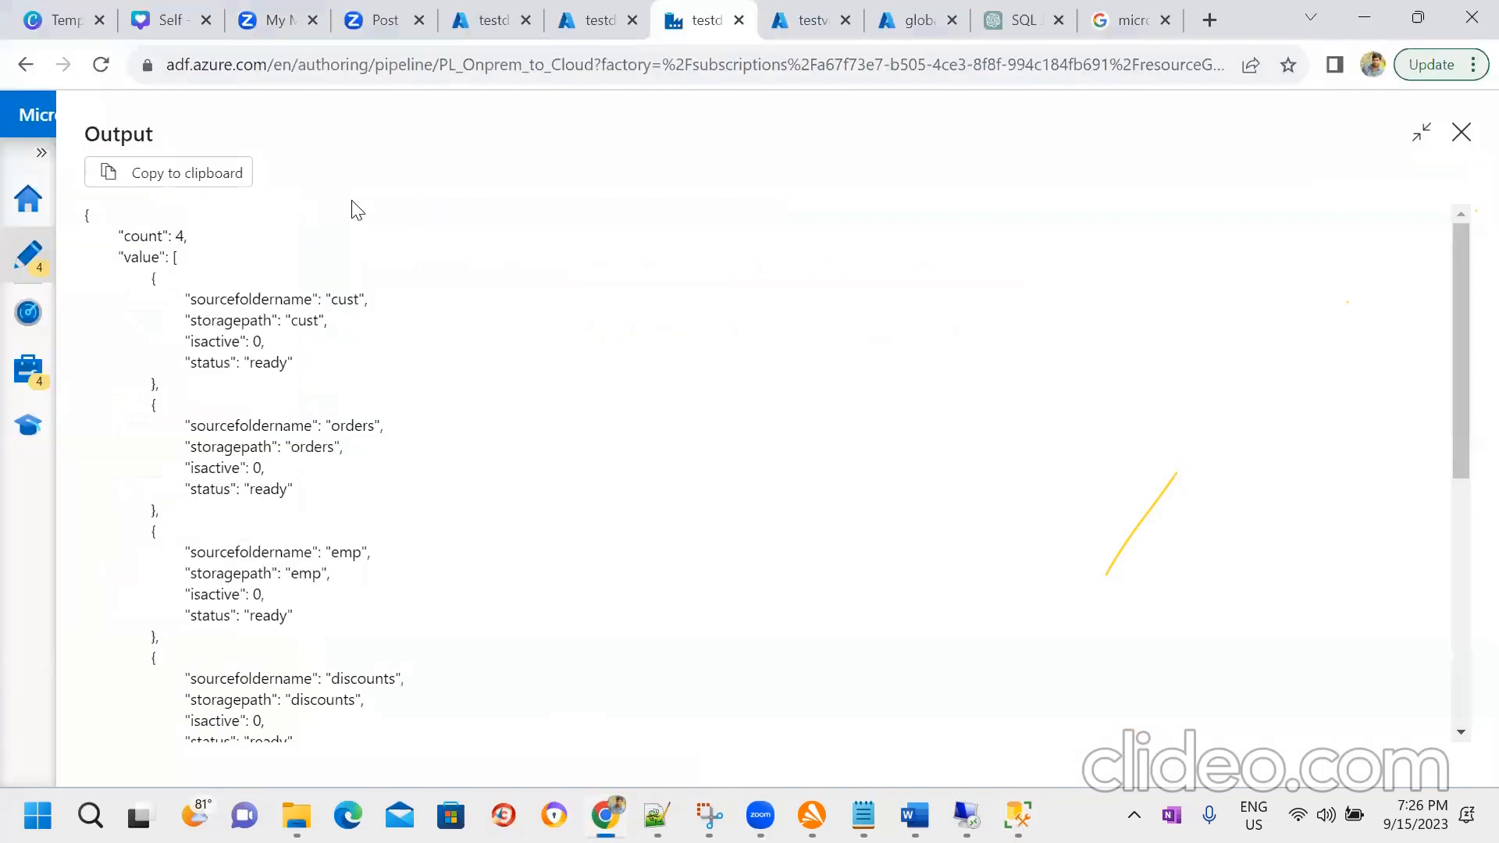
{"action": "left_click_drag", "start_coordinate": [184, 299], "coordinate": [331, 367]}
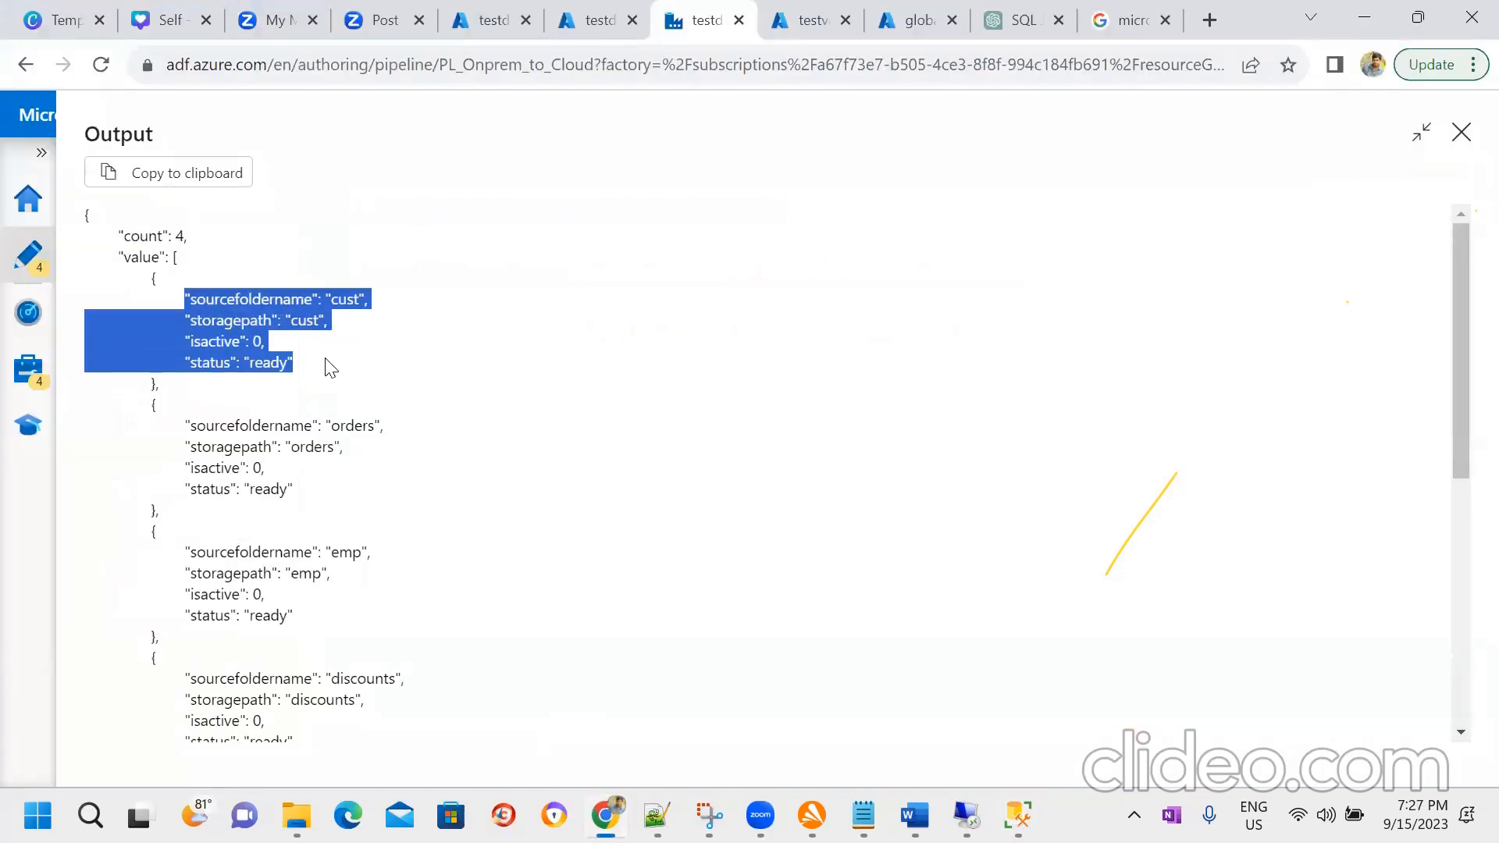
{"action": "left_click", "coordinate": [188, 422]}
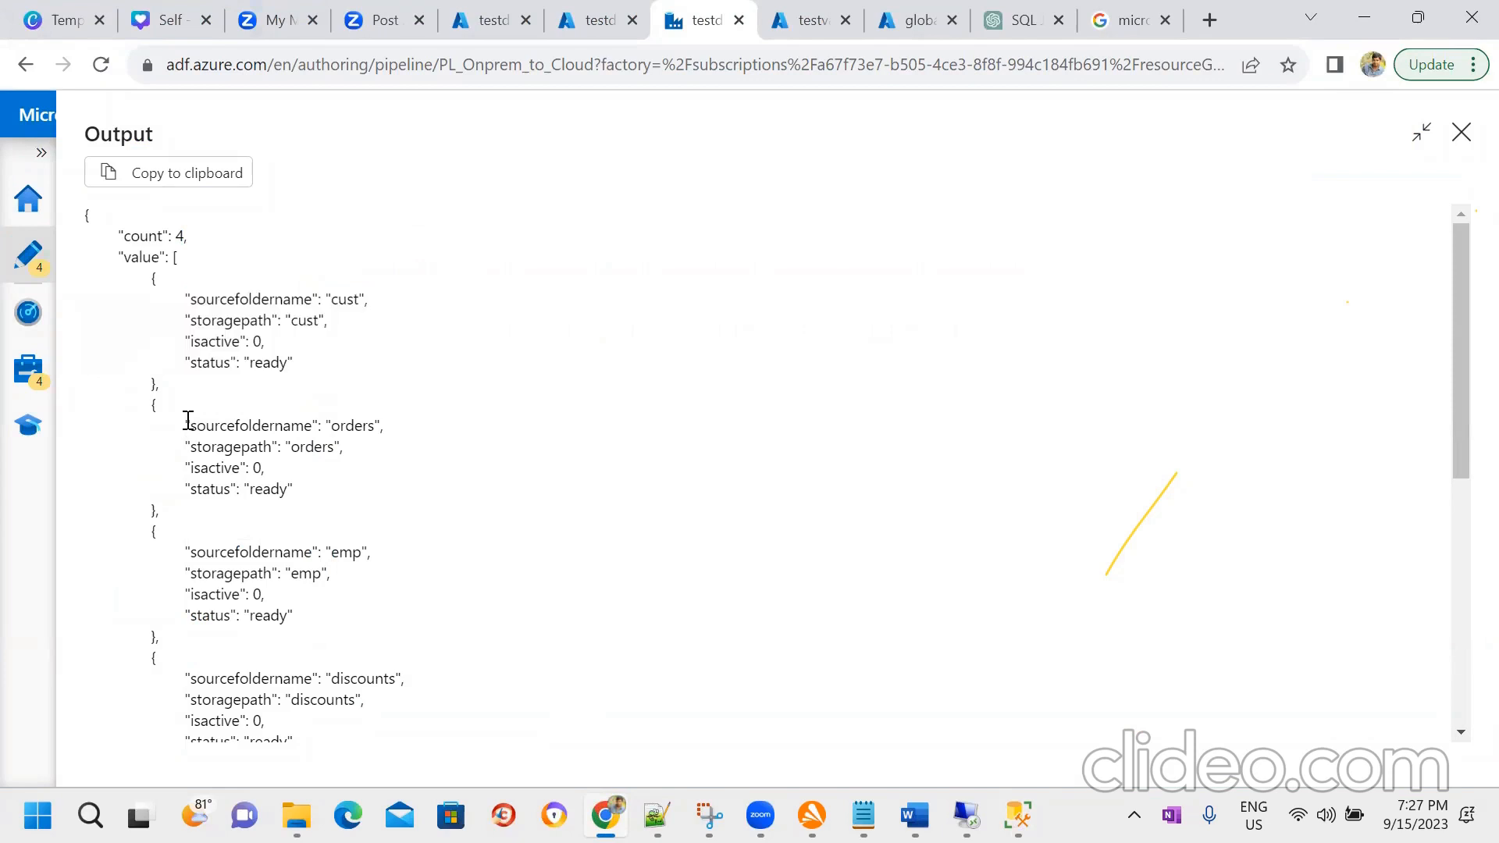
{"action": "left_click_drag", "start_coordinate": [189, 421], "coordinate": [362, 509]}
{"action": "left_click", "coordinate": [188, 554]}
{"action": "left_click_drag", "start_coordinate": [188, 554], "coordinate": [304, 624]}
{"action": "left_click", "coordinate": [184, 676]}
{"action": "left_click_drag", "start_coordinate": [185, 676], "coordinate": [326, 621]}
{"action": "left_click", "coordinate": [310, 541]}
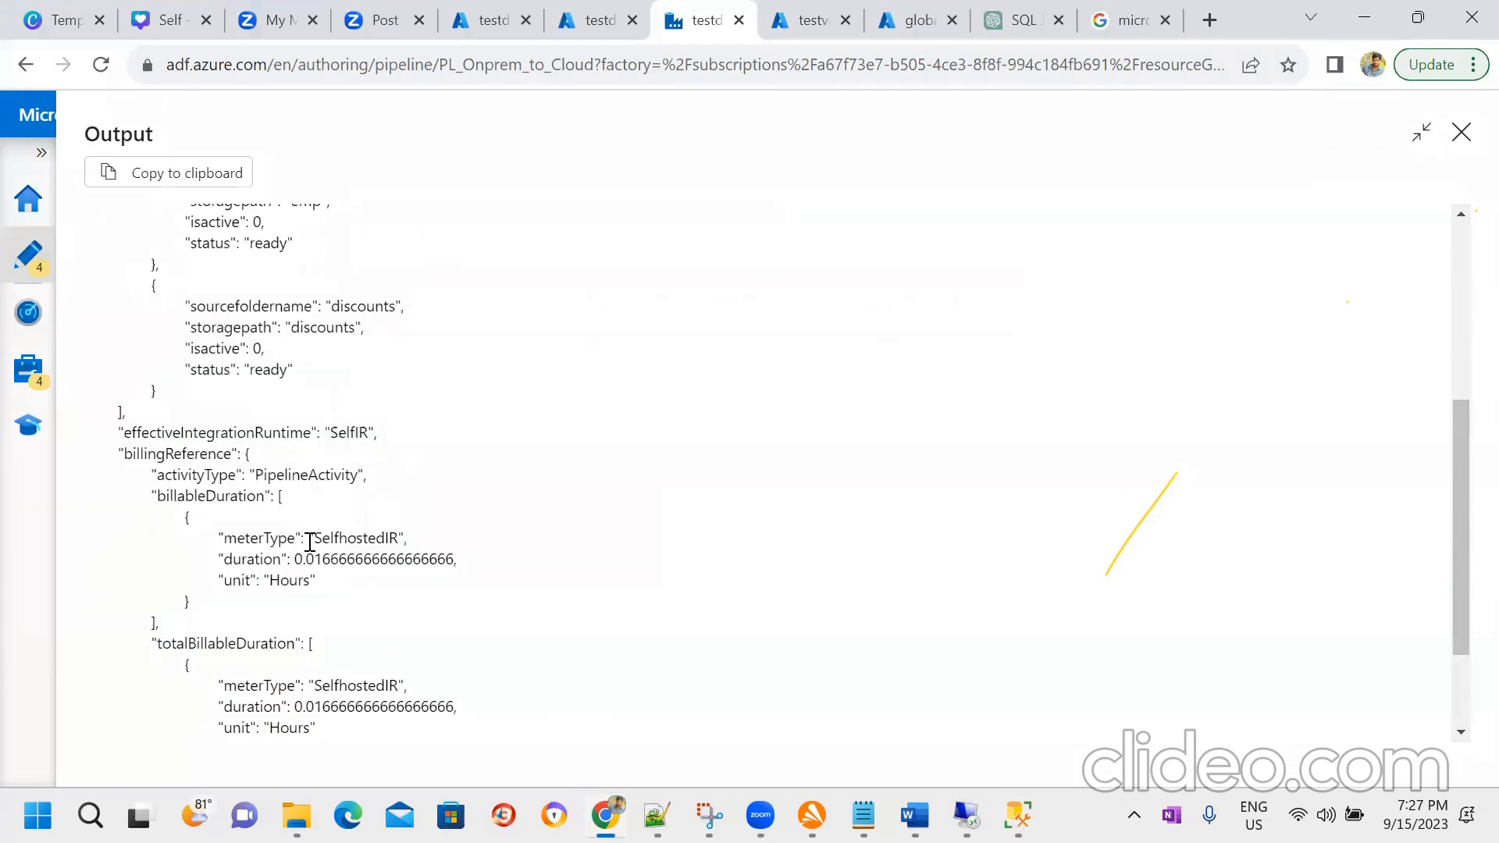
Step: Highlight the sourcefoldername key and the first row's cust value in the output
{"action": "left_click_drag", "start_coordinate": [1455, 470], "coordinate": [1465, 279]}
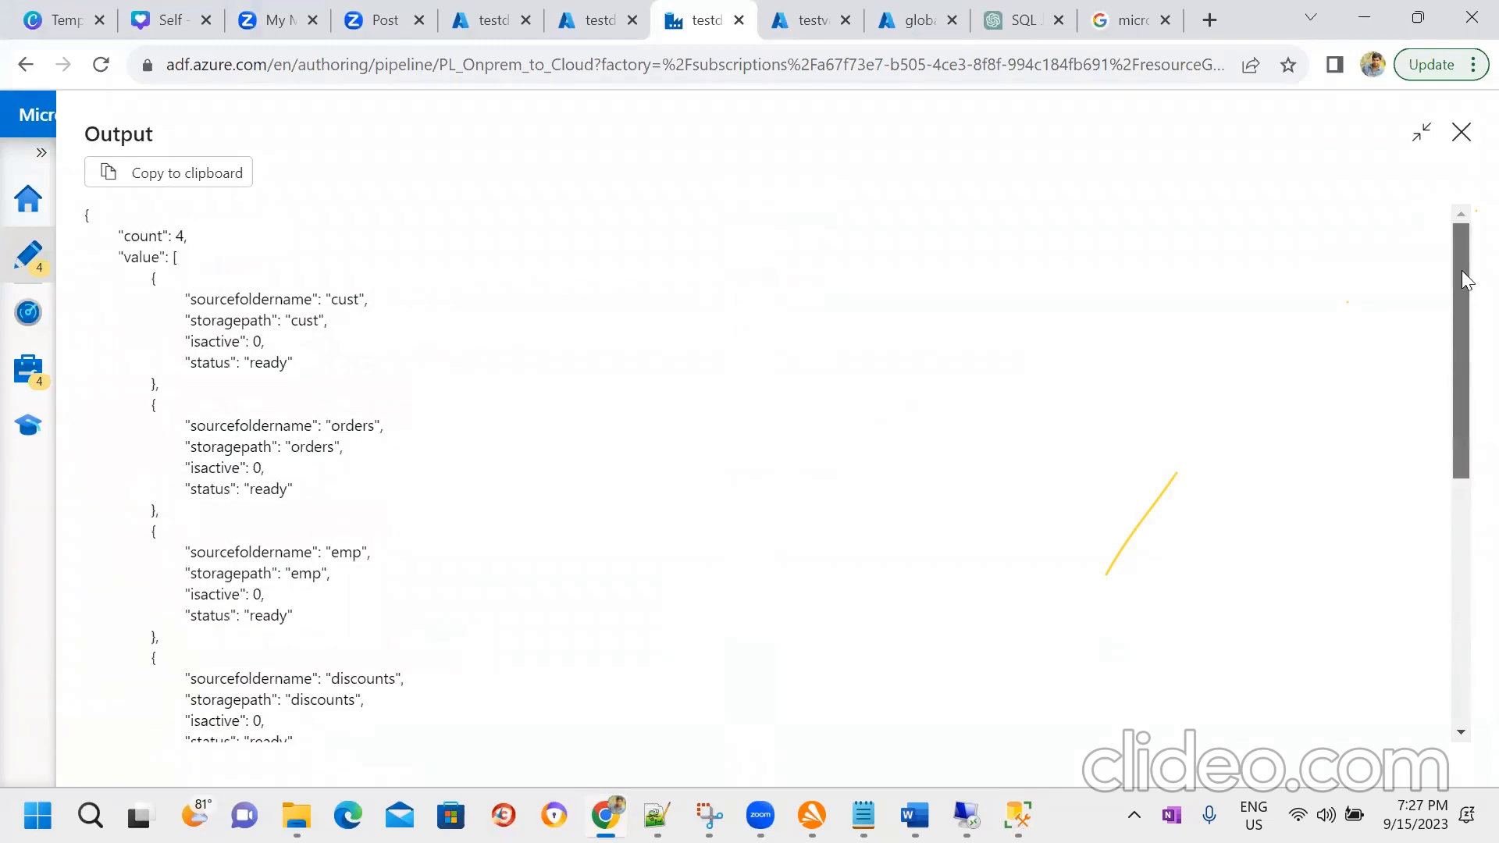
{"action": "double_click", "coordinate": [222, 301]}
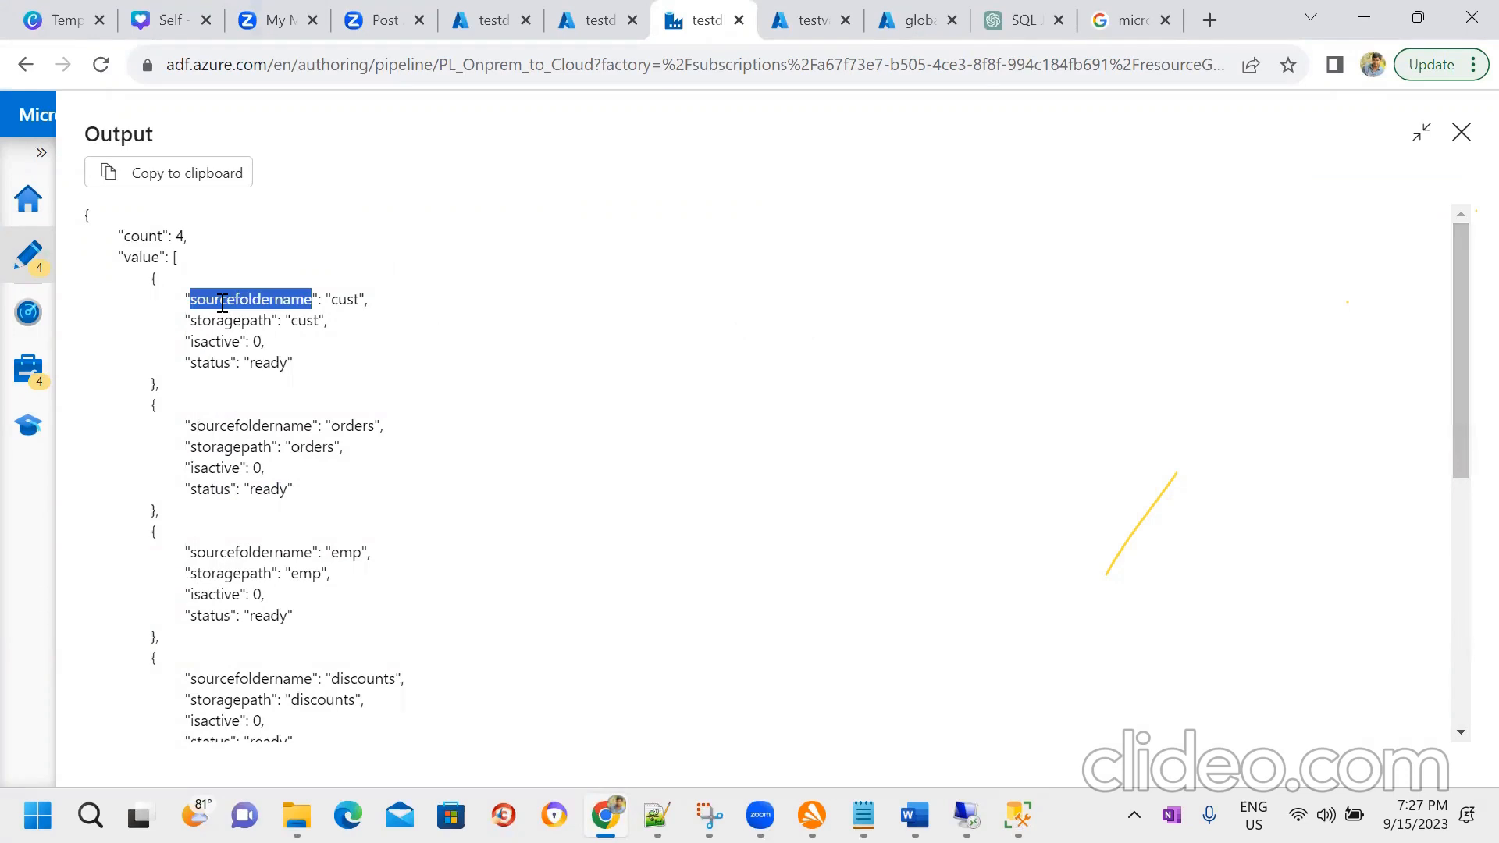
{"action": "double_click", "coordinate": [344, 299]}
{"action": "left_click", "coordinate": [245, 301]}
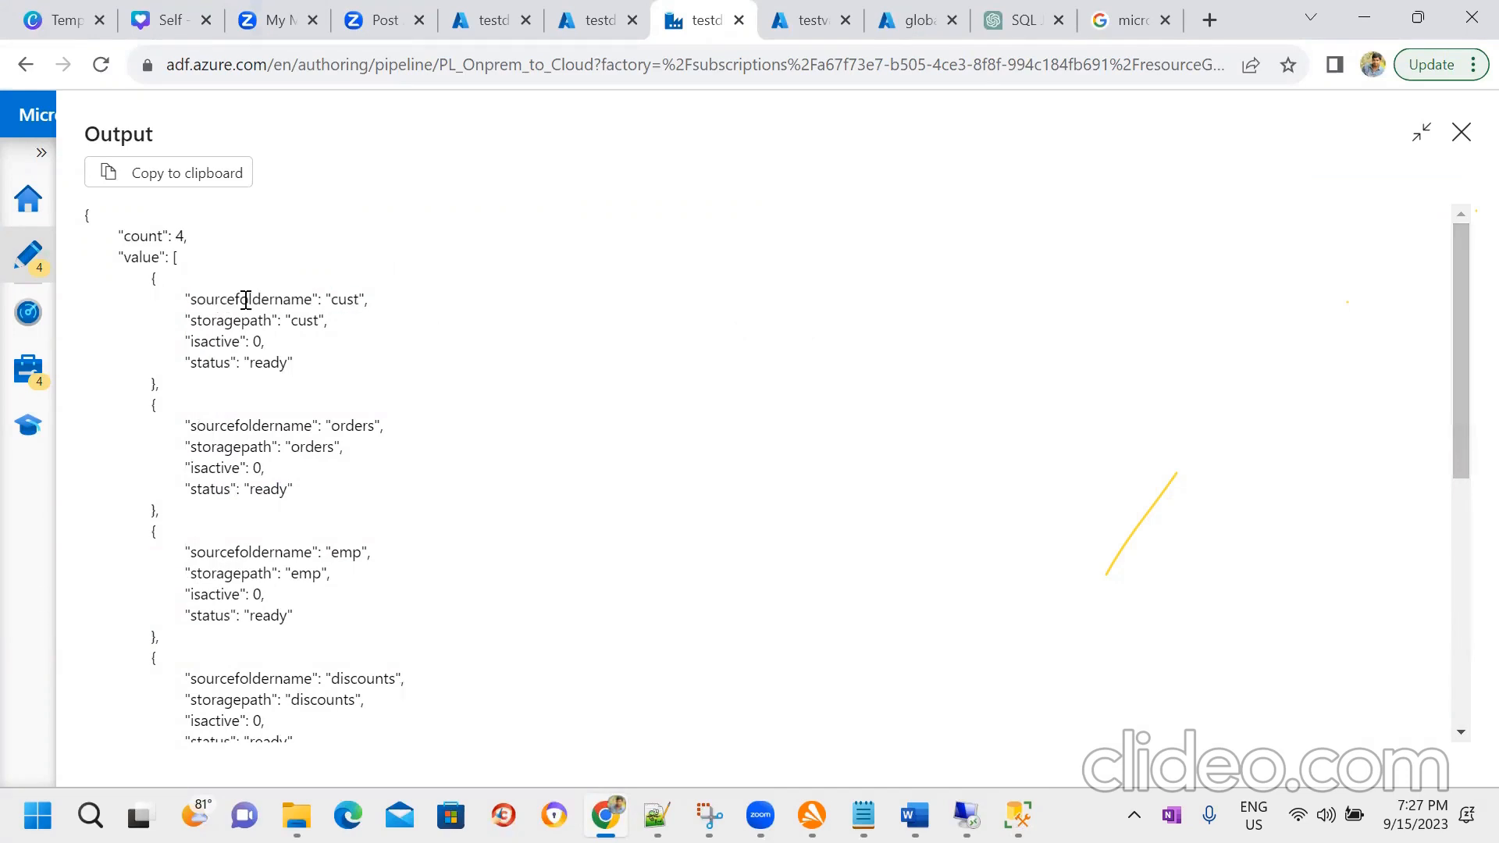
{"action": "double_click", "coordinate": [245, 300]}
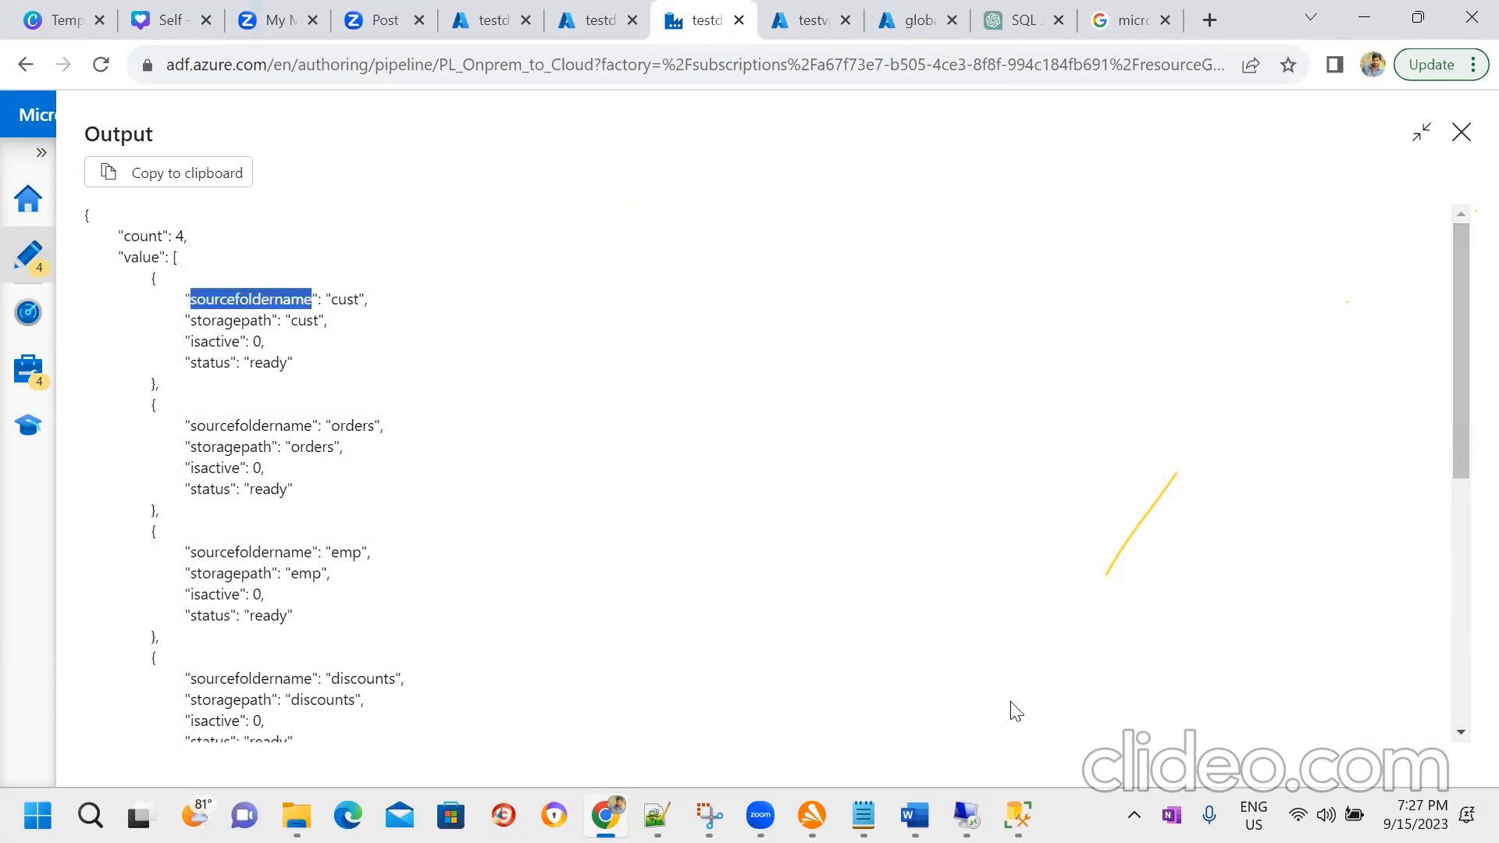
{"action": "left_click", "coordinate": [913, 816]}
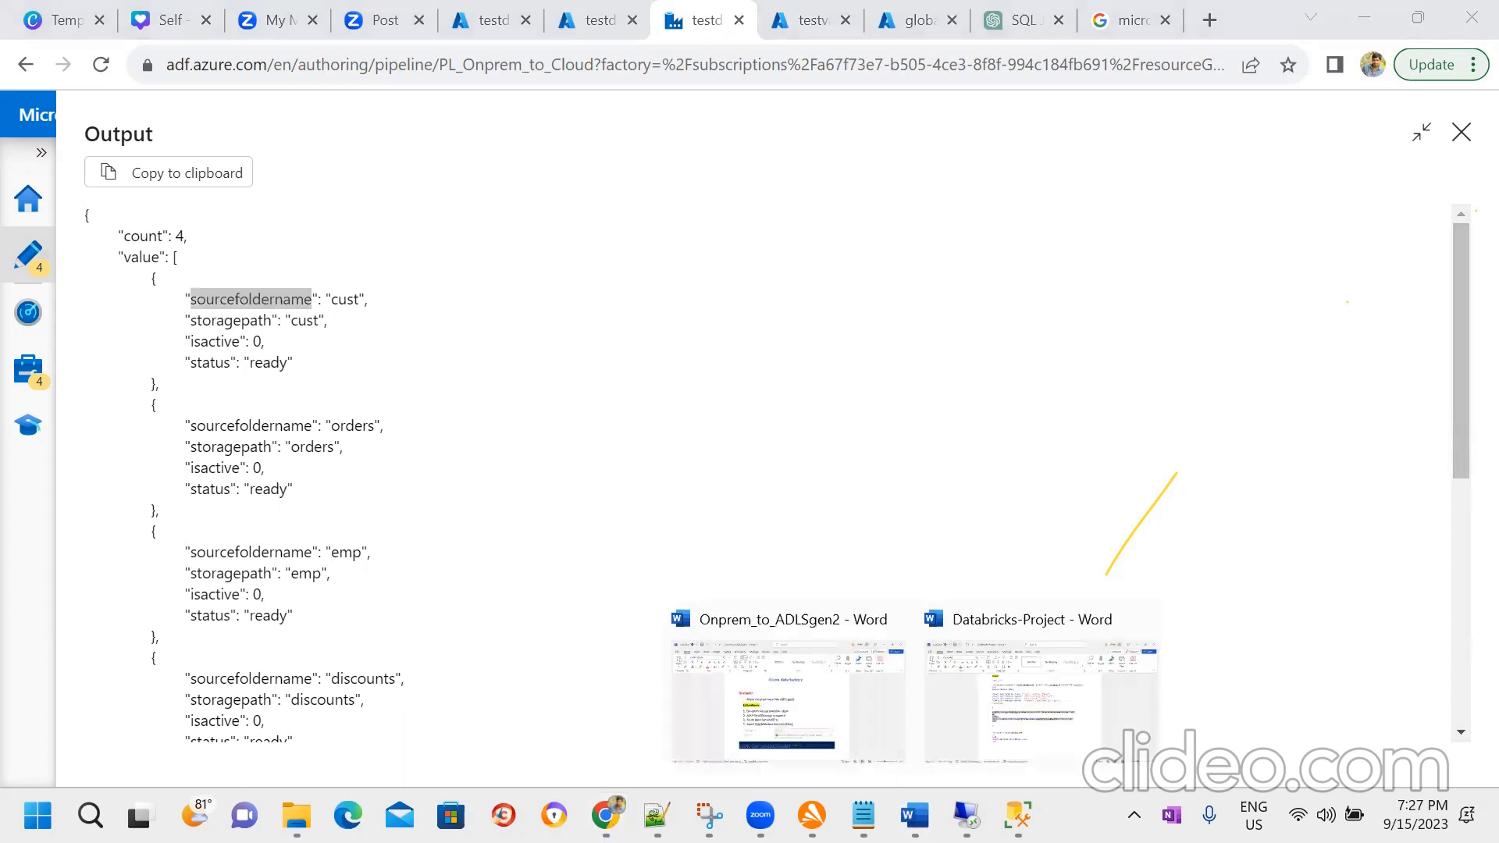
Step: Review the Databricks-Project script's sourcefoldername and storagepath columns and the cust insert values
{"action": "left_click", "coordinate": [1061, 732]}
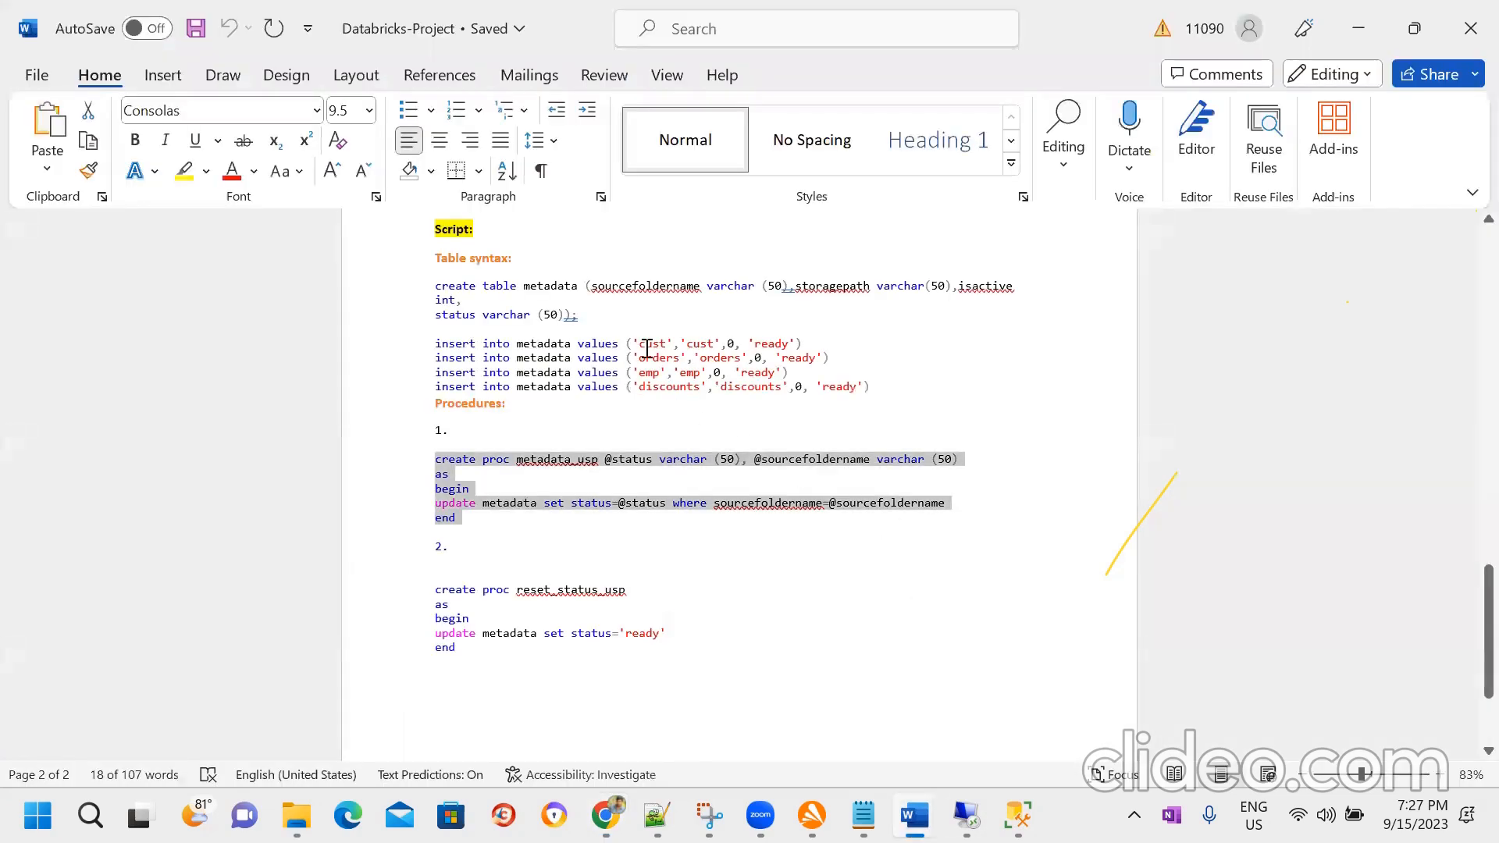
{"action": "double_click", "coordinate": [647, 345]}
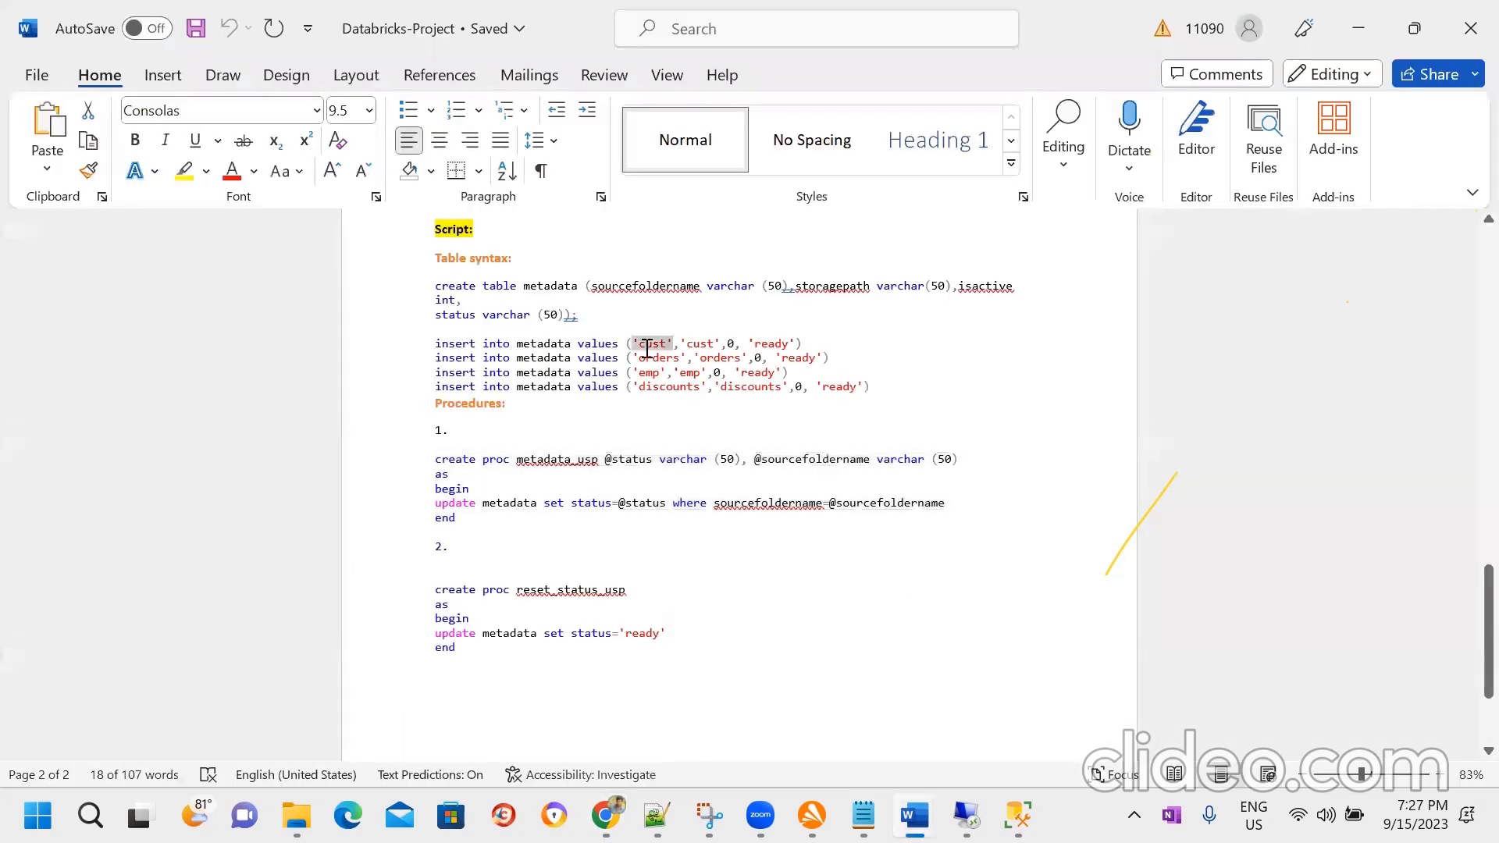
{"action": "double_click", "coordinate": [603, 287]}
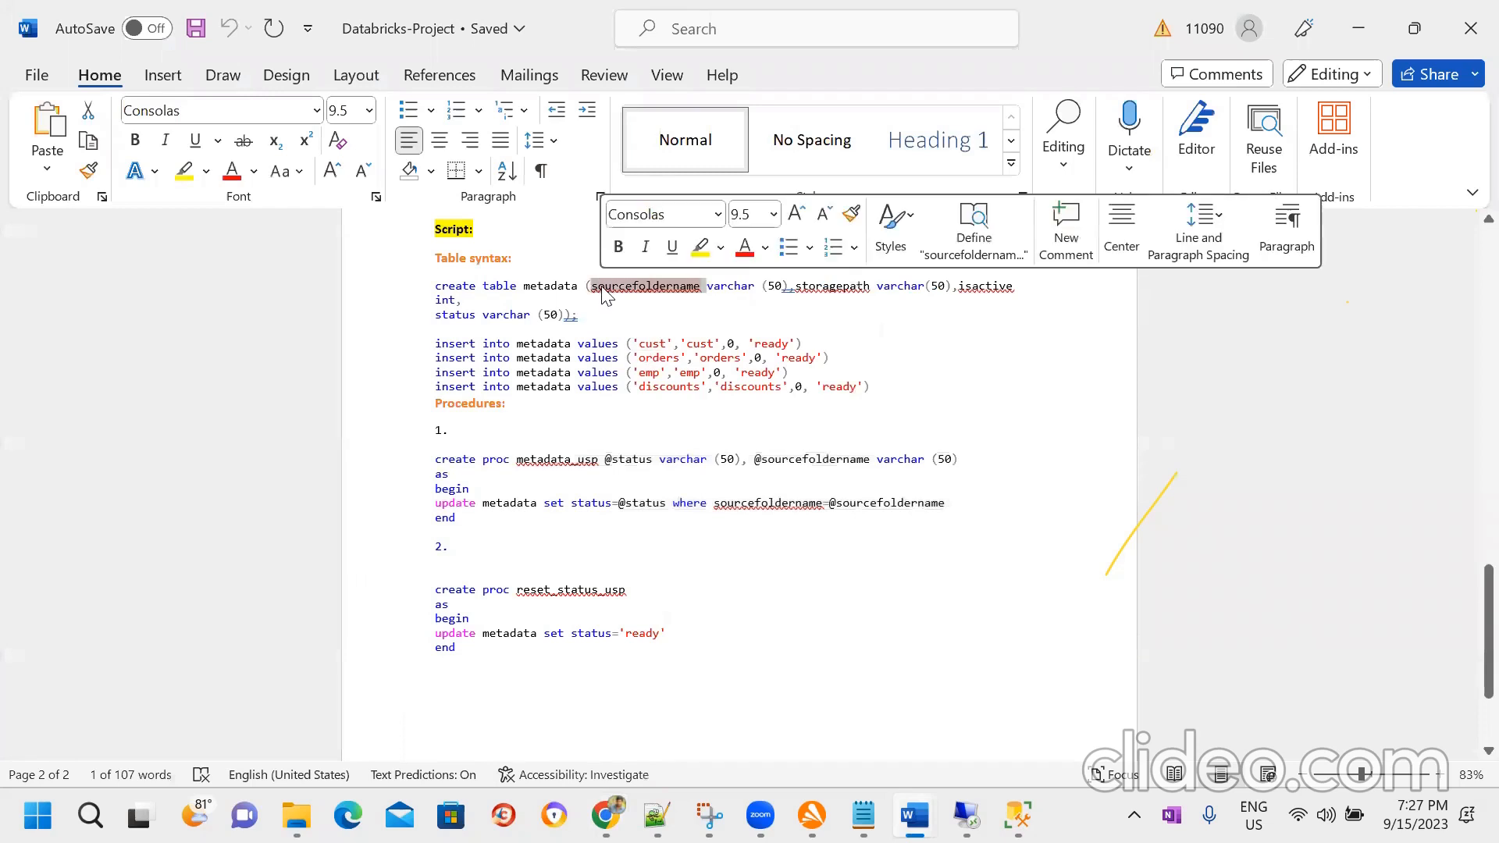
{"action": "double_click", "coordinate": [821, 287]}
{"action": "double_click", "coordinate": [703, 346]}
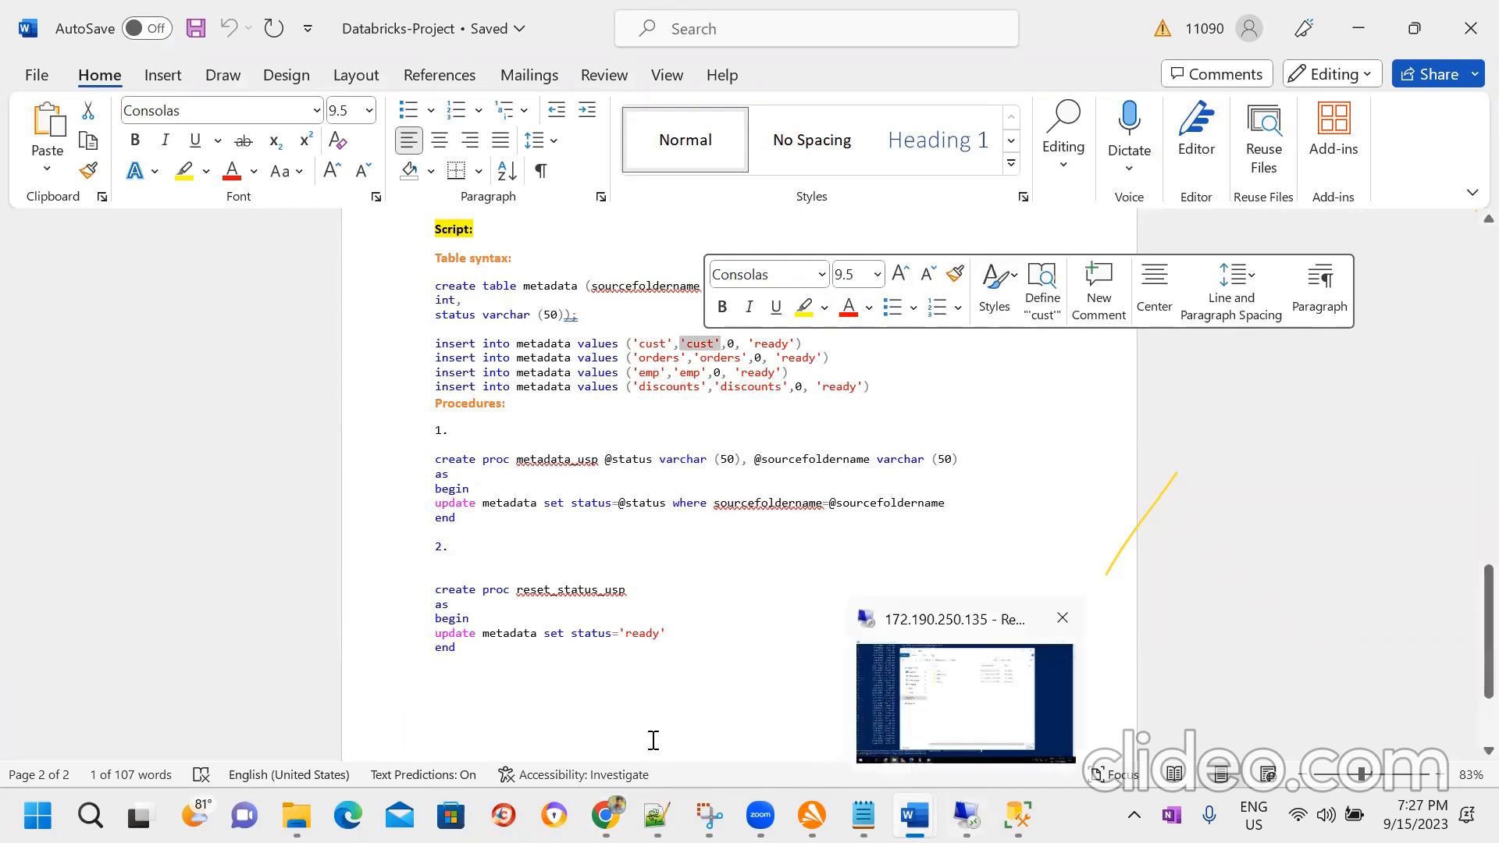
{"action": "left_click", "coordinate": [605, 816]}
Step: Highlight the first row's sourcefoldername, storagepath, isactive and ready status fields, then copy the output
{"action": "left_click", "coordinate": [427, 445]}
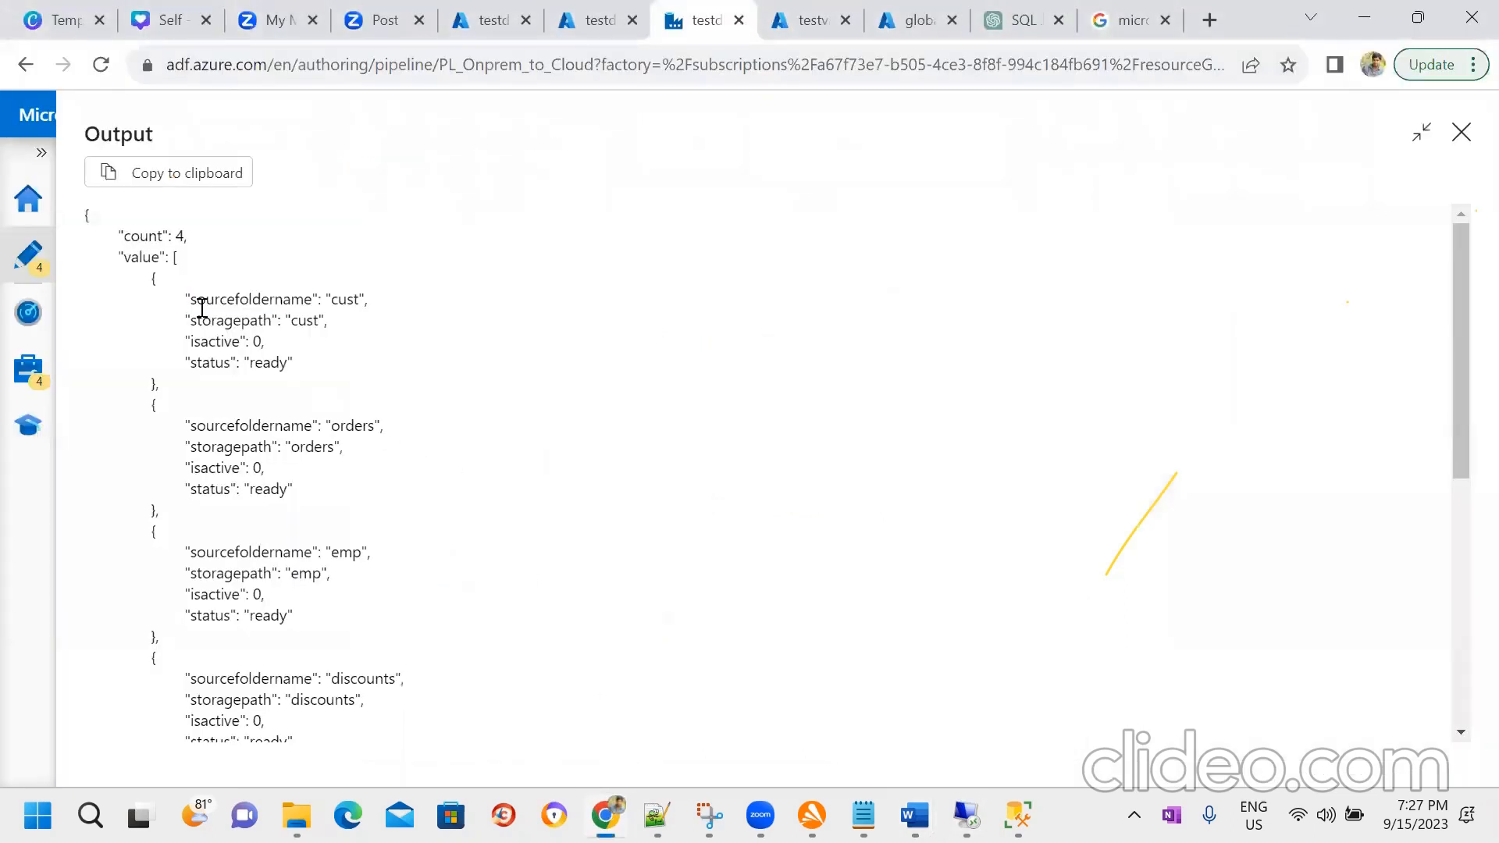
{"action": "left_click_drag", "start_coordinate": [191, 301], "coordinate": [374, 305]}
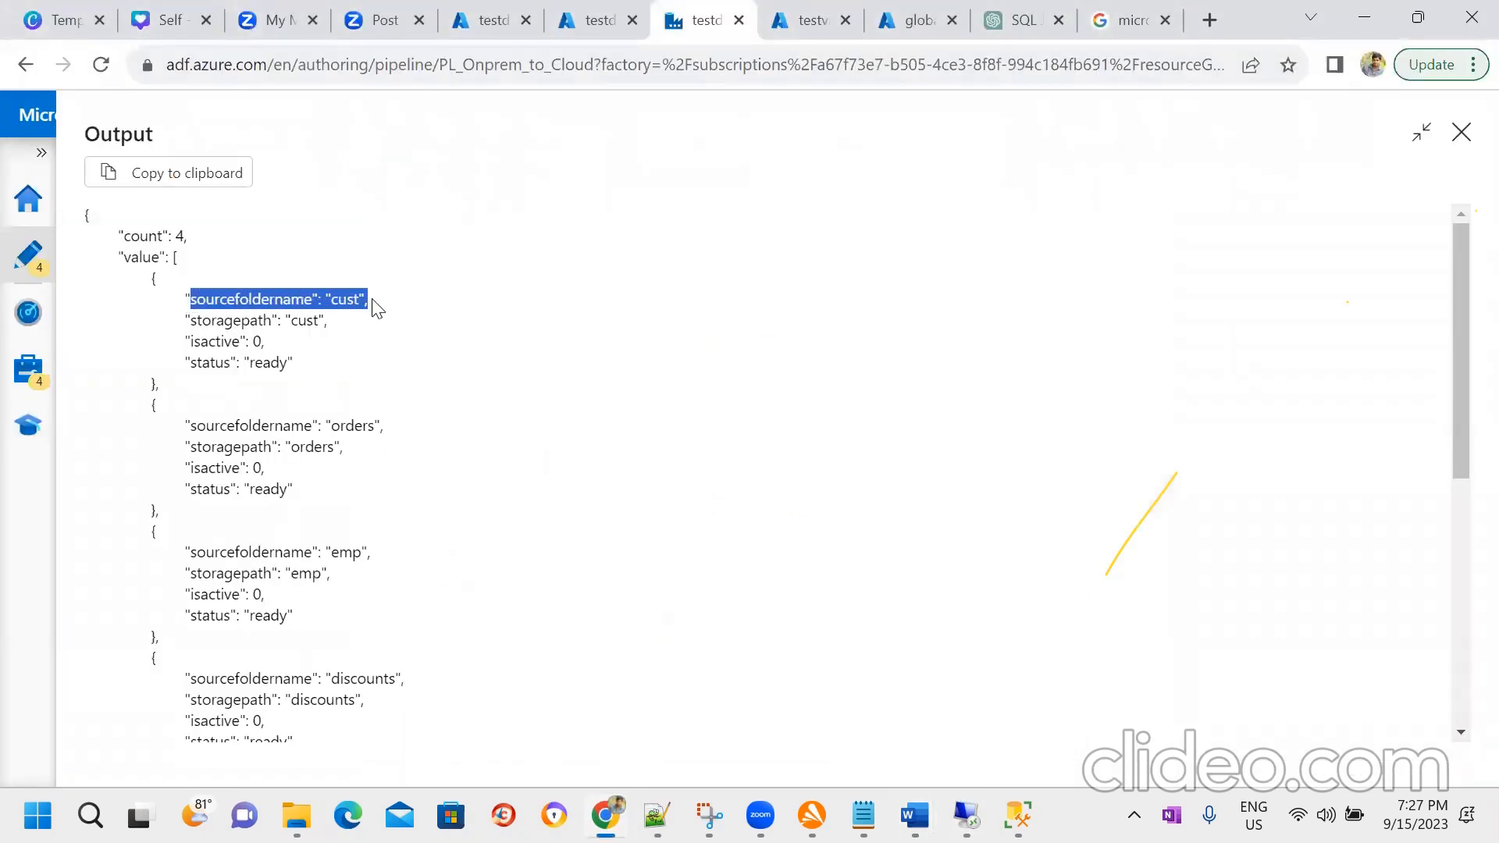
{"action": "left_click_drag", "start_coordinate": [188, 317], "coordinate": [341, 335]}
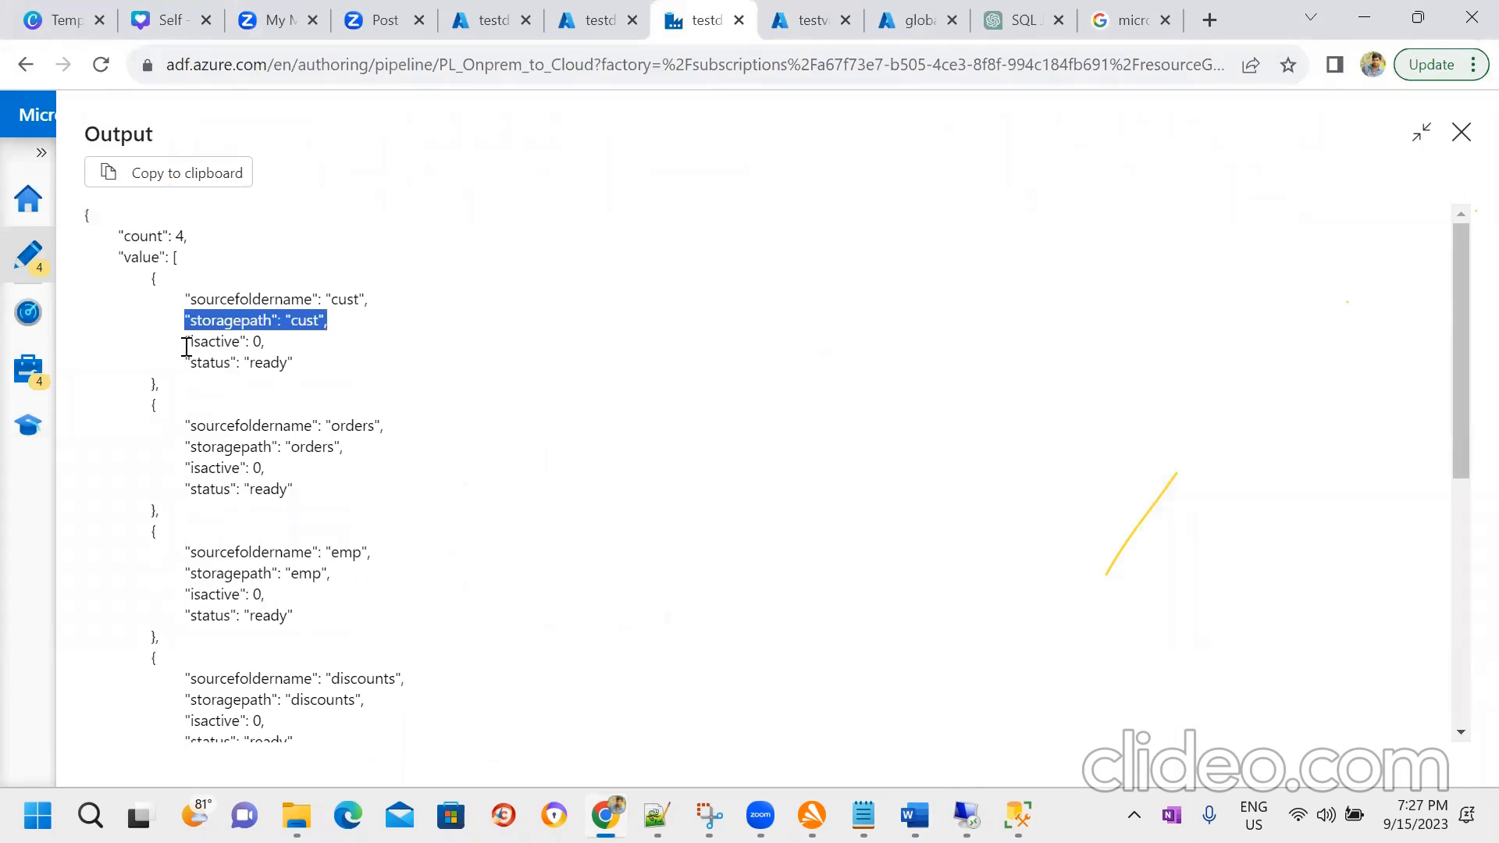
{"action": "left_click_drag", "start_coordinate": [182, 344], "coordinate": [335, 344]}
{"action": "left_click_drag", "start_coordinate": [181, 361], "coordinate": [298, 378]}
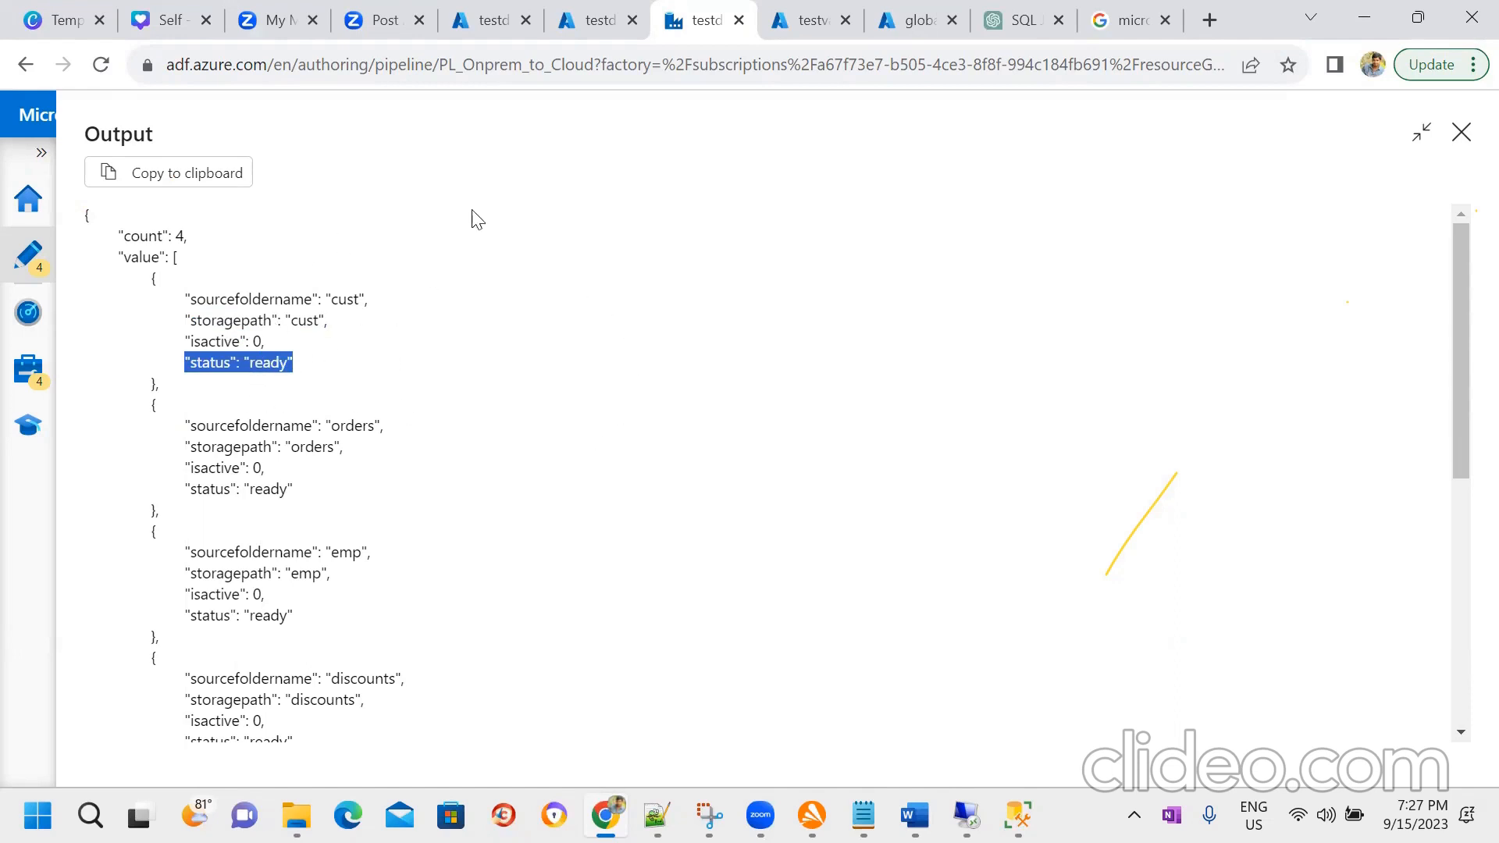
{"action": "left_click", "coordinate": [243, 182]}
Step: Copy the whole Lookup output JSON to the clipboard
{"action": "left_click", "coordinate": [324, 328]}
{"action": "left_click_drag", "start_coordinate": [86, 226], "coordinate": [299, 429]}
{"action": "left_click", "coordinate": [503, 425]}
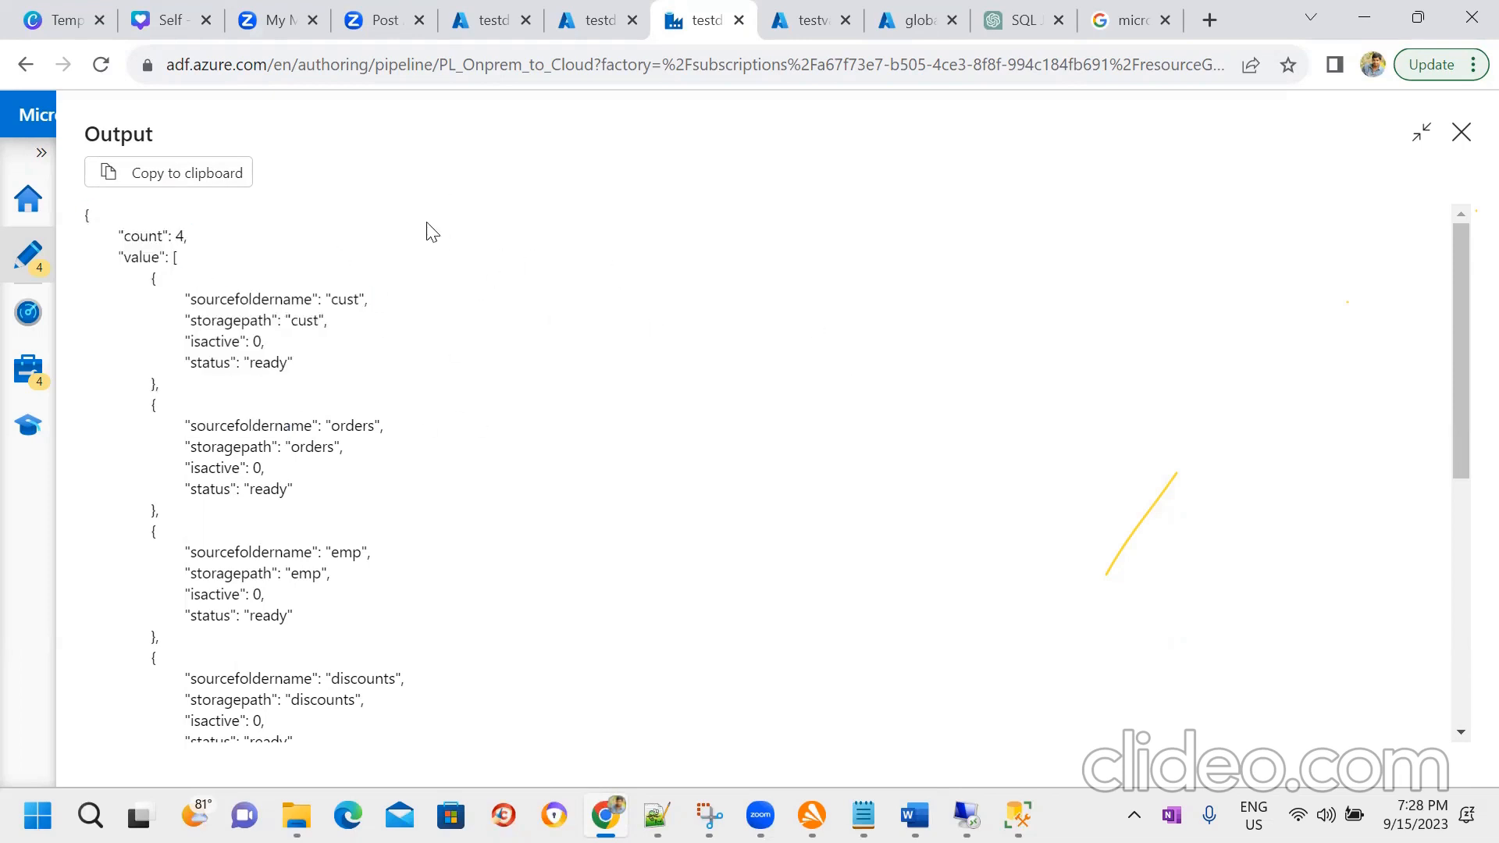
{"action": "left_click", "coordinate": [172, 173]}
Step: Paste the Lookup output JSON into a new Notepad++ tab 75, check its first row, and minimize Notepad++
{"action": "key", "text": "alt+Tab"}
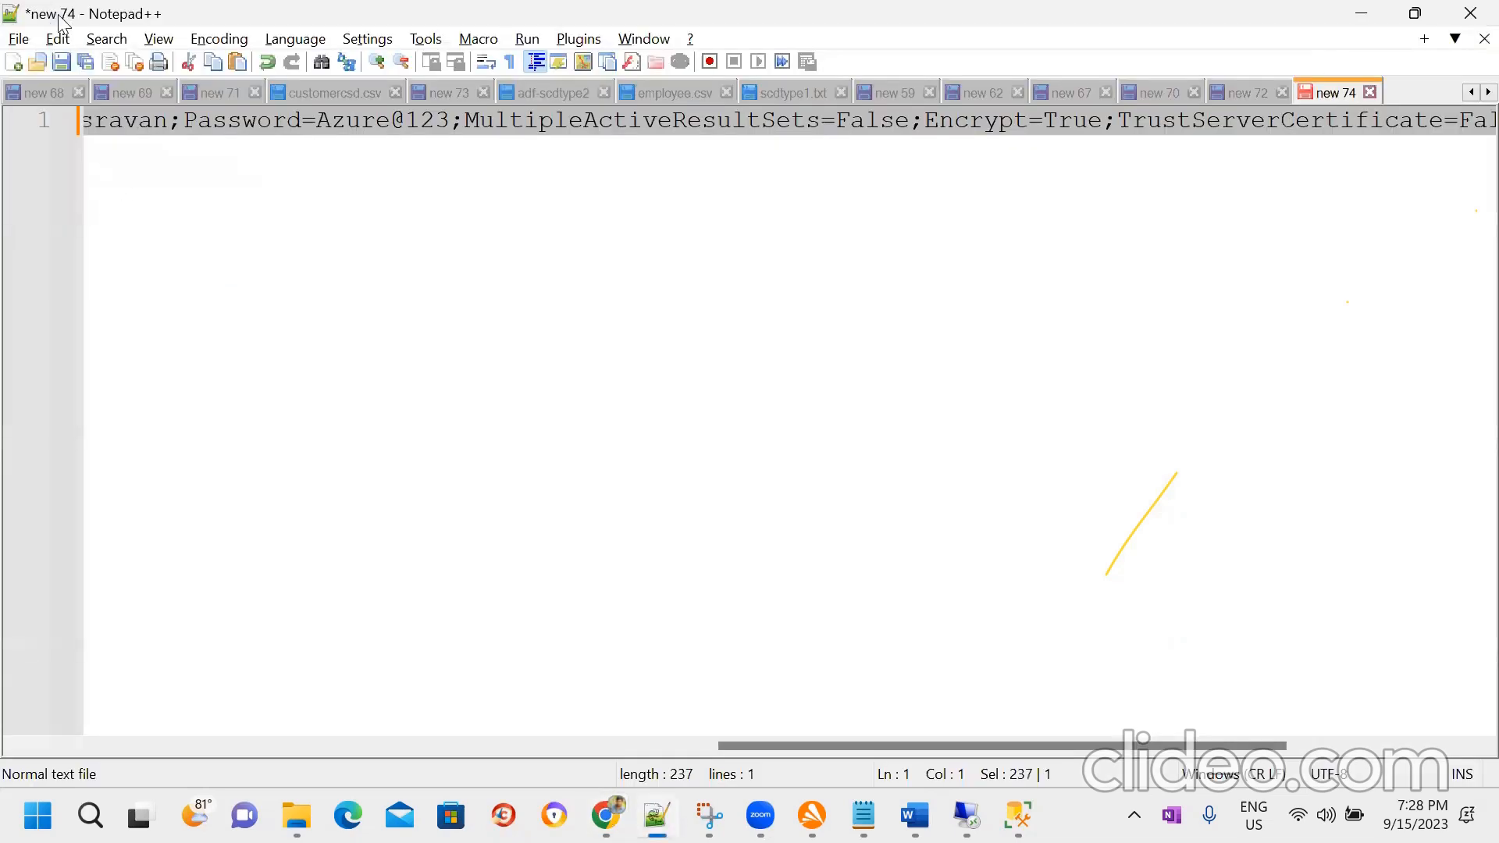
{"action": "left_click", "coordinate": [22, 39]}
{"action": "left_click", "coordinate": [74, 43]}
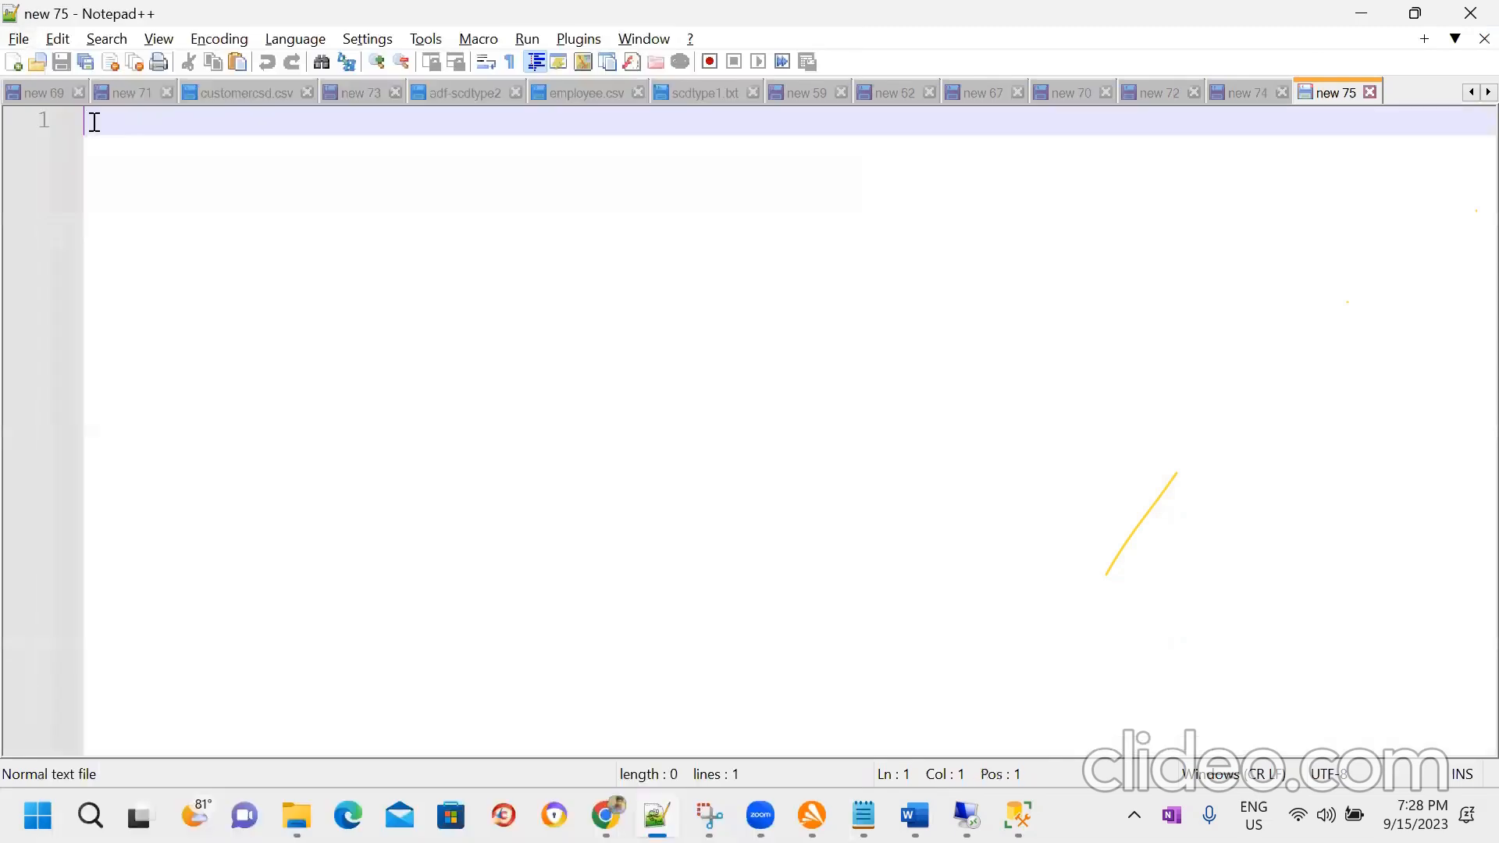
{"action": "key", "text": "ctrl+v"}
{"action": "left_click", "coordinate": [938, 343]}
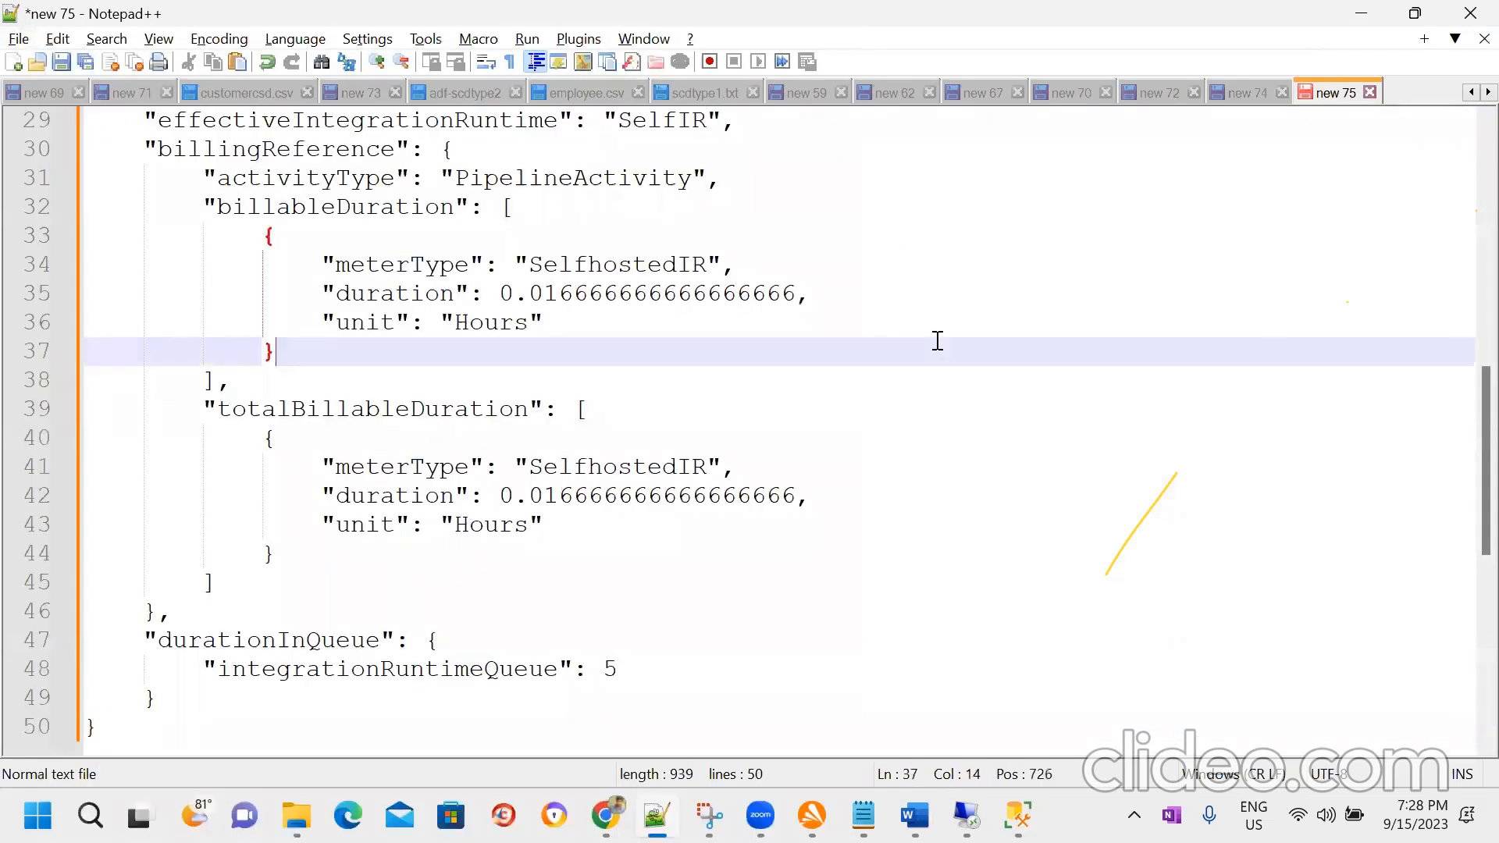
{"action": "scroll", "coordinate": [1467, 404], "scroll_direction": "up", "scroll_amount": 9}
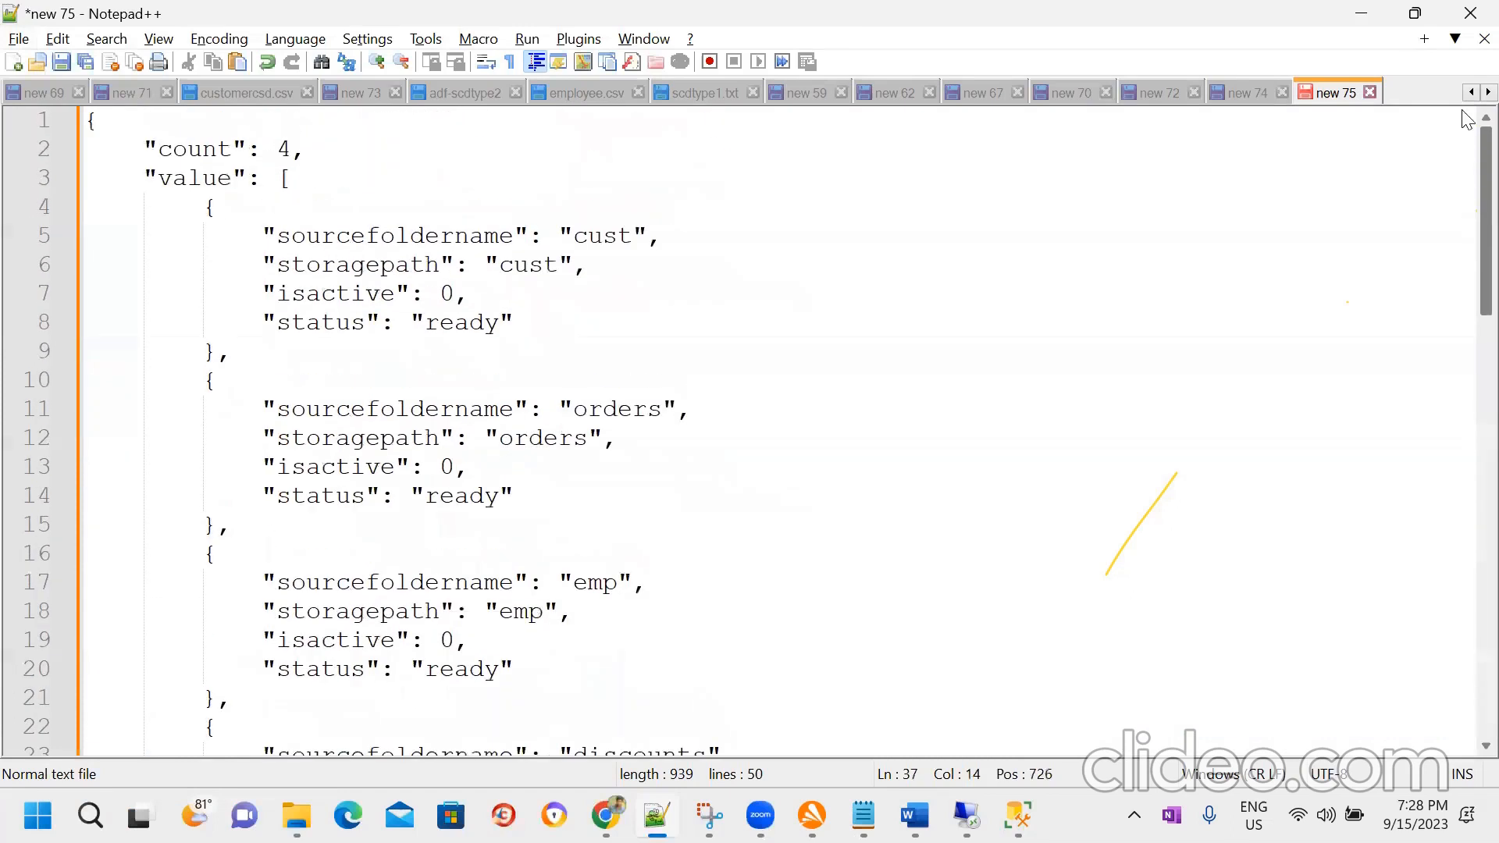
{"action": "left_click", "coordinate": [547, 213]}
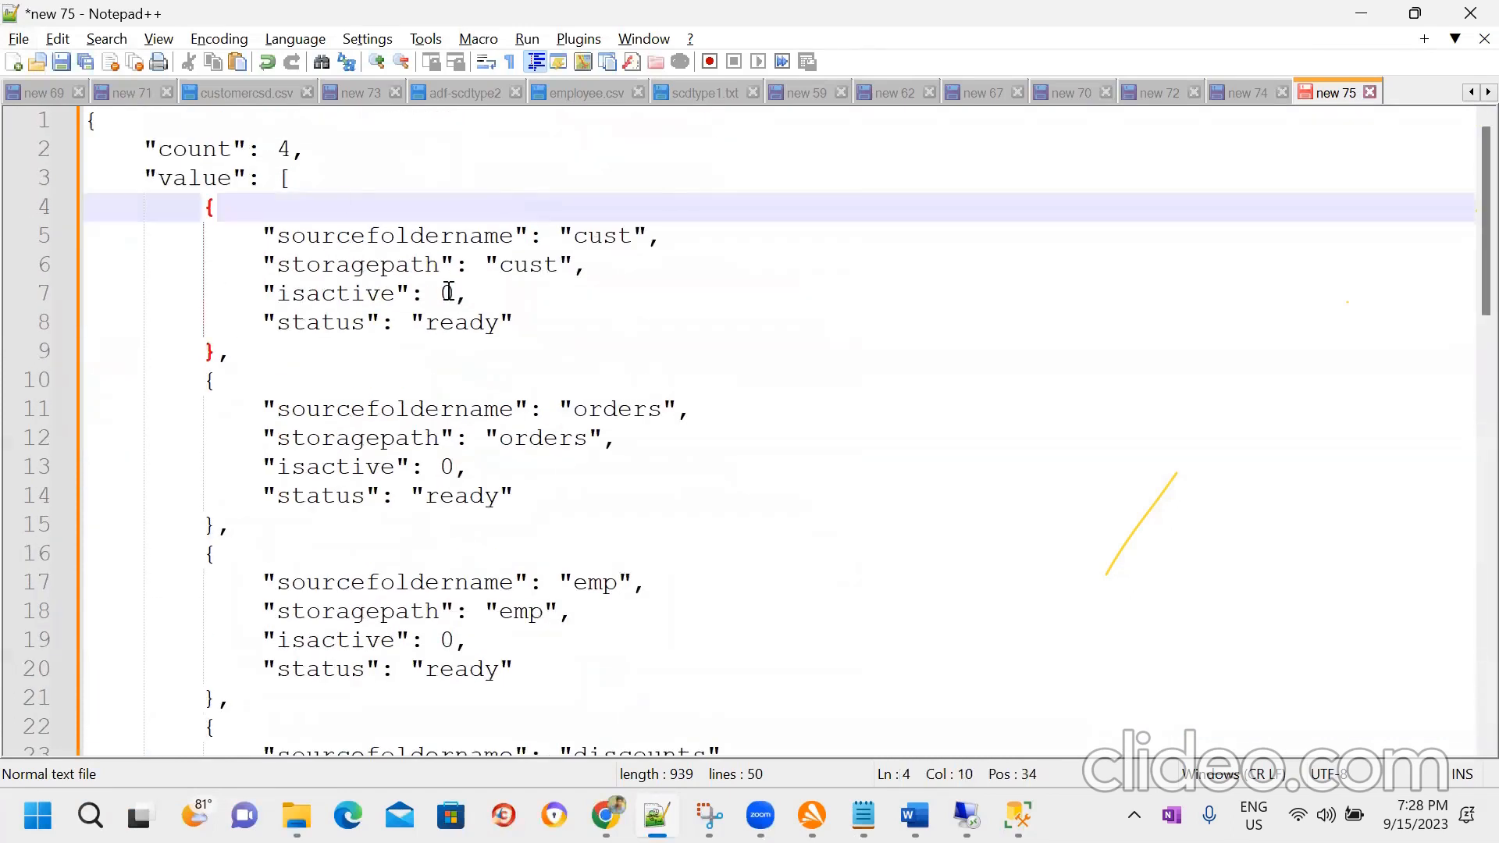
{"action": "left_click", "coordinate": [1372, 17]}
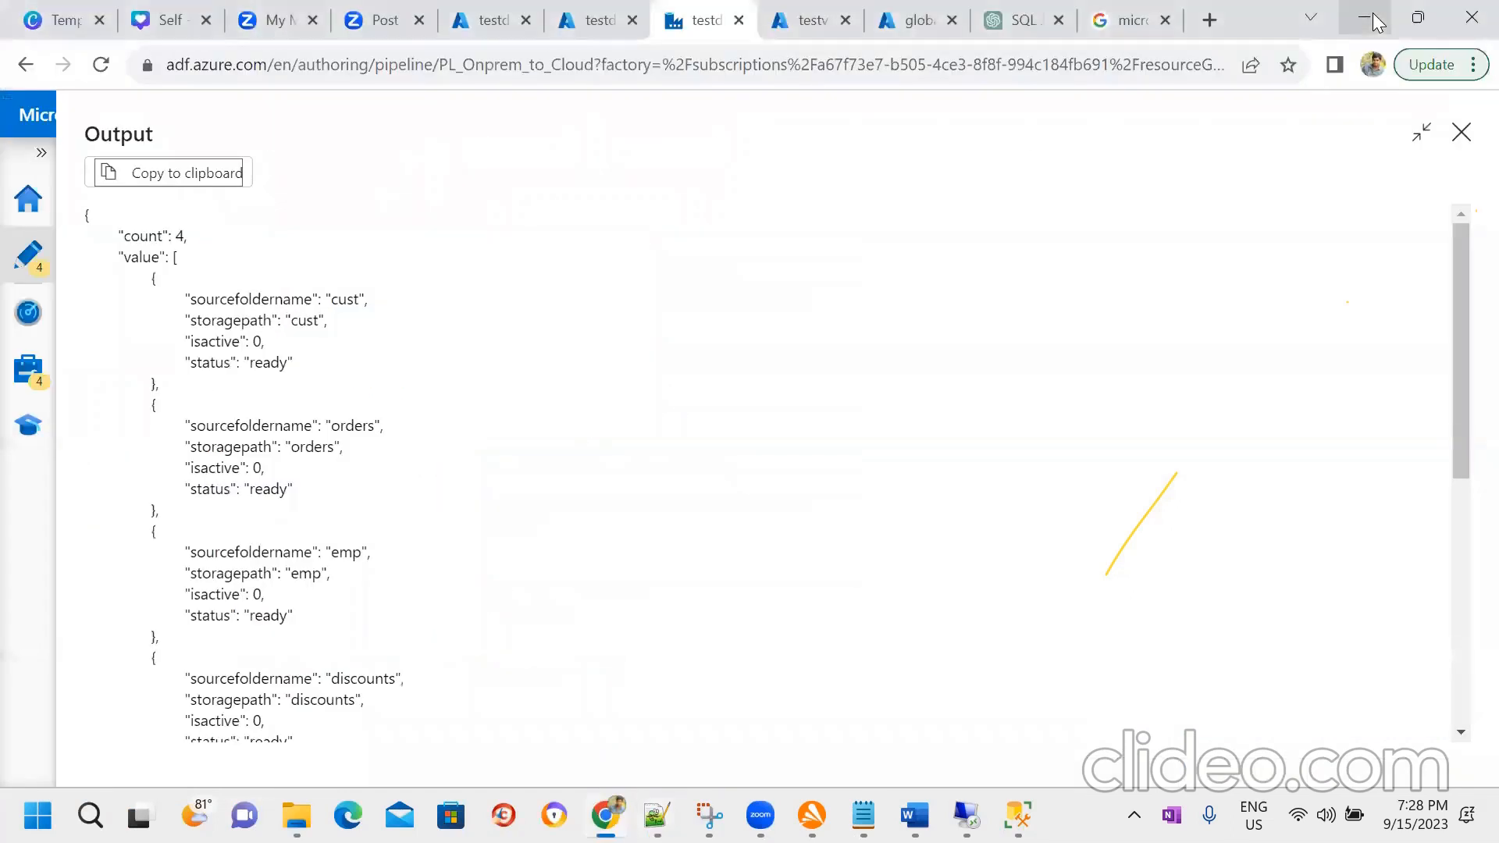
Step: Close the run output and reselect Lookup_Activity to show its DS_Azure_SQL_Lookup_activity query settings
{"action": "left_click", "coordinate": [1460, 135]}
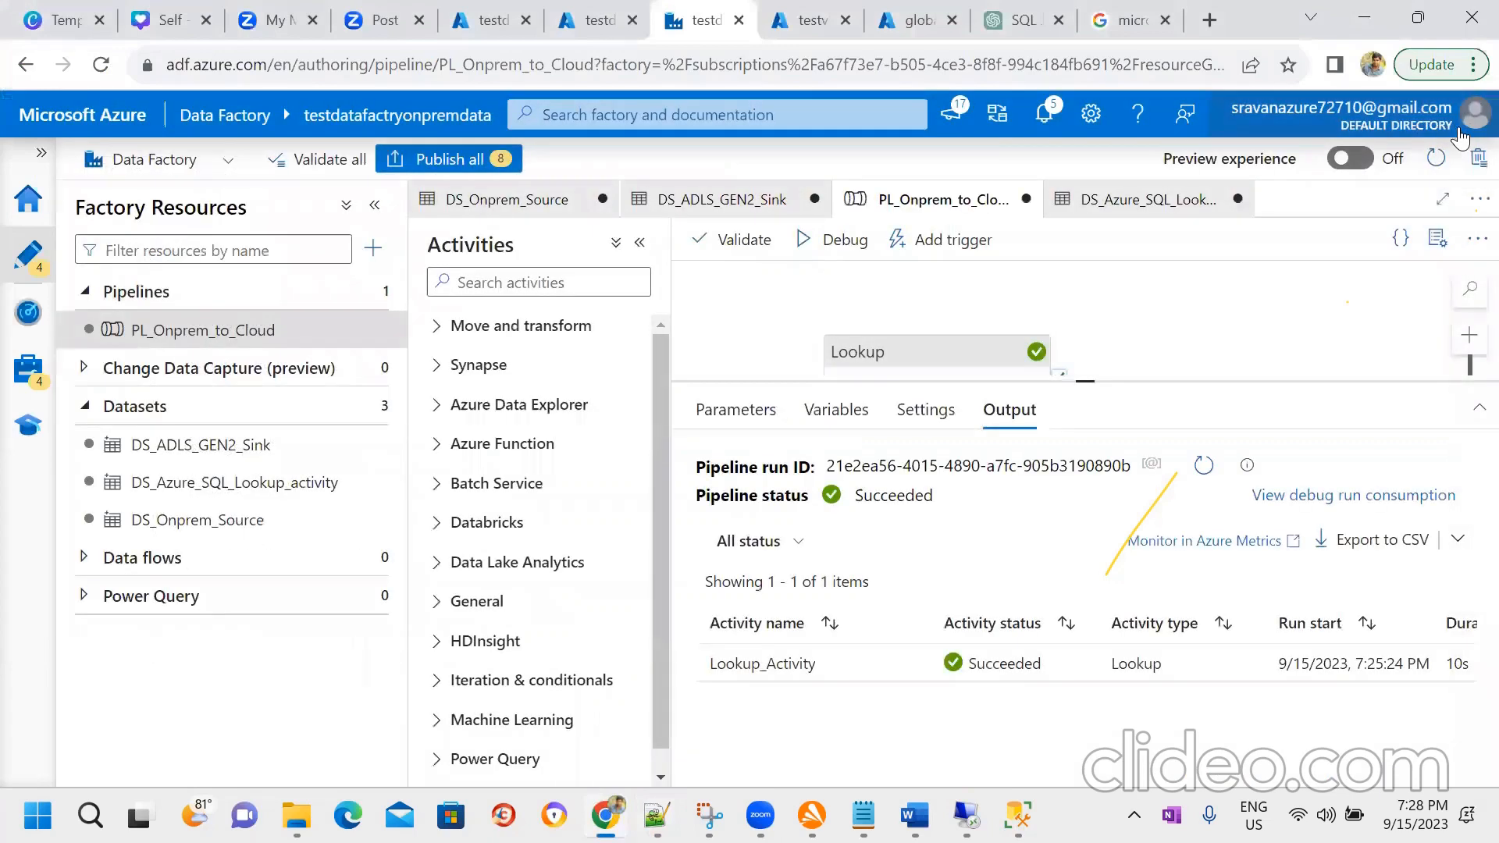
{"action": "left_click_drag", "start_coordinate": [941, 383], "coordinate": [941, 652]}
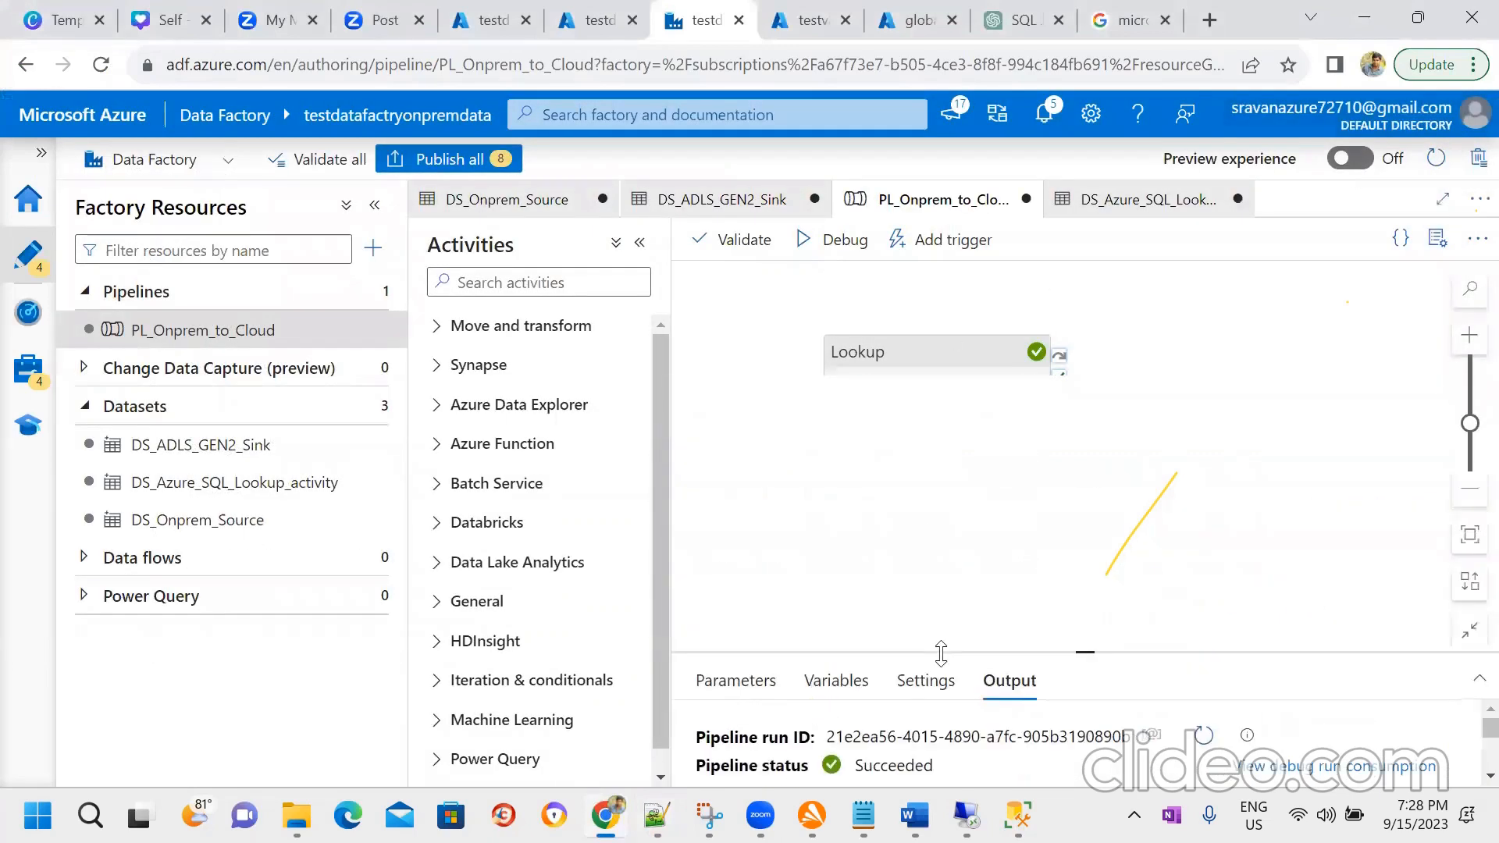
{"action": "left_click_drag", "start_coordinate": [911, 361], "coordinate": [878, 367]}
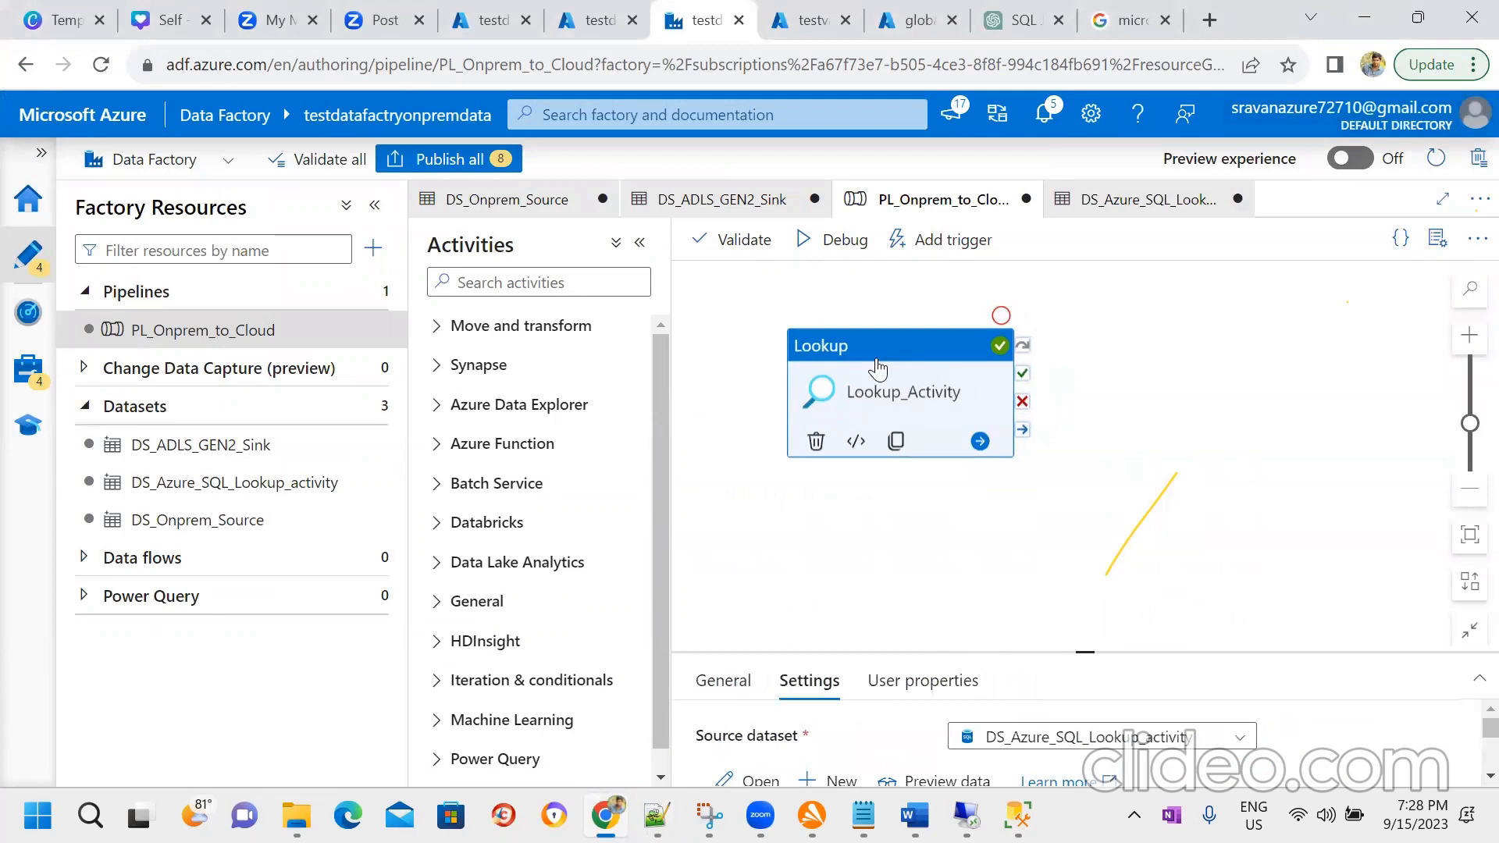
{"action": "left_click", "coordinate": [1101, 373]}
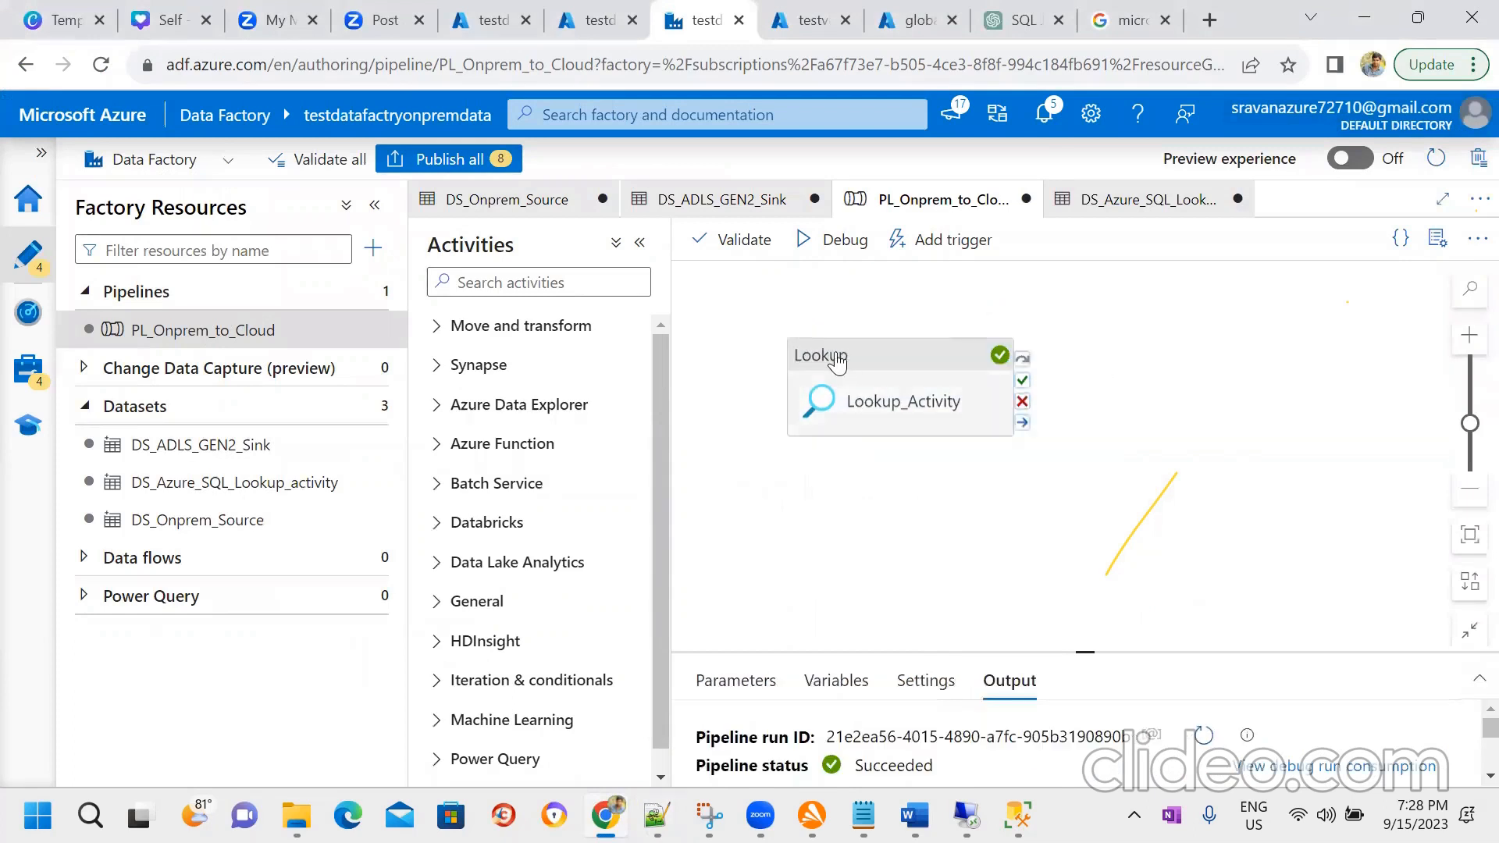
{"action": "left_click_drag", "start_coordinate": [990, 377], "coordinate": [991, 368]}
{"action": "left_click_drag", "start_coordinate": [1075, 651], "coordinate": [1082, 503]}
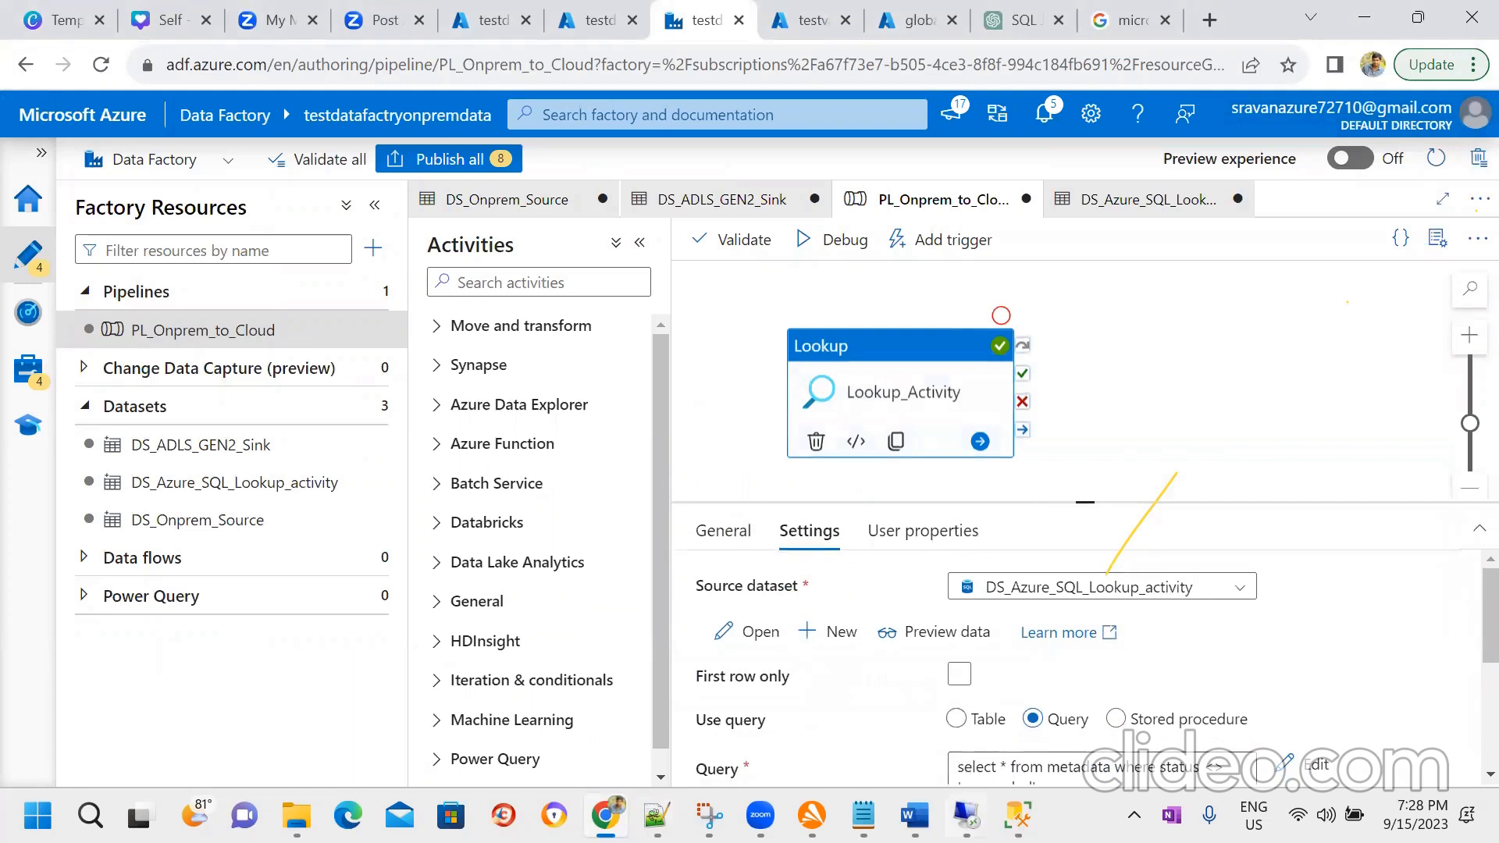
{"action": "mouse_move", "coordinate": [972, 808]}
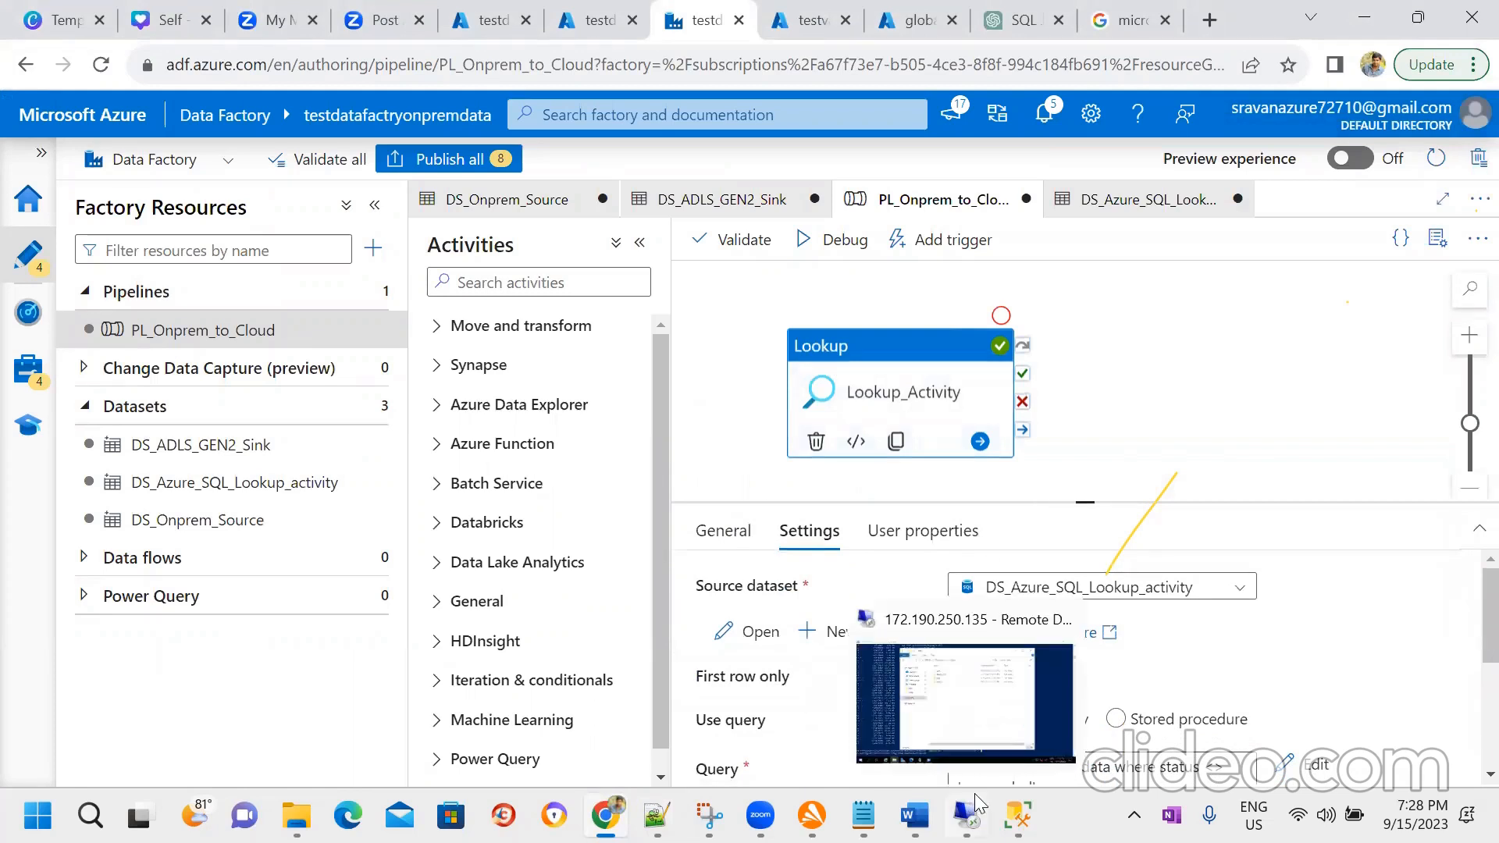
{"action": "left_click", "coordinate": [1094, 445]}
{"action": "left_click", "coordinate": [883, 392]}
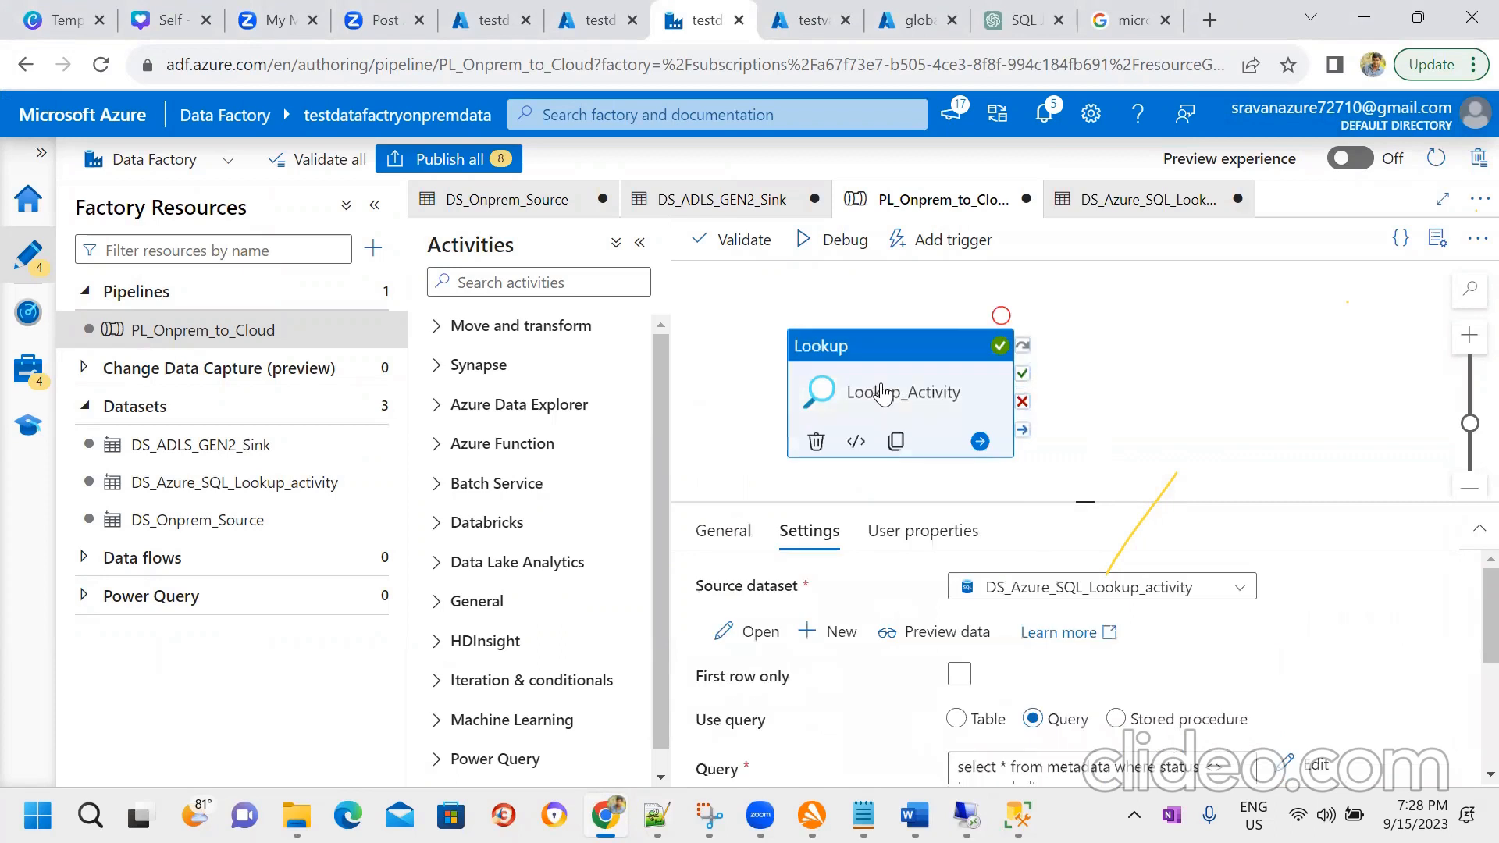